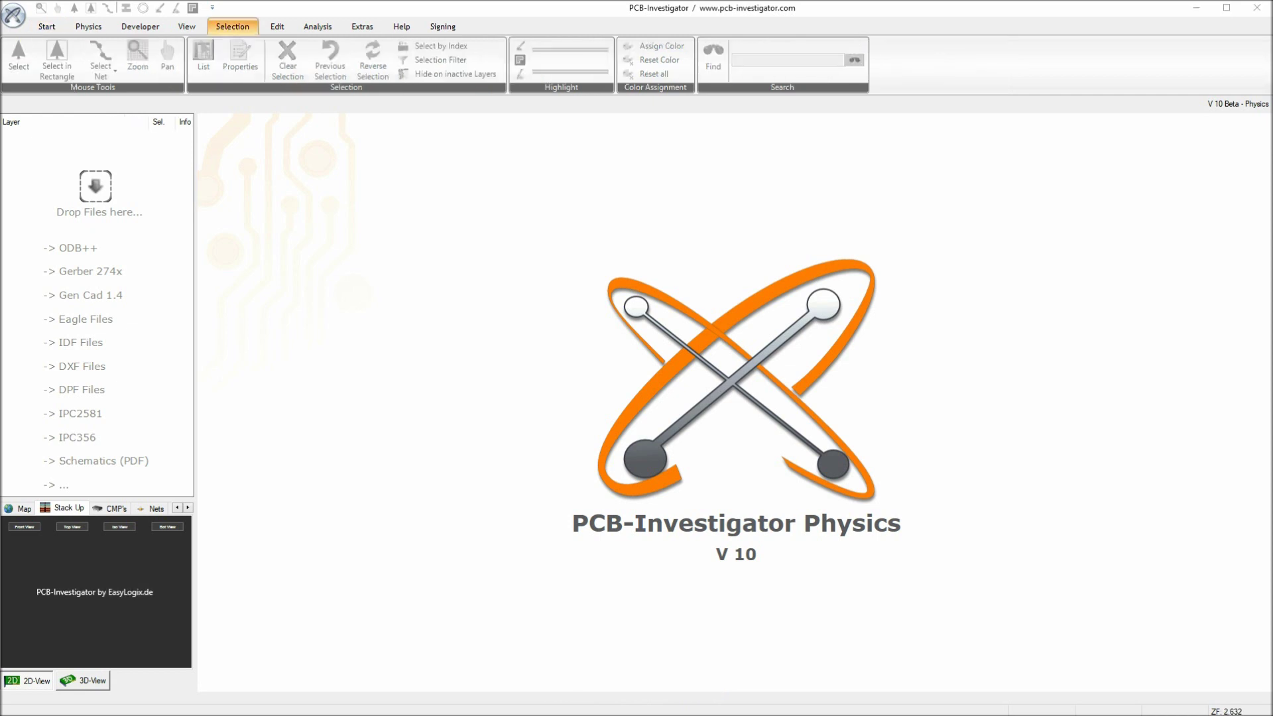
# - Load the pcb board project from the favorites
pyautogui.click(42, 27)
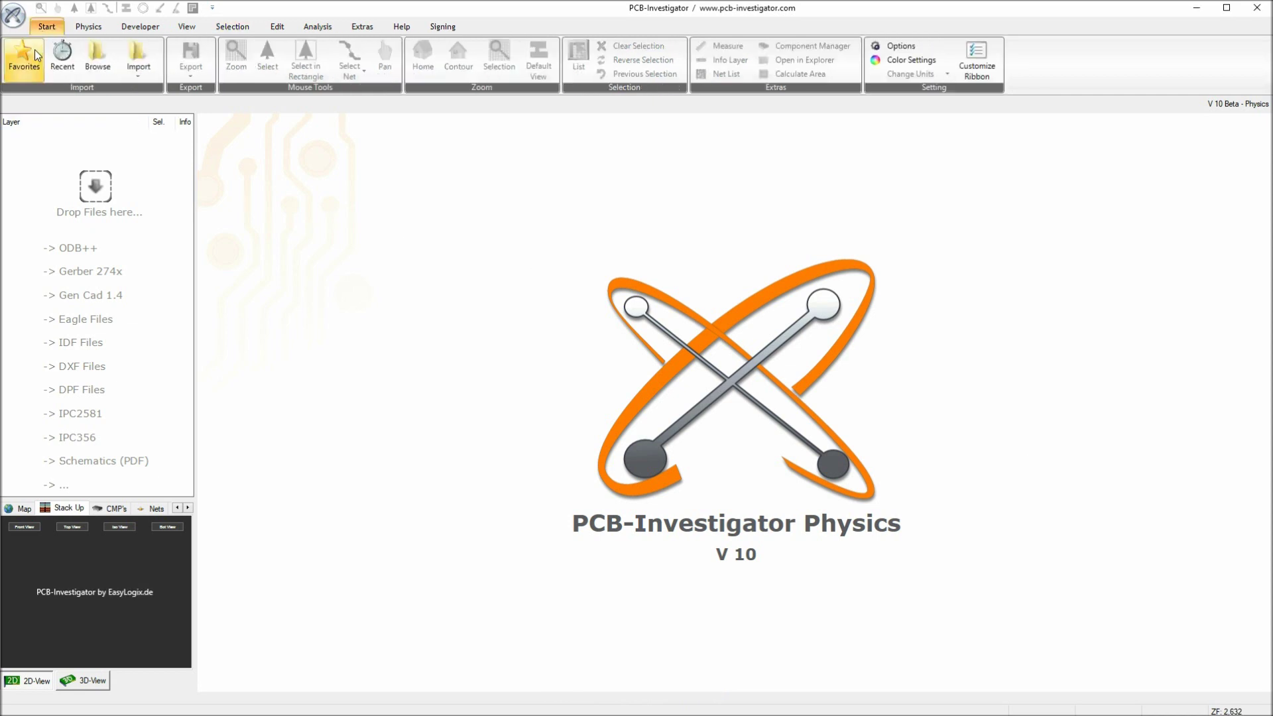
pyautogui.click(33, 53)
pyautogui.doubleClick(486, 339)
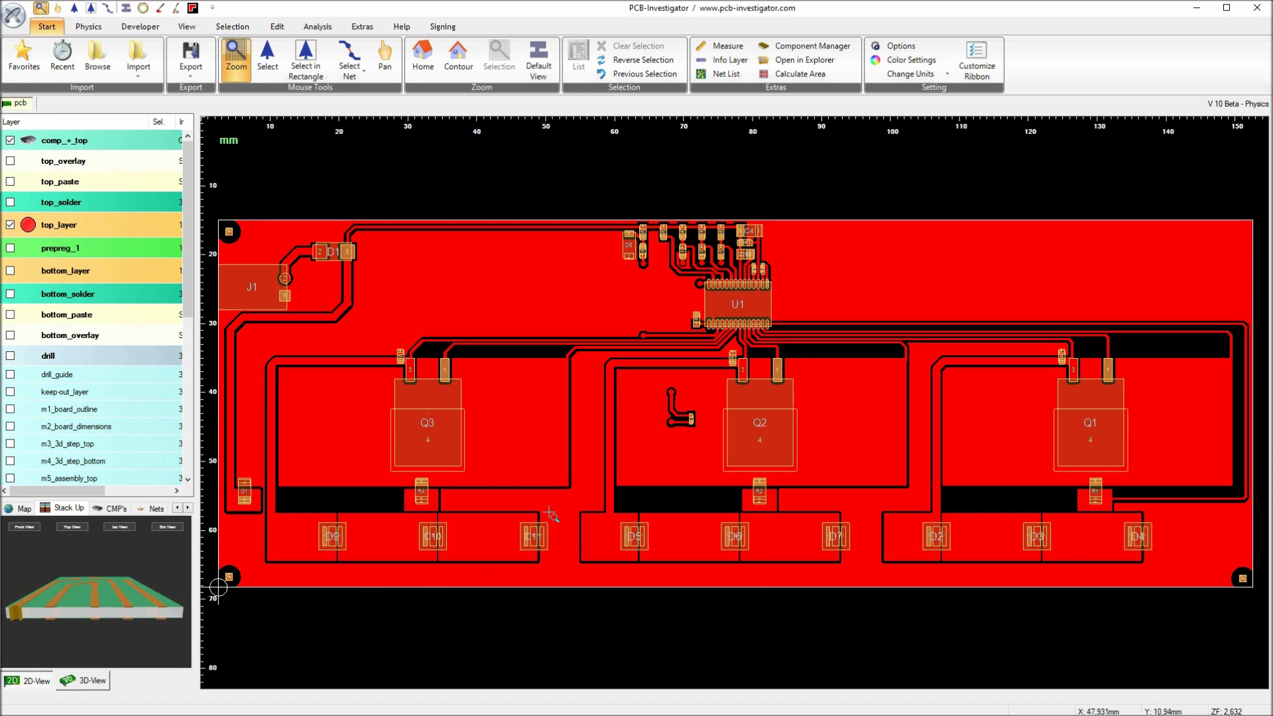
# - Start a transient physics simulation and name the project LED Transient
pyautogui.click(98, 27)
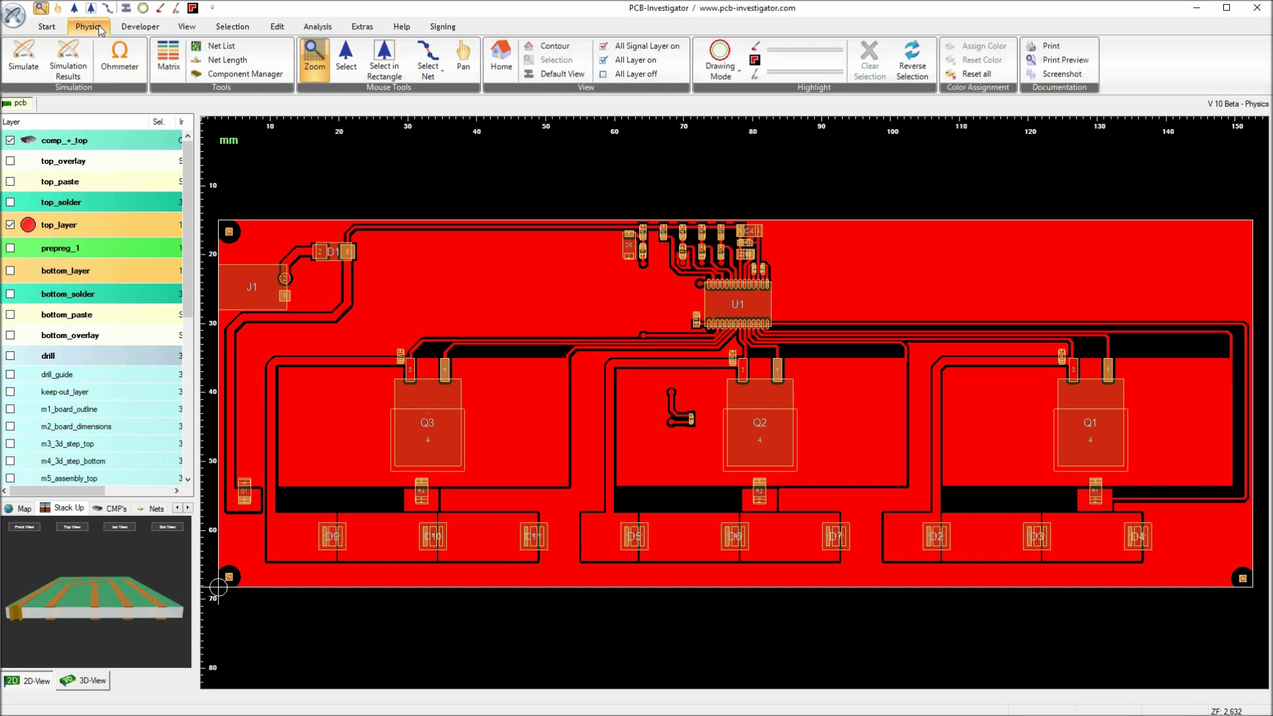
pyautogui.click(37, 71)
pyautogui.moveTo(319, 58); pyautogui.dragTo(642, 146)
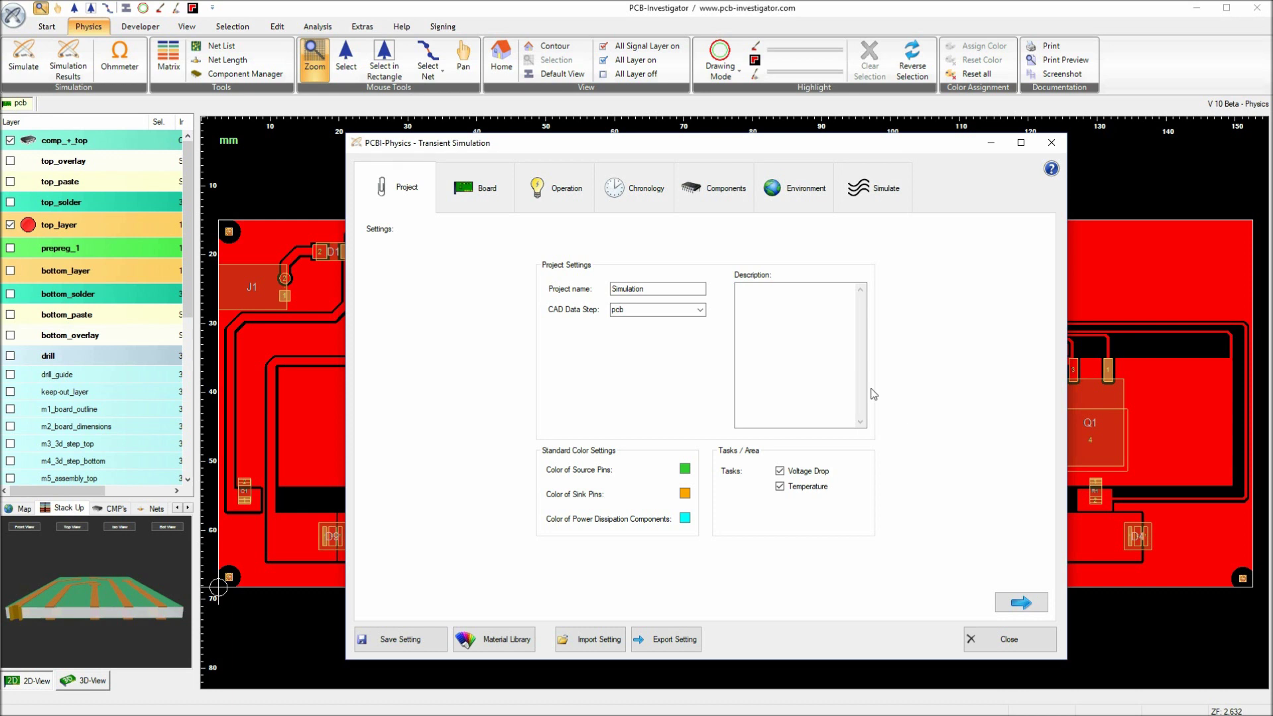
pyautogui.moveTo(665, 290); pyautogui.dragTo(577, 292)
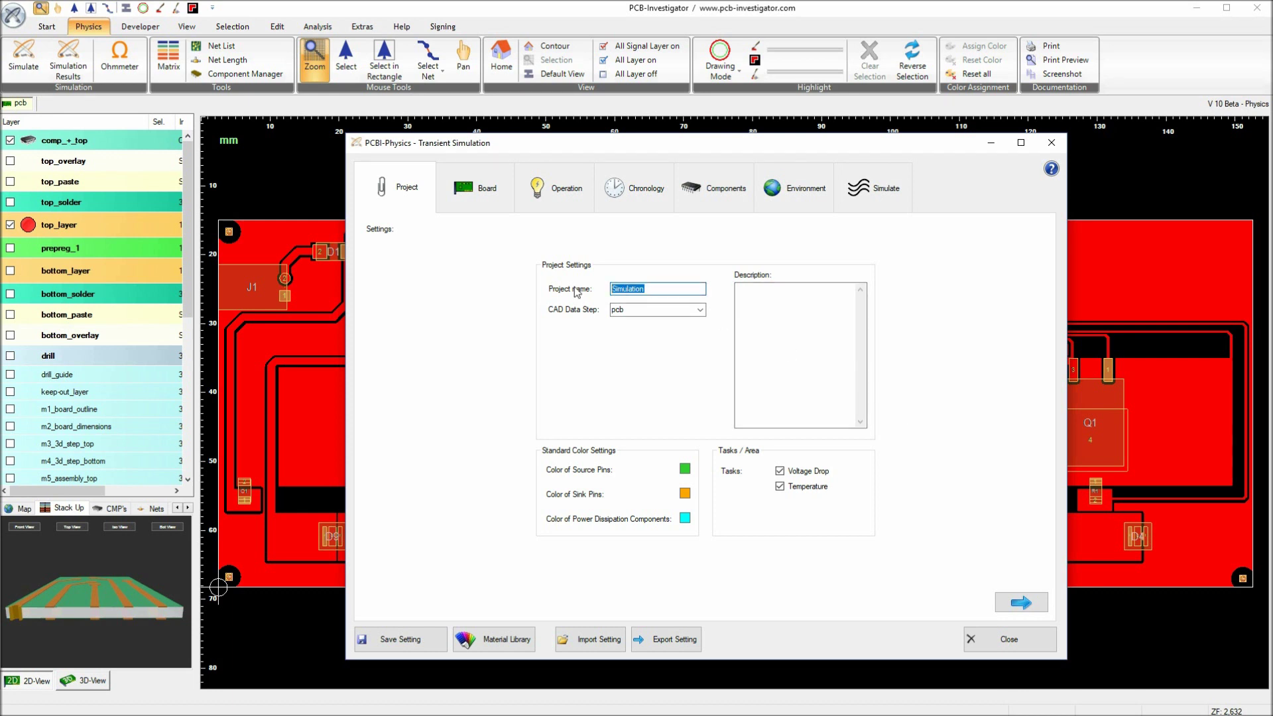
pyautogui.write('LED Transient')
# - Fill the project description with three lines: "Channel 1+2 => 20s", "Channel 1+3 => 20s" and "10s cooldown"
pyautogui.click(804, 338)
pyautogui.write('Ch')
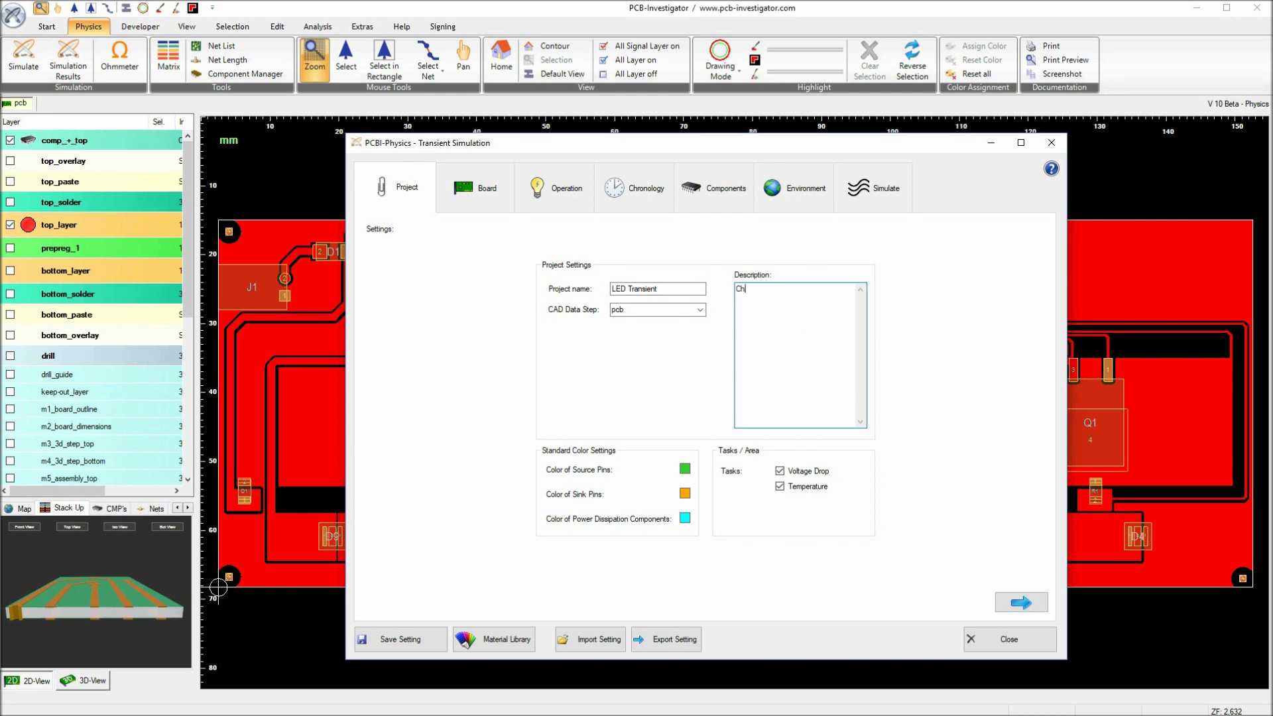
pyautogui.write('annel 1+2')
pyautogui.write(' =Y')
pyautogui.write(' 20s')
pyautogui.hotkey('ctrl', 'a')
pyautogui.hotkey('ctrl', 'c')
pyautogui.press('Right')
pyautogui.hotkey('ctrl', 'v')
pyautogui.press('BackSpace')
pyautogui.write('3')
pyautogui.press('End')
pyautogui.write('10s cooldown')
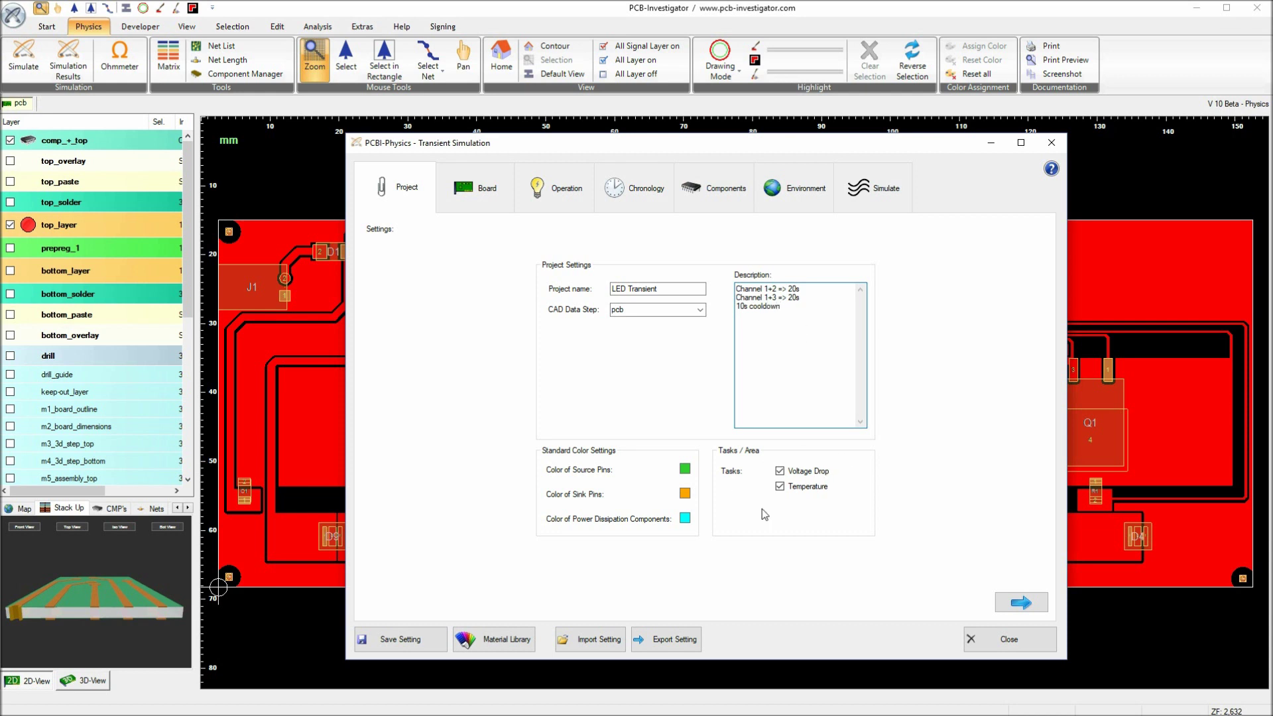
# - Check the board's layer and drill materials and create an operation state named Channel 1+2
pyautogui.click(492, 191)
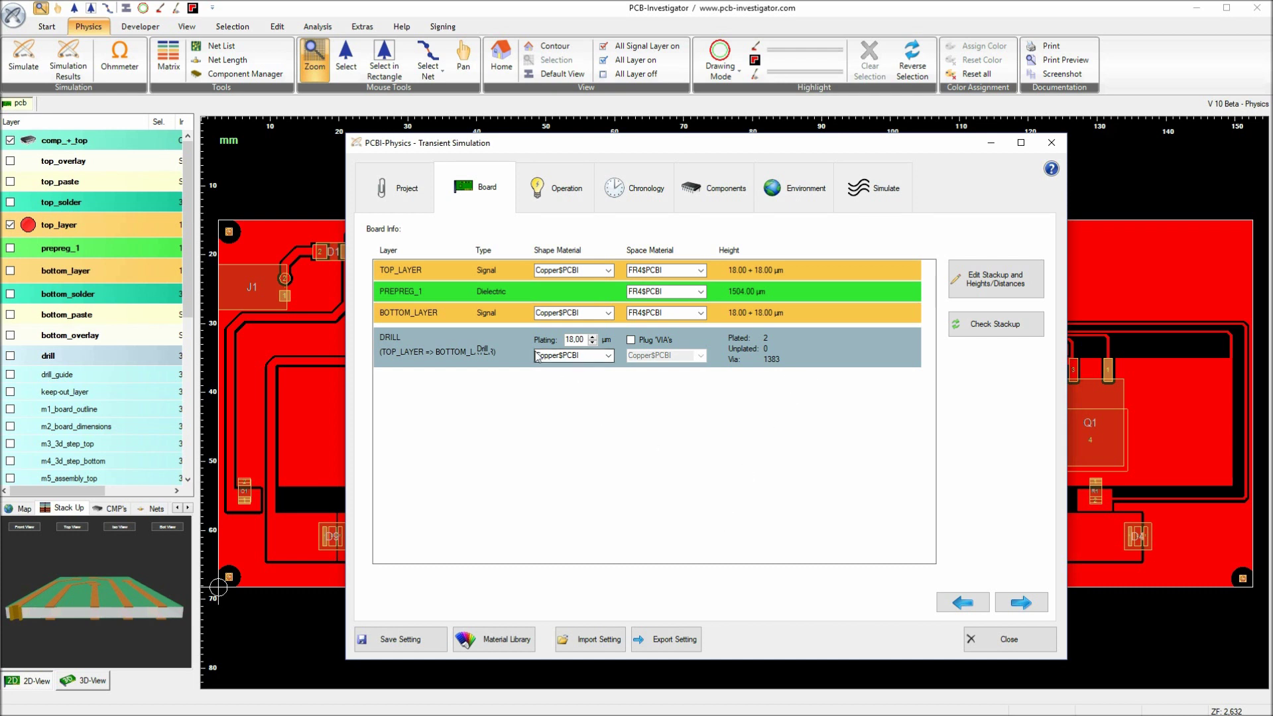
pyautogui.click(581, 356)
pyautogui.click(565, 197)
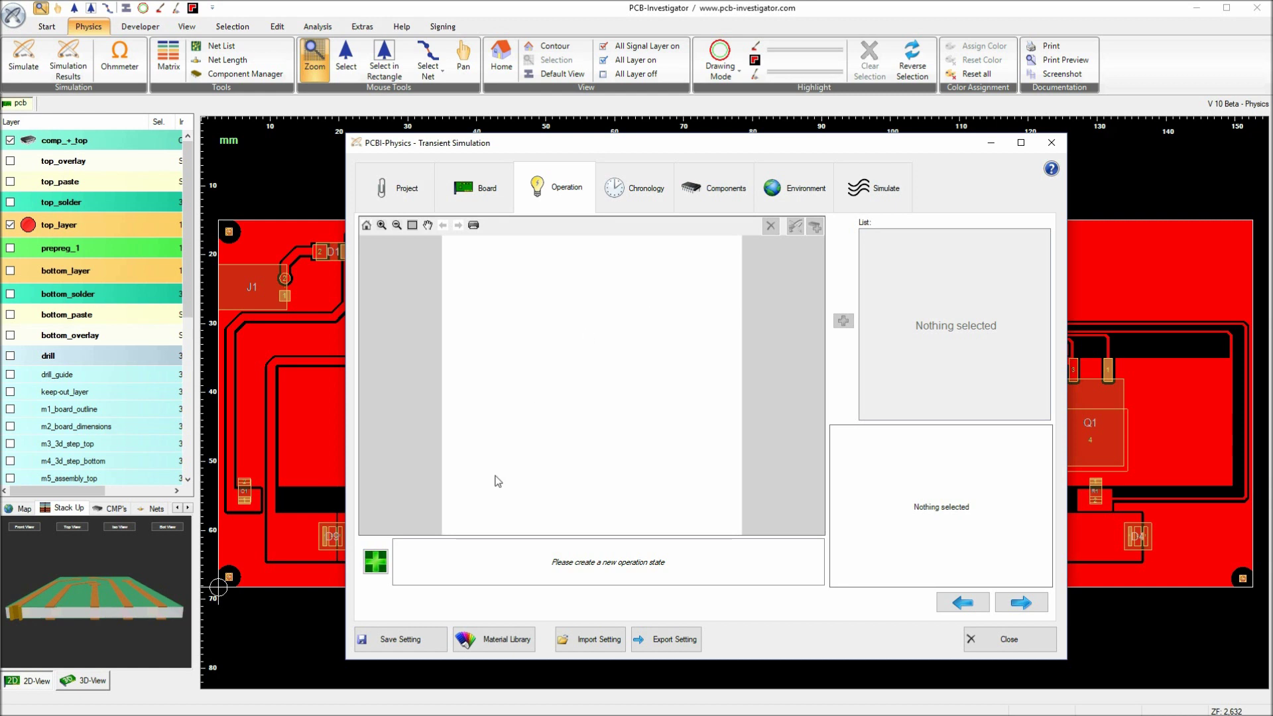
pyautogui.click(373, 568)
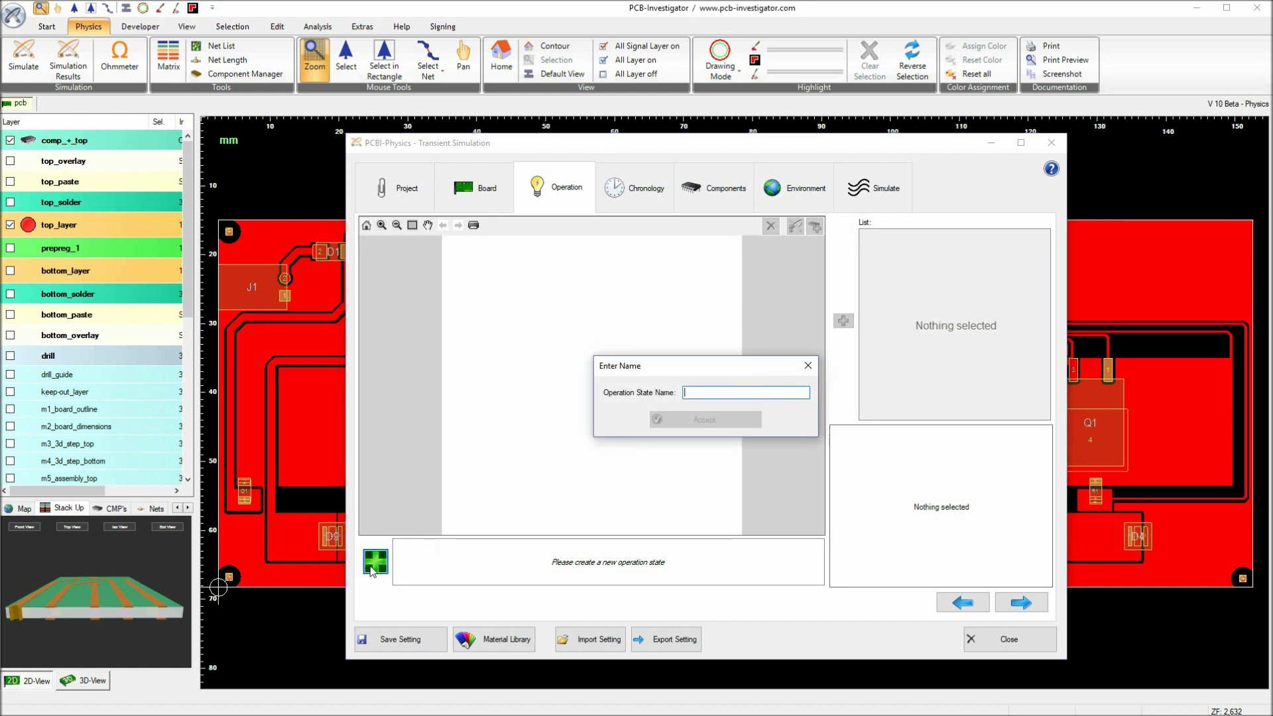
pyautogui.write('Channel')
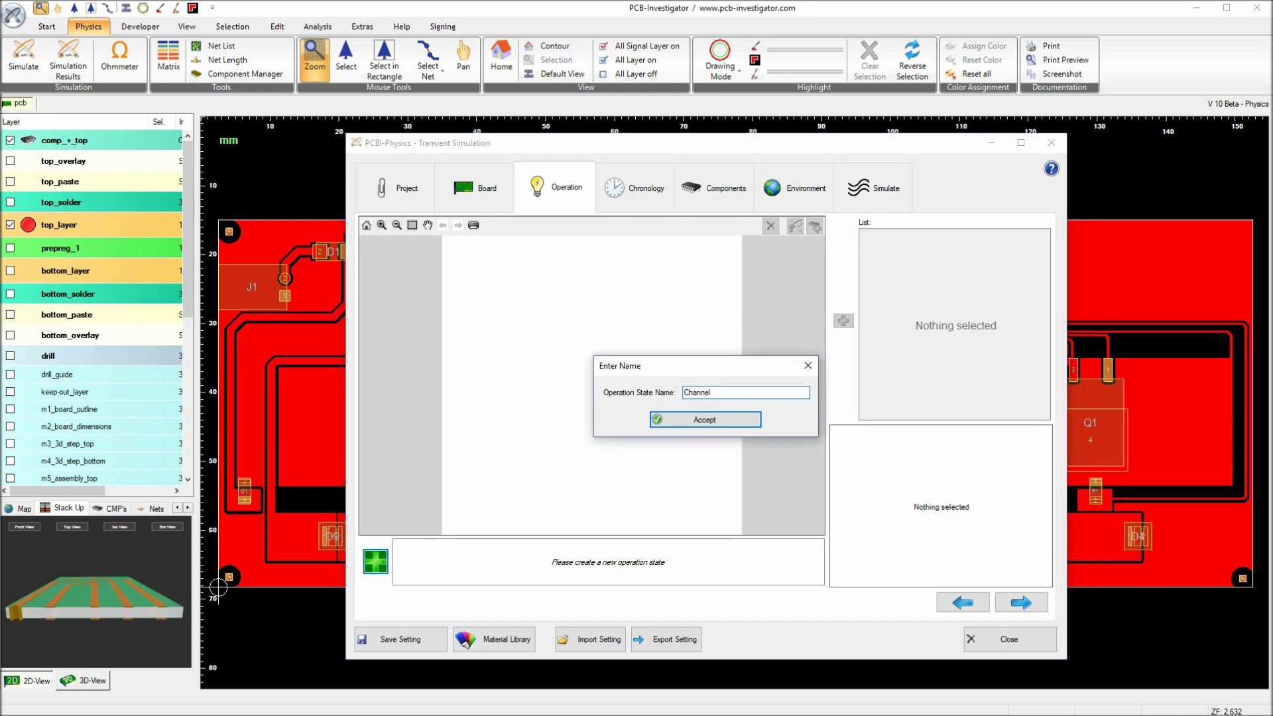
pyautogui.write(' 1+2')
pyautogui.click(717, 421)
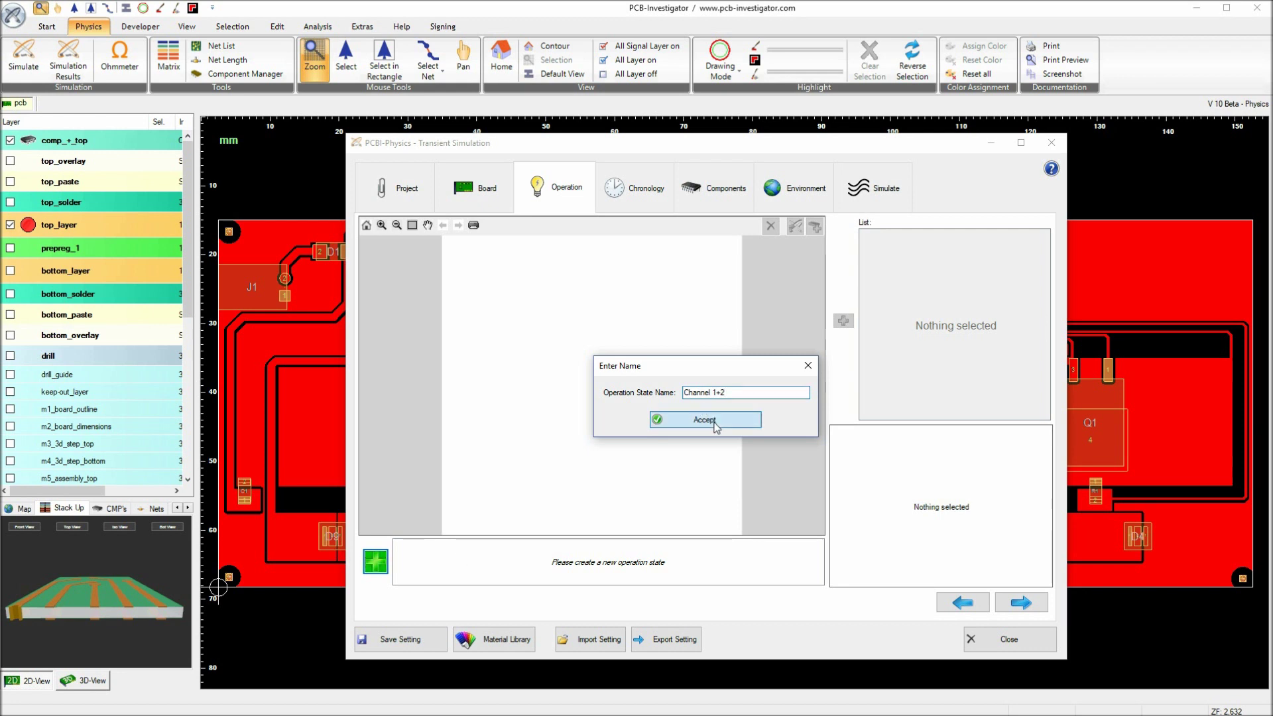
# - Hide the top copper layer and add connector J1 to the Channel 1+2 operation state
pyautogui.moveTo(602, 152); pyautogui.dragTo(715, 161)
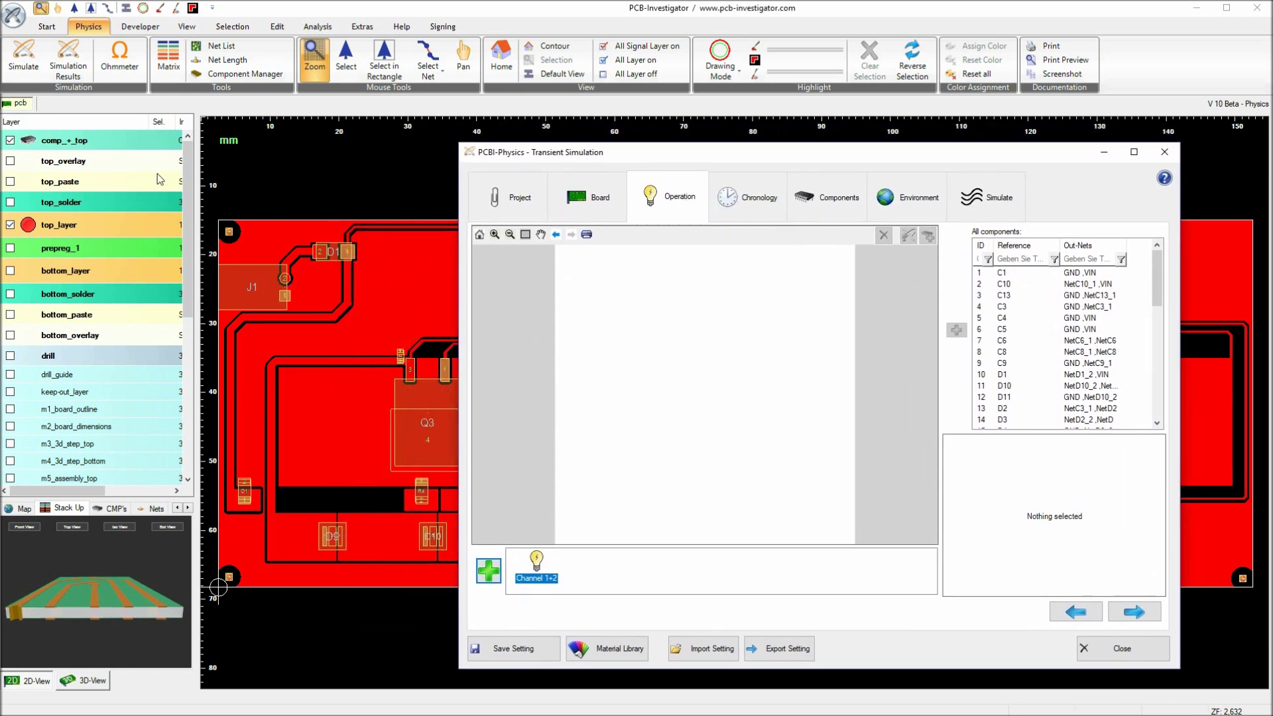
pyautogui.click(74, 8)
pyautogui.click(71, 209)
pyautogui.click(61, 221)
pyautogui.click(237, 299)
pyautogui.click(927, 237)
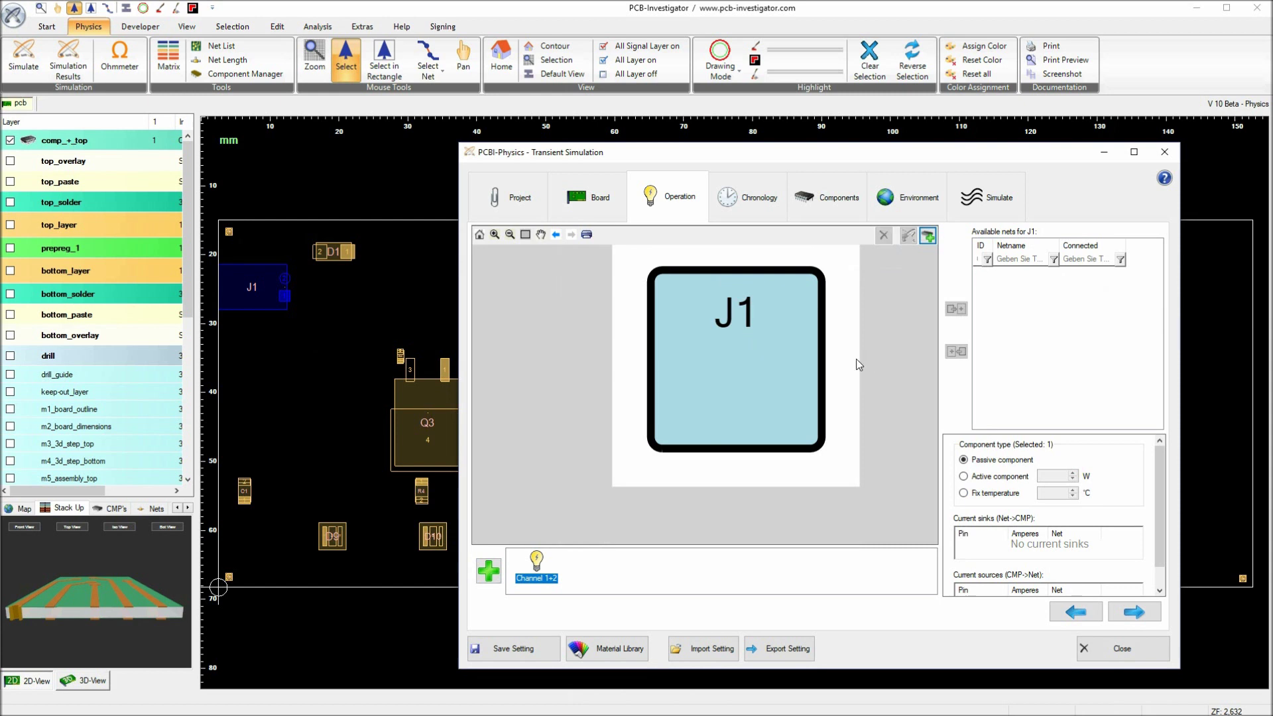
pyautogui.click(884, 235)
pyautogui.click(1011, 260)
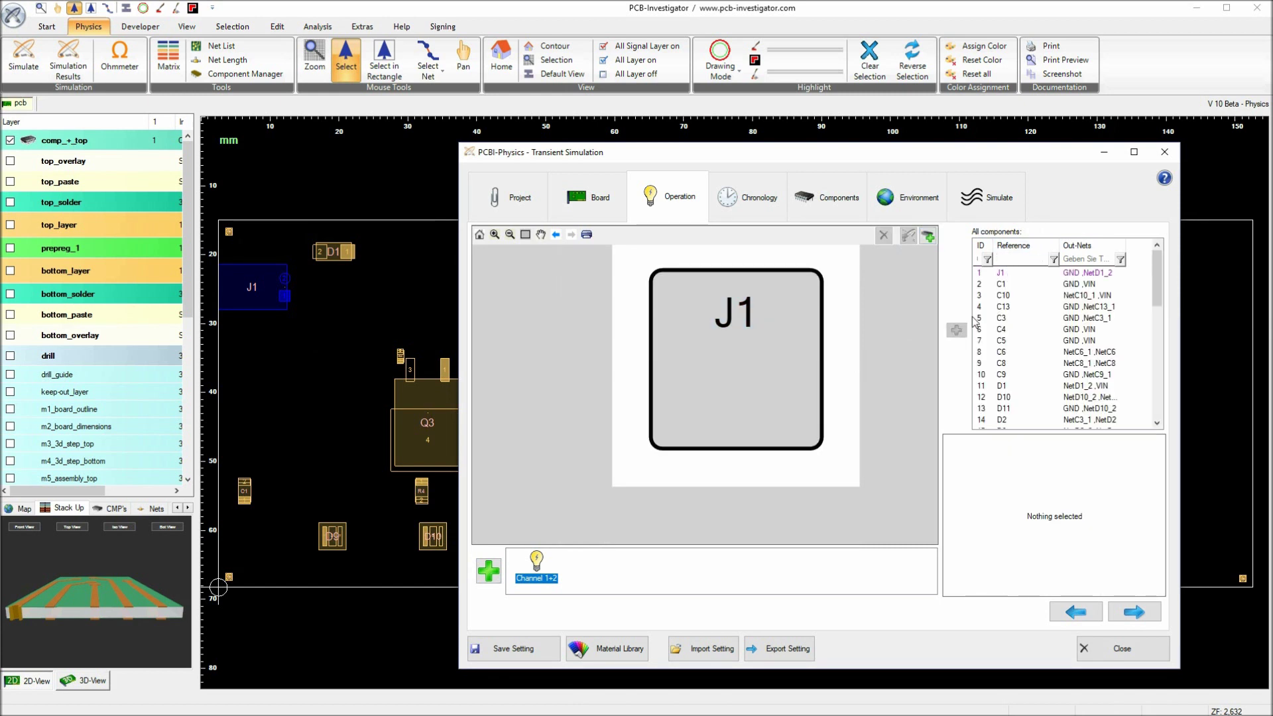
pyautogui.scroll(3, 802, 312)
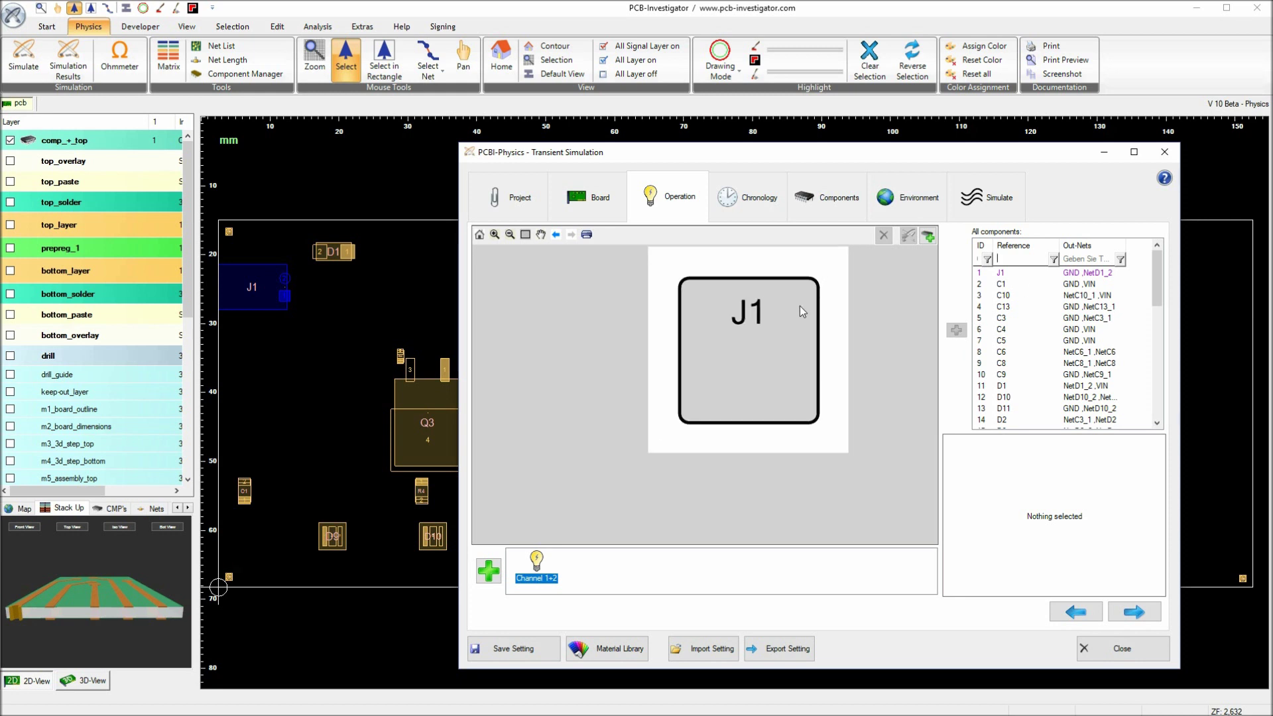
# - Show the top copper layer again and move the simulation window clear of J1 on the board
pyautogui.click(86, 227)
pyautogui.scroll(2, 404, 295)
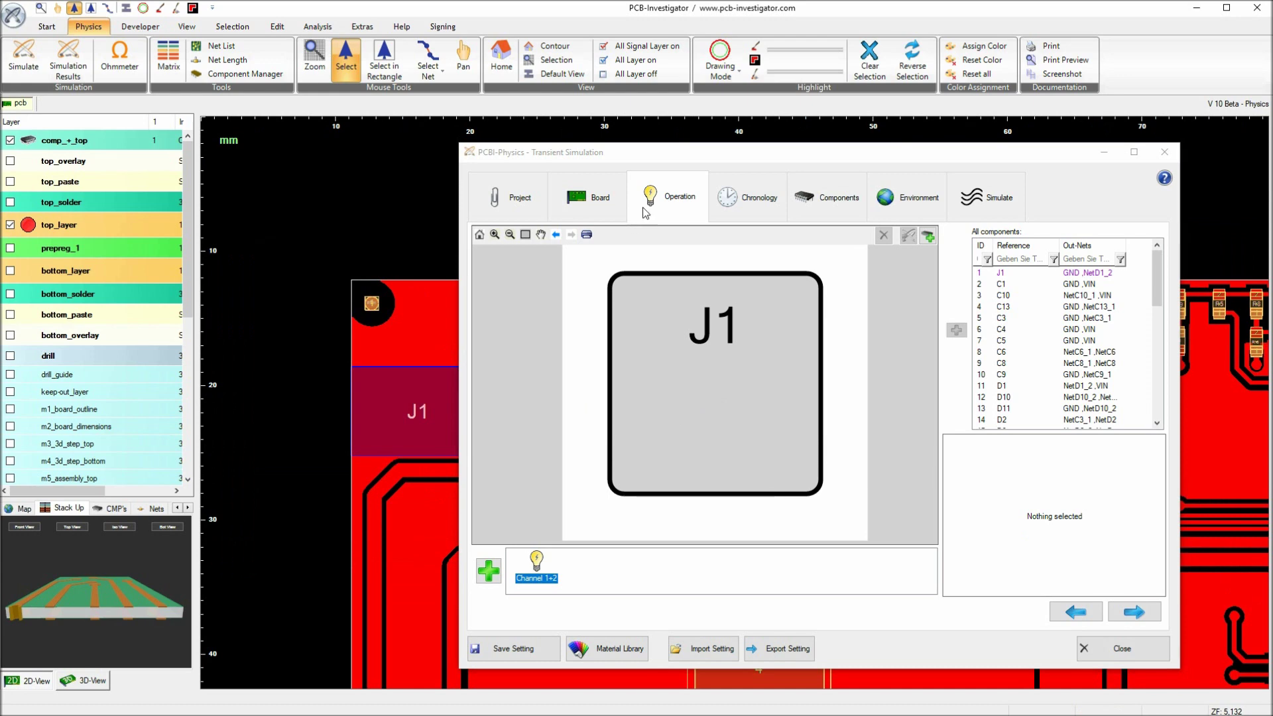
pyautogui.moveTo(667, 158); pyautogui.dragTo(914, 175)
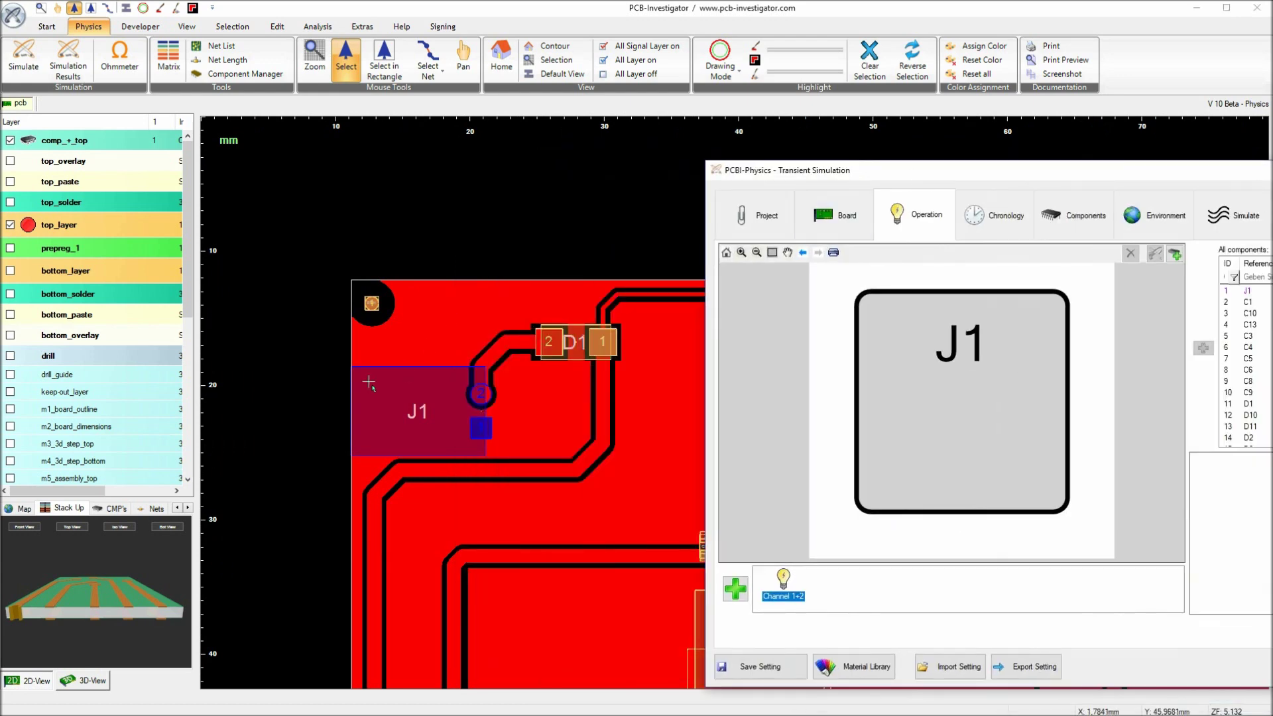
pyautogui.scroll(-1, 403, 369)
pyautogui.scroll(-1, 406, 378)
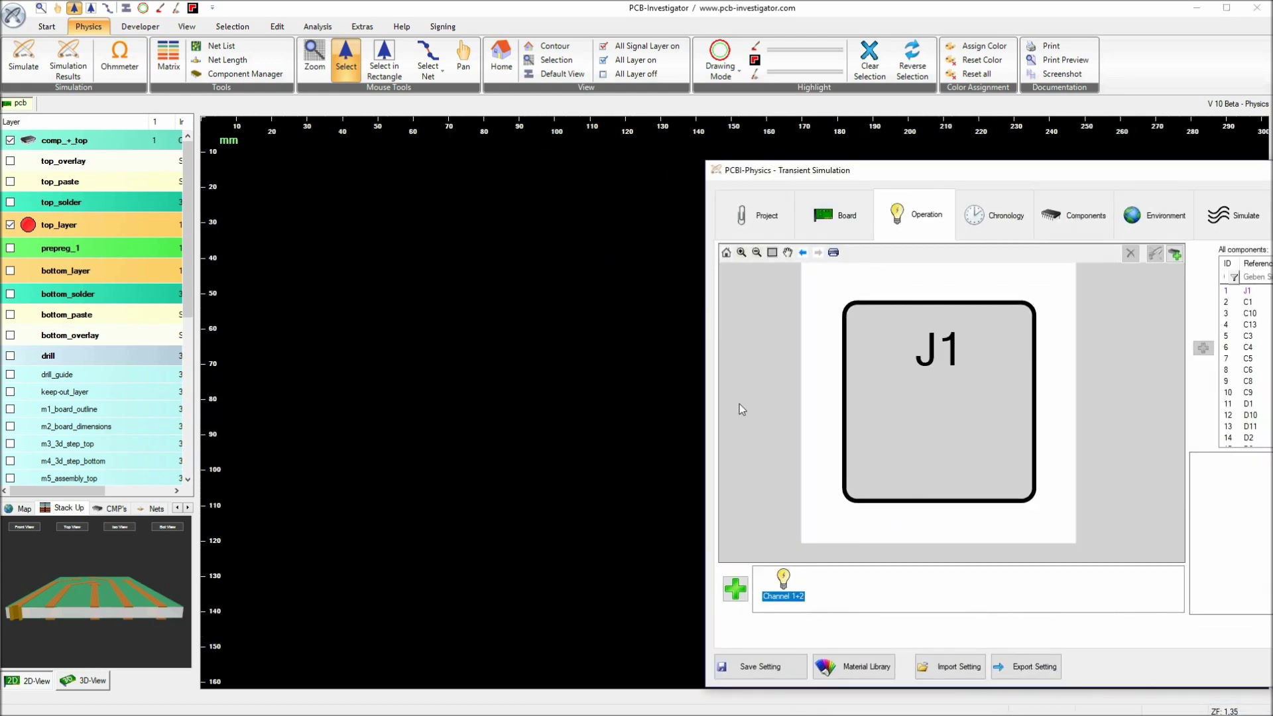
pyautogui.scroll(2, 469, 392)
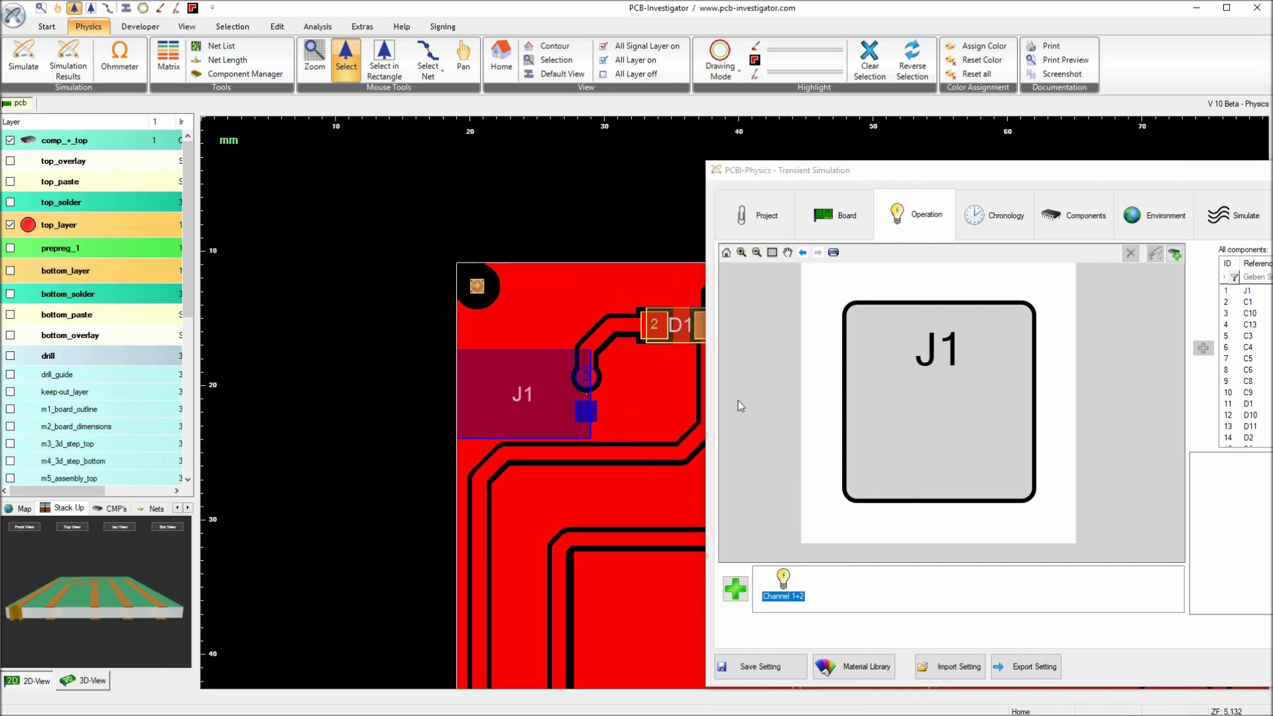
# - Add pin 2 of J1 as a source to the Channel 1+2 operation state
pyautogui.moveTo(588, 414)
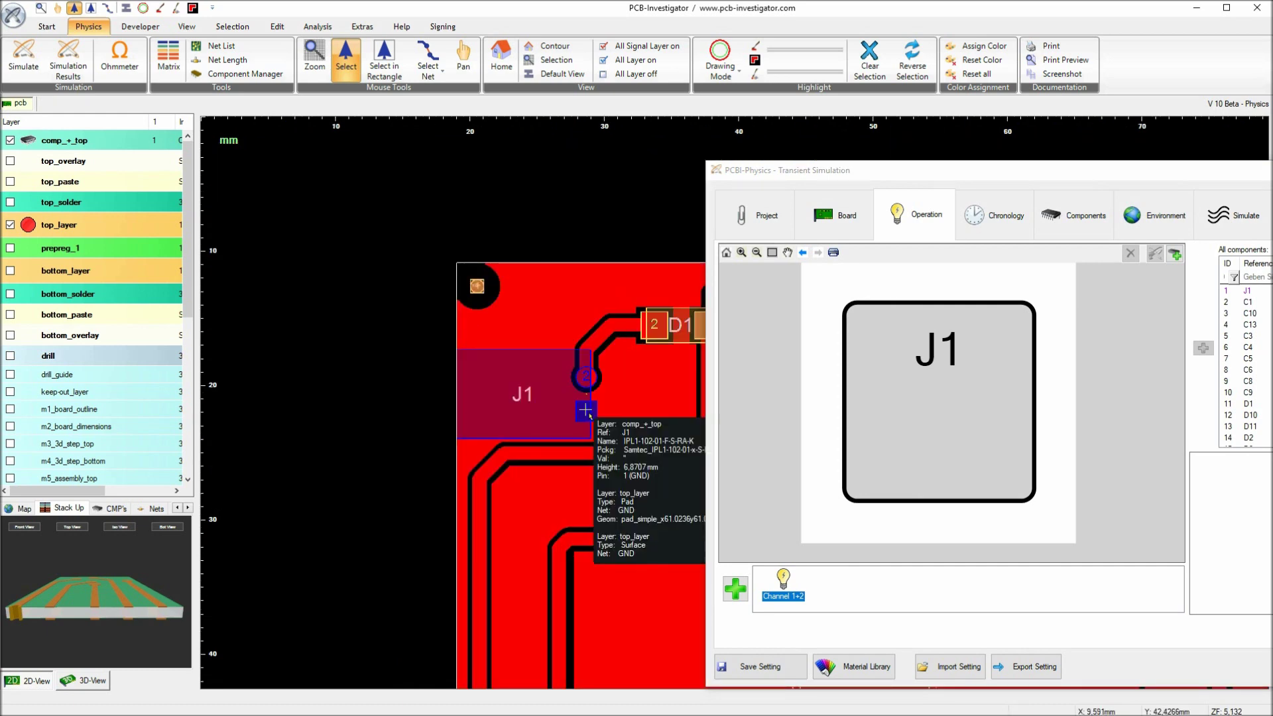
pyautogui.moveTo(589, 416)
pyautogui.mouseDown(button='right')
pyautogui.moveTo(449, 424)
pyautogui.moveTo(583, 437)
pyautogui.moveTo(359, 395)
pyautogui.mouseUp(button='right')
pyautogui.moveTo(359, 395); pyautogui.dragTo(335, 397, button='middle')
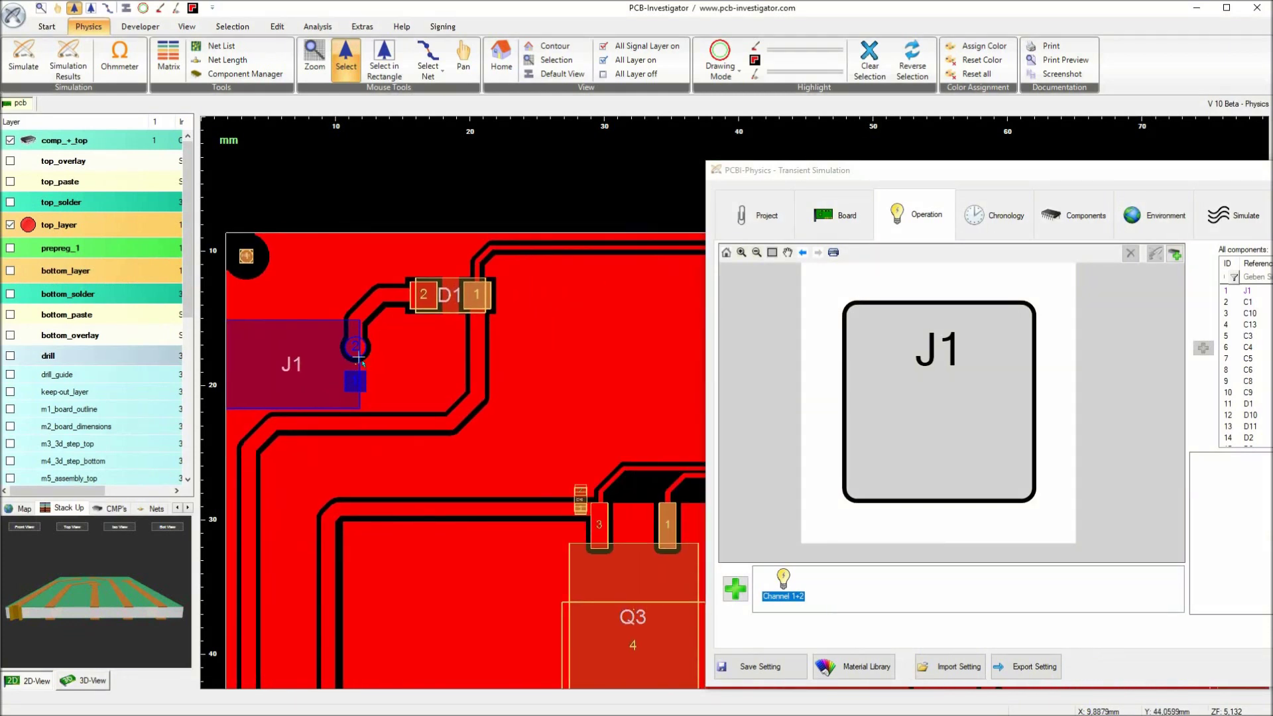
pyautogui.scroll(2, 358, 357)
pyautogui.moveTo(644, 394); pyautogui.dragTo(204, 378, button='middle')
pyautogui.moveTo(356, 359); pyautogui.dragTo(458, 377, button='middle')
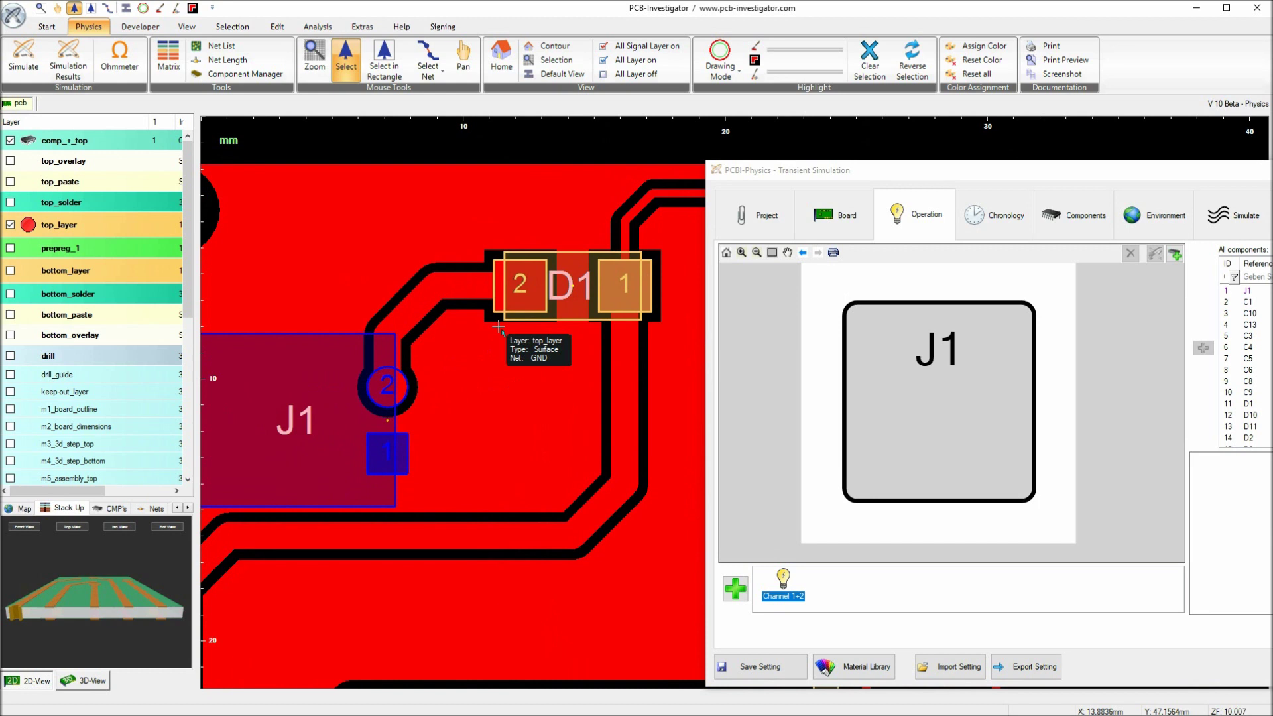
pyautogui.click(388, 384)
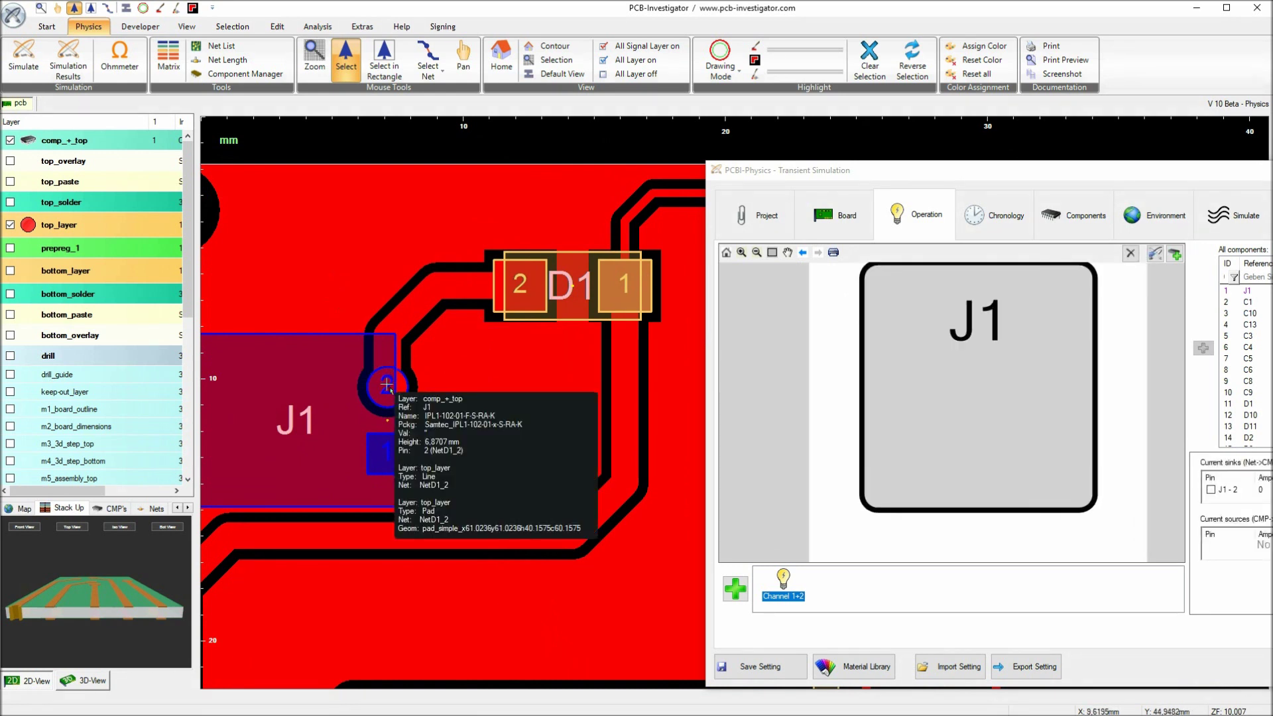
pyautogui.rightClick(391, 392)
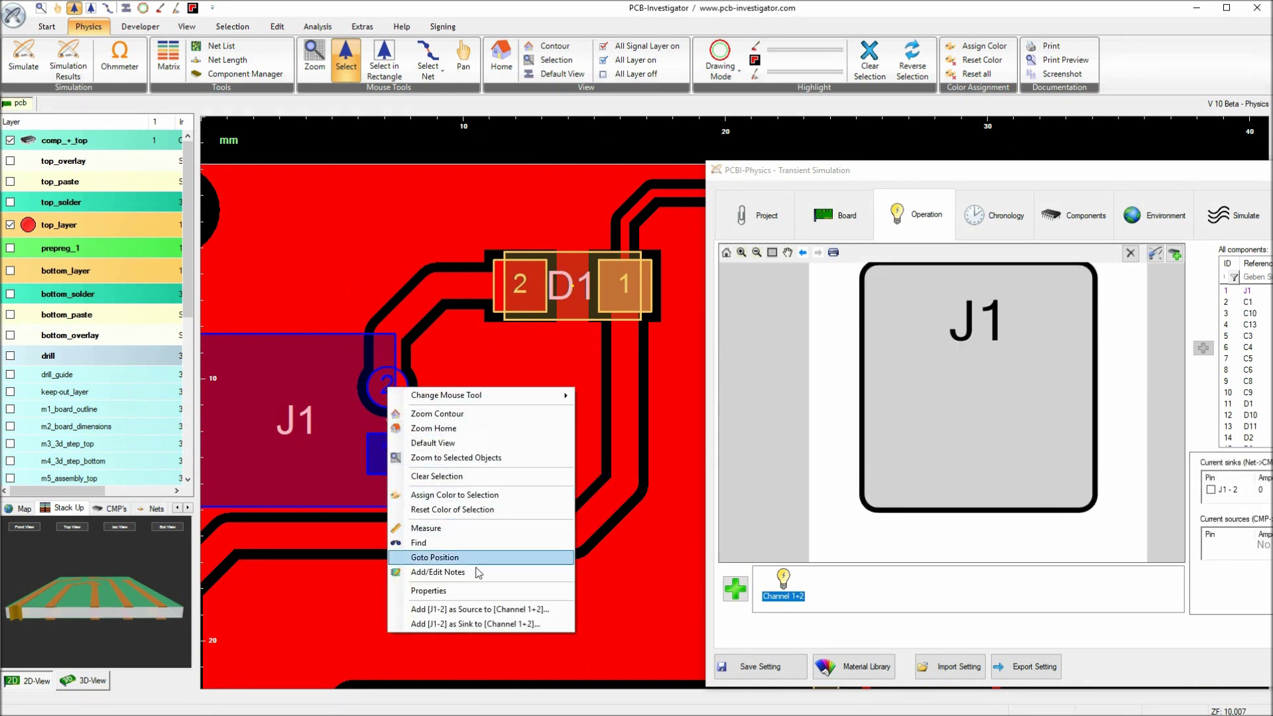
pyautogui.click(468, 610)
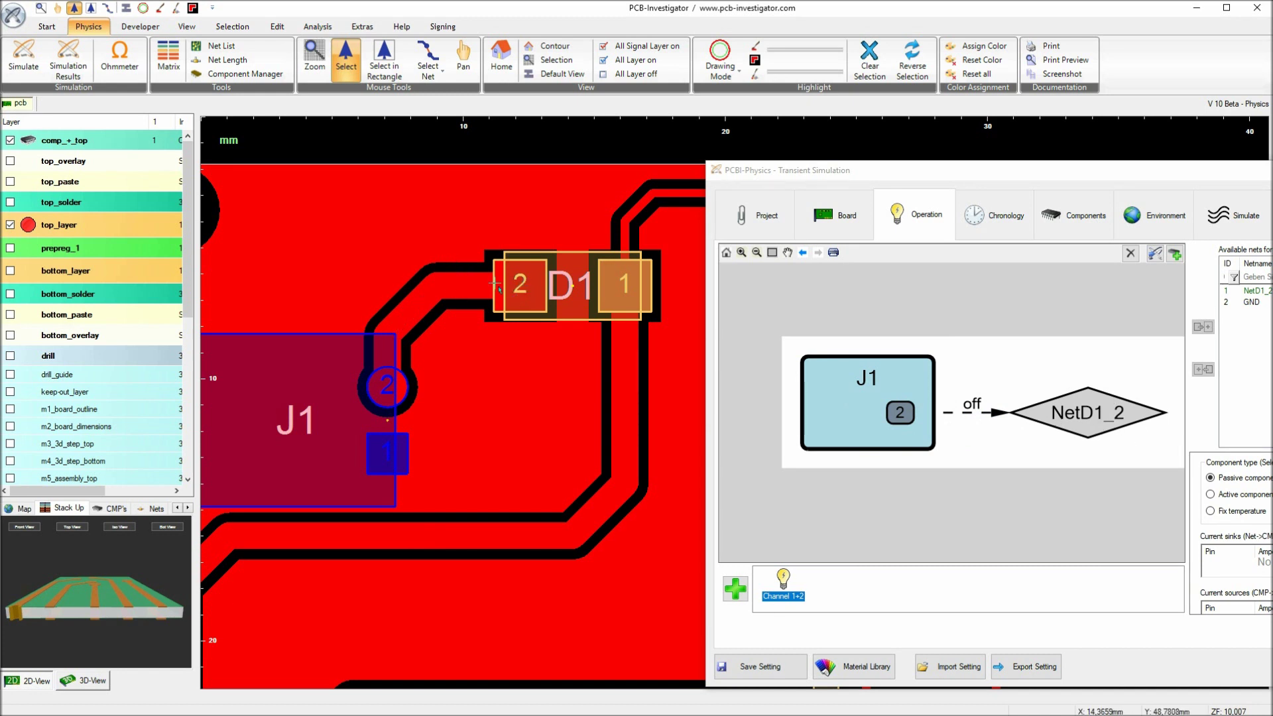
# - Add pin 2 of diode D1 as a sink and its pin 1 as a source to Channel 1+2
pyautogui.moveTo(508, 293)
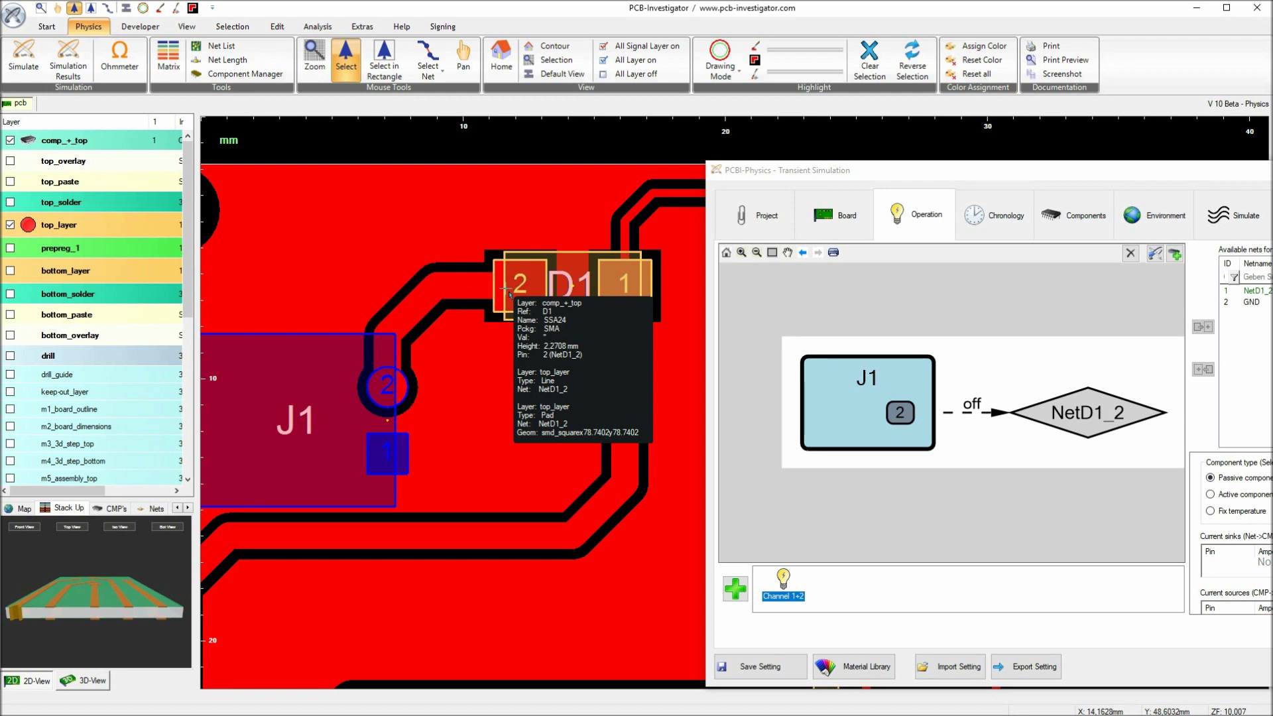
pyautogui.rightClick(524, 285)
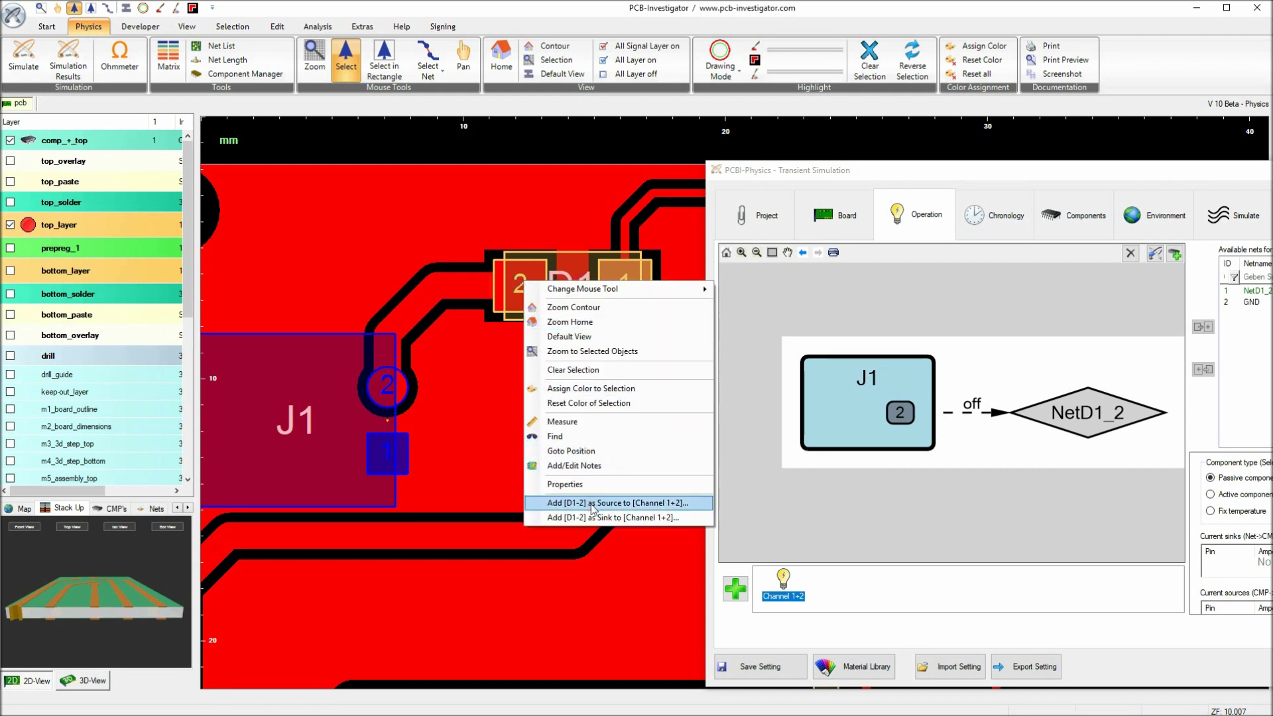
pyautogui.click(611, 517)
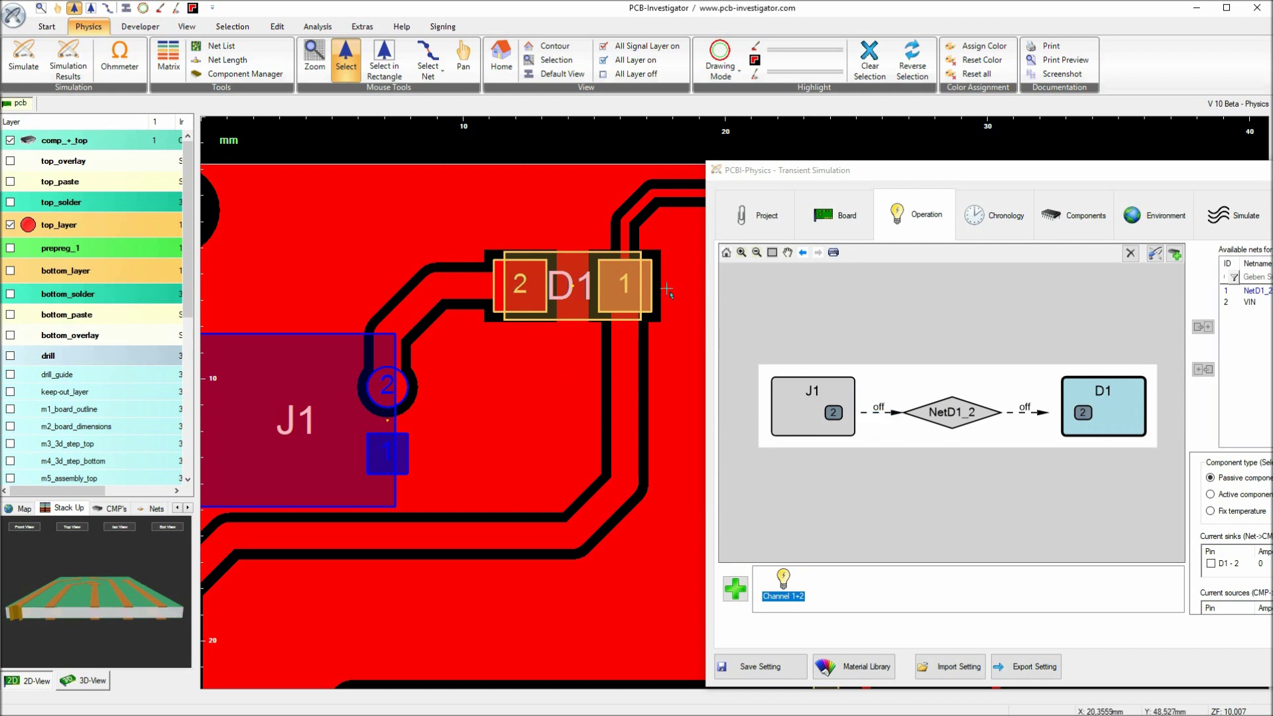
pyautogui.rightClick(635, 291)
pyautogui.click(692, 508)
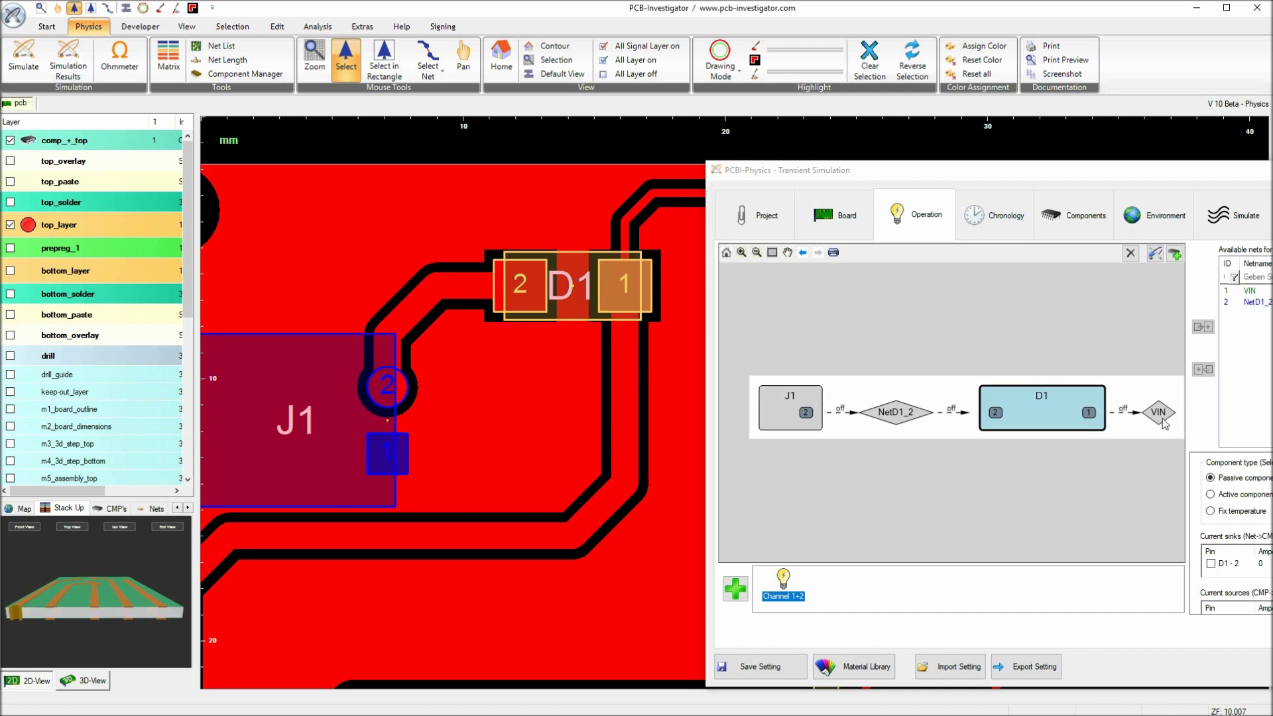
# - Move the simulation window further off the board and select the whole VIN net from the trace below D1
pyautogui.scroll(-2, 537, 364)
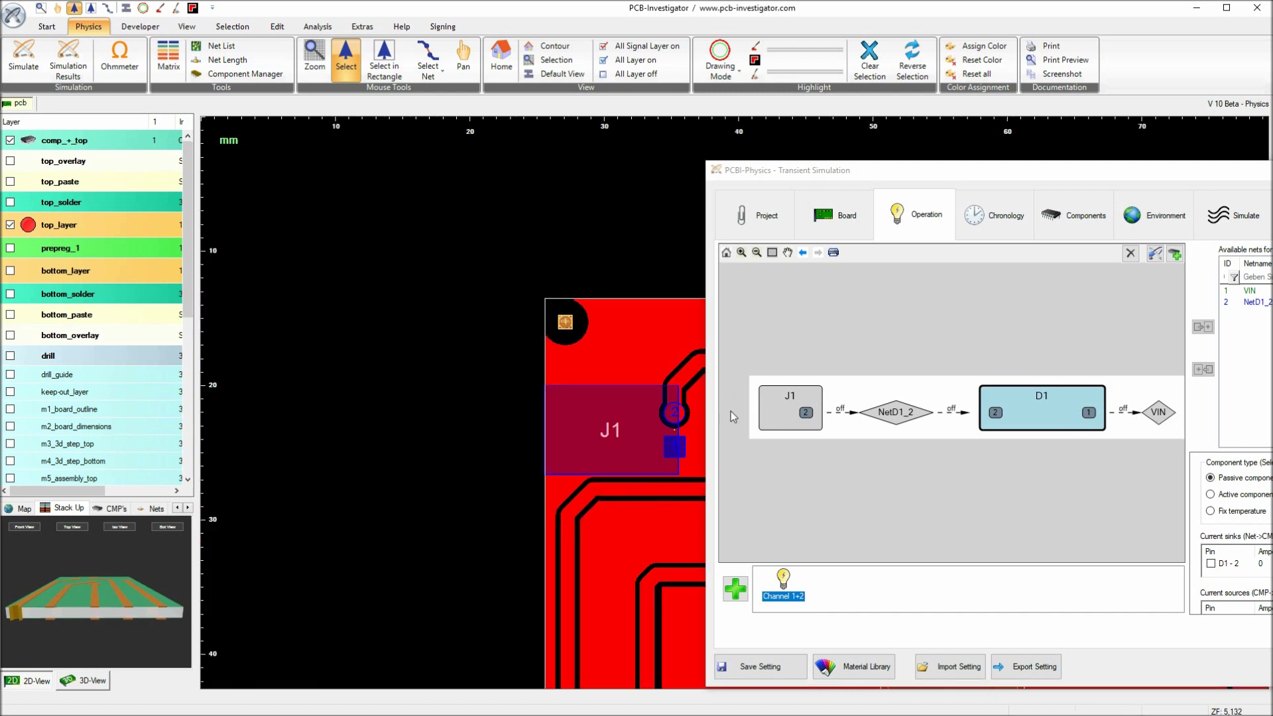
pyautogui.click(849, 173)
pyautogui.moveTo(848, 178); pyautogui.dragTo(1260, 243)
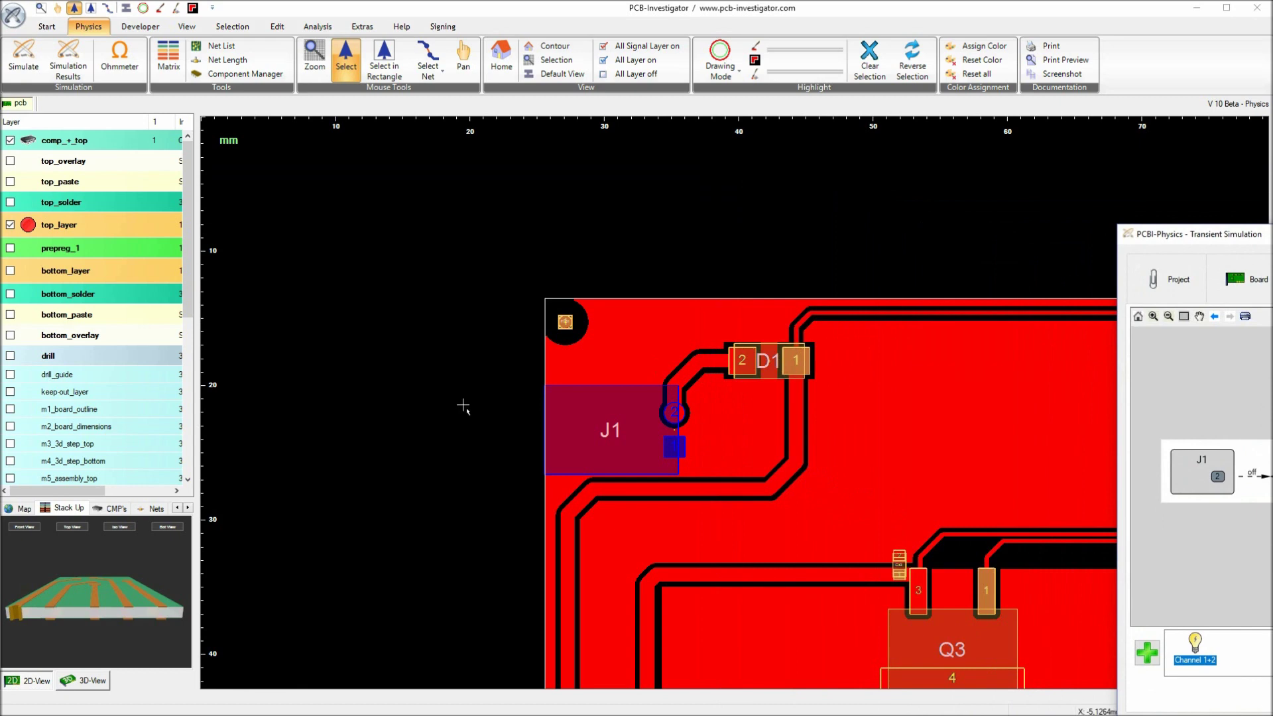
pyautogui.scroll(-3, 755, 402)
pyautogui.scroll(4, 906, 396)
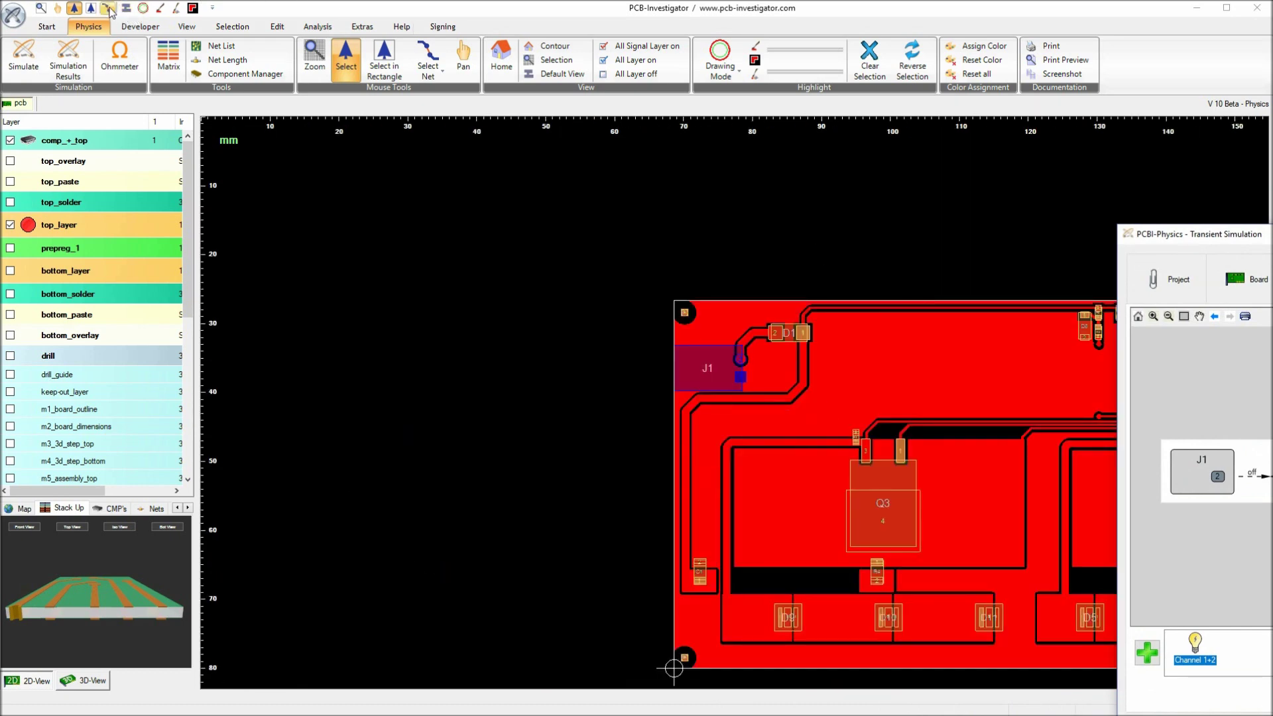
pyautogui.click(107, 7)
pyautogui.moveTo(802, 390)
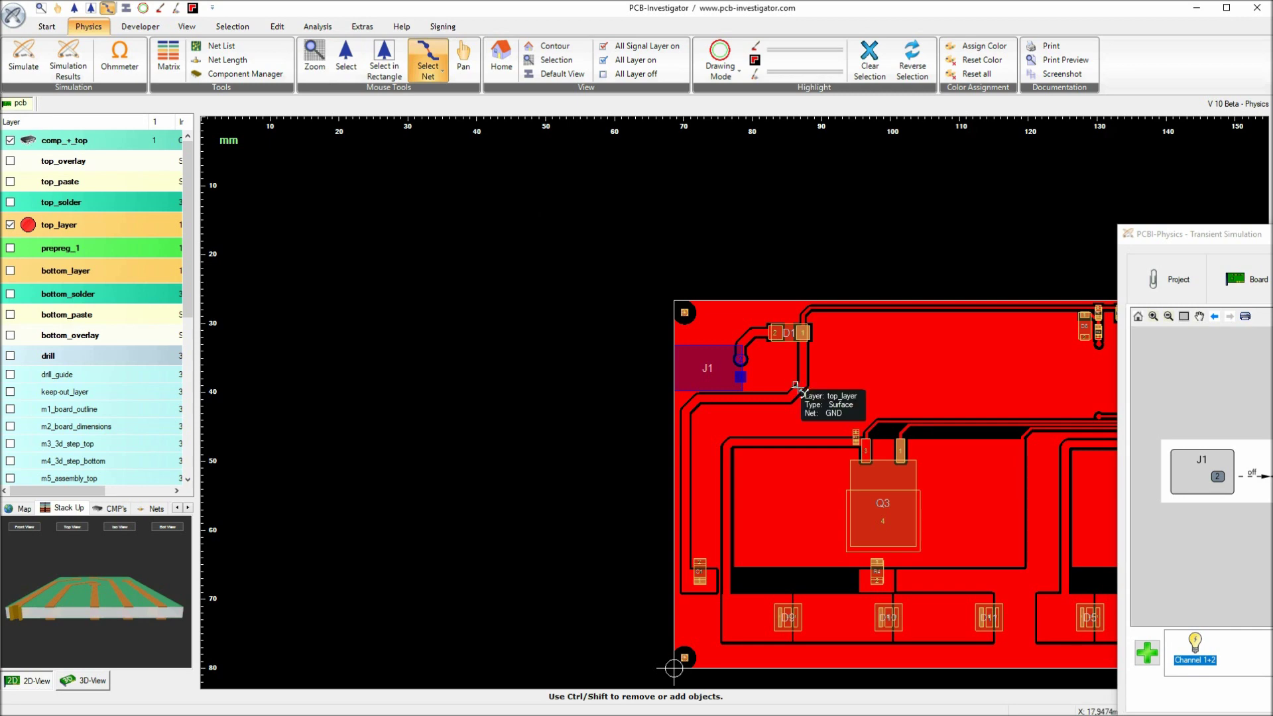
pyautogui.click(810, 386)
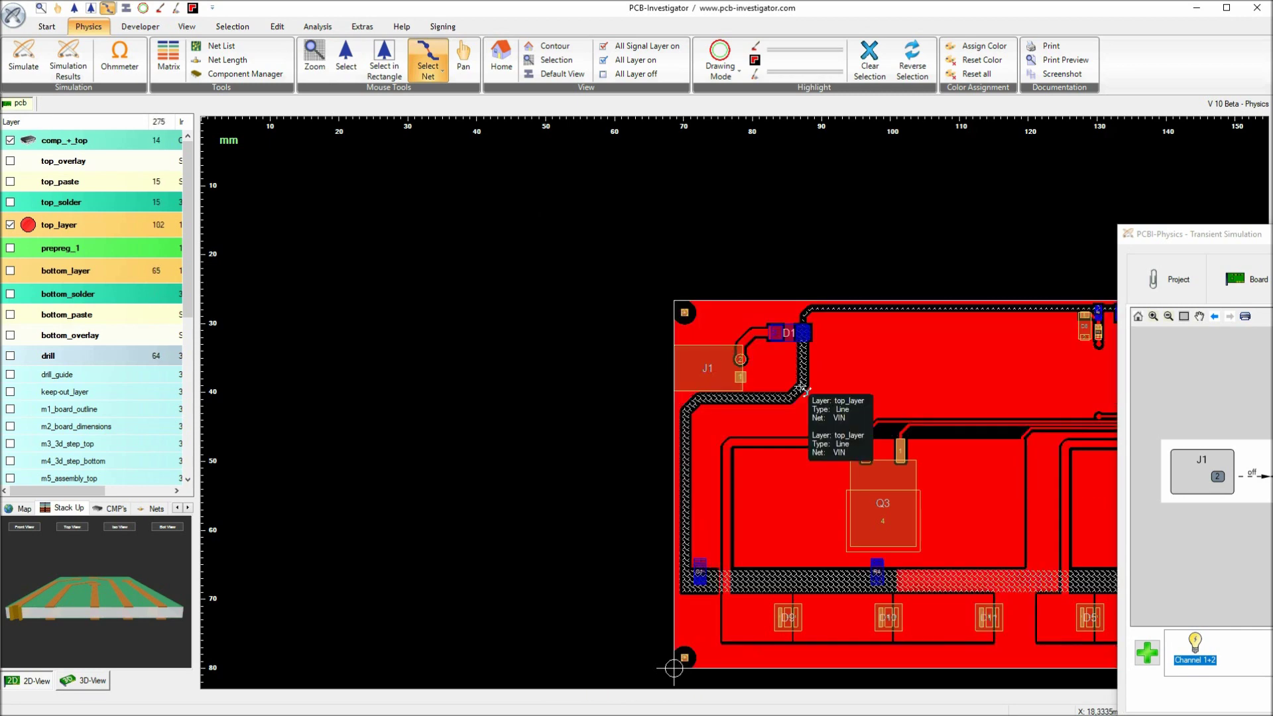
# - Follow the highlighted VIN net across the board, examining its connections at U1 and at the resistors below Q3, Q2 and Q1
pyautogui.scroll(-3, 862, 431)
pyautogui.scroll(3, 741, 398)
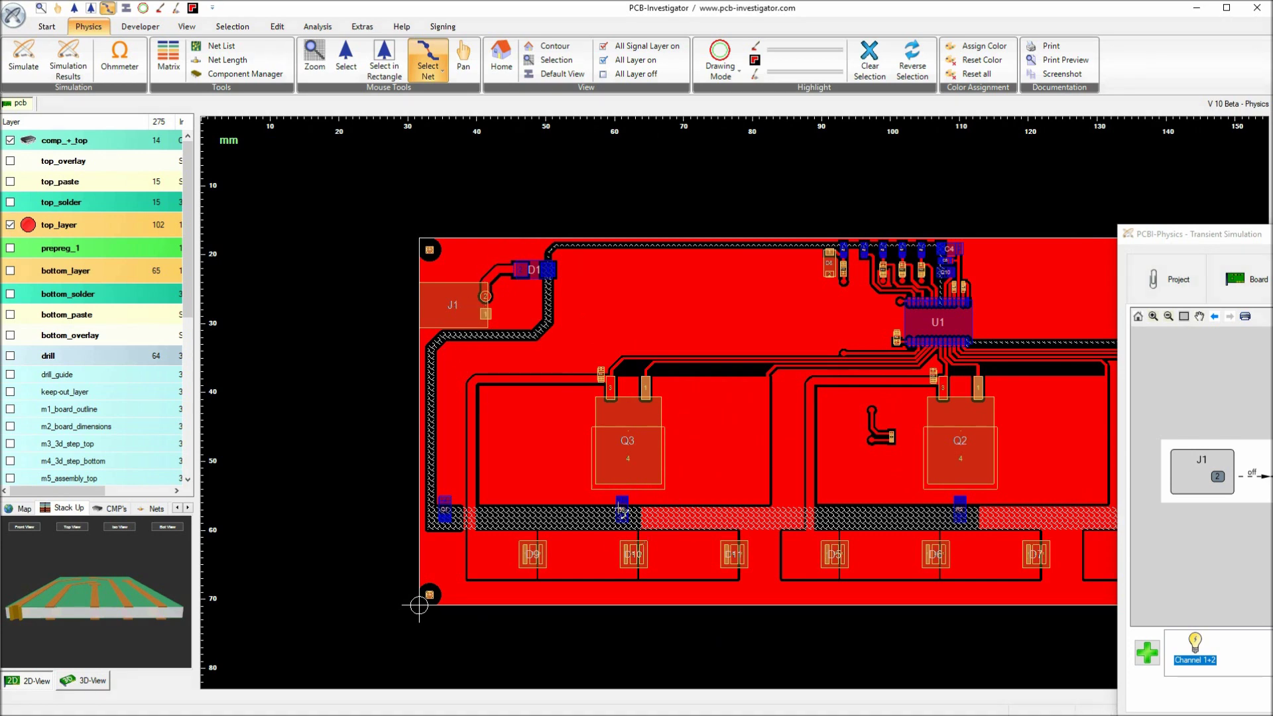
pyautogui.scroll(4, 732, 402)
pyautogui.scroll(-4, 714, 418)
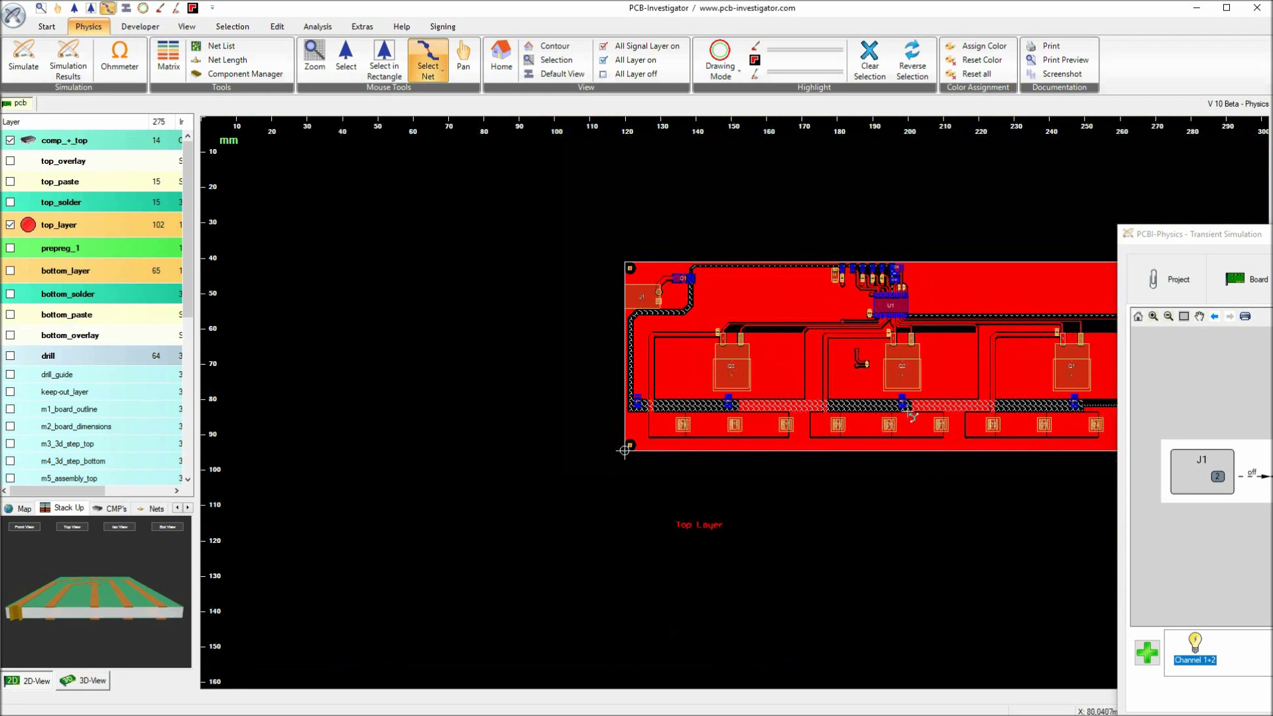
pyautogui.scroll(4, 737, 405)
pyautogui.scroll(-4, 737, 406)
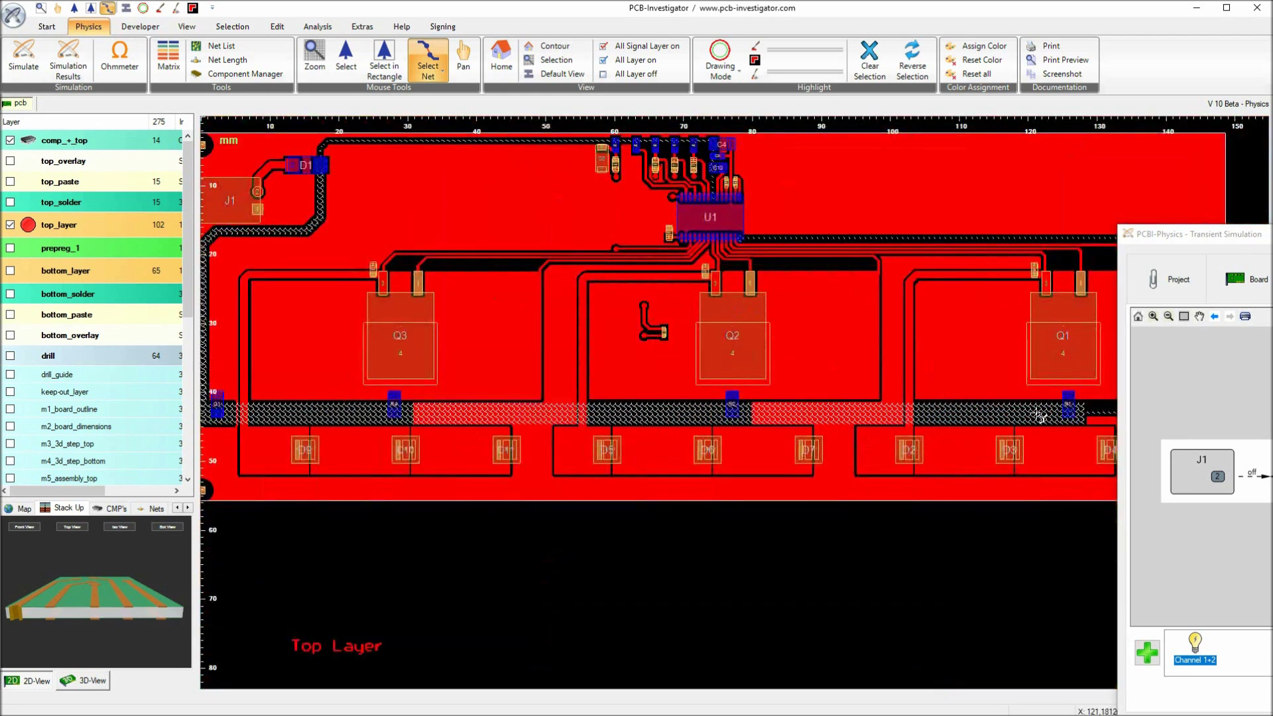
pyautogui.scroll(4, 743, 408)
pyautogui.scroll(2, 740, 404)
pyautogui.scroll(-4, 736, 398)
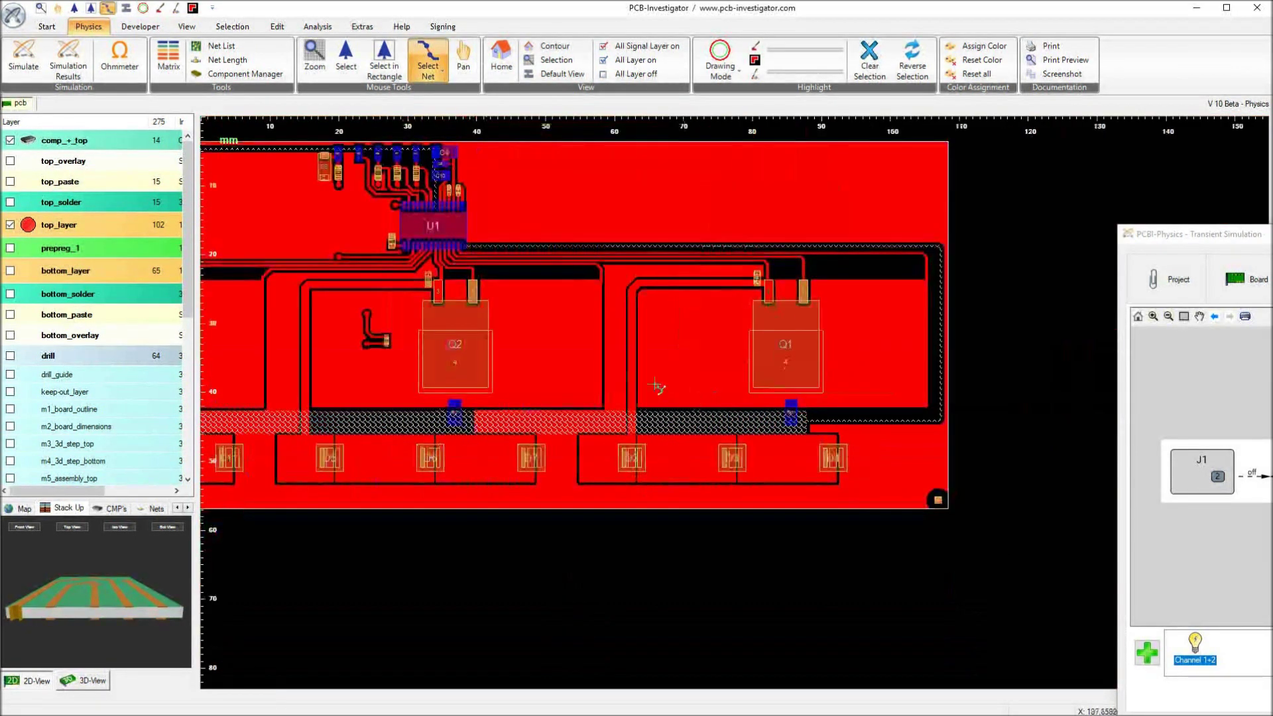
pyautogui.scroll(-4, 464, 370)
pyautogui.scroll(4, 1054, 396)
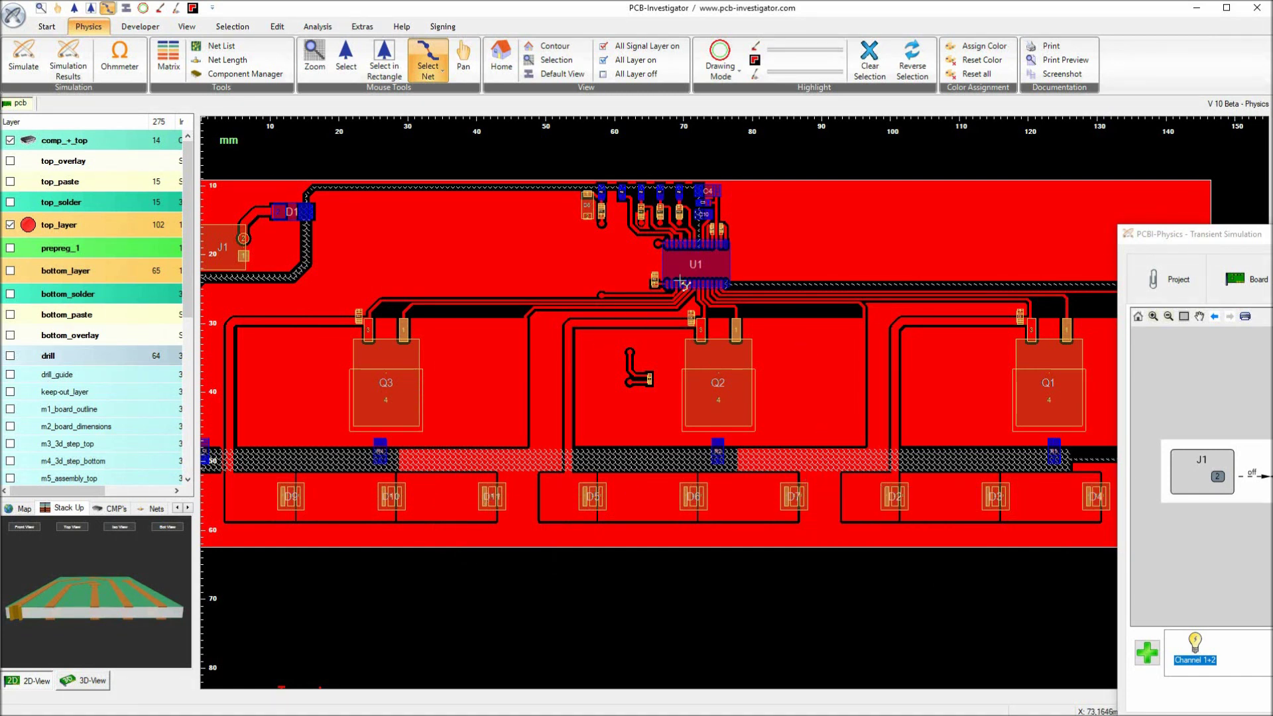
pyautogui.moveTo(690, 264)
pyautogui.moveTo(380, 457)
# - Select the VIN net in the Channel 1+2 path, locate R1 on the board, and add R1 with its output net NetQ1_4
pyautogui.moveTo(1233, 239); pyautogui.dragTo(851, 173)
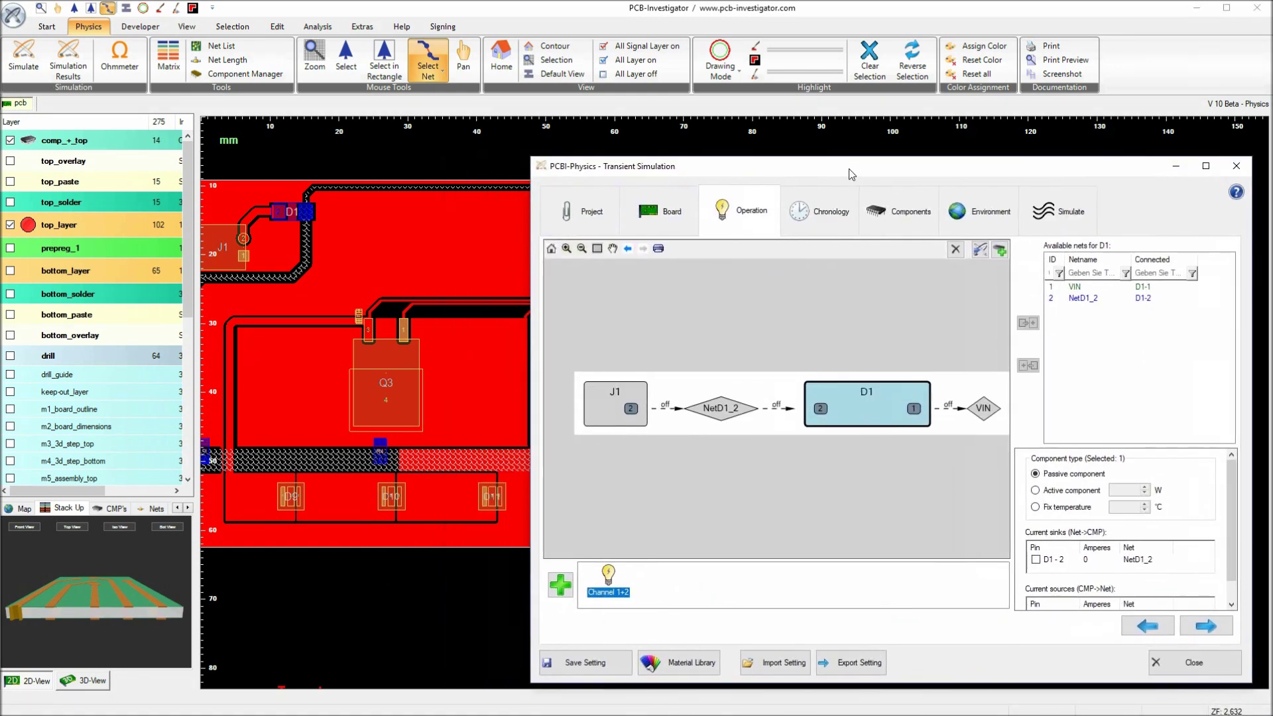
pyautogui.click(990, 411)
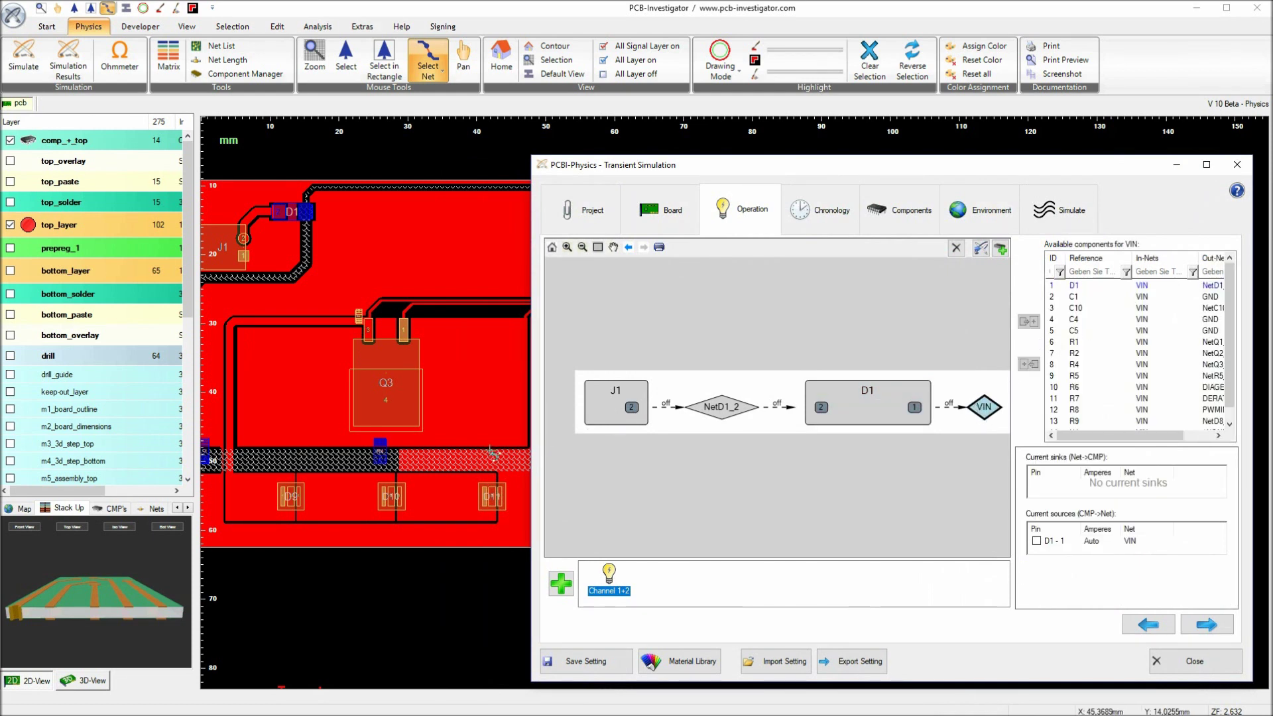
pyautogui.moveTo(639, 169); pyautogui.dragTo(589, 494)
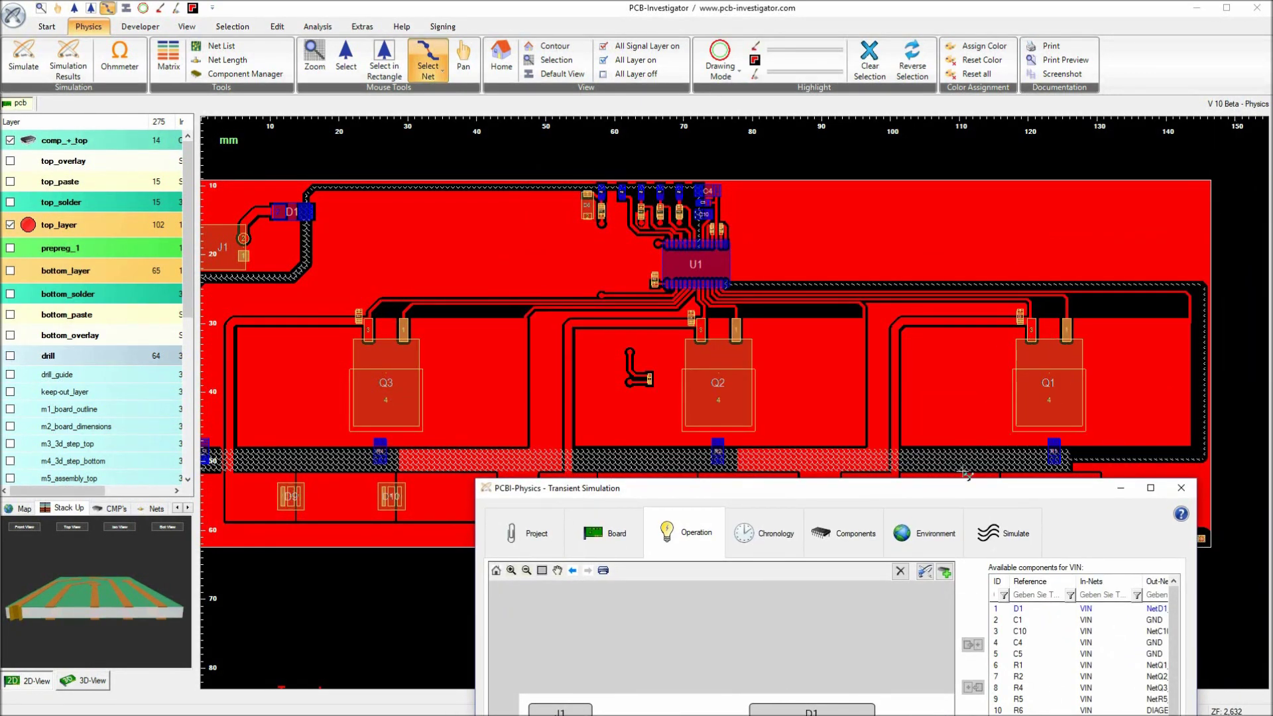
pyautogui.moveTo(1019, 484); pyautogui.dragTo(1002, 531)
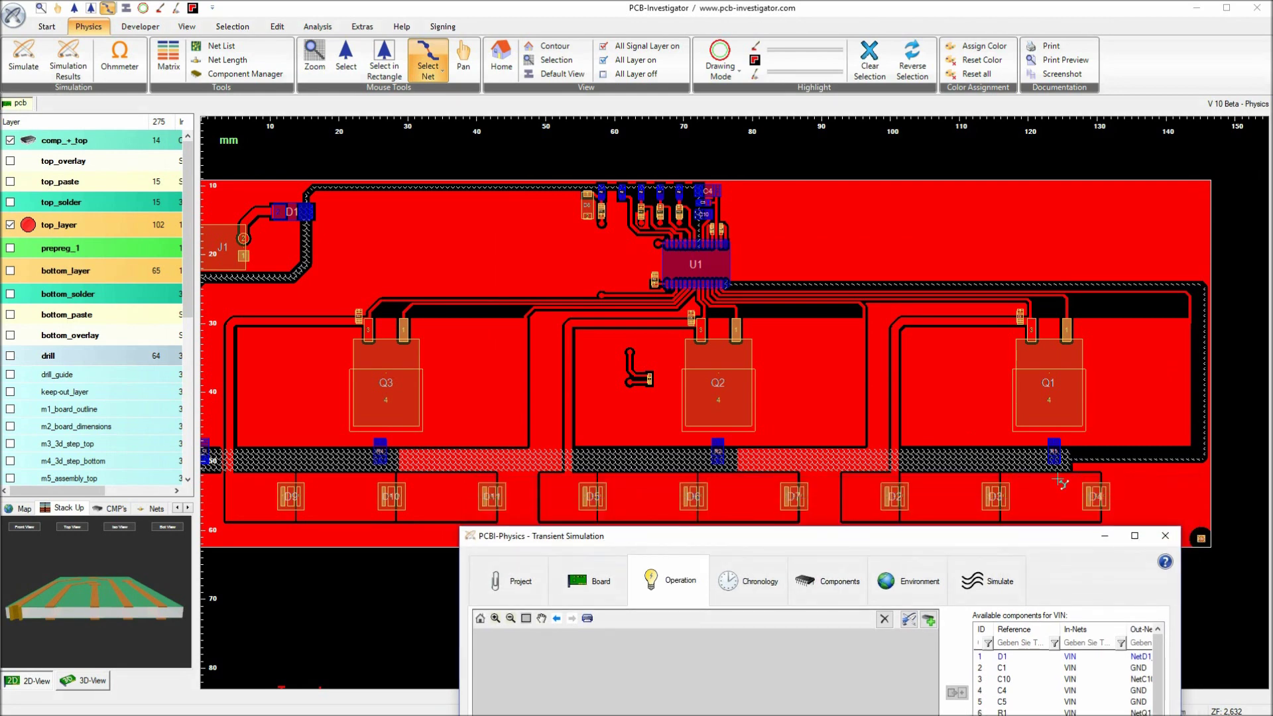
pyautogui.scroll(5, 1073, 473)
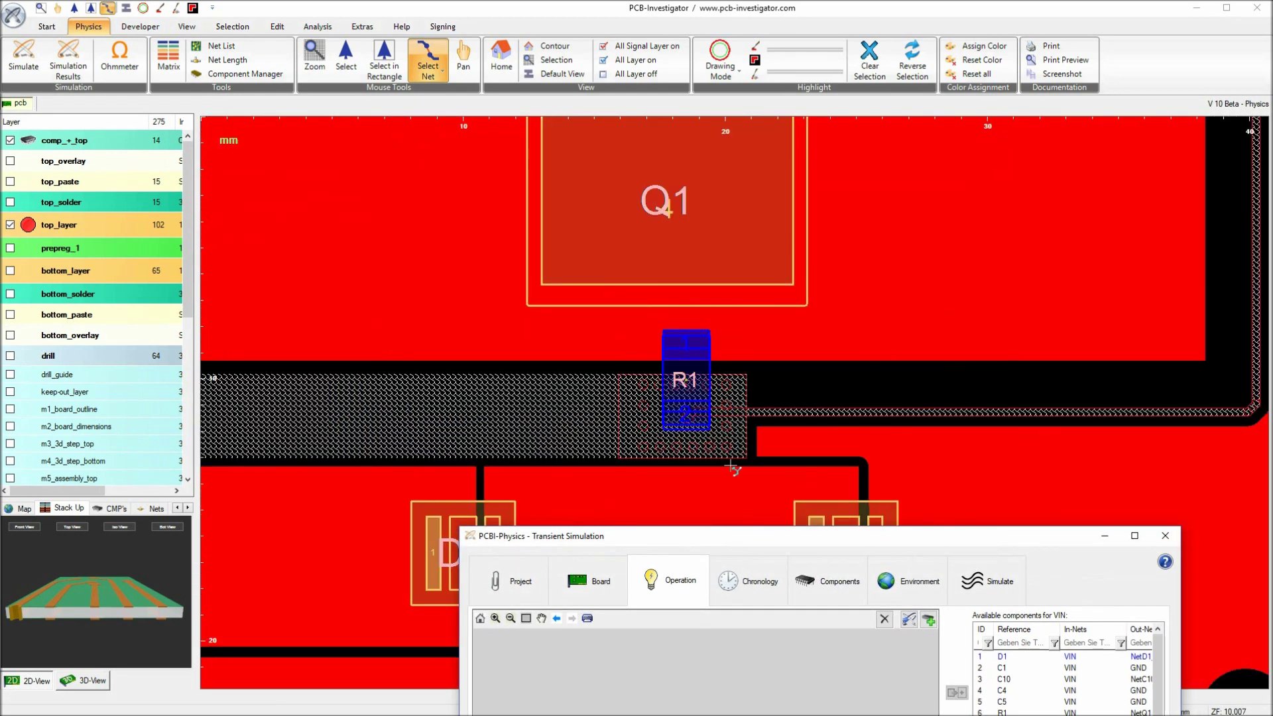
pyautogui.moveTo(749, 535); pyautogui.dragTo(562, 191)
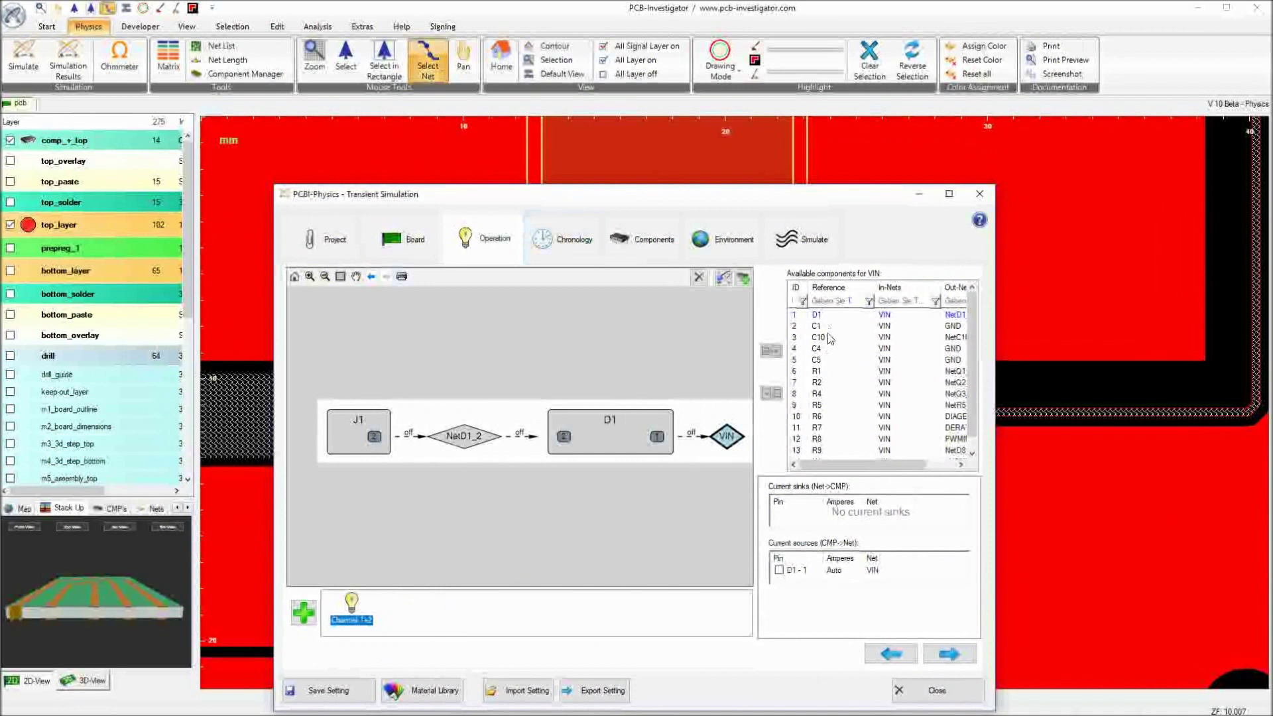
pyautogui.click(827, 374)
pyautogui.doubleClick(828, 377)
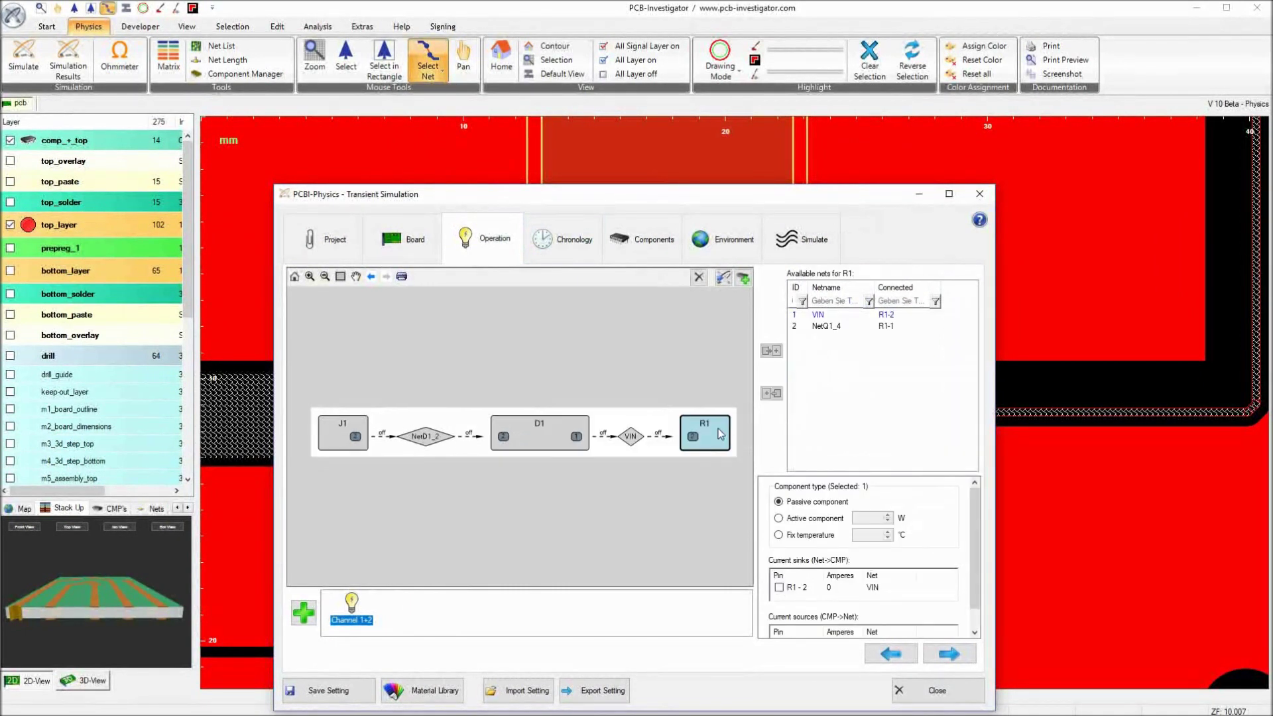
pyautogui.doubleClick(837, 327)
# - Add transistor Q1 to NetQ1_4 and continue the current path from its pin 3 with net NetC3_1
pyautogui.moveTo(807, 196); pyautogui.dragTo(834, 412)
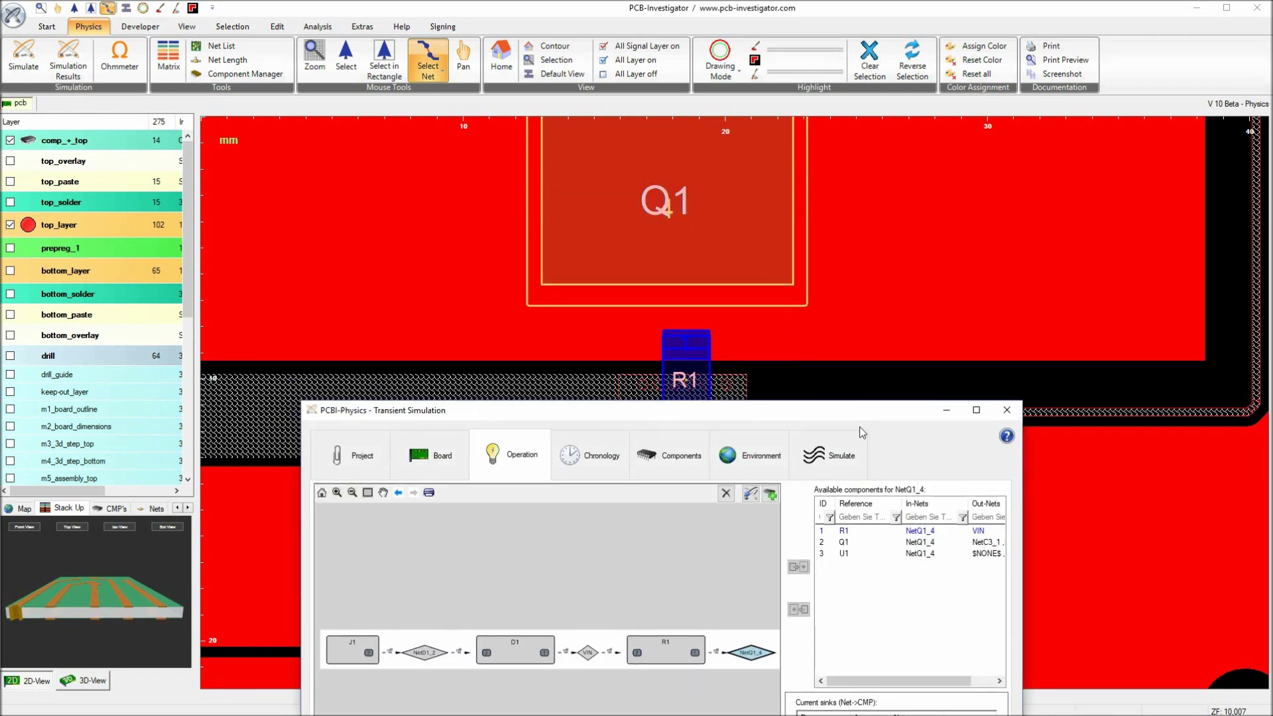
pyautogui.doubleClick(847, 543)
pyautogui.scroll(-3, 734, 258)
pyautogui.moveTo(735, 258); pyautogui.dragTo(734, 391, button='middle')
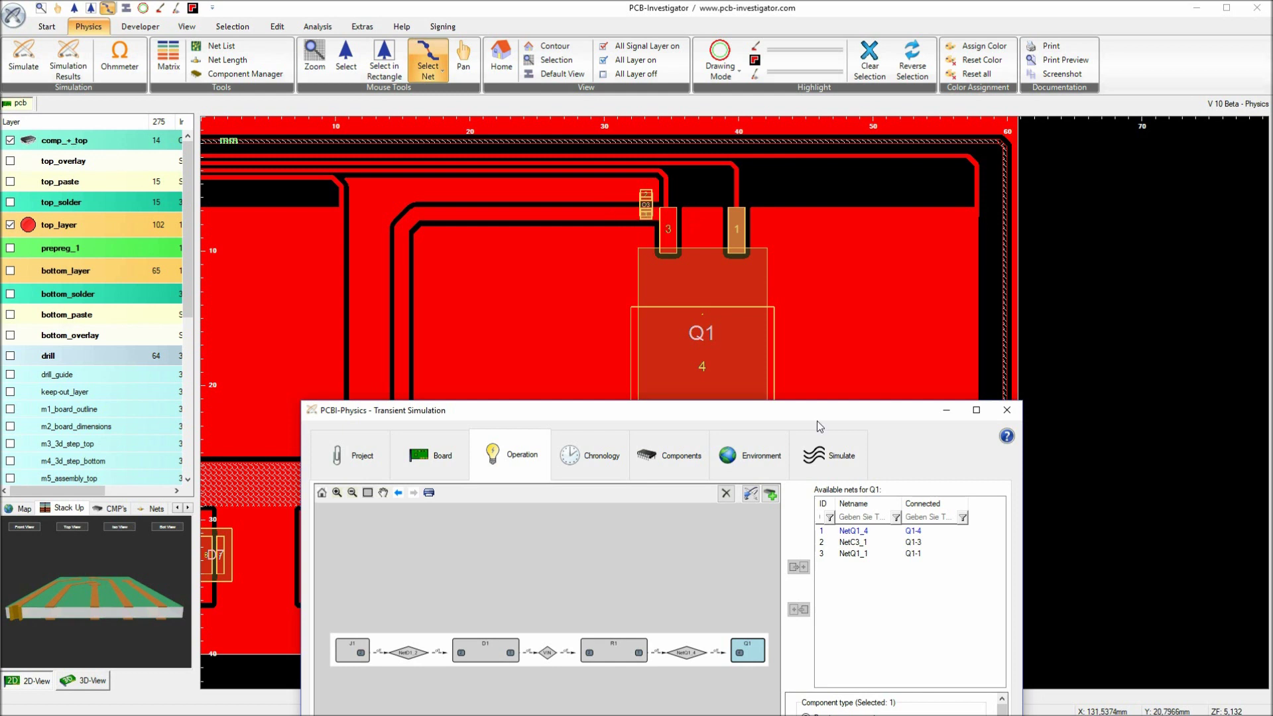
pyautogui.doubleClick(876, 543)
# - Check R1, Q1 and NetQ1_4 in the path diagram, and add LED D2 to net NetC3_1
pyautogui.moveTo(697, 411); pyautogui.dragTo(964, 304)
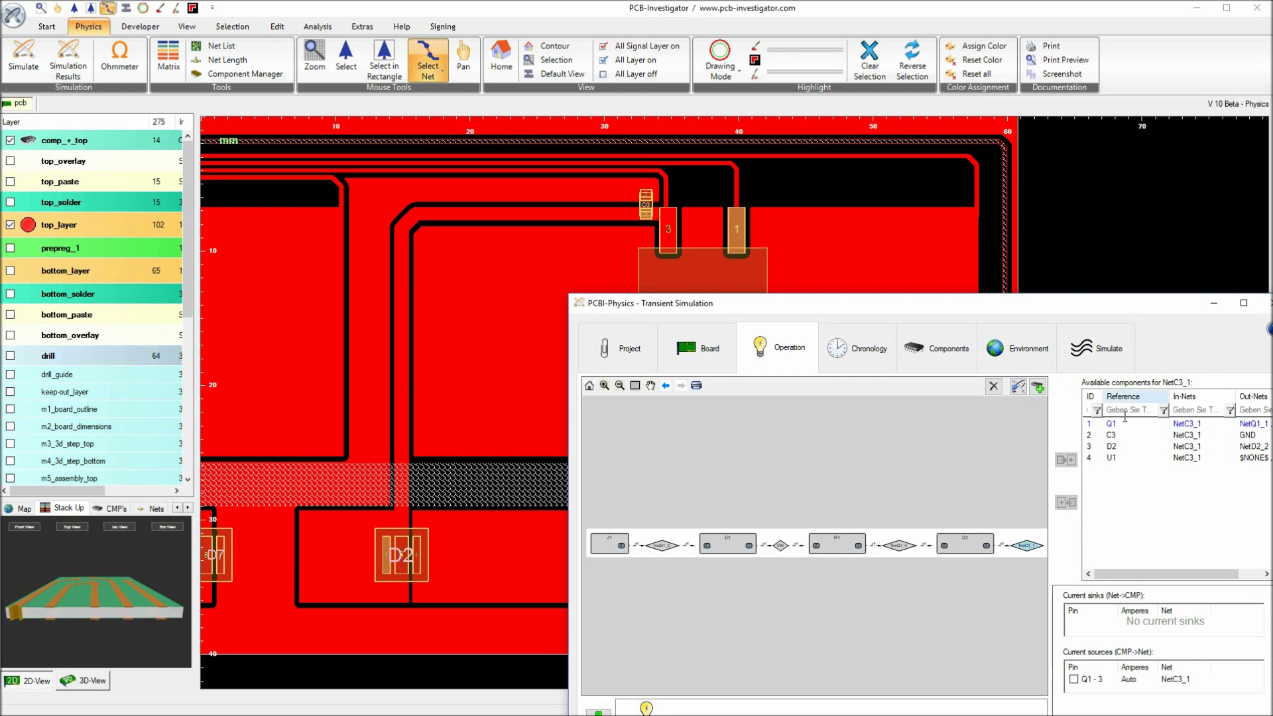
pyautogui.click(963, 547)
pyautogui.click(844, 548)
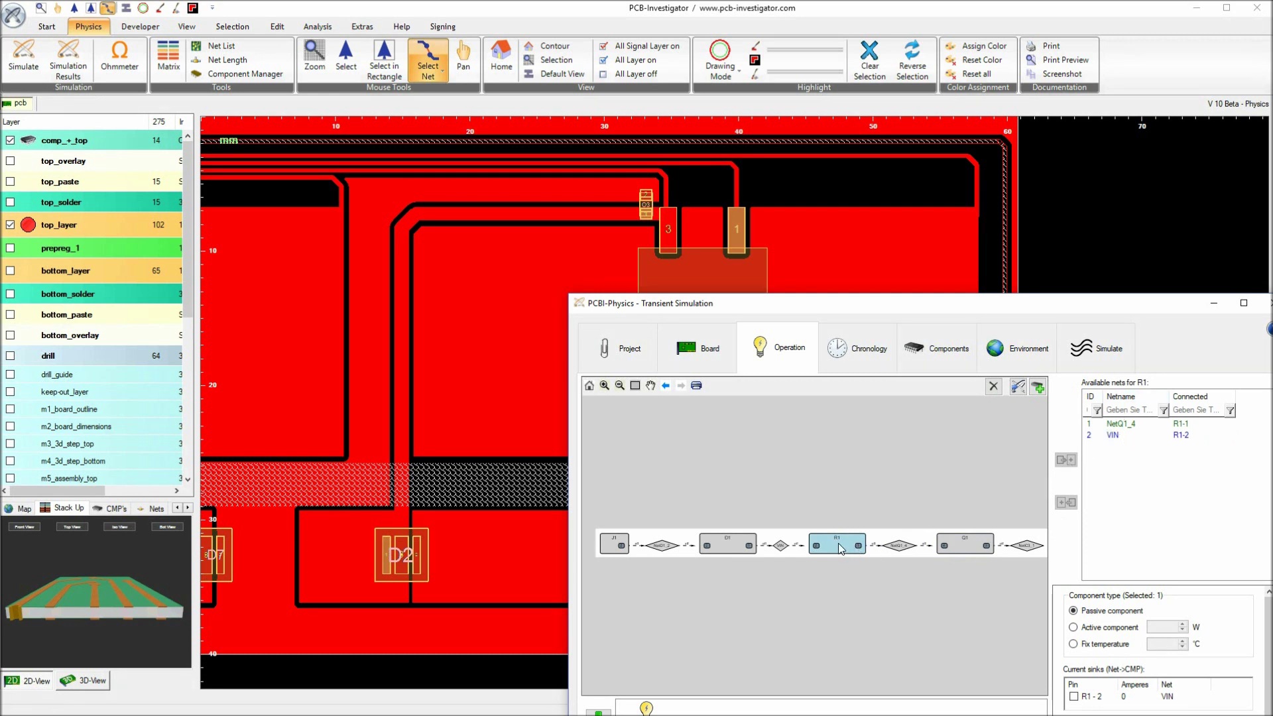
pyautogui.doubleClick(903, 547)
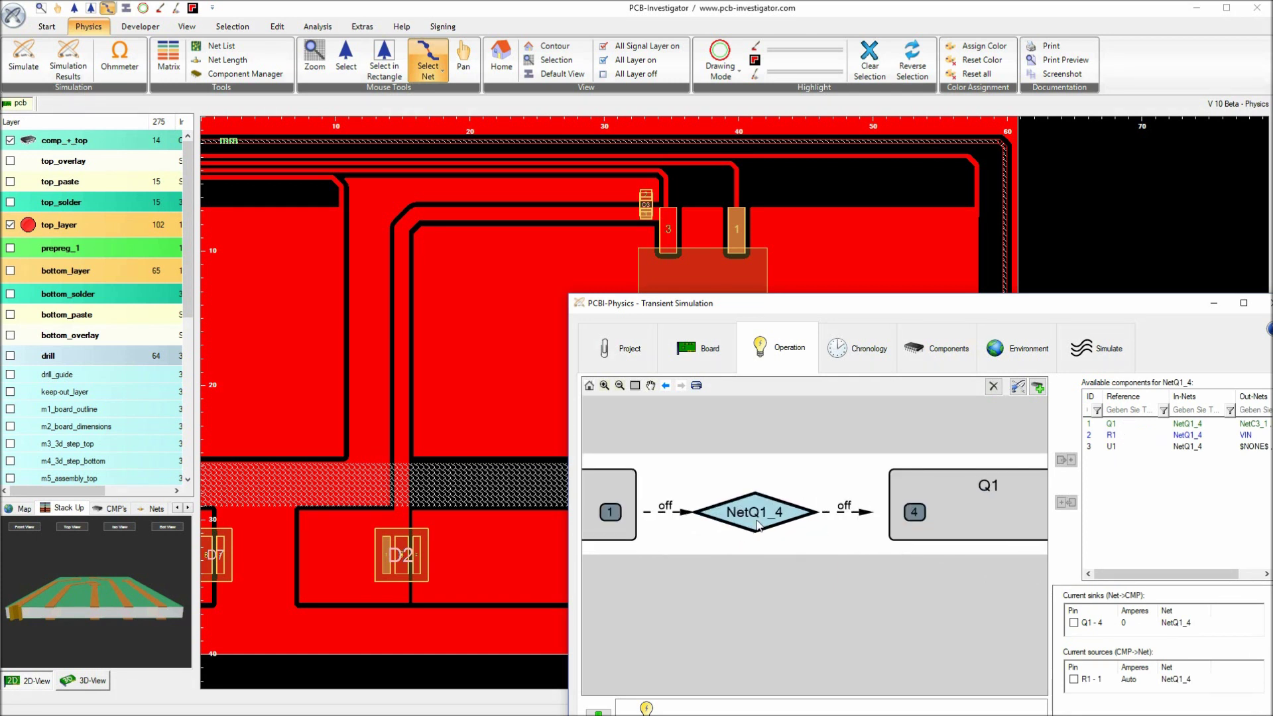
pyautogui.scroll(-5, 757, 521)
pyautogui.scroll(2, 961, 533)
pyautogui.click(966, 520)
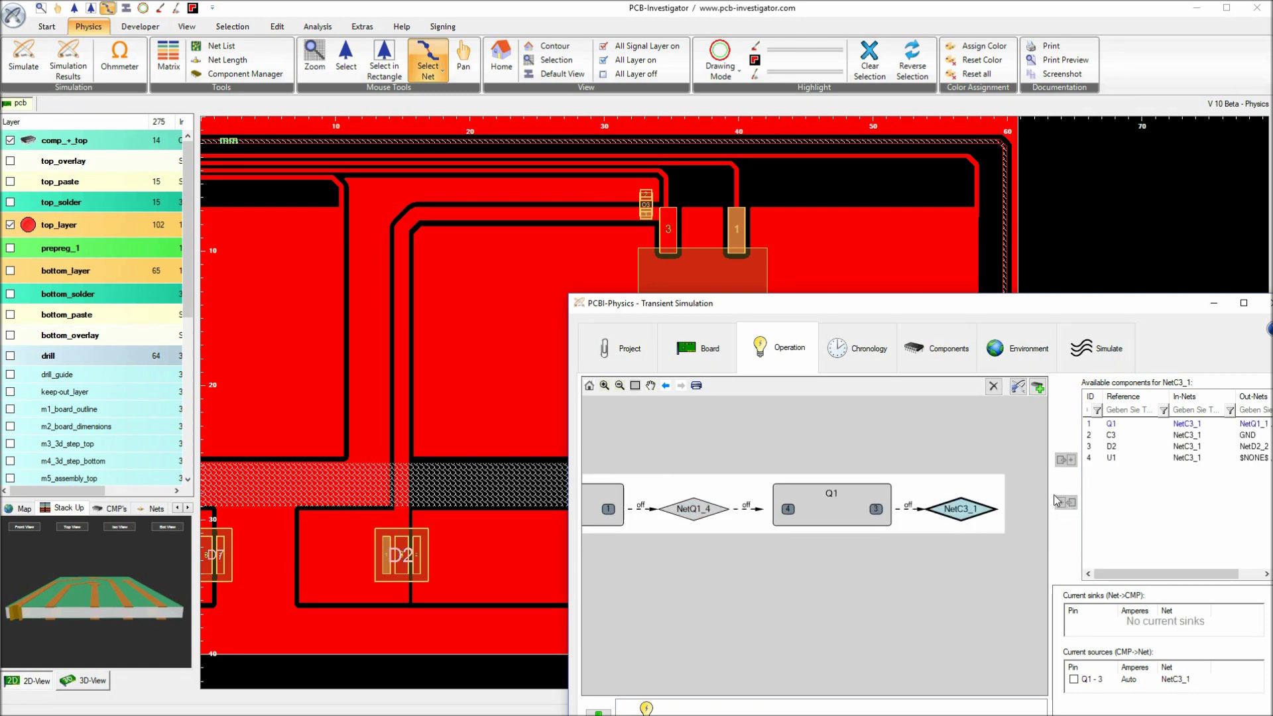
pyautogui.doubleClick(1119, 447)
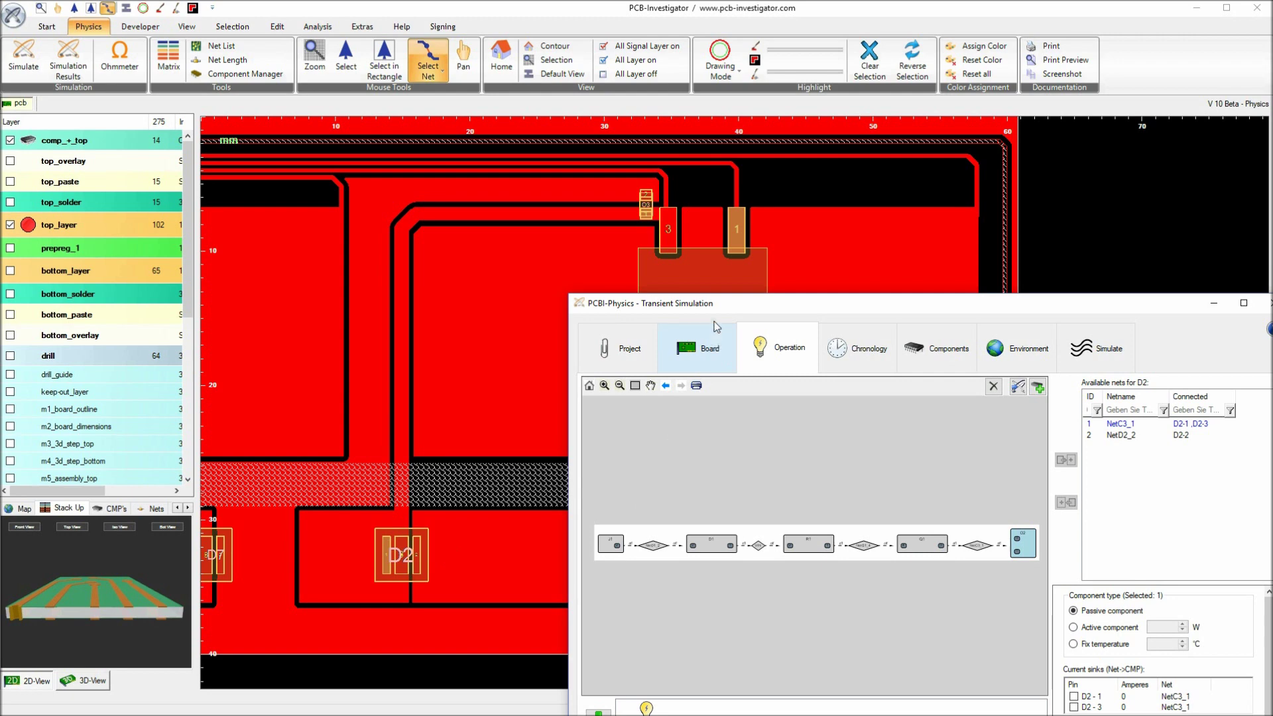
# - Extend the path in series from D2 through NetD2_2, D3 and NetD3_2 to LED D4
pyautogui.moveTo(725, 302); pyautogui.dragTo(904, 269)
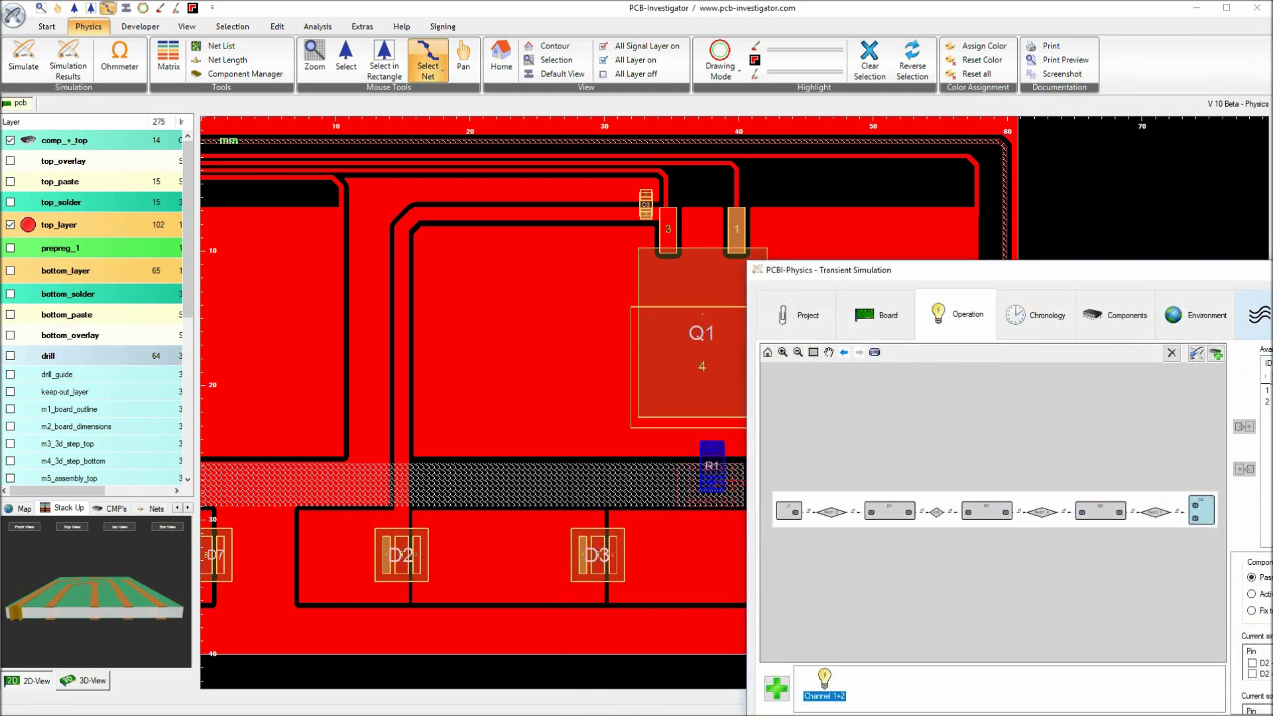
pyautogui.moveTo(1272, 273); pyautogui.dragTo(782, 209)
pyautogui.doubleClick(802, 338)
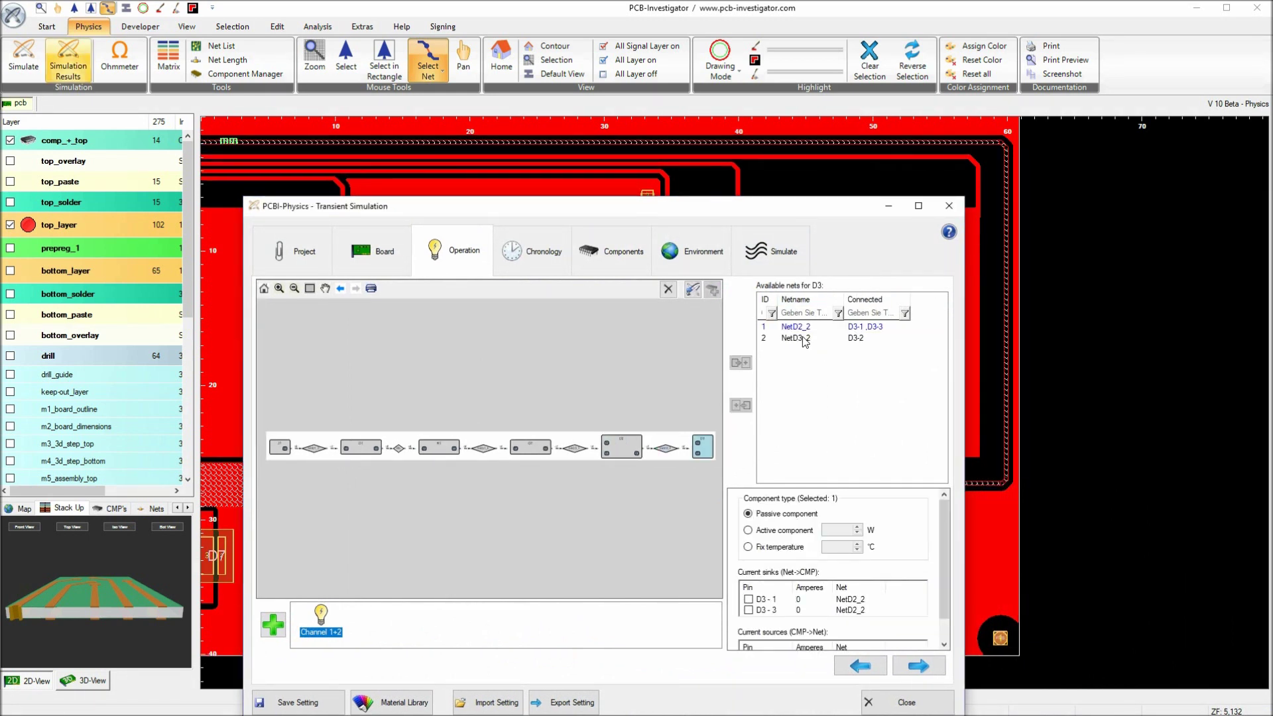
pyautogui.doubleClick(804, 339)
pyautogui.click(794, 341)
pyautogui.doubleClick(794, 340)
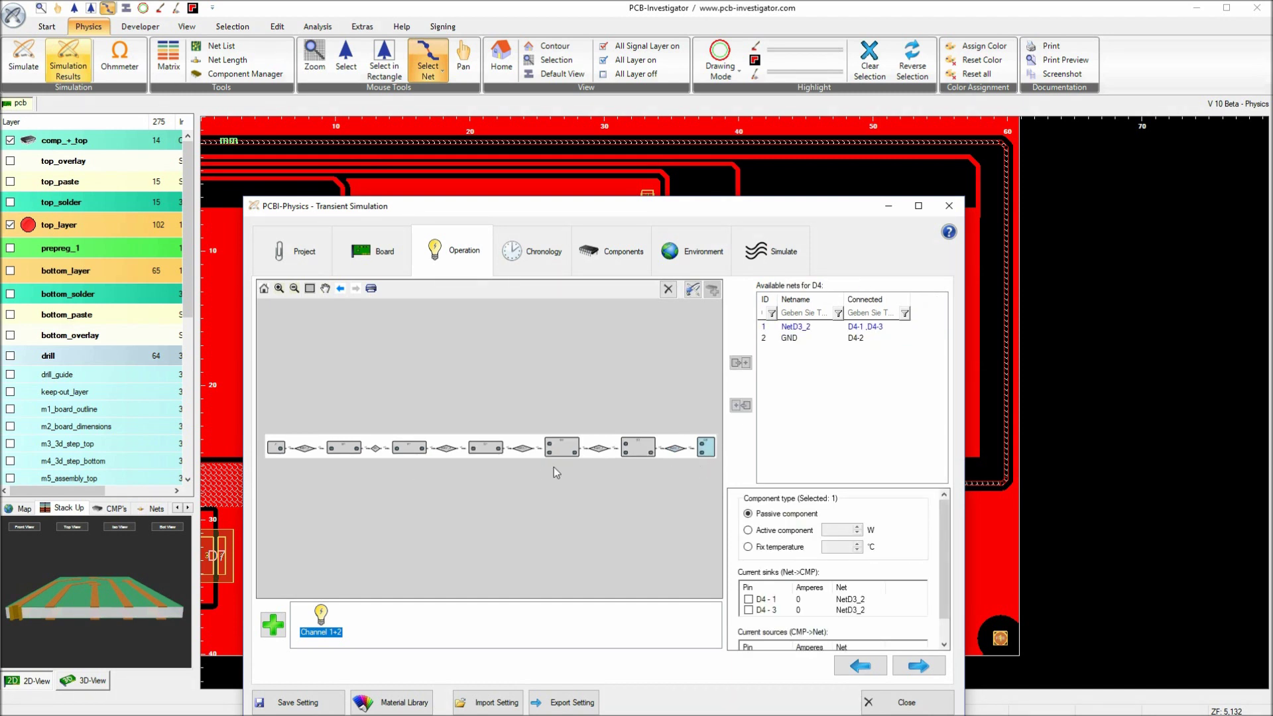
# - Review the first LED branch back to VIN and add resistor R2 to the VIN net as a second branch
pyautogui.scroll(5, 678, 483)
pyautogui.moveTo(677, 482); pyautogui.dragTo(560, 508, button='middle')
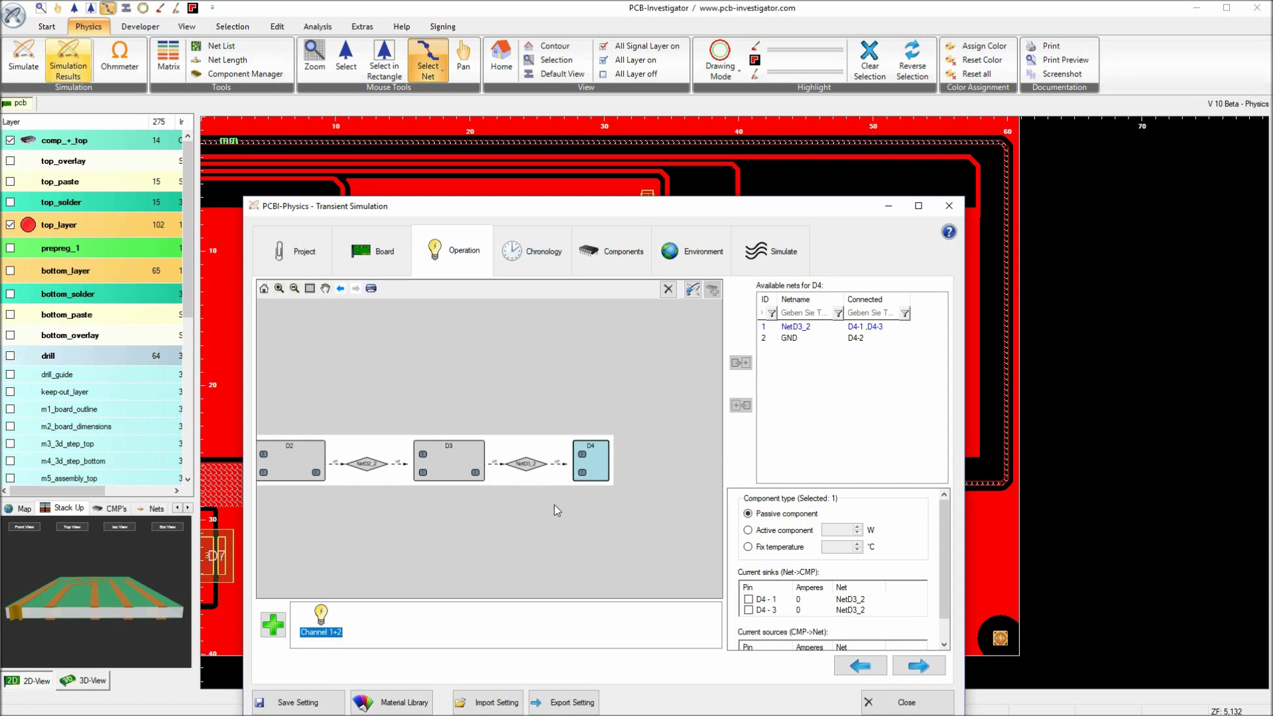
pyautogui.moveTo(517, 505); pyautogui.dragTo(571, 495, button='middle')
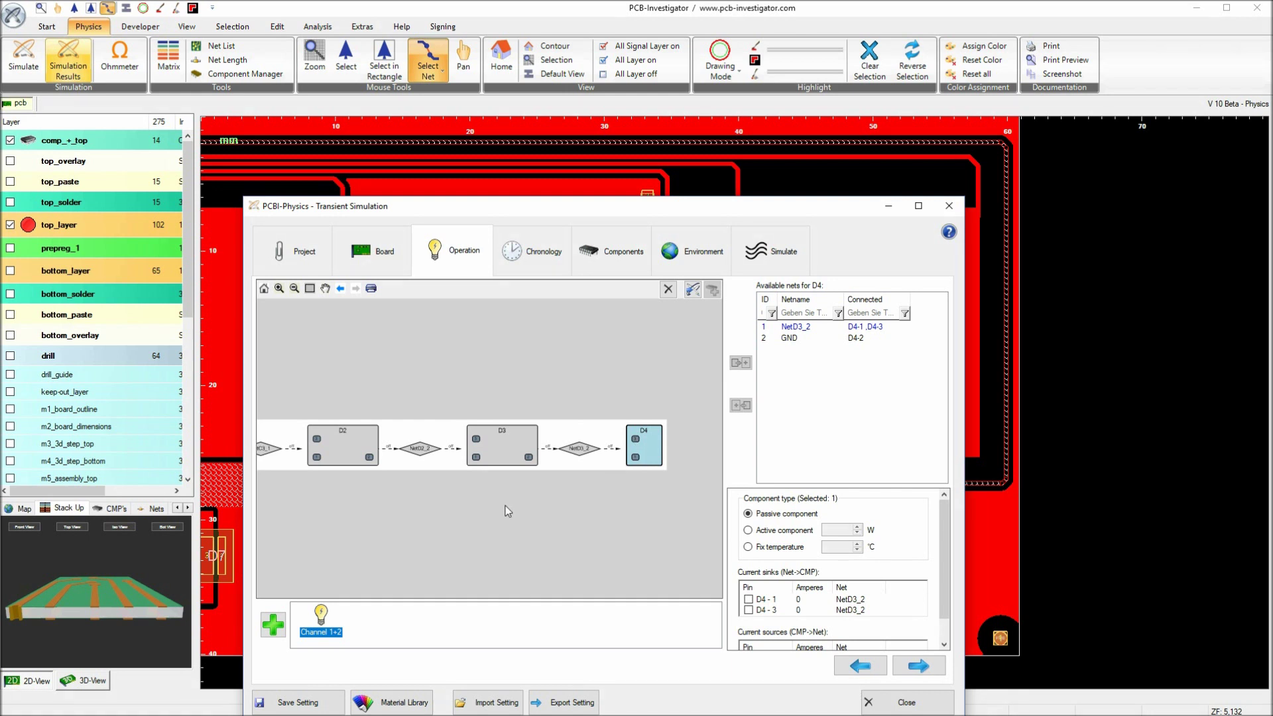
pyautogui.moveTo(393, 511)
pyautogui.mouseDown(button='middle')
pyautogui.moveTo(666, 495)
pyautogui.moveTo(620, 511)
pyautogui.moveTo(673, 511)
pyautogui.mouseUp(button='middle')
pyautogui.moveTo(463, 506)
pyautogui.mouseDown(button='middle')
pyautogui.moveTo(563, 506)
pyautogui.moveTo(503, 514)
pyautogui.moveTo(389, 493)
pyautogui.mouseUp(button='middle')
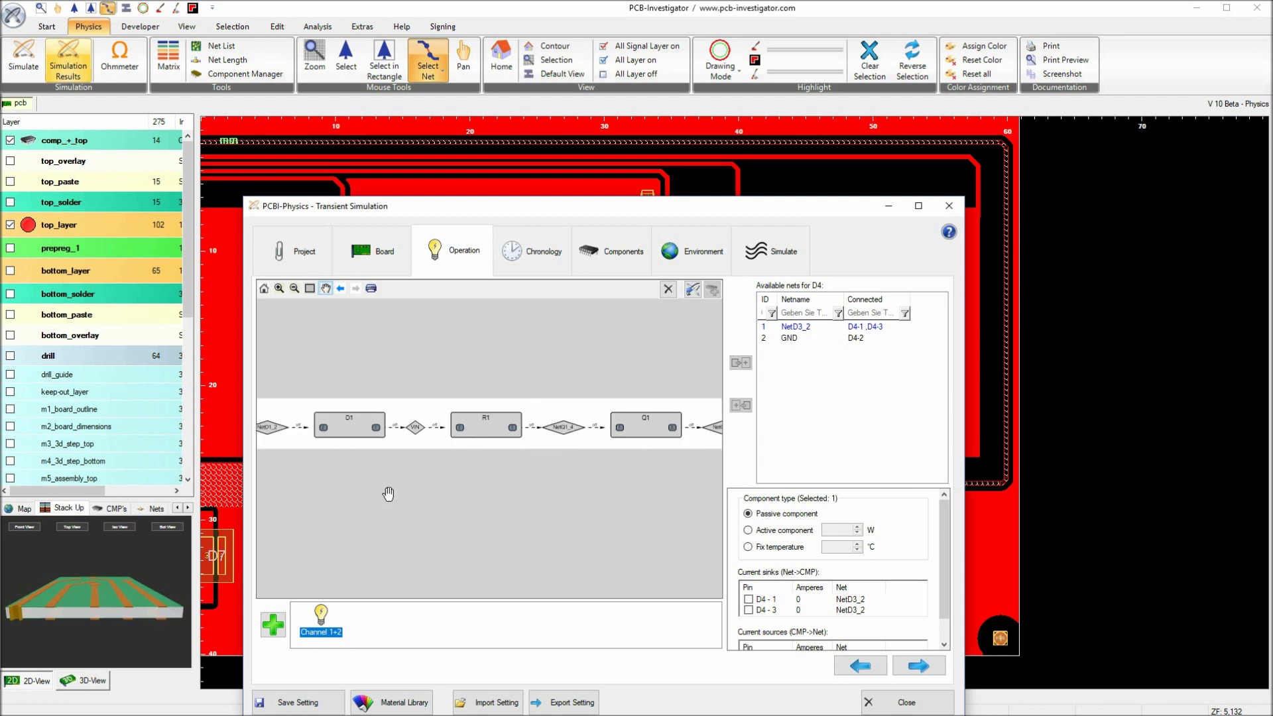
pyautogui.click(417, 426)
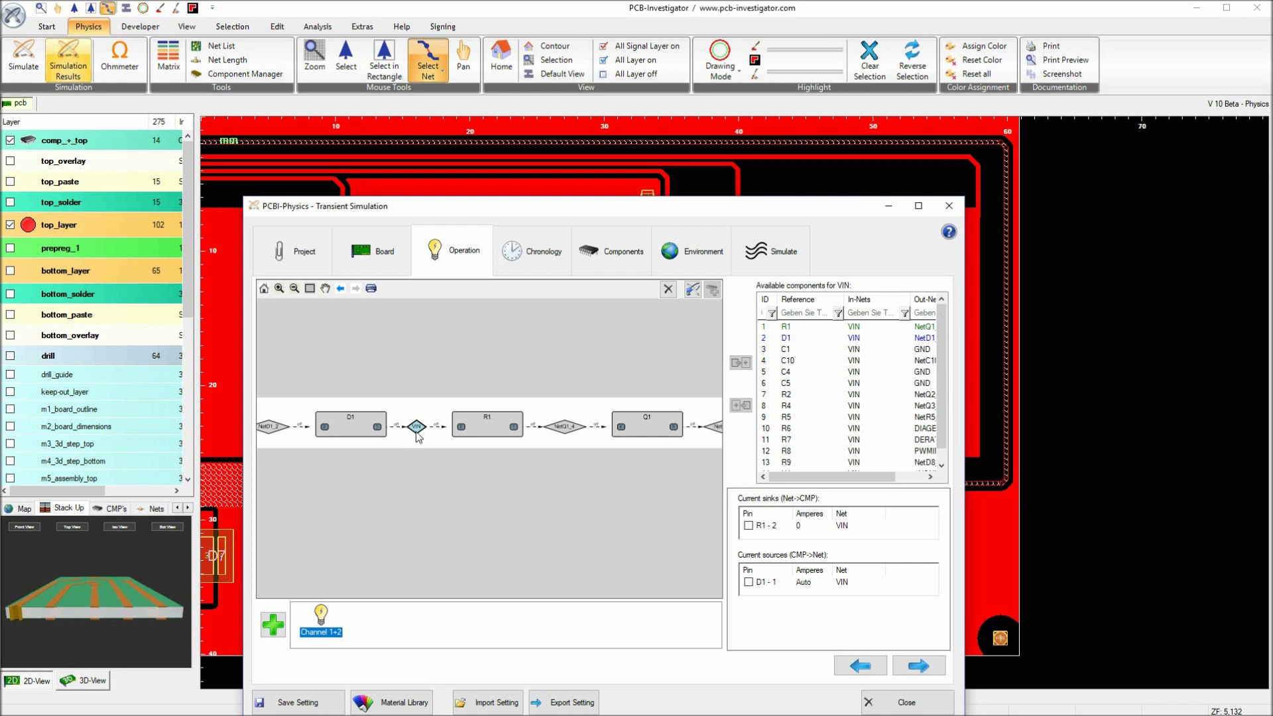
pyautogui.doubleClick(802, 395)
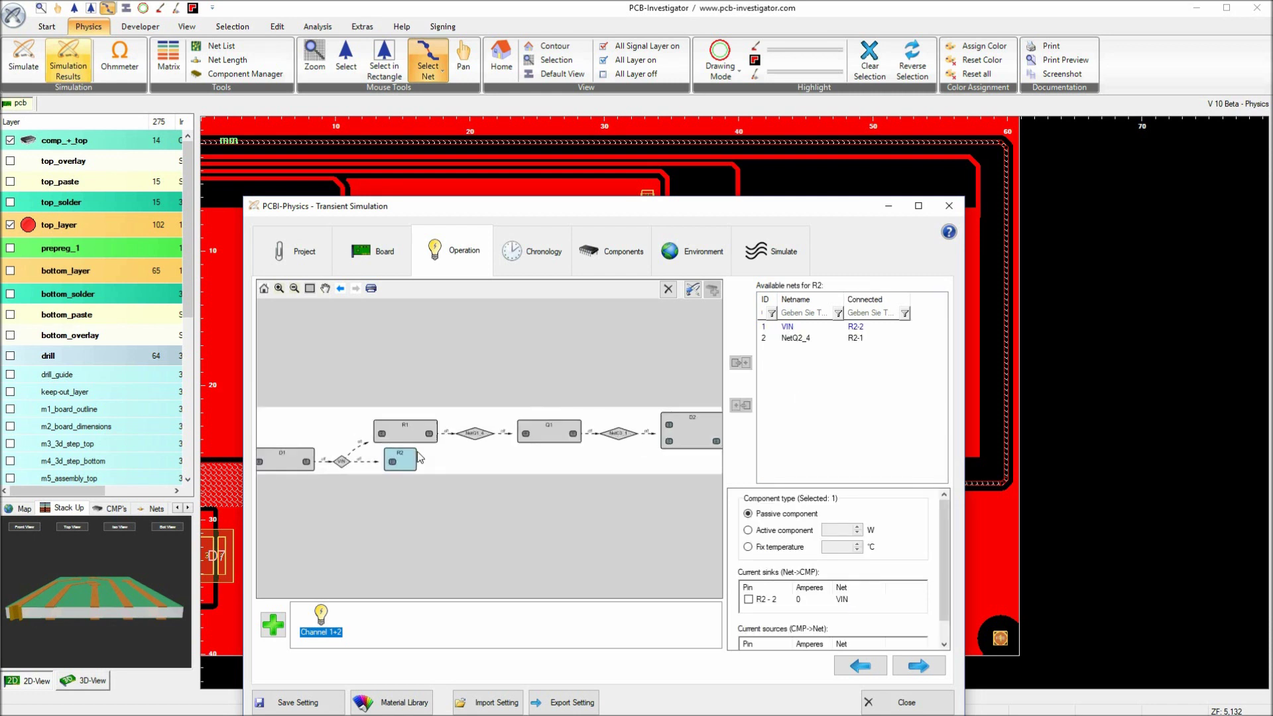
# - Continue the R2 branch with net NetQ2_4, transistor Q2 and its output net NetC9_1
pyautogui.scroll(2, 418, 457)
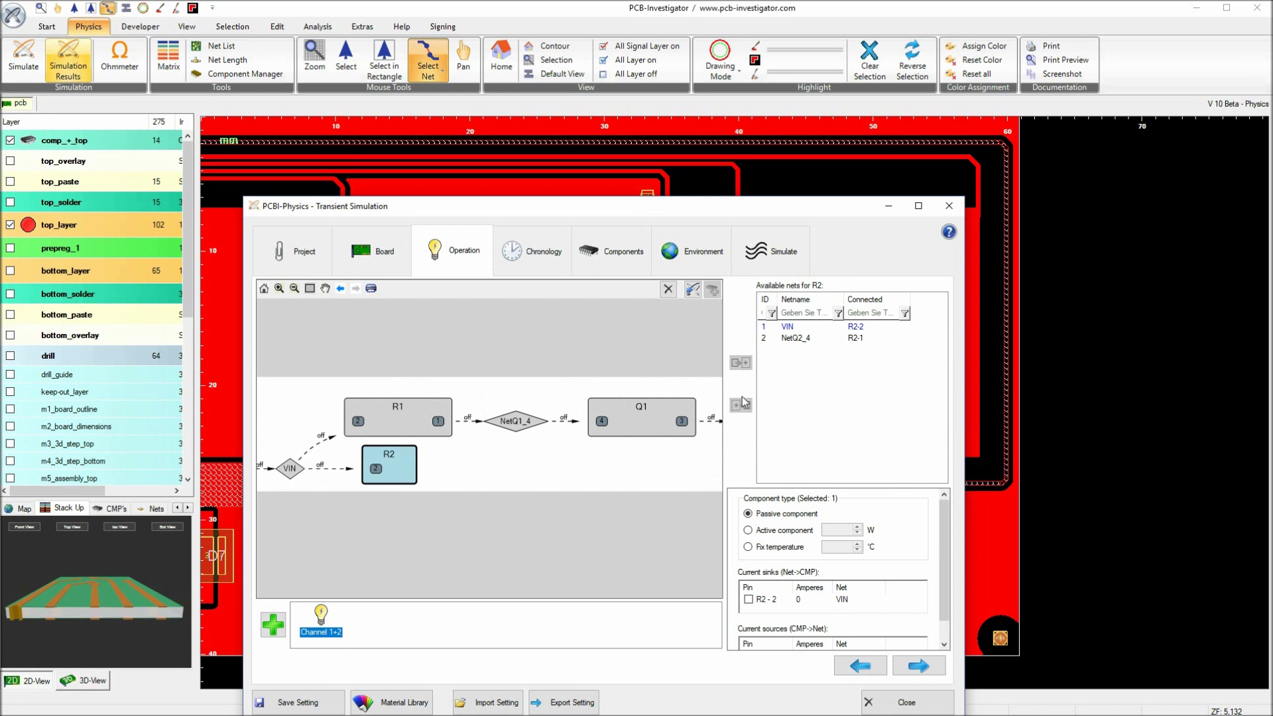
pyautogui.doubleClick(802, 338)
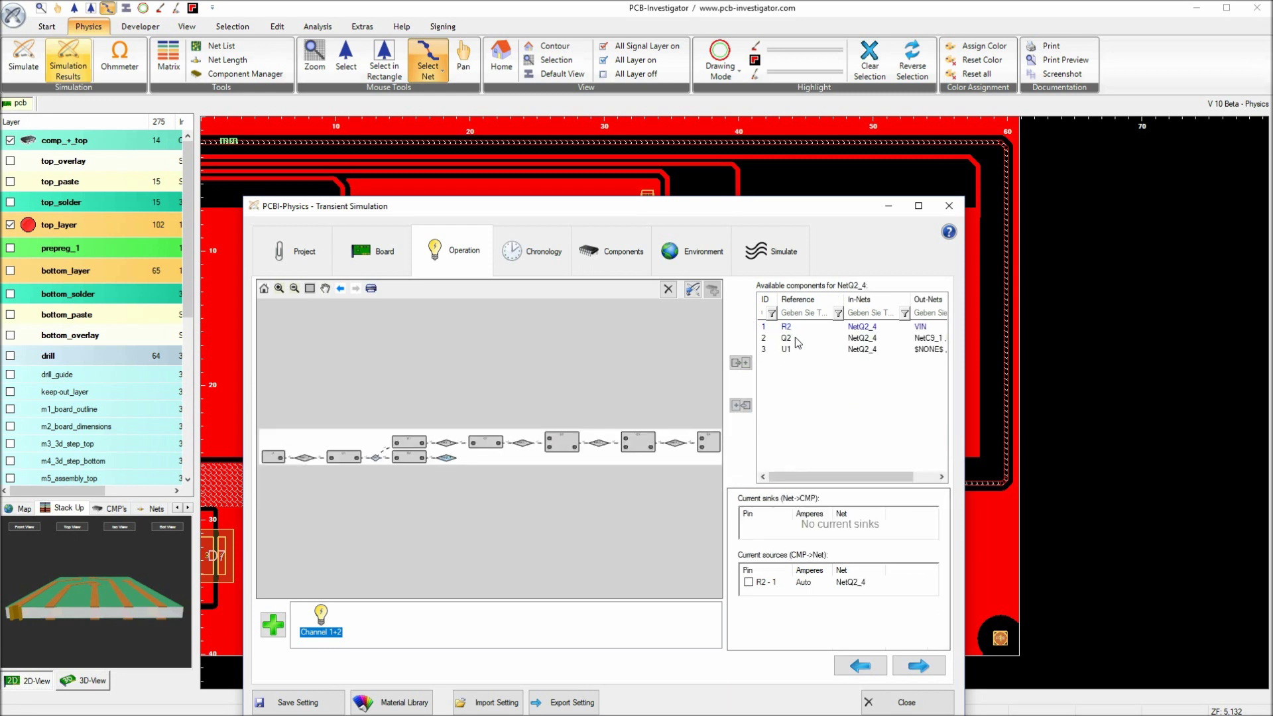
pyautogui.doubleClick(795, 337)
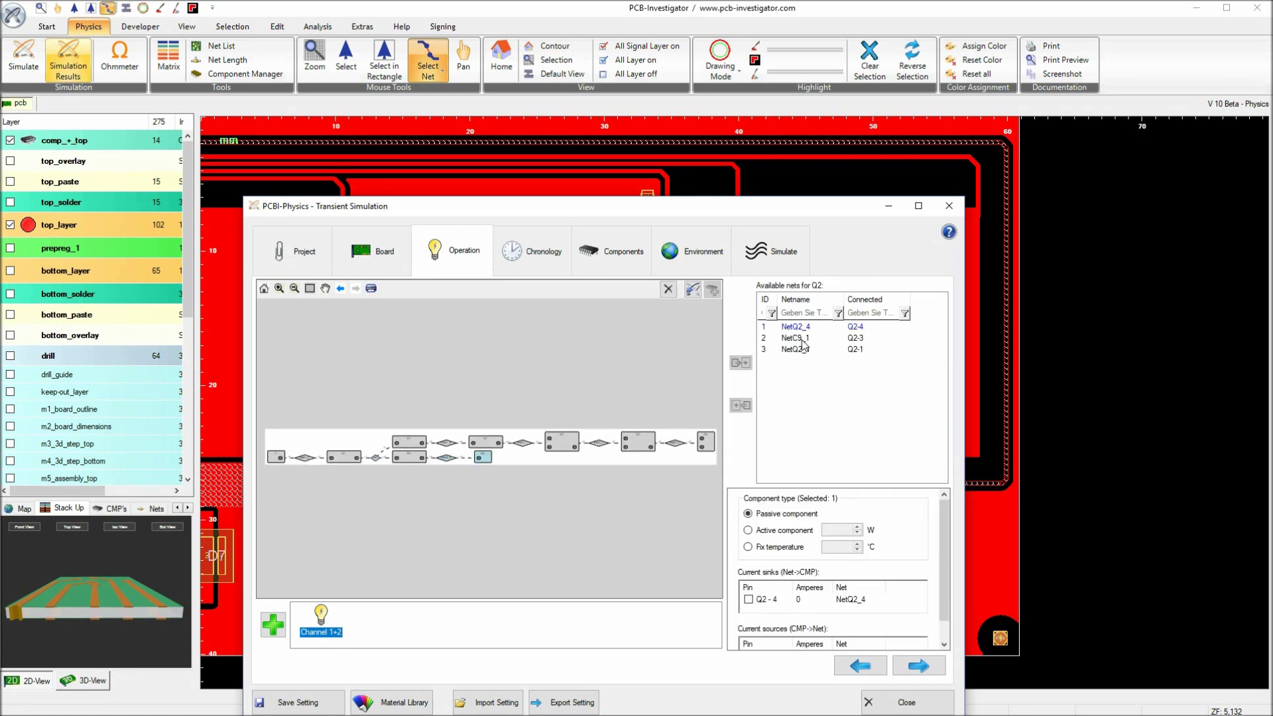
pyautogui.doubleClick(801, 339)
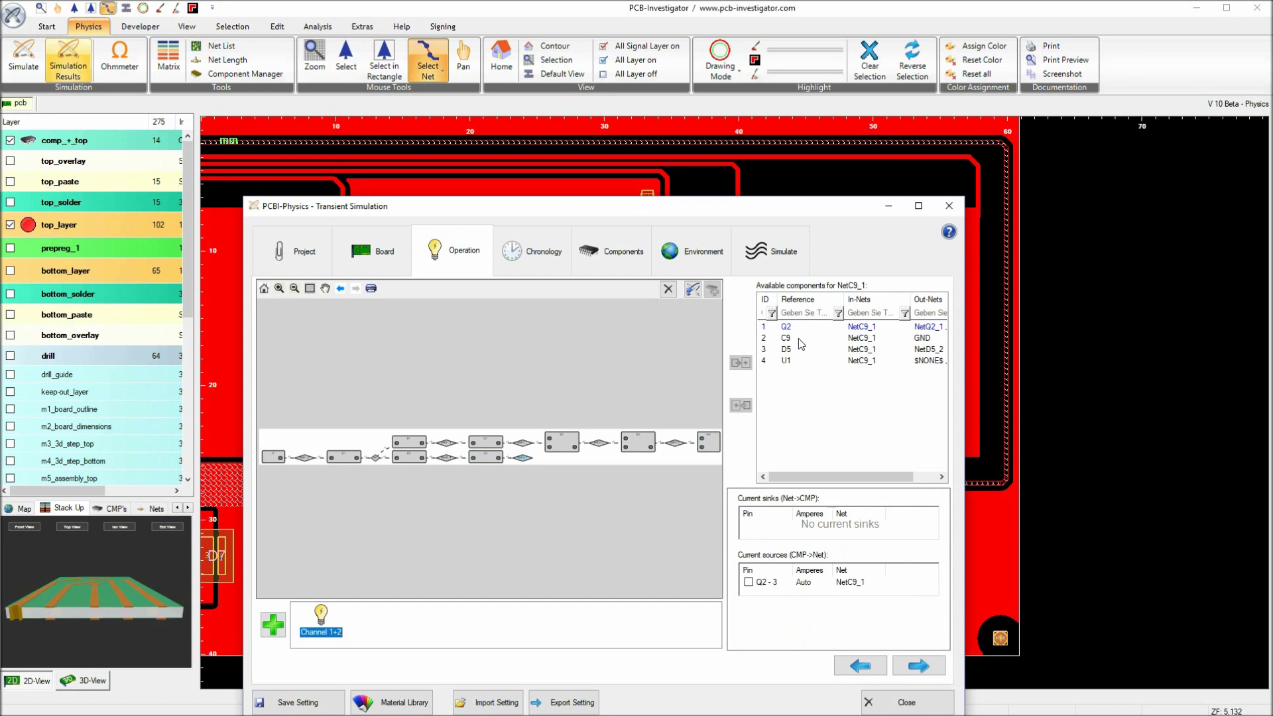
# - Complete the second branch from NetC9_1 with LED D5, NetD5_2, D6, NetD6_2 and D7, and review the path from J1
pyautogui.doubleClick(801, 349)
pyautogui.doubleClick(801, 339)
pyautogui.doubleClick(800, 340)
pyautogui.doubleClick(800, 340)
pyautogui.doubleClick(802, 339)
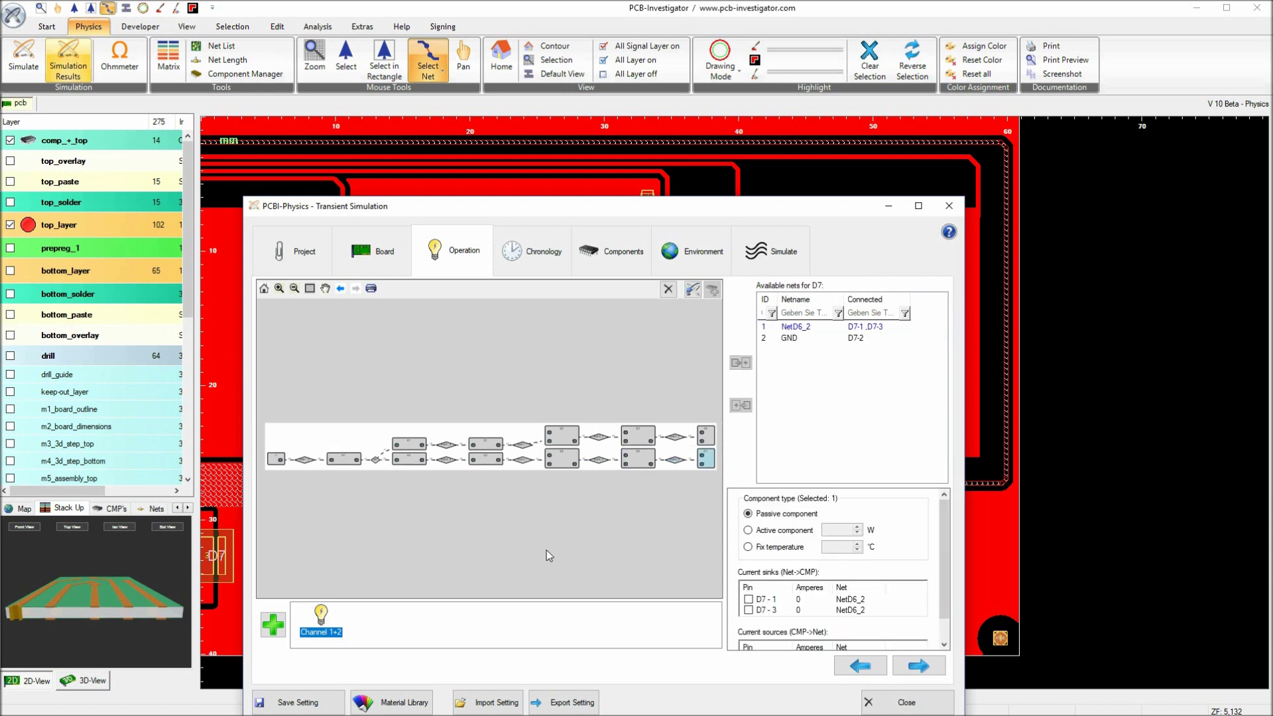
pyautogui.scroll(-1, 575, 489)
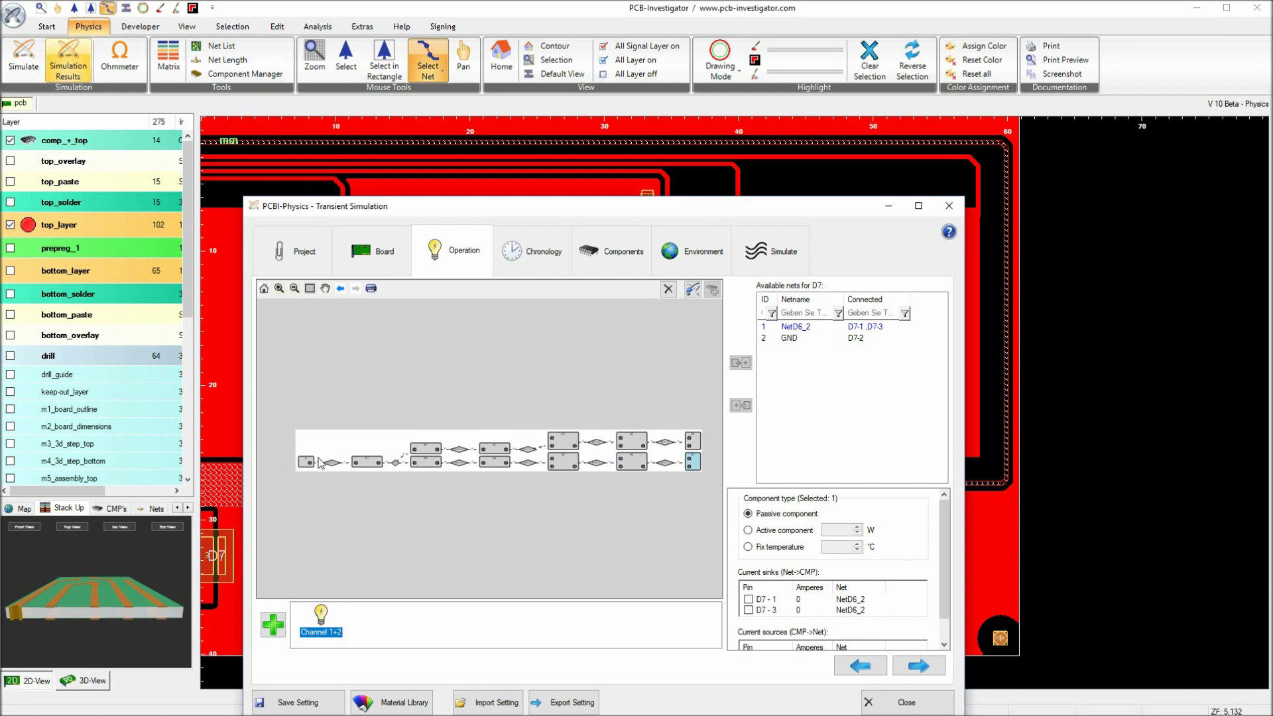
pyautogui.scroll(6, 321, 464)
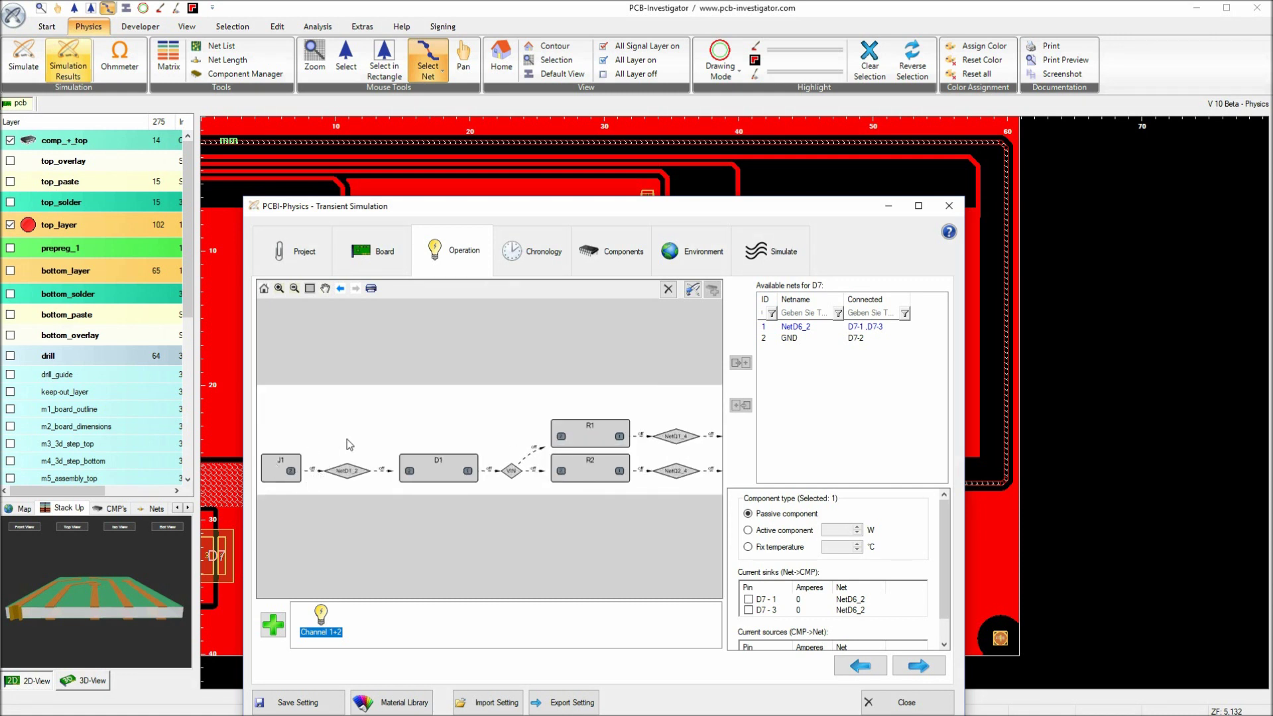
pyautogui.scroll(-1, 644, 509)
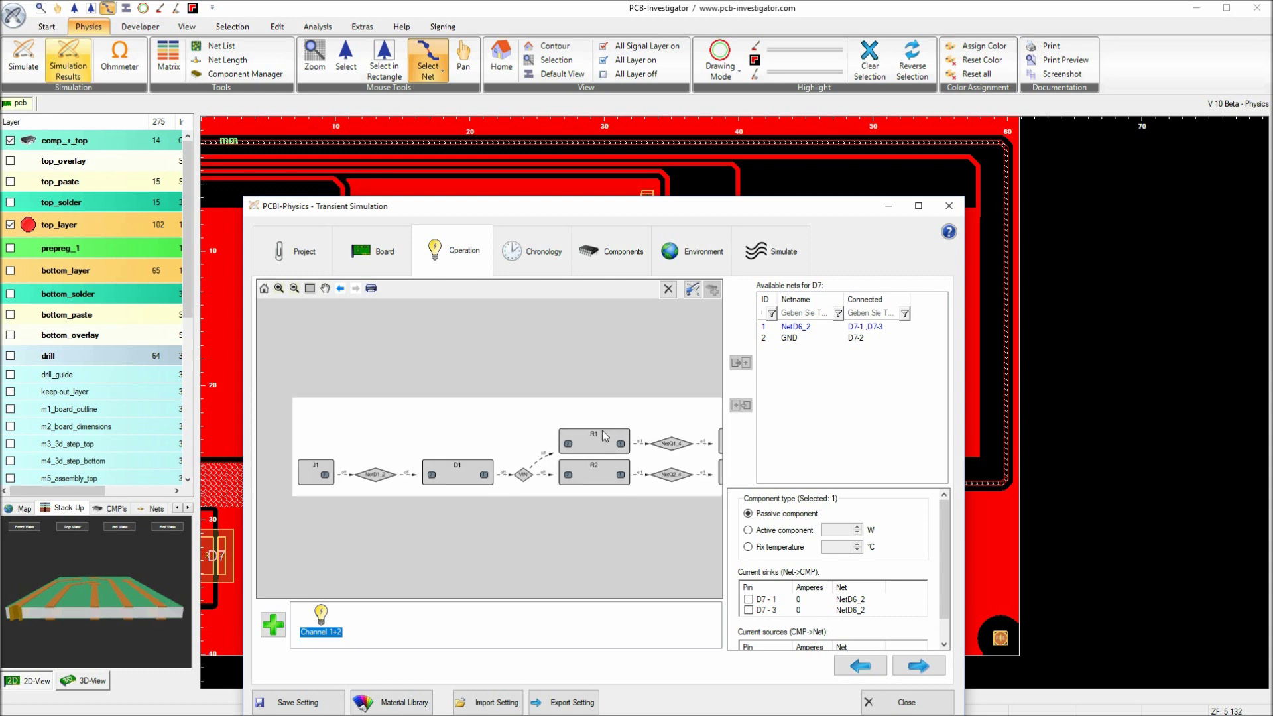
# - Trace both LED branches from R1 and R2 to D4 and D7 and check the complete current path
pyautogui.moveTo(670, 504); pyautogui.dragTo(377, 508)
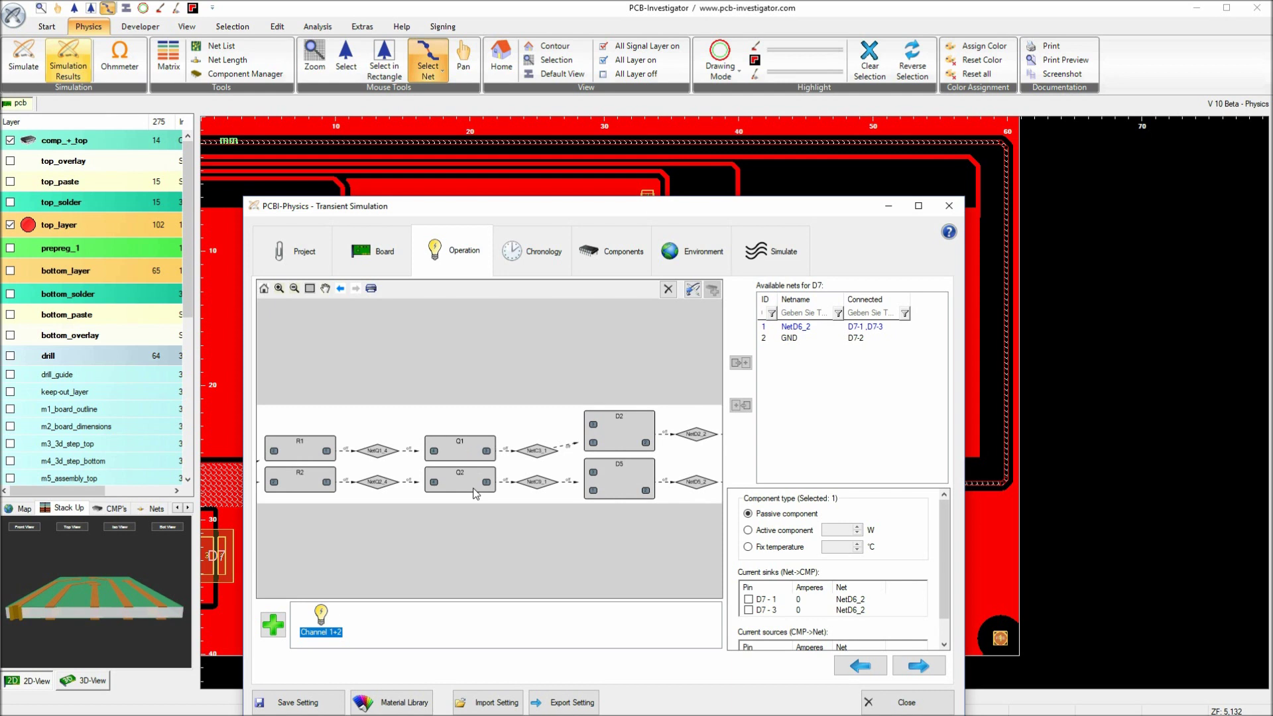
pyautogui.moveTo(599, 511); pyautogui.dragTo(356, 508)
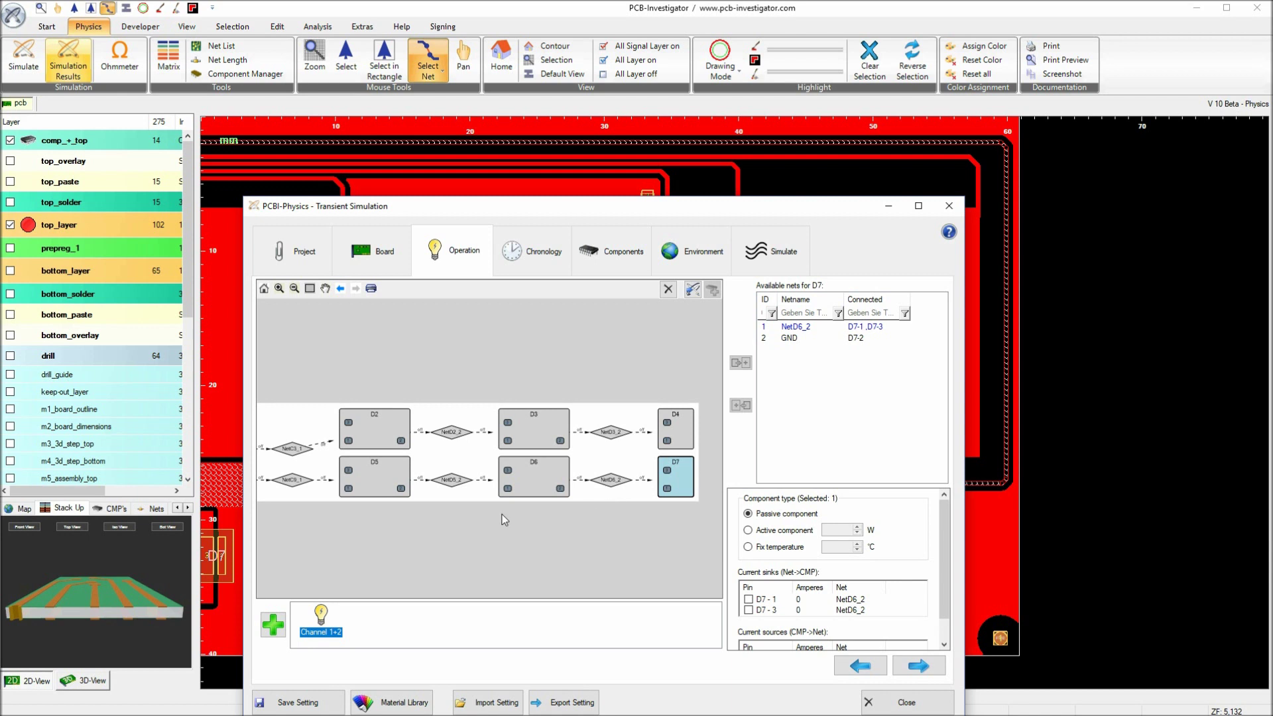
pyautogui.scroll(-2, 477, 519)
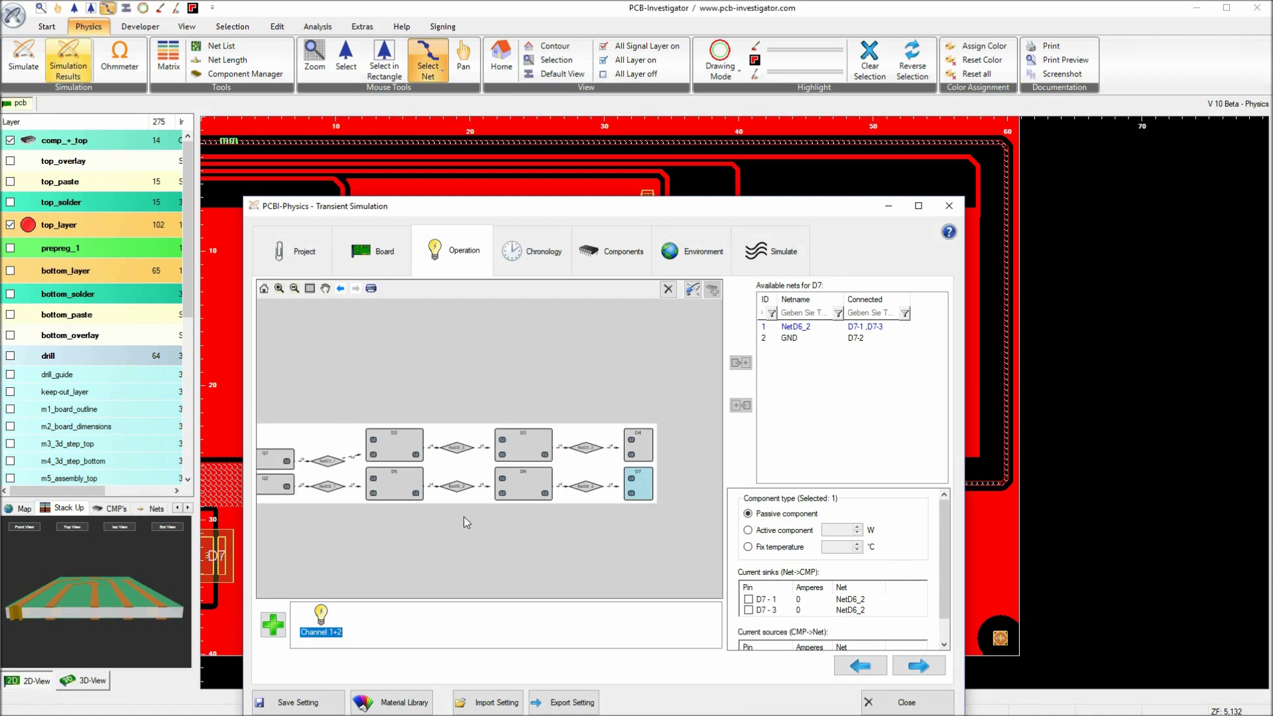
pyautogui.scroll(-2, 501, 525)
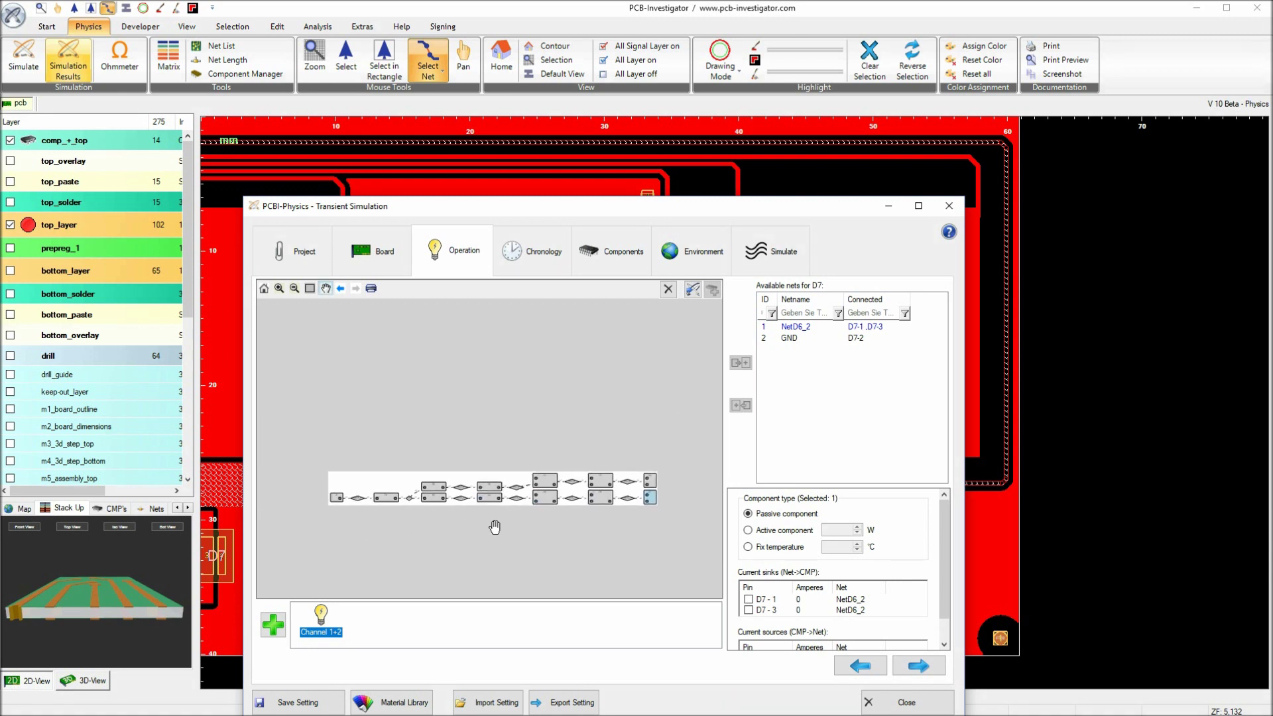
pyautogui.scroll(2, 488, 531)
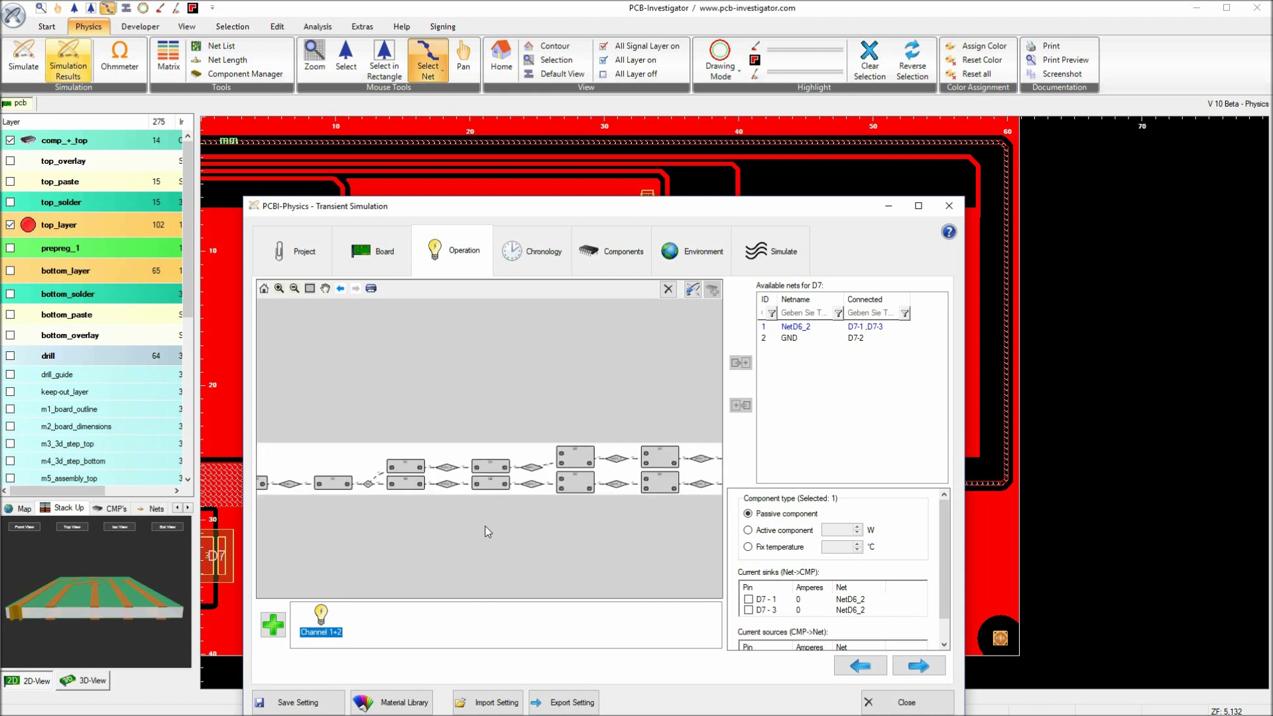
pyautogui.moveTo(386, 514); pyautogui.dragTo(279, 495, button='middle')
pyautogui.scroll(2, 577, 481)
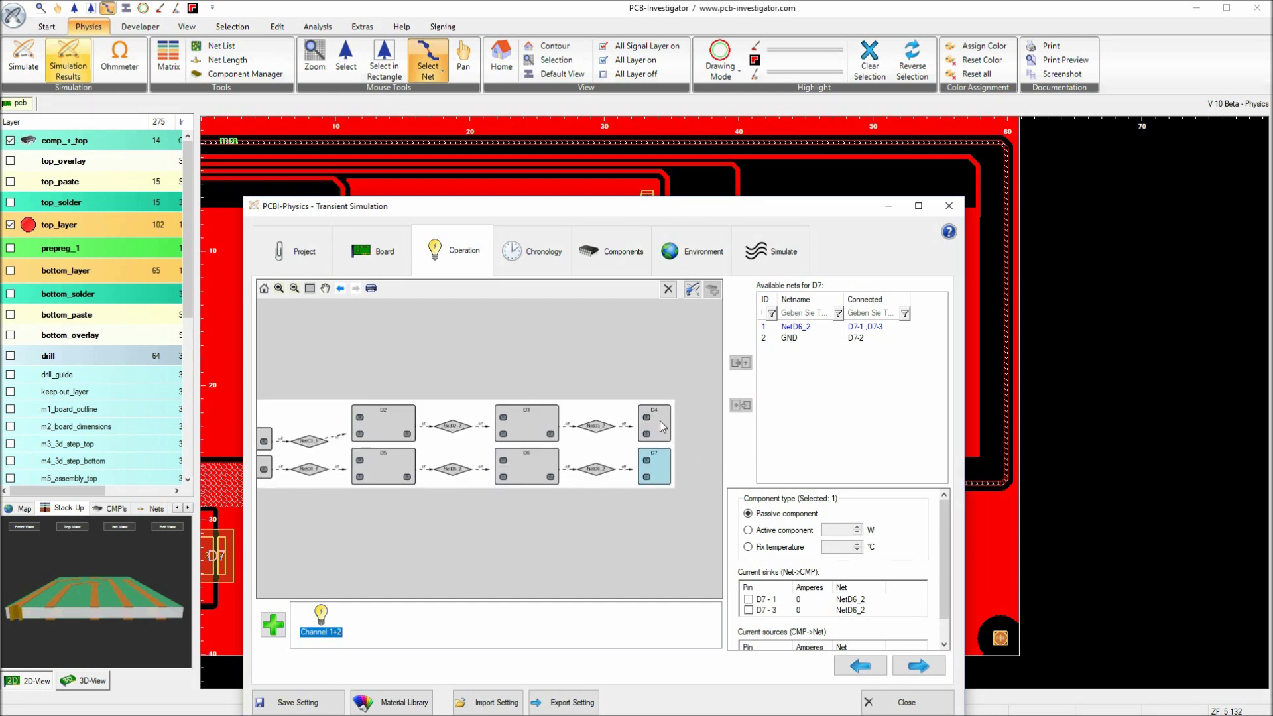
# - Define all six LEDs, D2 to D7, as active components with 0.30 W power dissipation each
pyautogui.keyDown('ctrl'); pyautogui.click(663, 427); pyautogui.keyUp('ctrl')
pyautogui.keyDown('ctrl'); pyautogui.click(552, 424); pyautogui.keyUp('ctrl')
pyautogui.keyDown('ctrl'); pyautogui.click(527, 479); pyautogui.keyUp('ctrl')
pyautogui.keyDown('ctrl'); pyautogui.click(400, 456); pyautogui.keyUp('ctrl')
pyautogui.keyDown('ctrl'); pyautogui.click(396, 417); pyautogui.keyUp('ctrl')
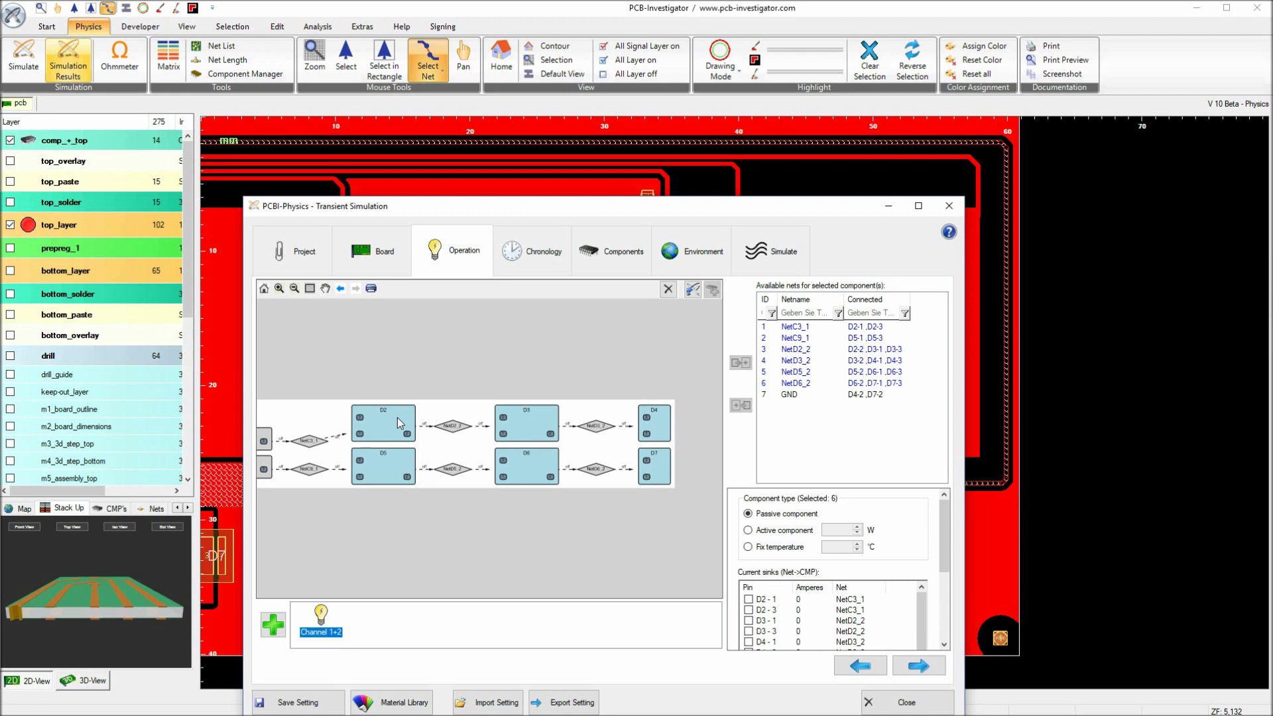
pyautogui.click(799, 530)
pyautogui.press('Return')
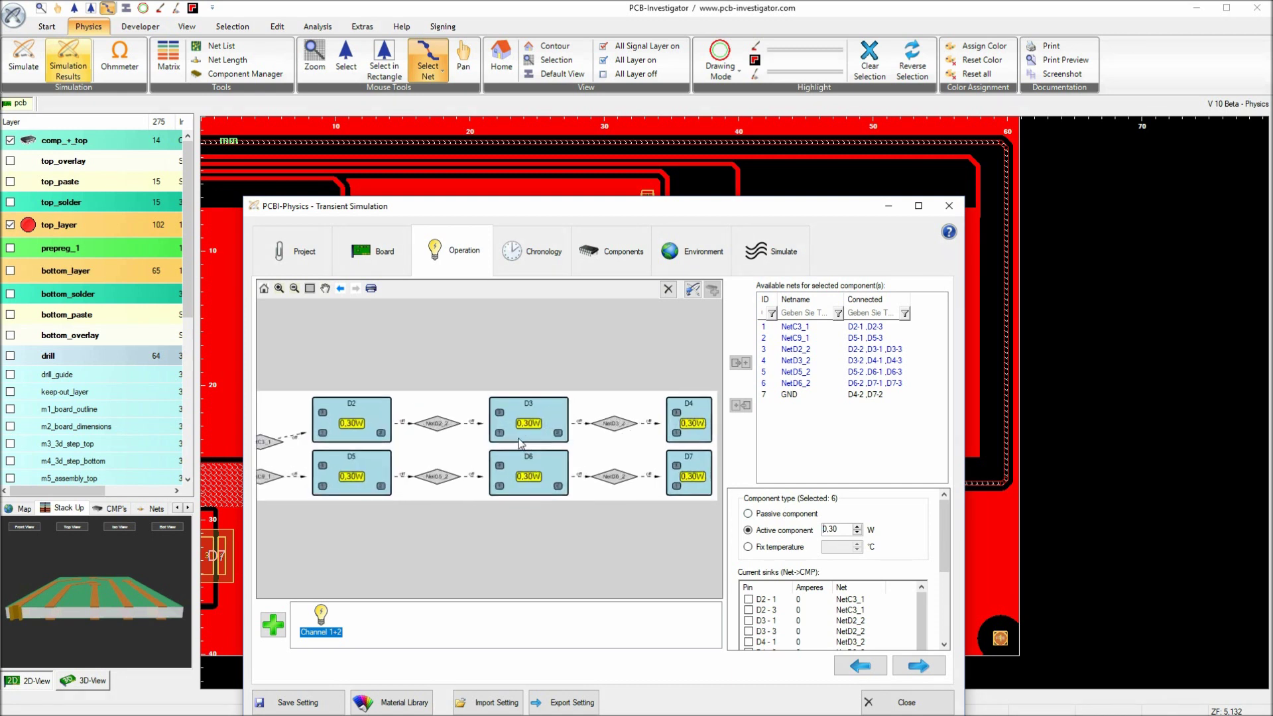
pyautogui.scroll(2, 519, 427)
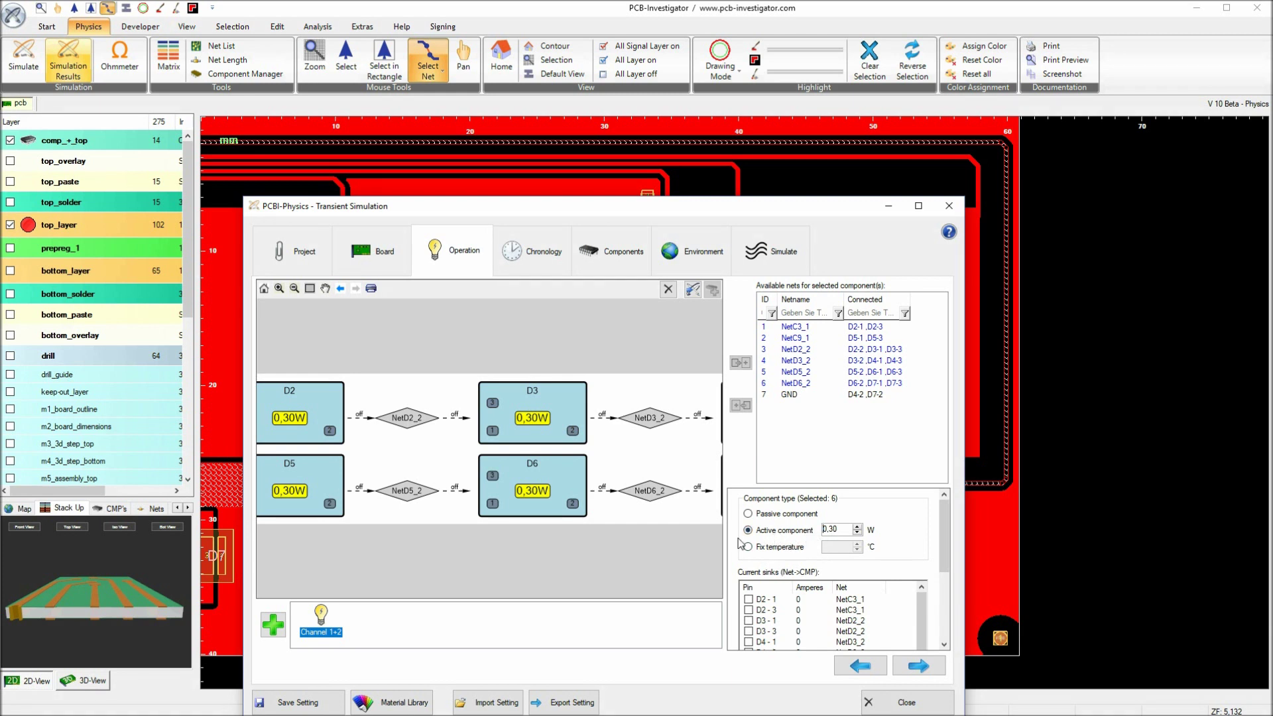
# - Define transistors Q1 and Q2 as active components with 1.20 W each
pyautogui.scroll(-5, 390, 515)
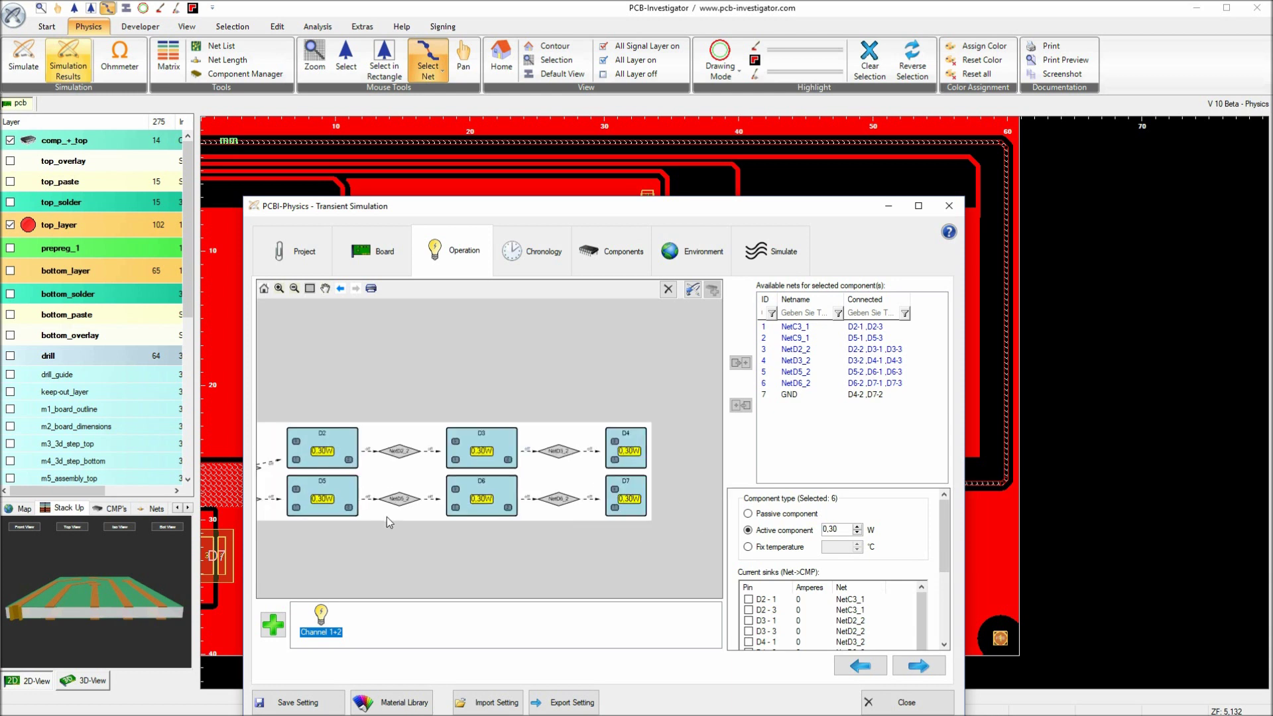
pyautogui.scroll(3, 265, 536)
pyautogui.moveTo(278, 535); pyautogui.dragTo(484, 540, button='middle')
pyautogui.moveTo(471, 382); pyautogui.dragTo(472, 519)
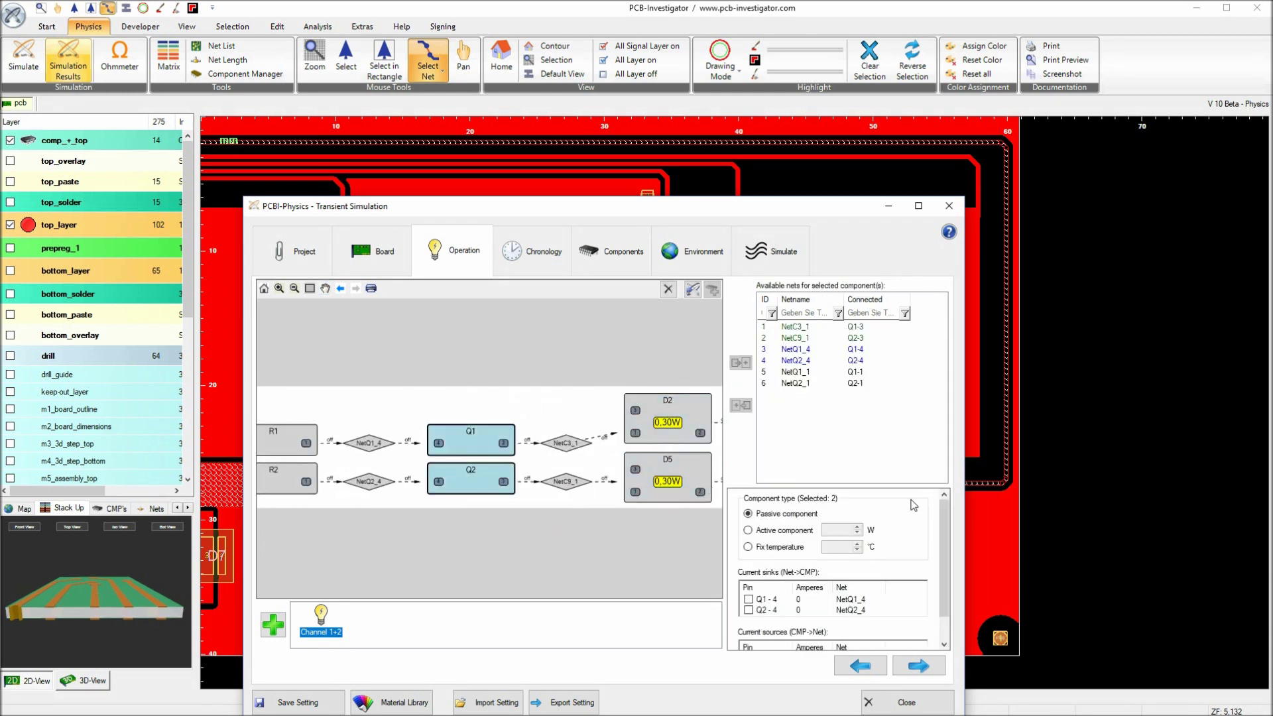
pyautogui.click(787, 531)
pyautogui.write('1,20')
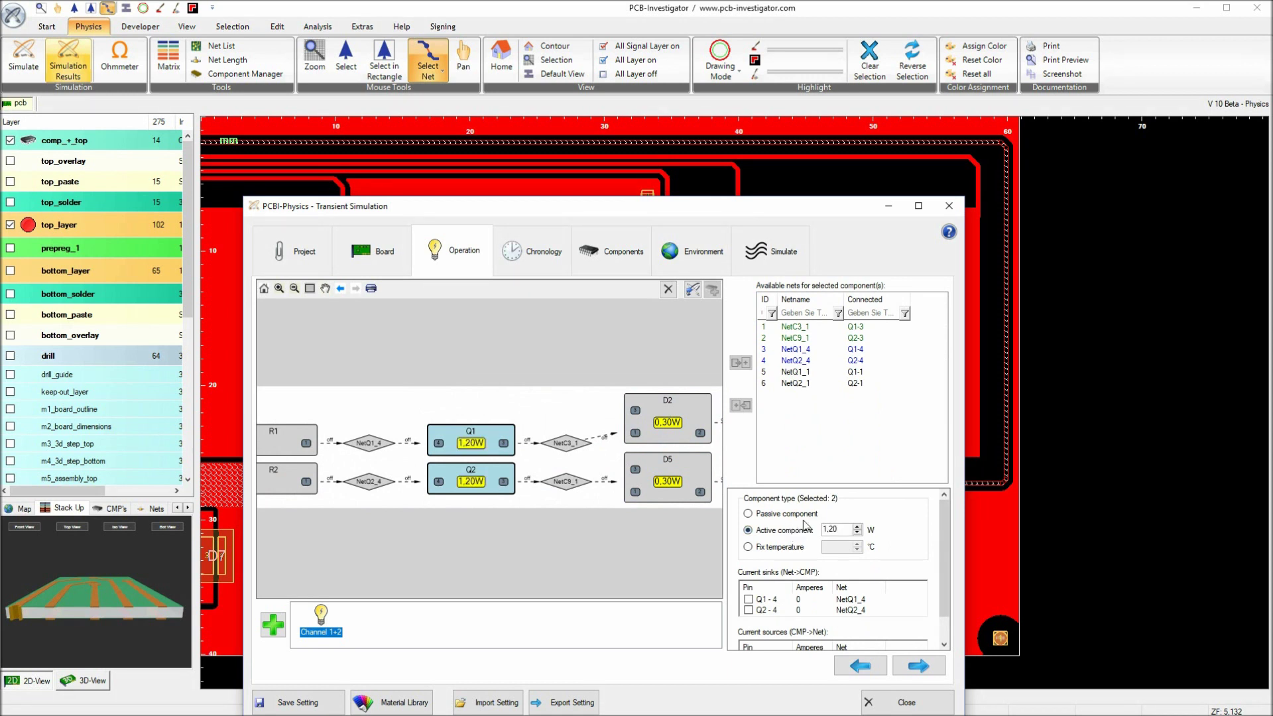
# - Define resistors R1 and R2 as active components with 0.10 W each
pyautogui.moveTo(418, 538); pyautogui.dragTo(546, 534, button='middle')
pyautogui.moveTo(379, 386); pyautogui.dragTo(408, 543)
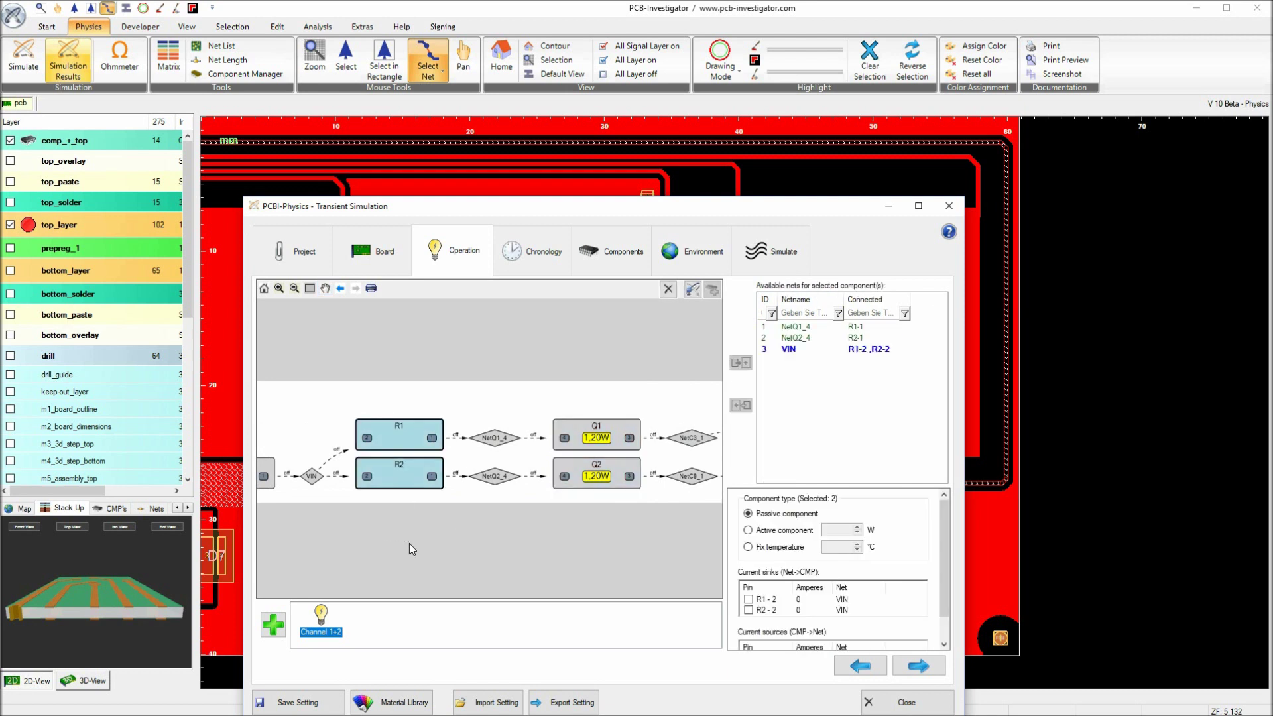
pyautogui.click(811, 532)
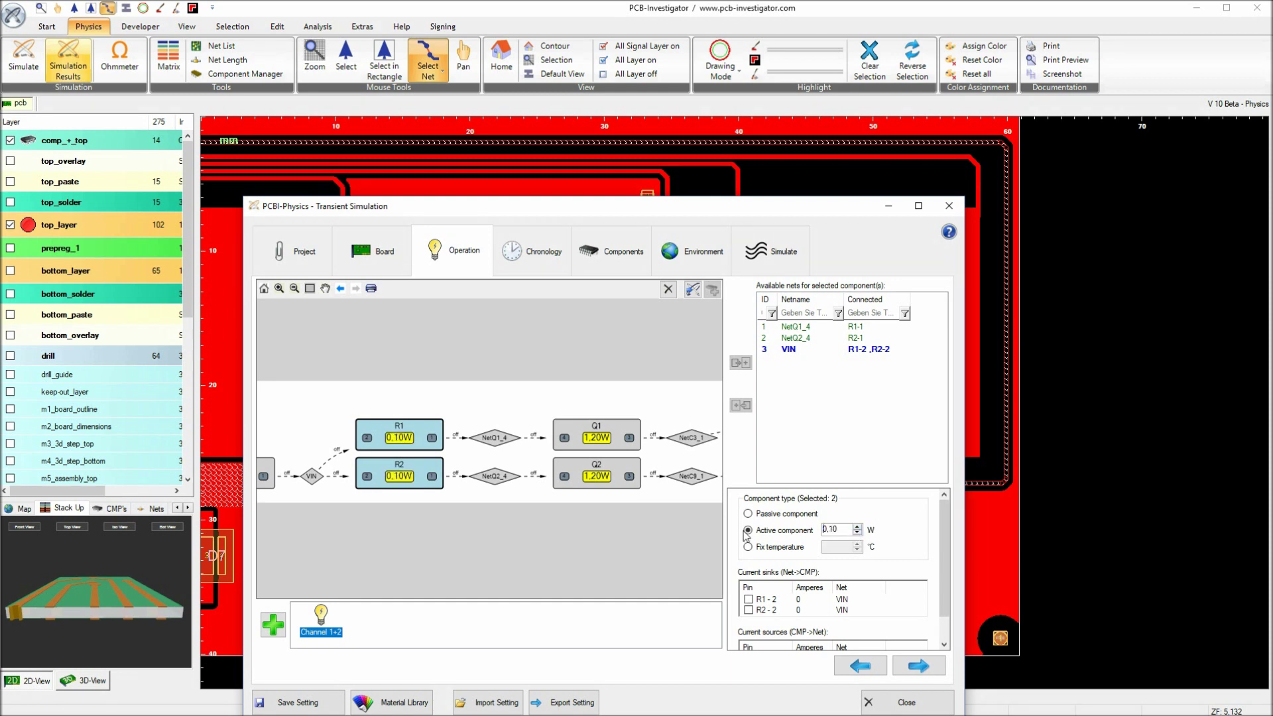
pyautogui.click(486, 512)
# - Select the net connections of both branches from VIN through the LEDs and activate all their current sink pins
pyautogui.moveTo(465, 516); pyautogui.dragTo(528, 502, button='middle')
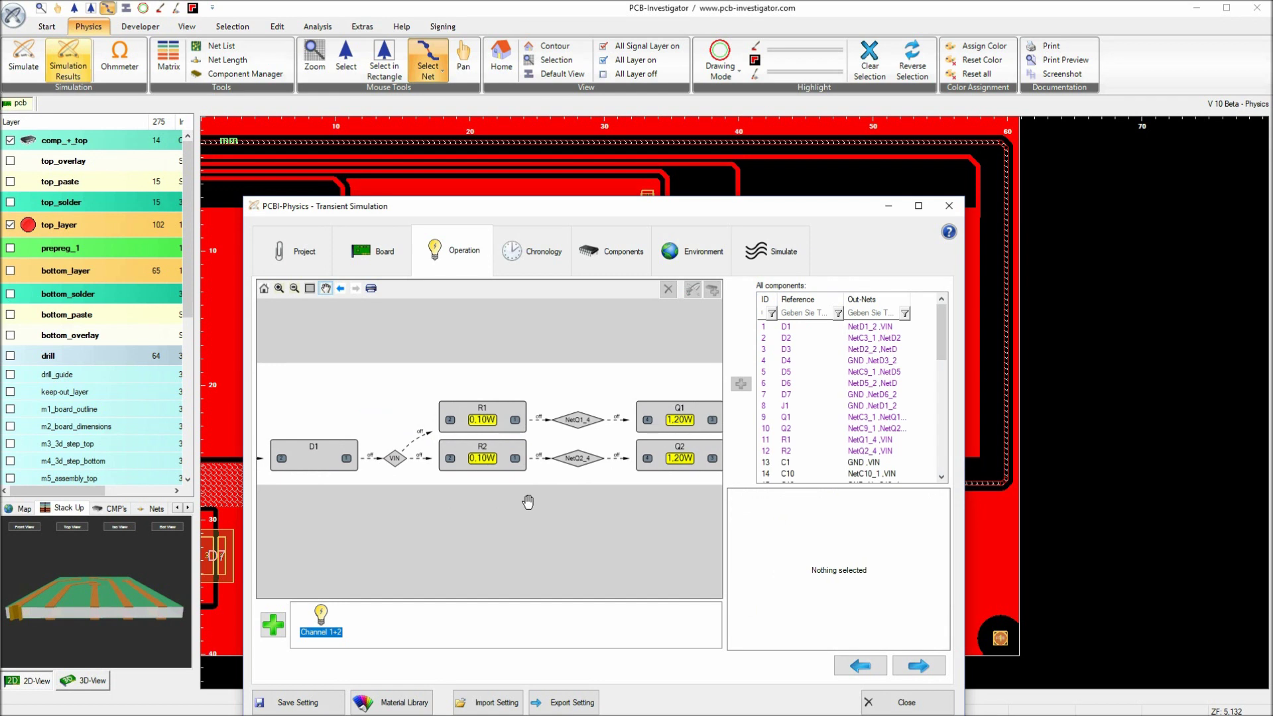
pyautogui.scroll(-2, 594, 497)
pyautogui.moveTo(594, 493); pyautogui.dragTo(457, 503, button='middle')
pyautogui.moveTo(309, 401); pyautogui.dragTo(690, 458)
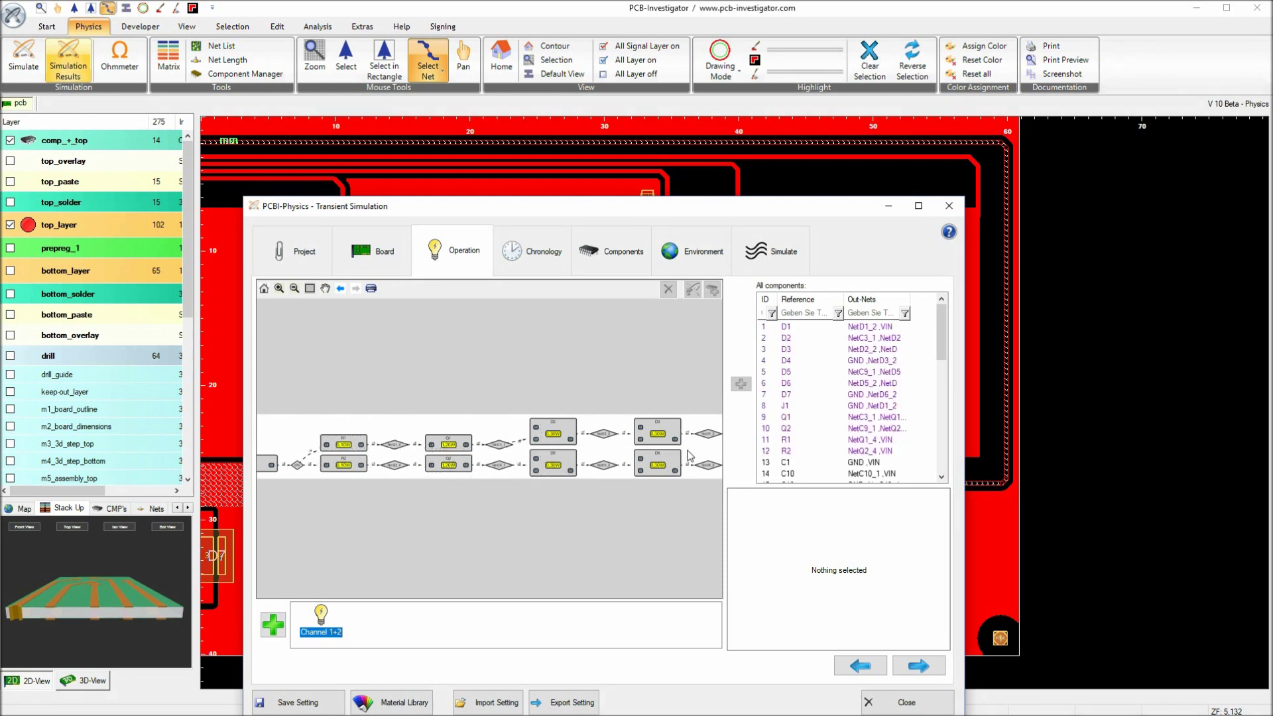
pyautogui.click(695, 436)
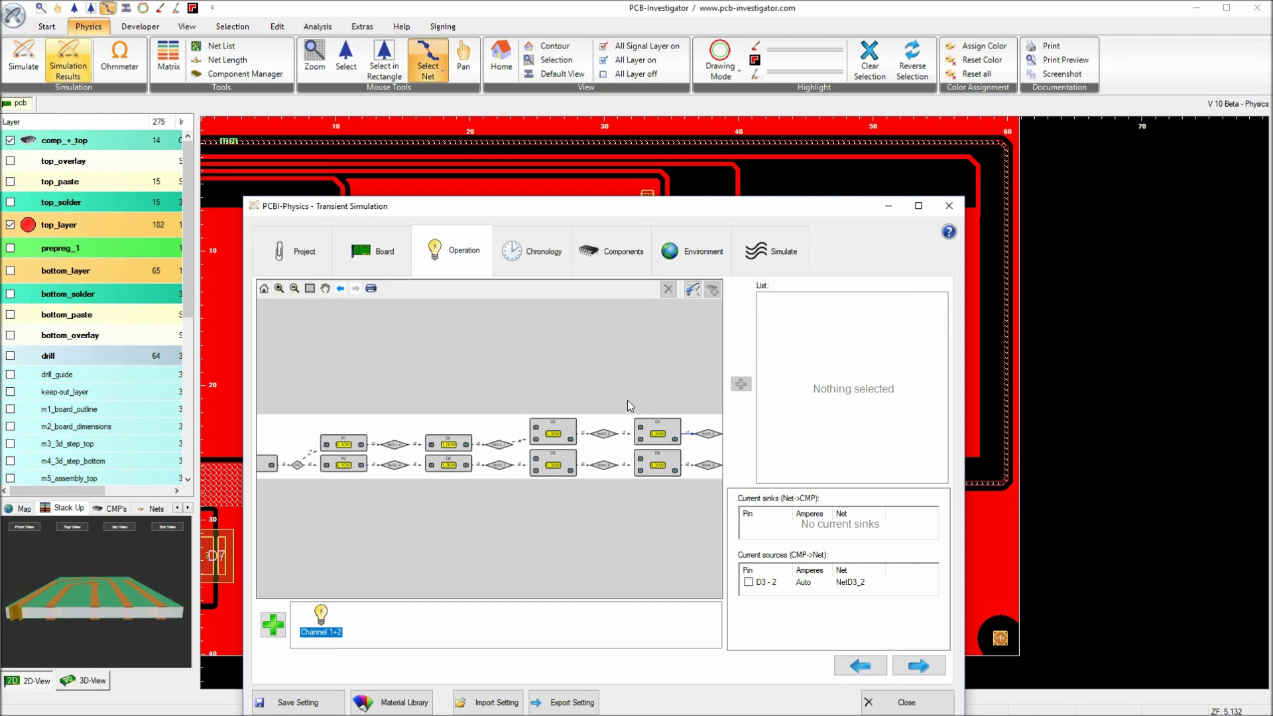
pyautogui.moveTo(311, 383); pyautogui.dragTo(690, 527)
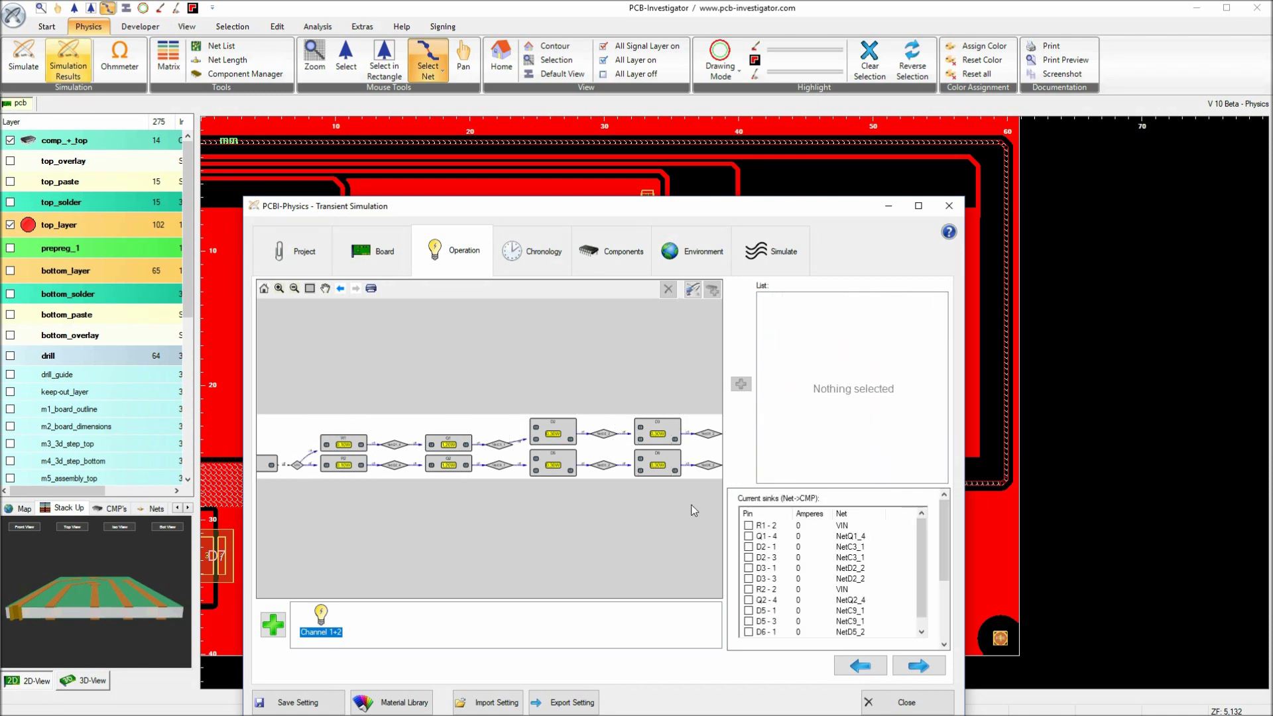
pyautogui.scroll(3, 276, 458)
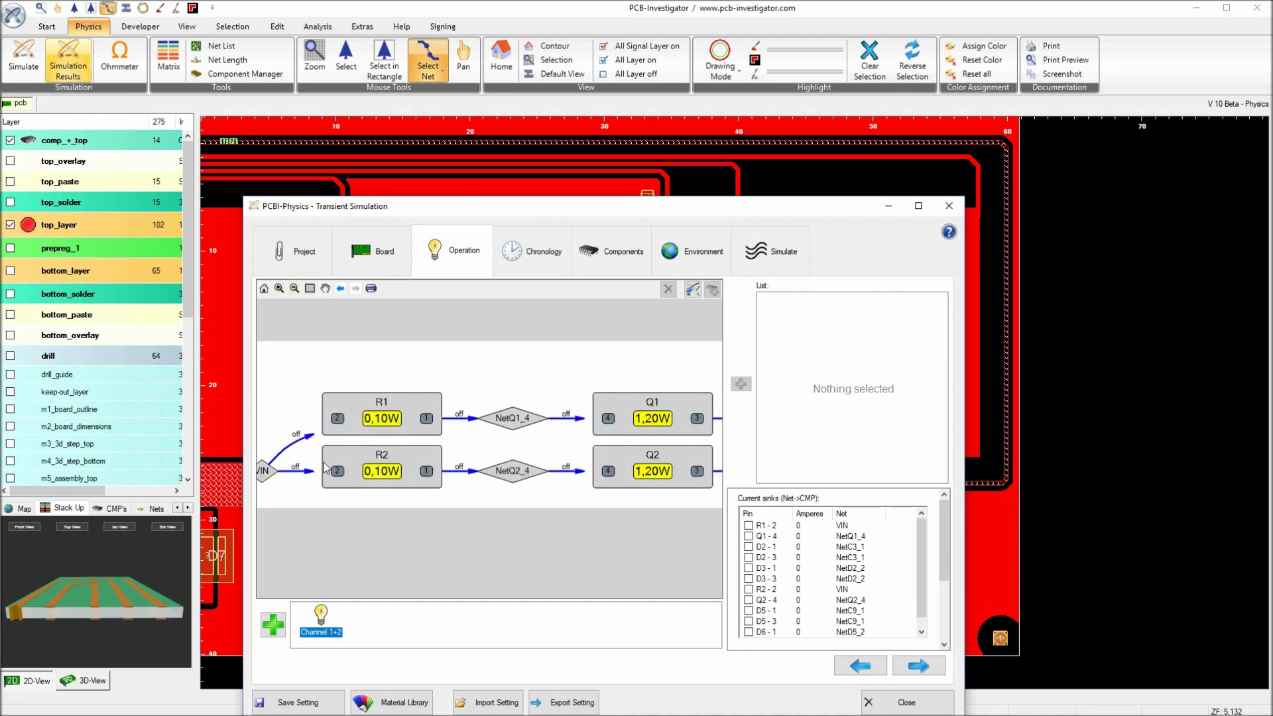
pyautogui.scroll(-3, 593, 495)
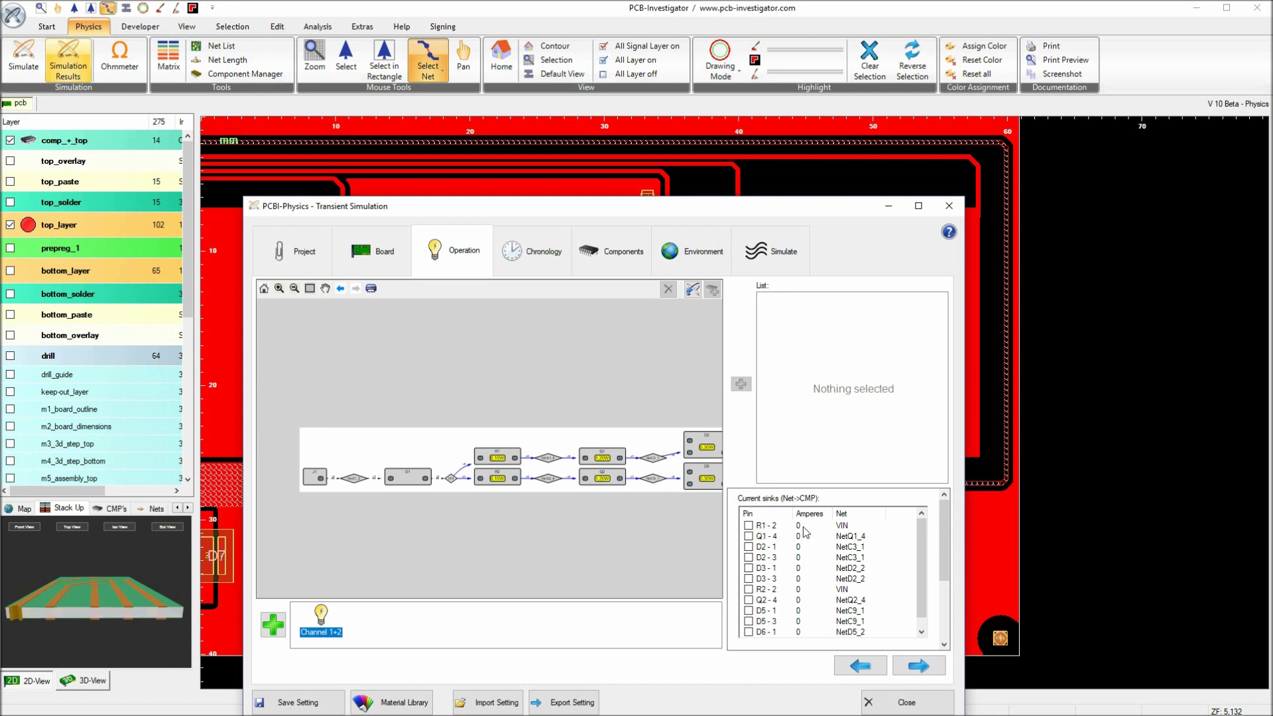
pyautogui.scroll(2, 676, 476)
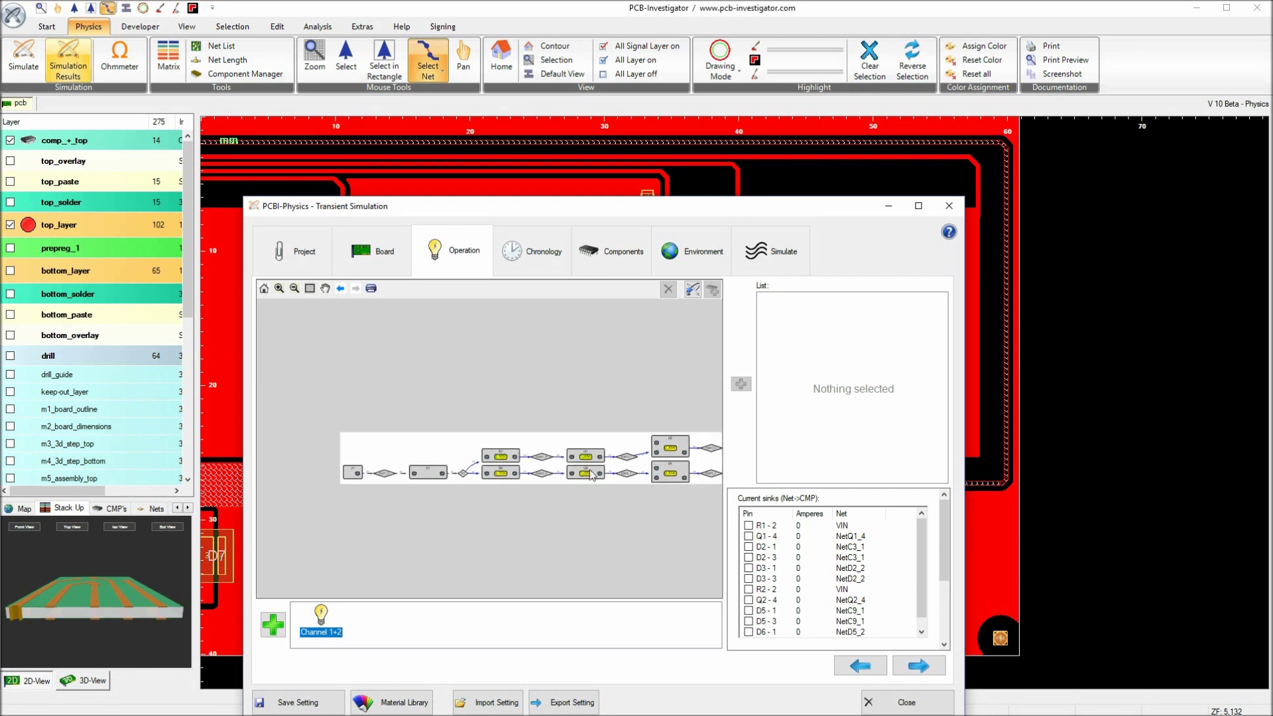
pyautogui.scroll(1, 677, 475)
pyautogui.click(796, 546)
pyautogui.rightClick(796, 546)
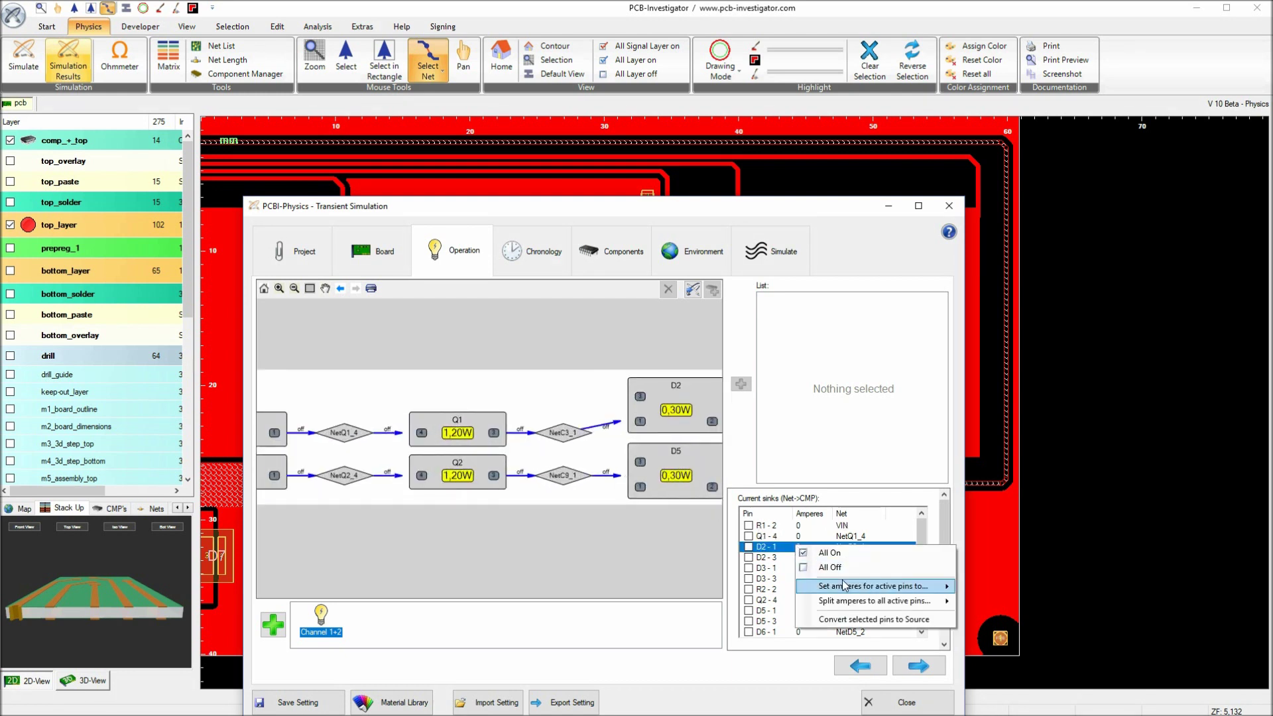
pyautogui.click(852, 557)
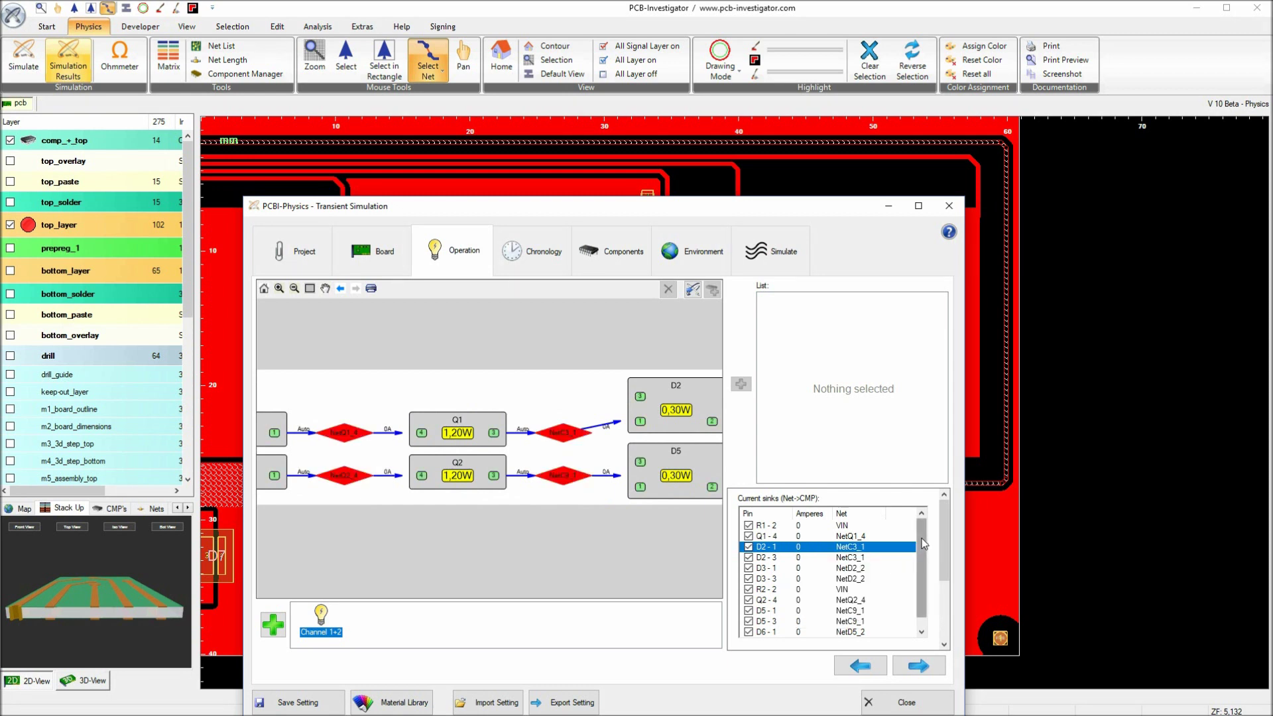
# - Activate all current source pins of the selected connections and set their current to 0.35 A
pyautogui.moveTo(948, 538); pyautogui.dragTo(946, 600)
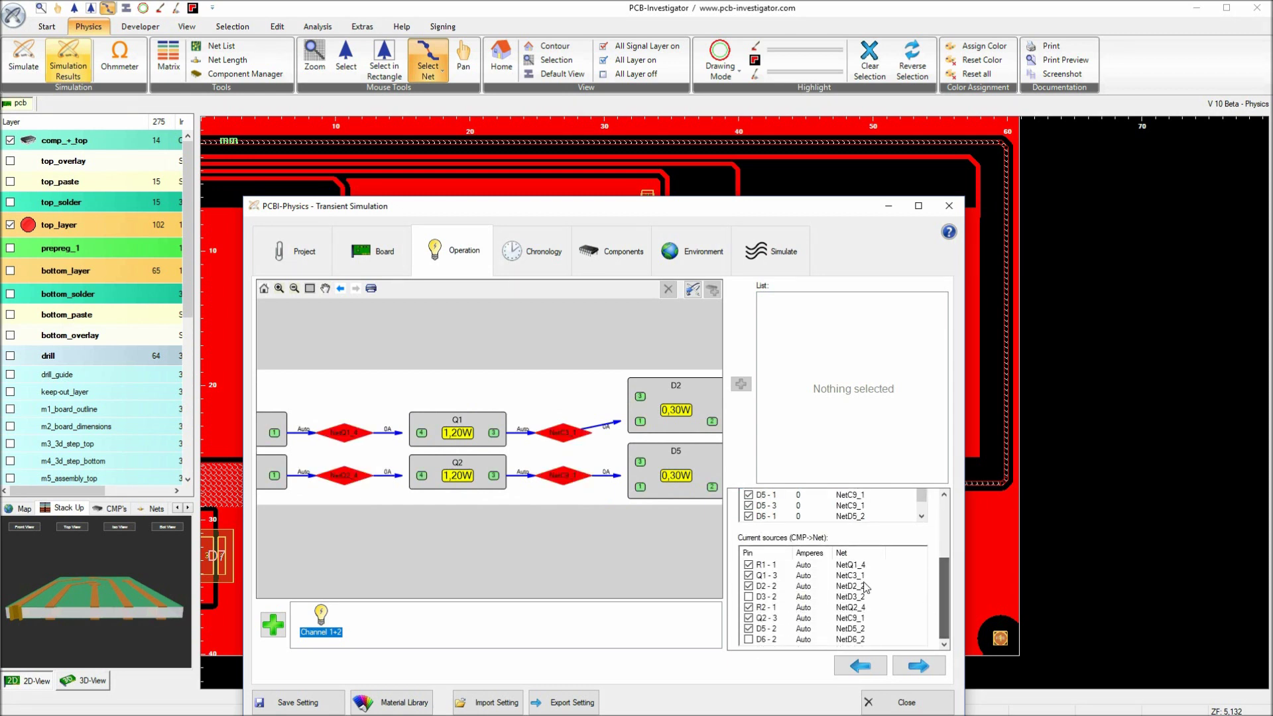
pyautogui.click(805, 575)
pyautogui.rightClick(806, 574)
pyautogui.click(855, 585)
pyautogui.rightClick(805, 590)
pyautogui.moveTo(942, 634)
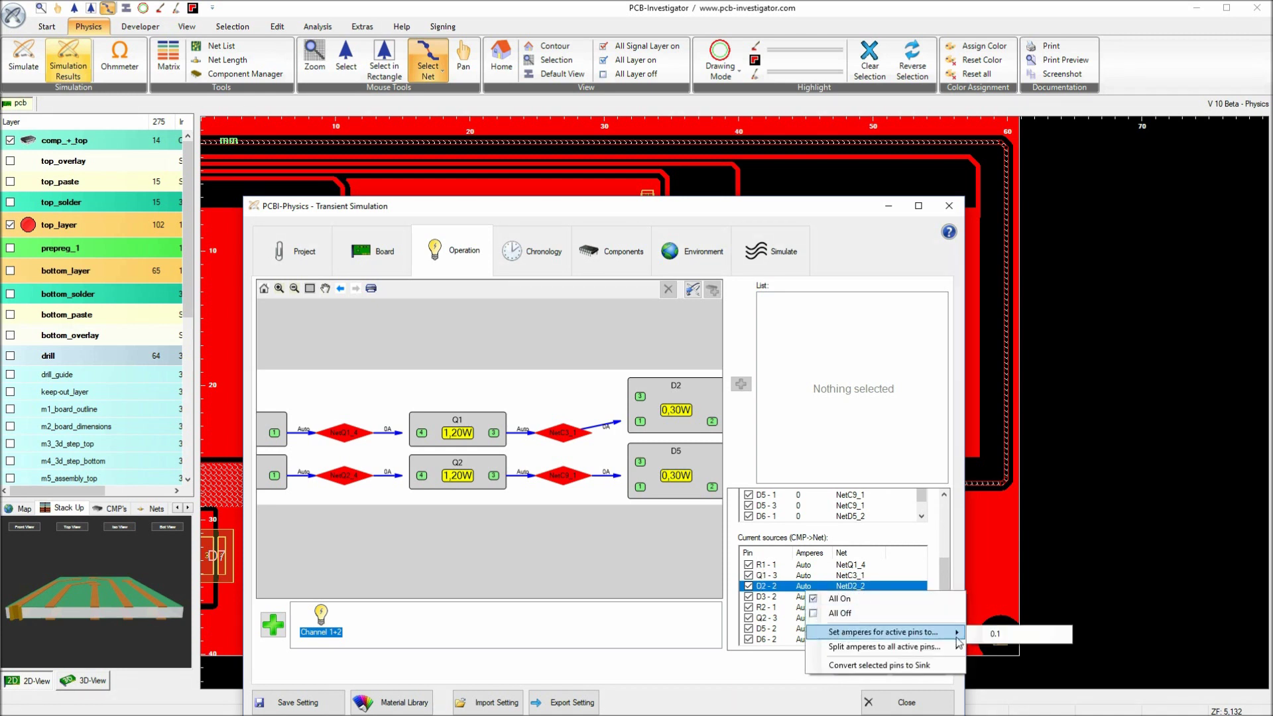
pyautogui.click(1008, 635)
pyautogui.press('Return')
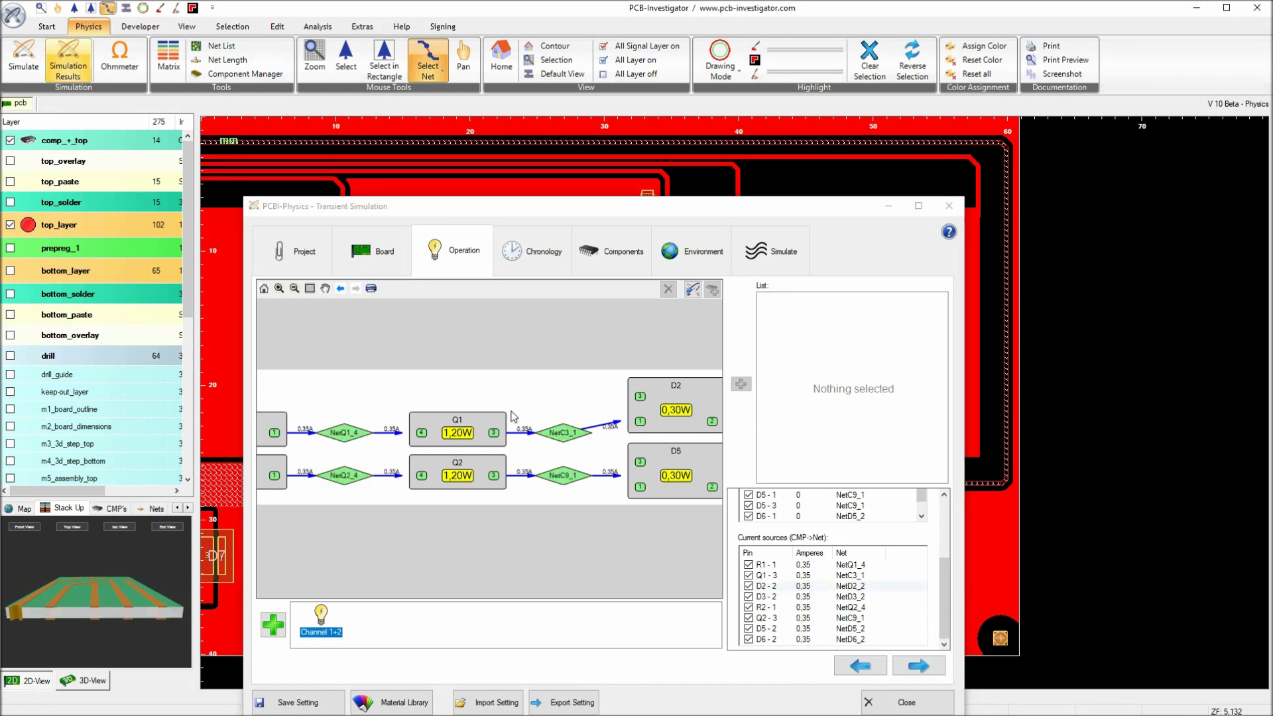
# - Check the currents assigned along both branches up to D4 and D7 and back to the VIN net
pyautogui.click(603, 511)
pyautogui.scroll(3, 620, 454)
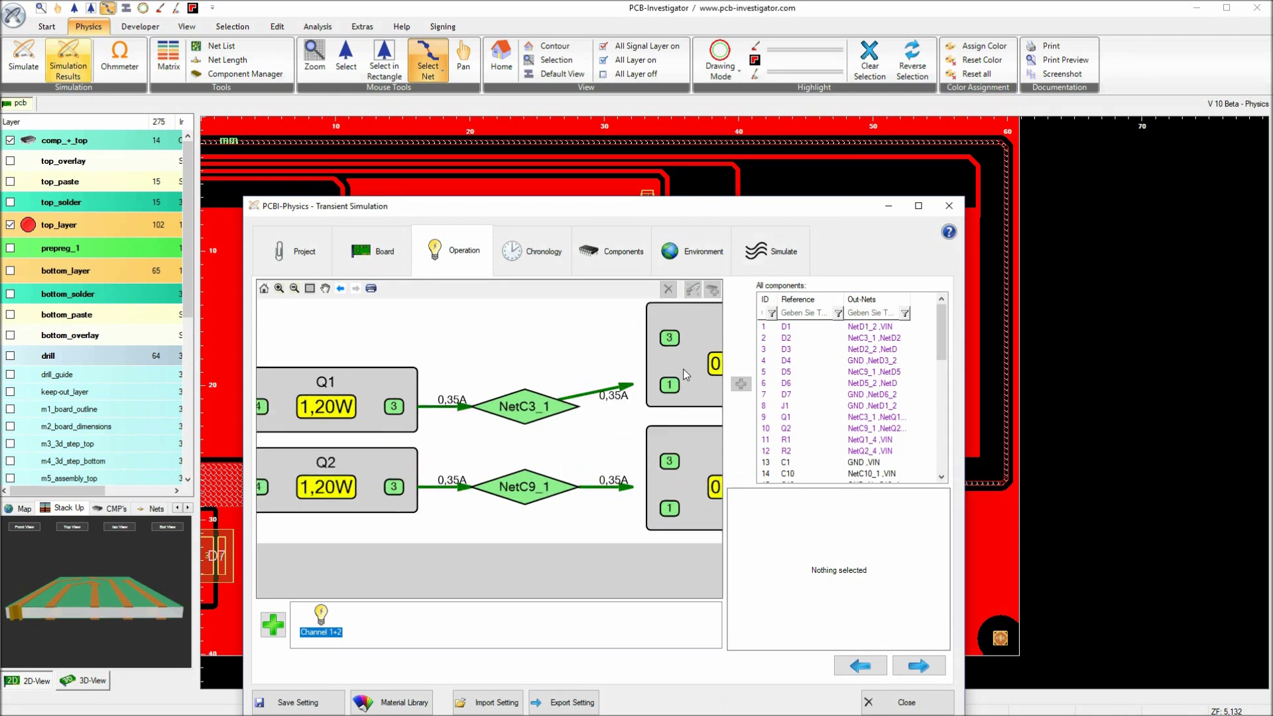
pyautogui.scroll(-3, 646, 358)
pyautogui.moveTo(636, 482); pyautogui.dragTo(268, 514)
pyautogui.moveTo(599, 514); pyautogui.dragTo(357, 504)
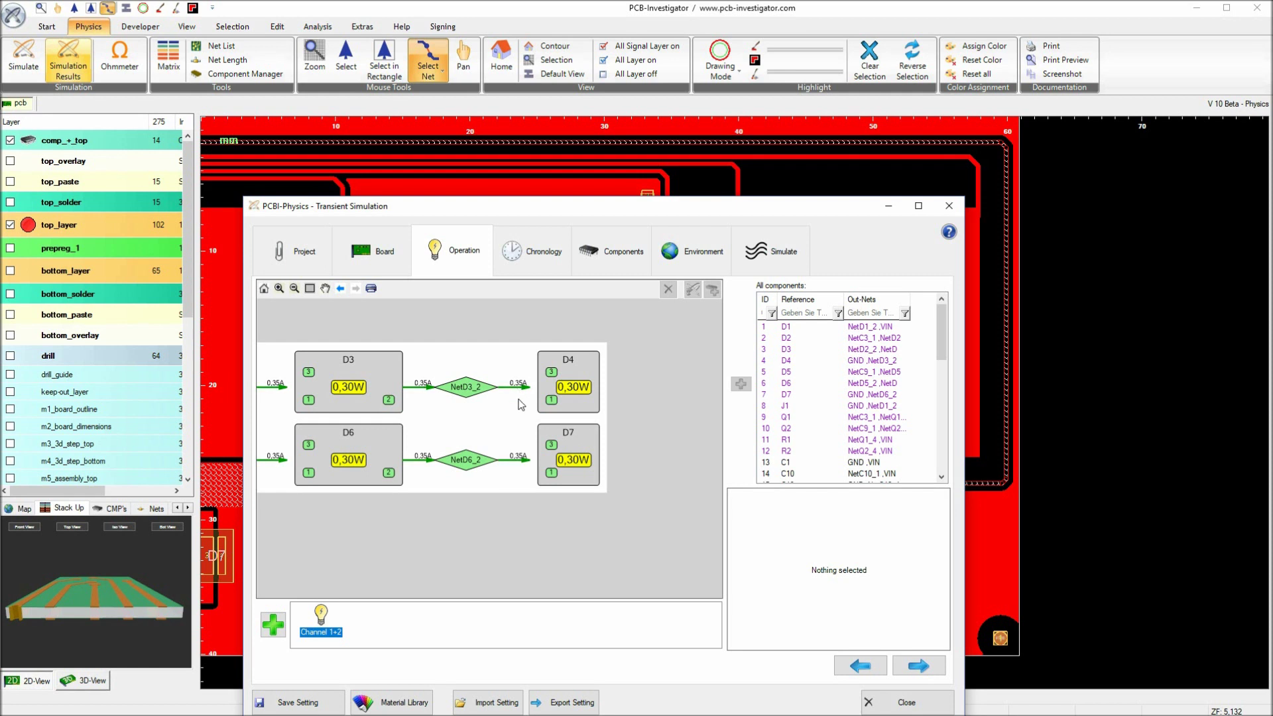
pyautogui.moveTo(624, 537); pyautogui.dragTo(689, 534)
pyautogui.moveTo(428, 547); pyautogui.dragTo(586, 537)
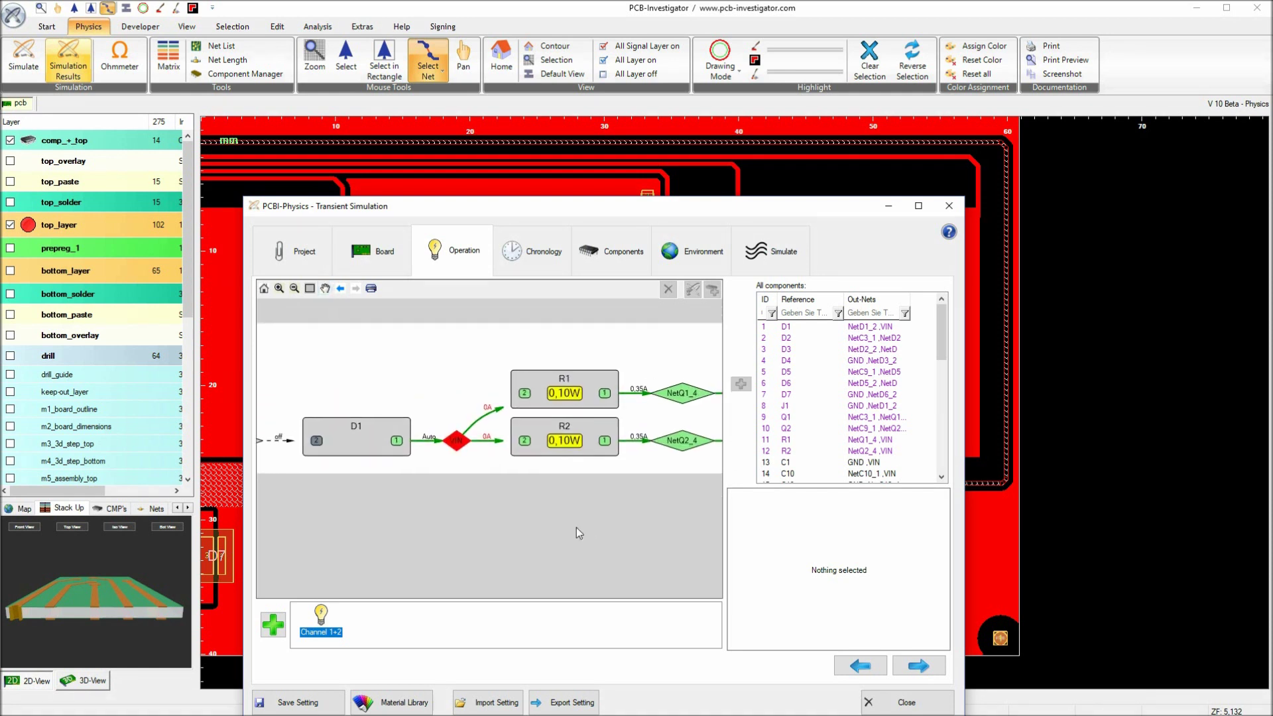
# - Set the current source from D1 pin 1 into the VIN net to 0.7 A
pyautogui.click(430, 441)
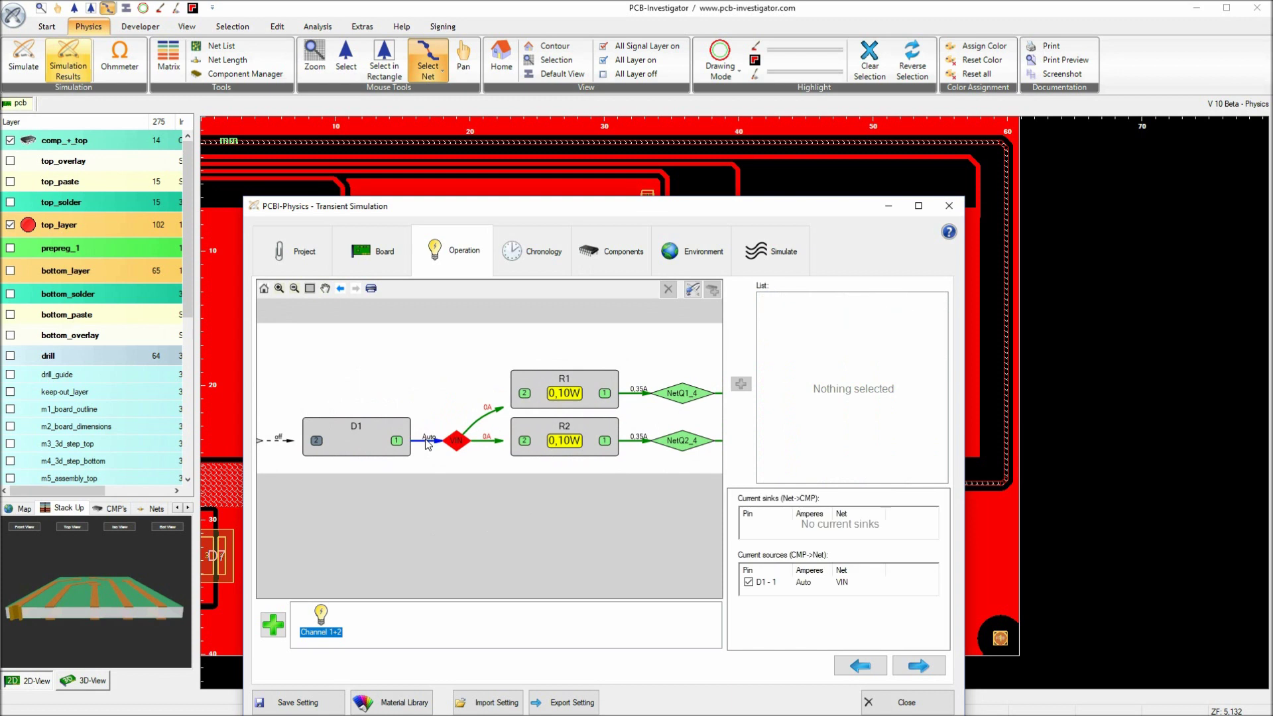
pyautogui.rightClick(823, 585)
pyautogui.click(808, 582)
pyautogui.write('0,')
pyautogui.press('Return')
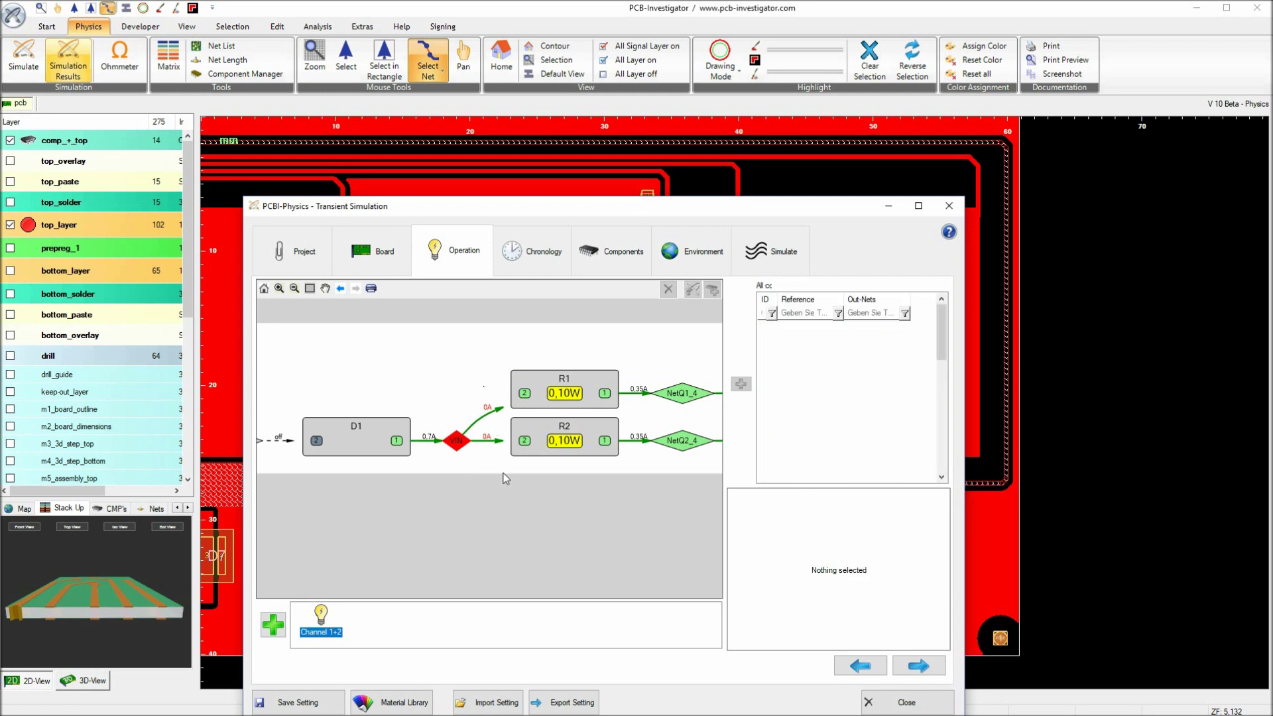
# - Set the current sinks from VIN into R1 pin 2 and R2 pin 2 to 0.35 A each
pyautogui.click(819, 526)
pyautogui.rightClick(818, 526)
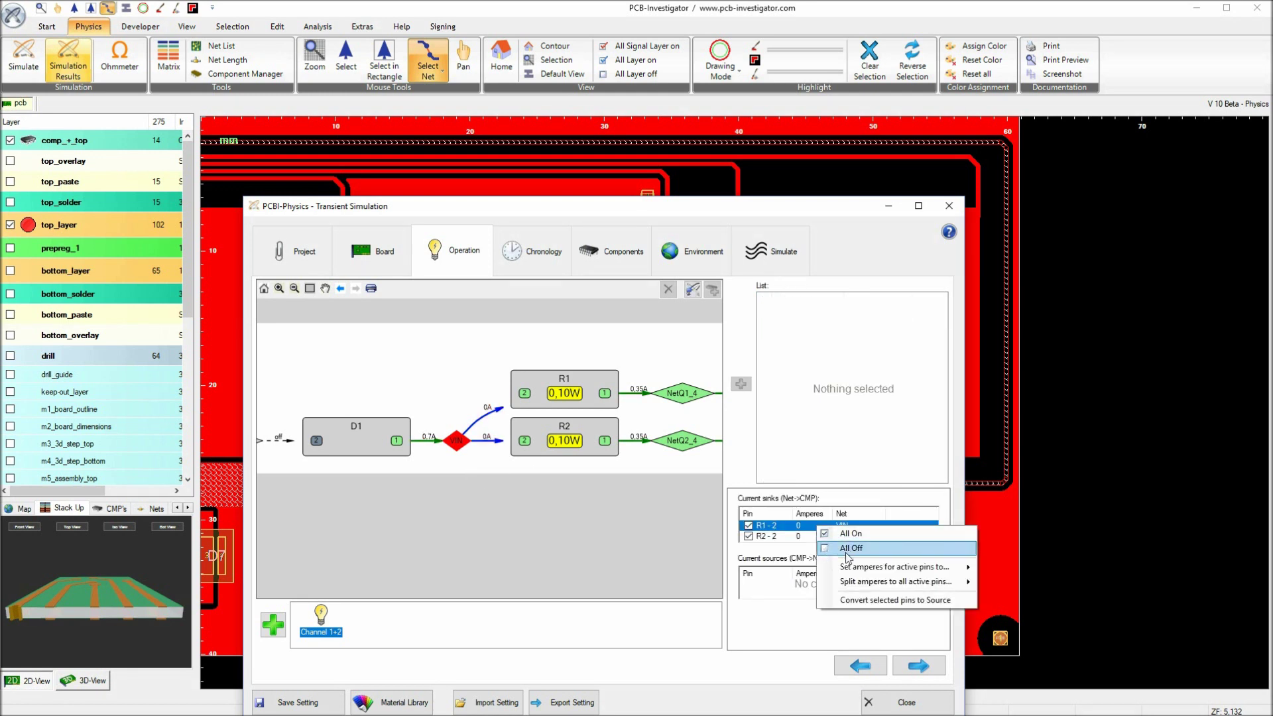
pyautogui.moveTo(948, 572)
pyautogui.press('Right')
pyautogui.write('0.3')
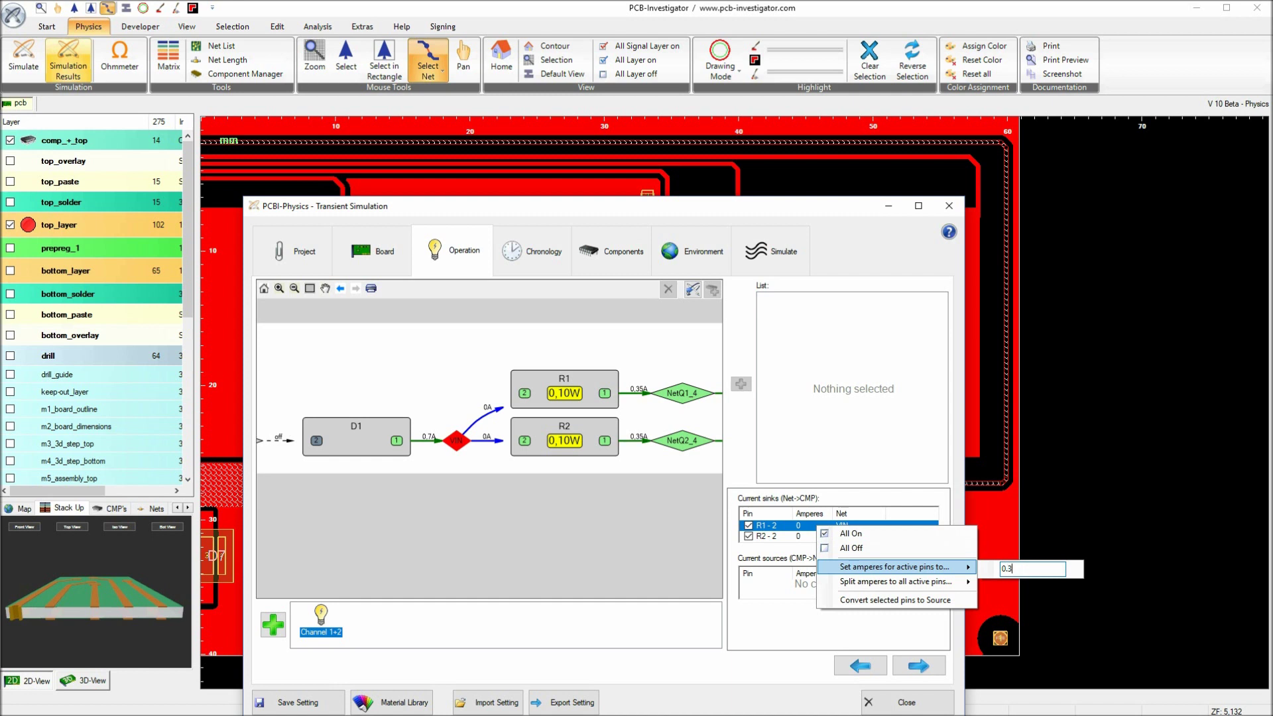
pyautogui.press('Return')
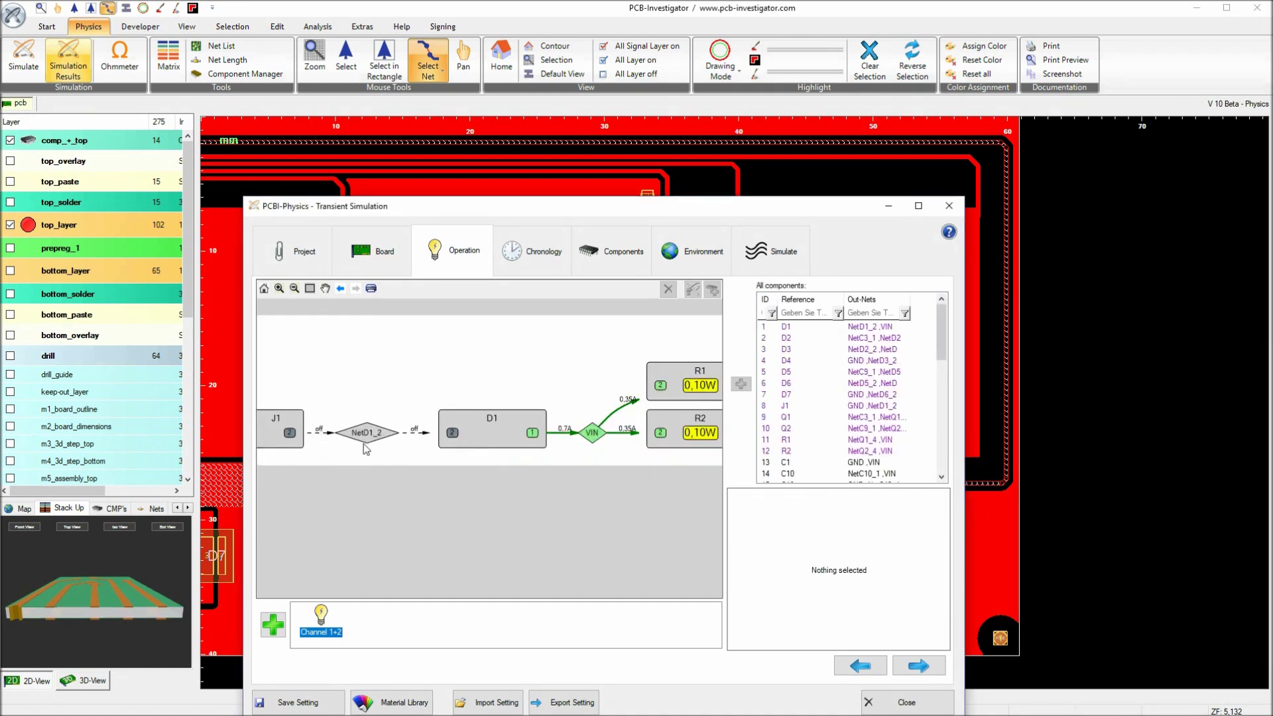
# - Activate the D1 pin 2 sink and J1 pin 2 source on NetD1_2 and set their current to 0.7 A
pyautogui.rightClick(850, 590)
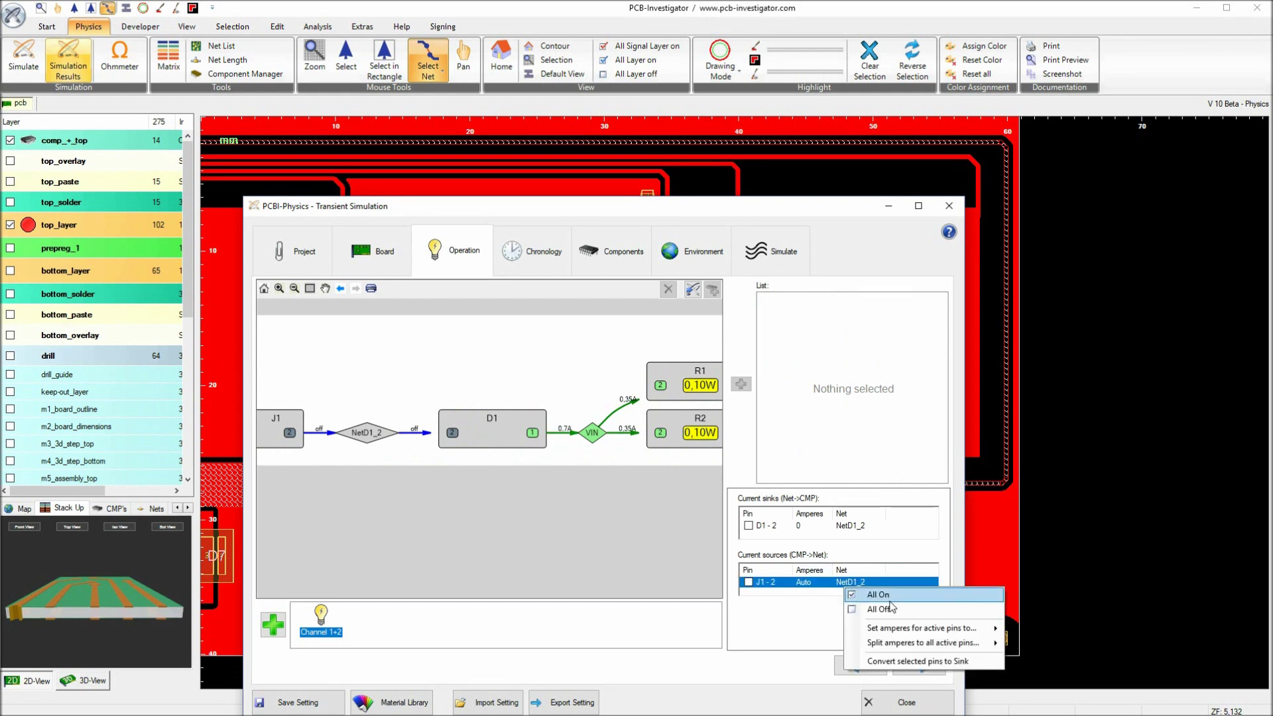
pyautogui.click(896, 600)
pyautogui.rightClick(833, 527)
pyautogui.click(862, 538)
pyautogui.rightClick(823, 580)
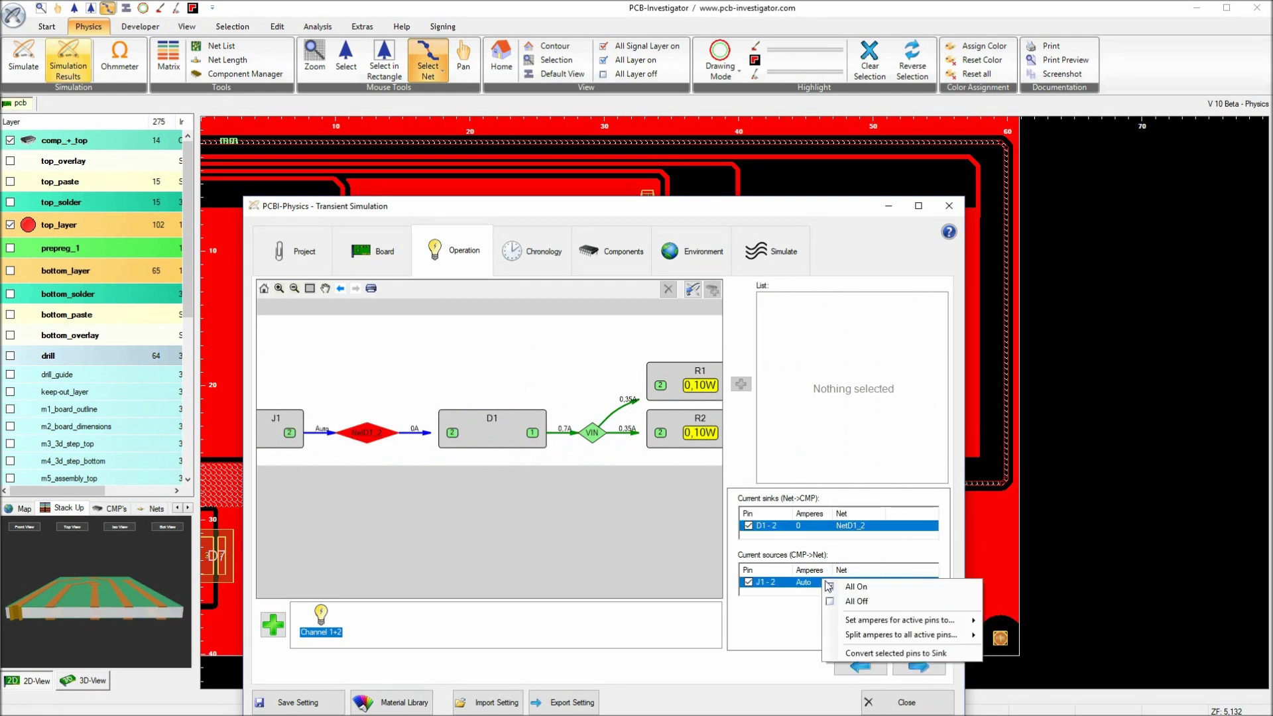
pyautogui.moveTo(895, 619)
pyautogui.click(1022, 622)
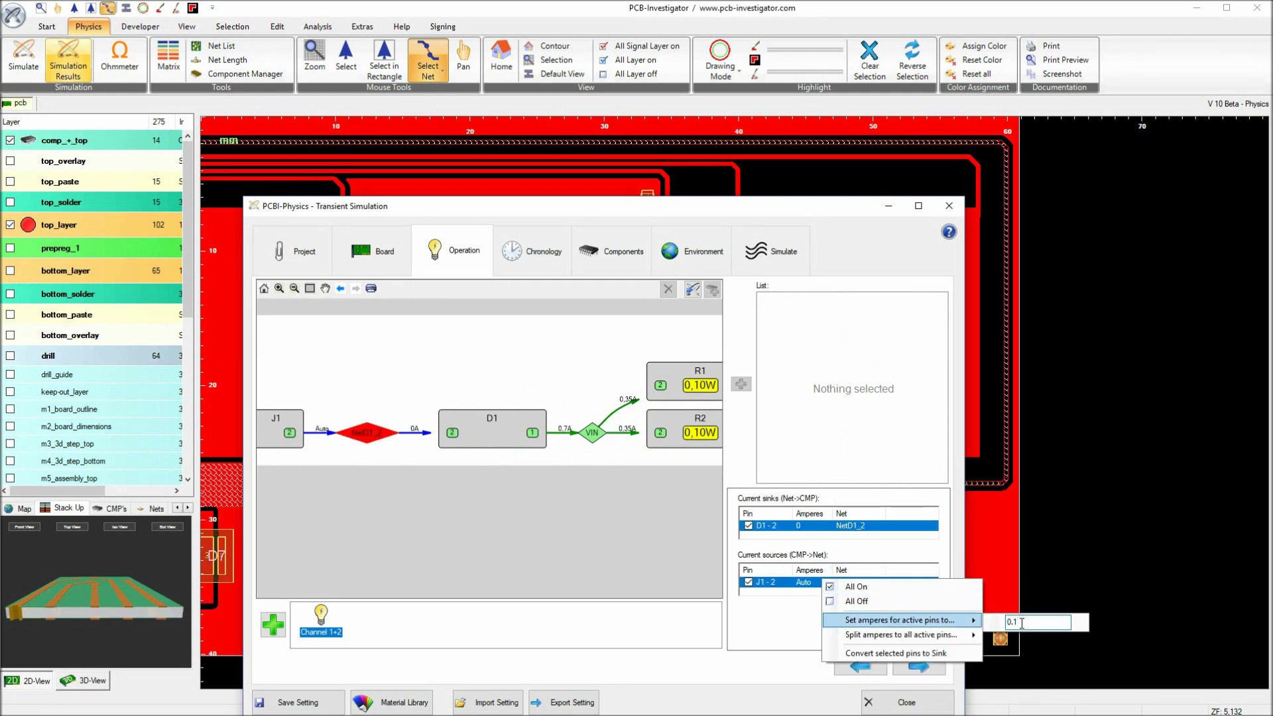
pyautogui.write('7')
pyautogui.press('Return')
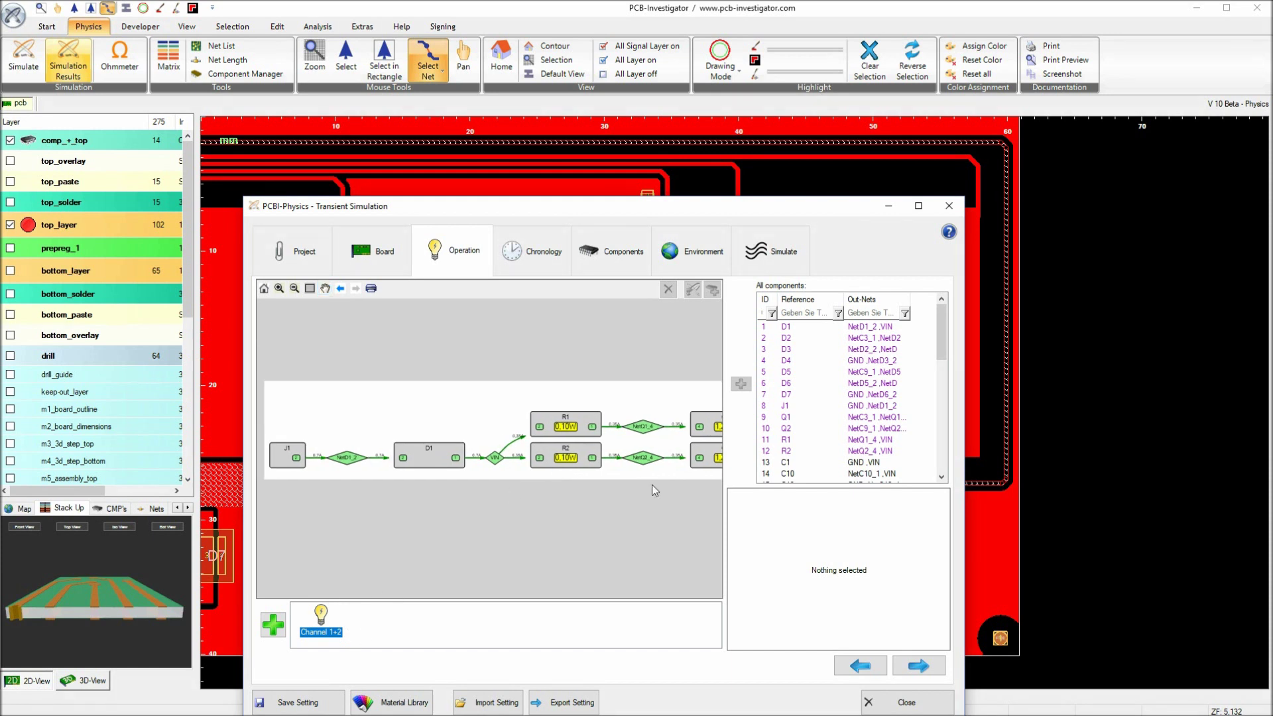
# - Review the assigned currents and power losses along the whole path from J1 through both branches to D4 and D7
pyautogui.moveTo(589, 535); pyautogui.dragTo(401, 532)
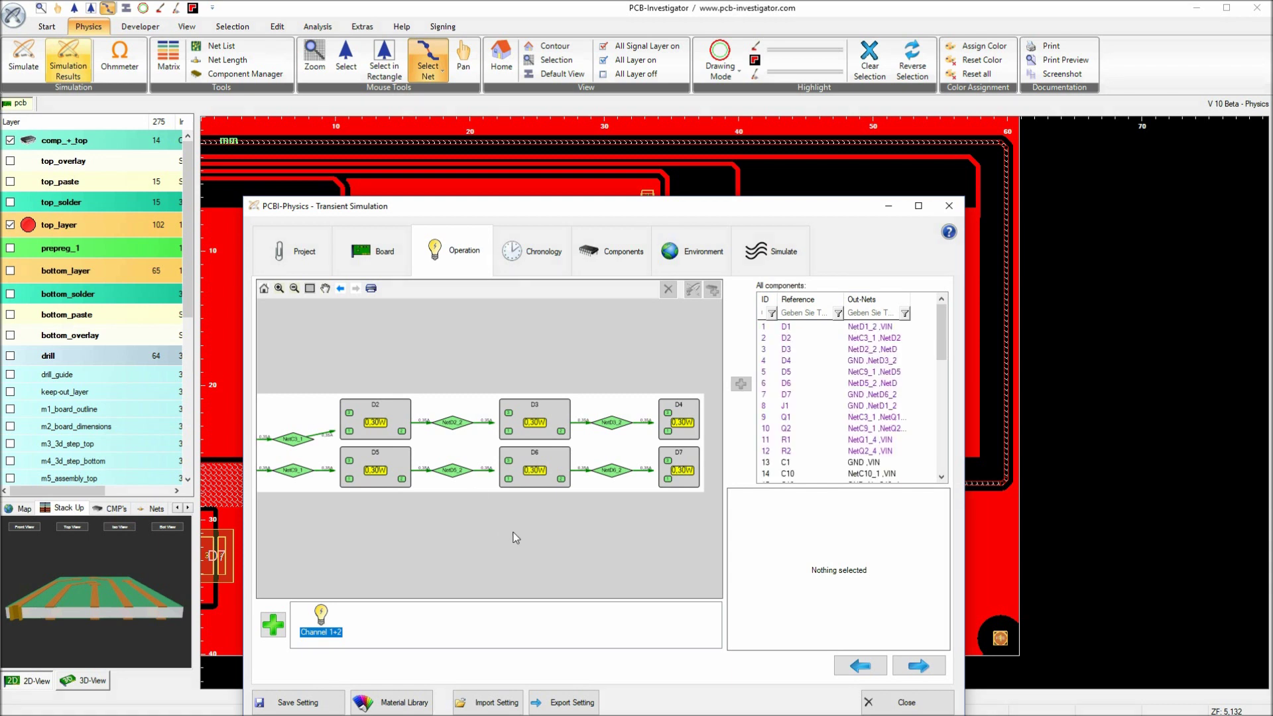
pyautogui.moveTo(506, 519); pyautogui.dragTo(700, 520, button='middle')
pyautogui.scroll(1, 436, 524)
pyautogui.moveTo(440, 529); pyautogui.dragTo(556, 497, button='middle')
pyautogui.scroll(-1, 555, 497)
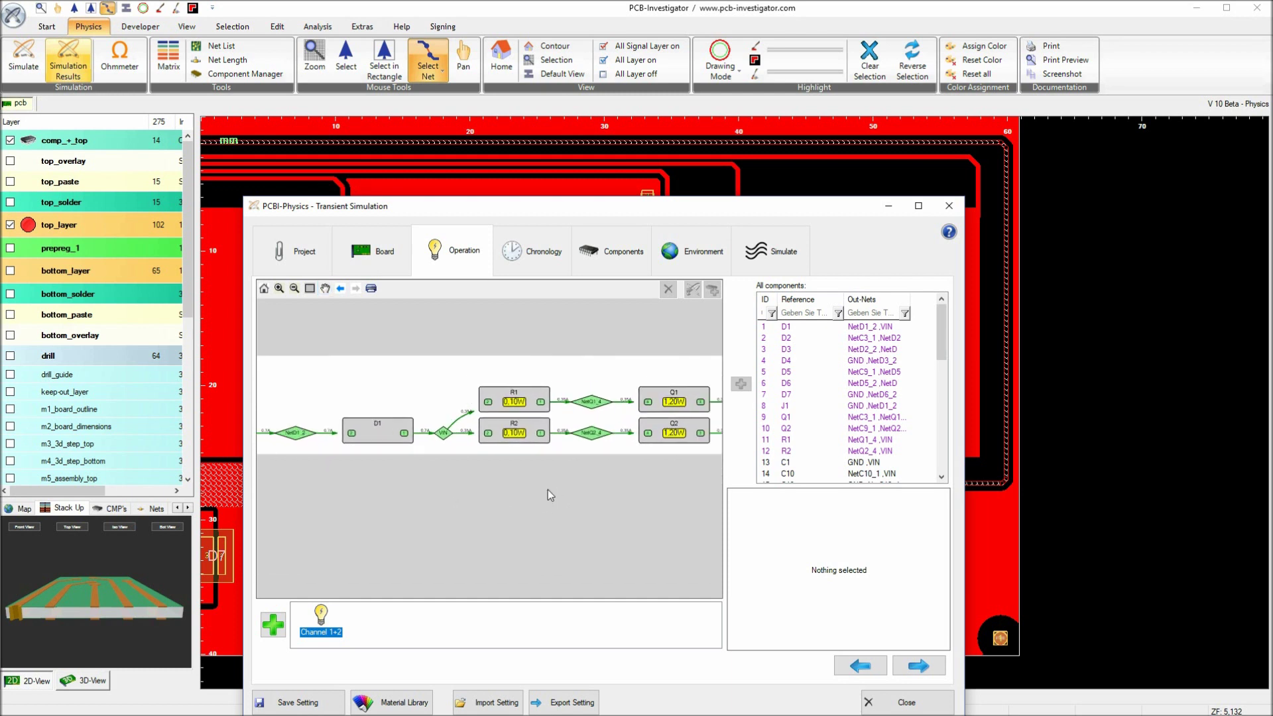
pyautogui.scroll(-4, 494, 481)
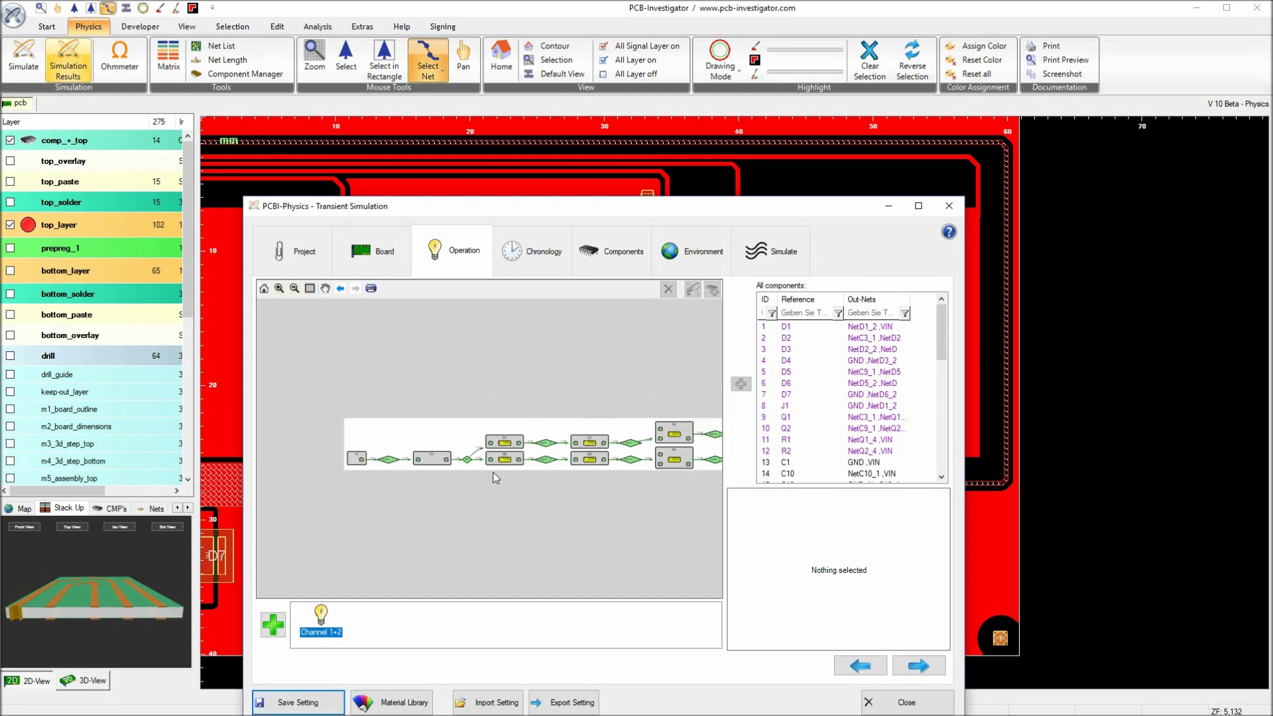
pyautogui.scroll(3, 650, 468)
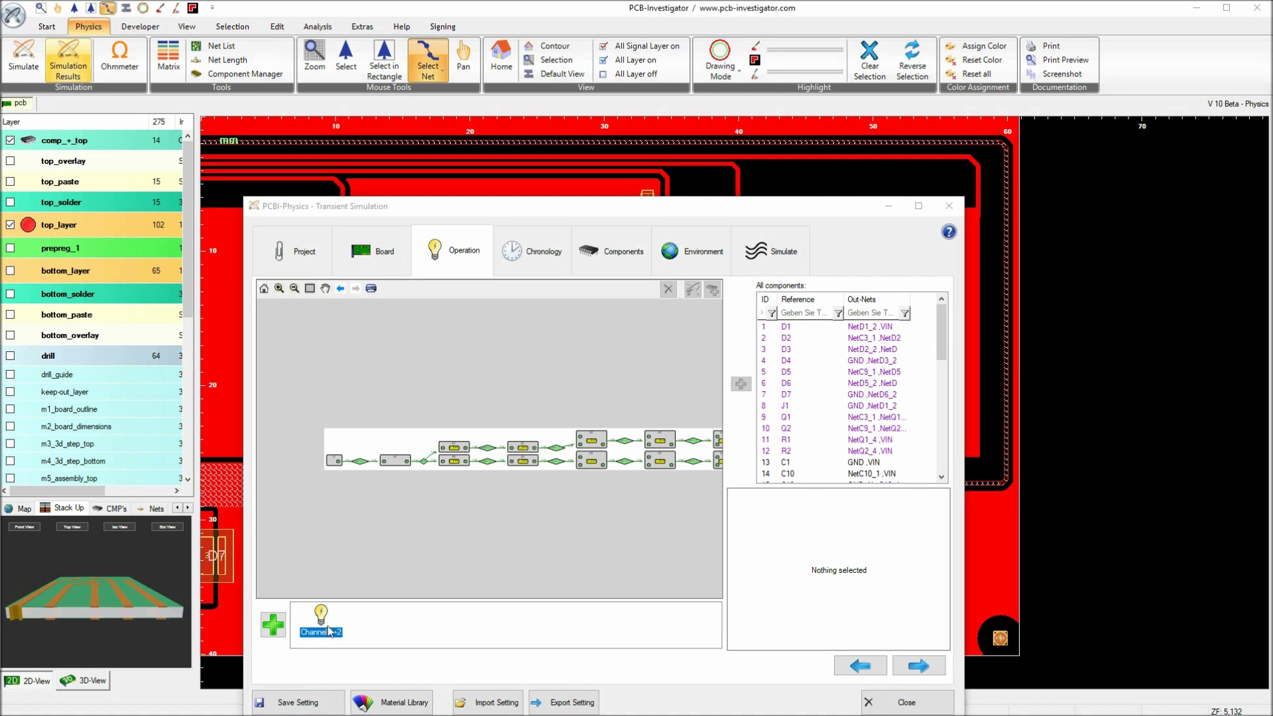
# - Duplicate the Channel 1+2 operation state as Channel 1+3
pyautogui.rightClick(329, 632)
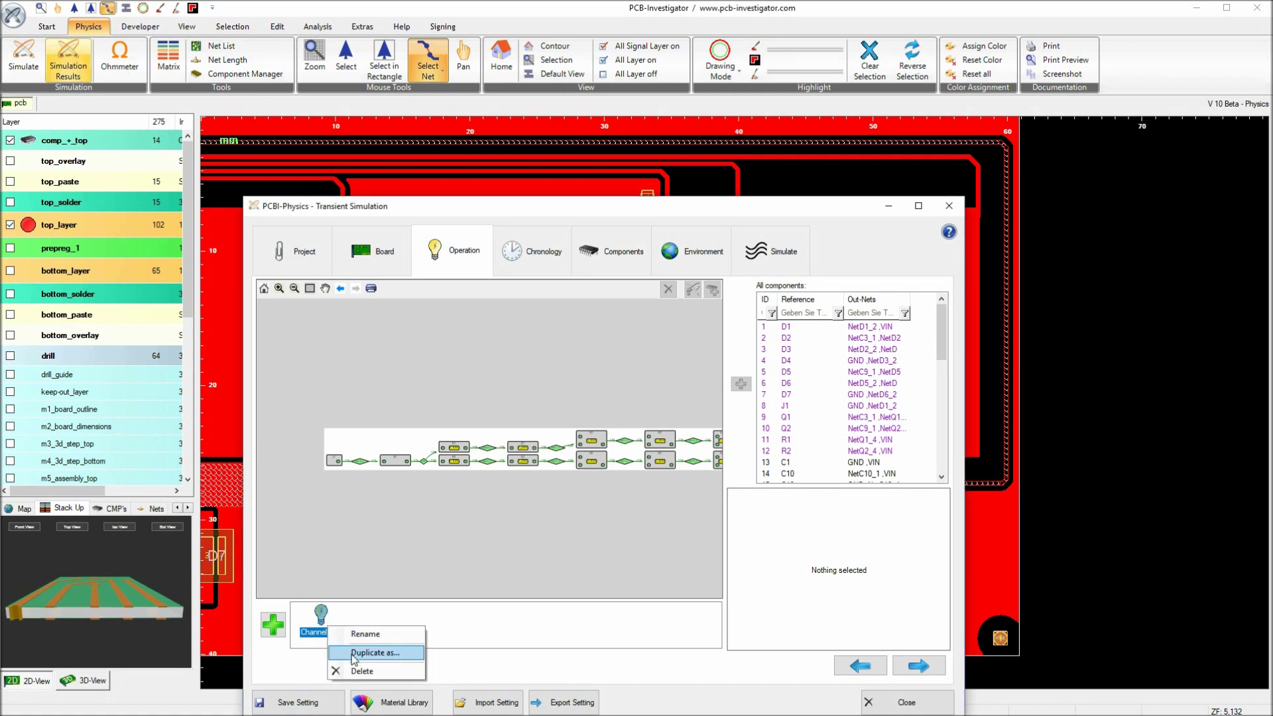
pyautogui.click(371, 653)
pyautogui.press('End')
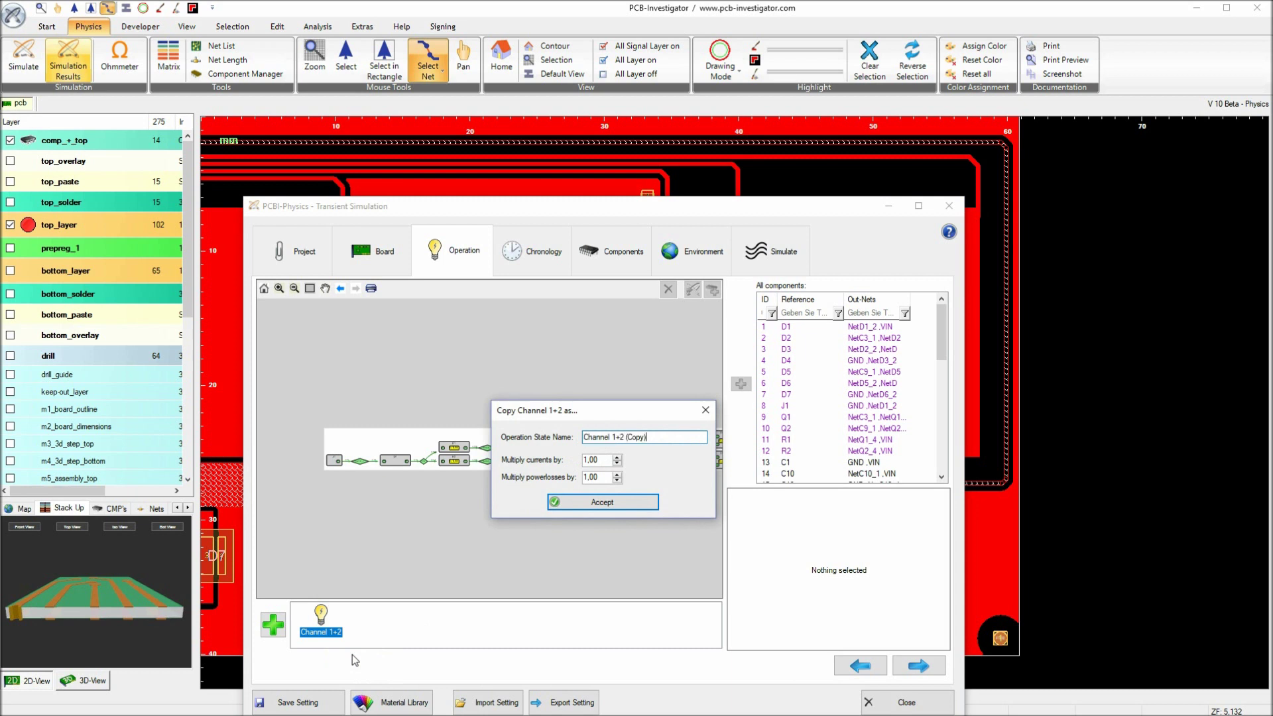
pyautogui.write('3')
pyautogui.press('Return')
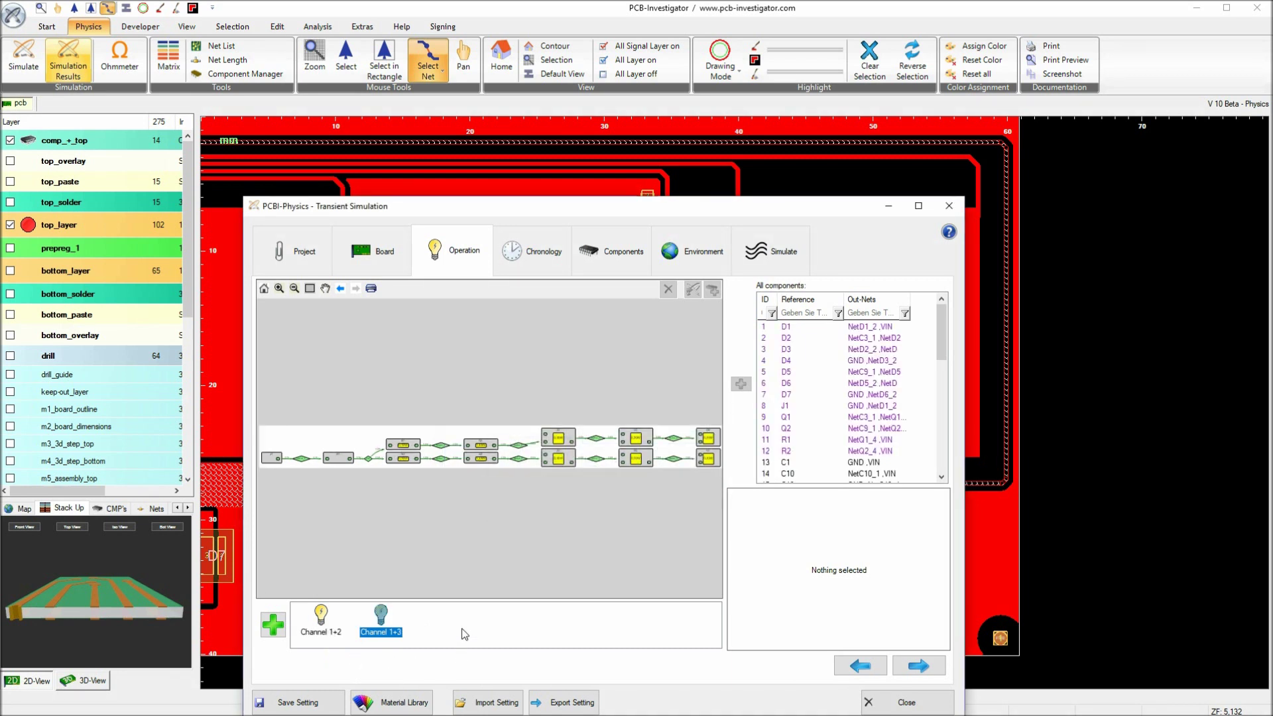
# - Remove D7, NetD6_2, D6 and NetD5_2 from the end of the second branch in the Channel 1+3 state
pyautogui.scroll(3, 459, 560)
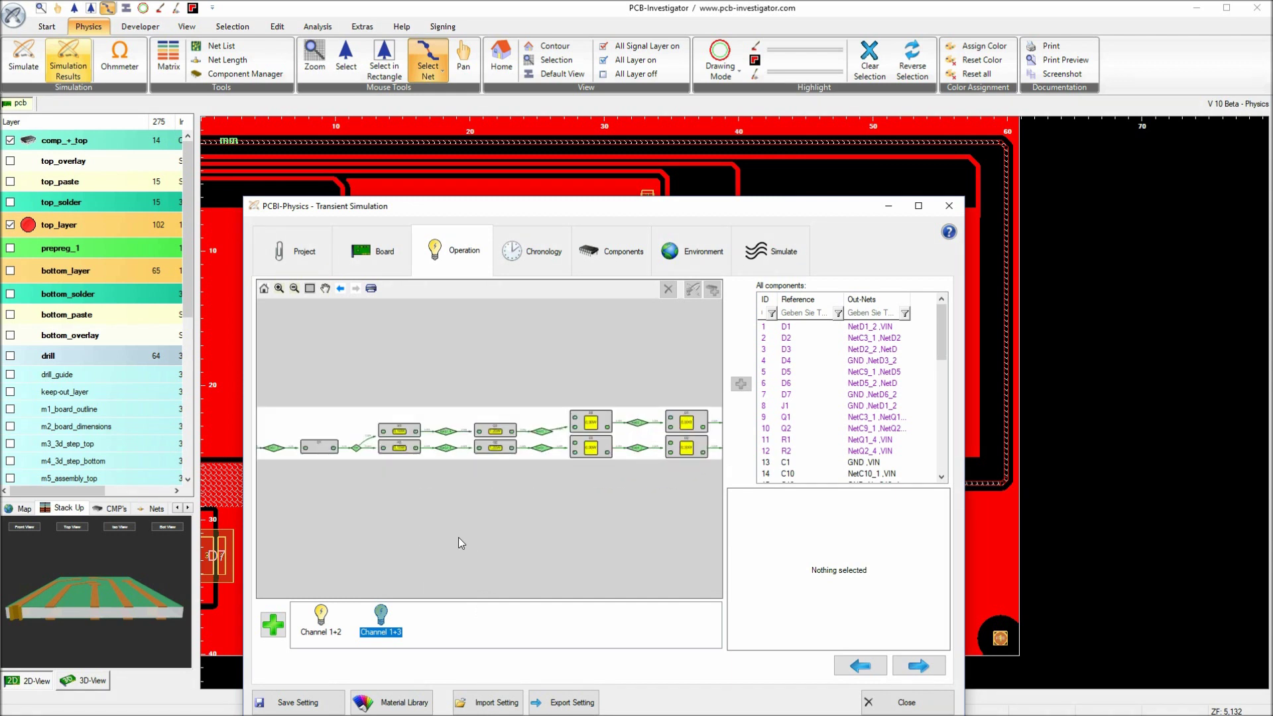
pyautogui.scroll(2, 450, 524)
pyautogui.scroll(-5, 597, 475)
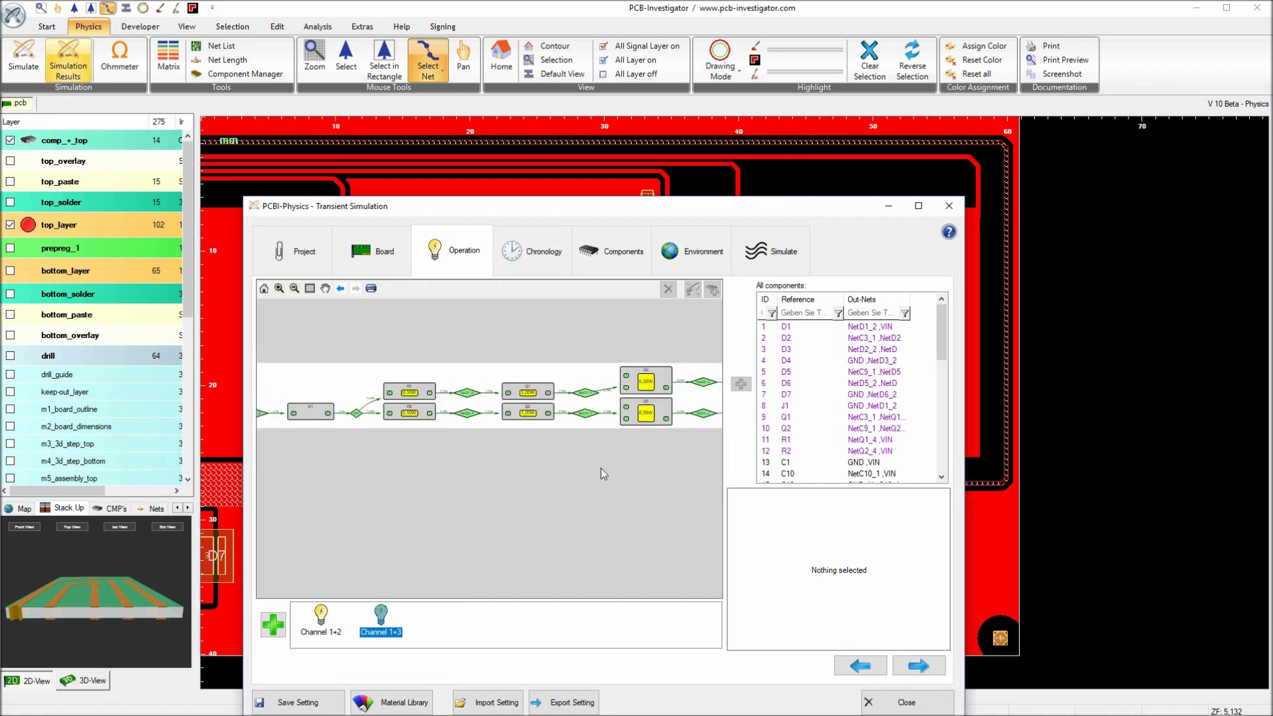
pyautogui.scroll(2, 662, 454)
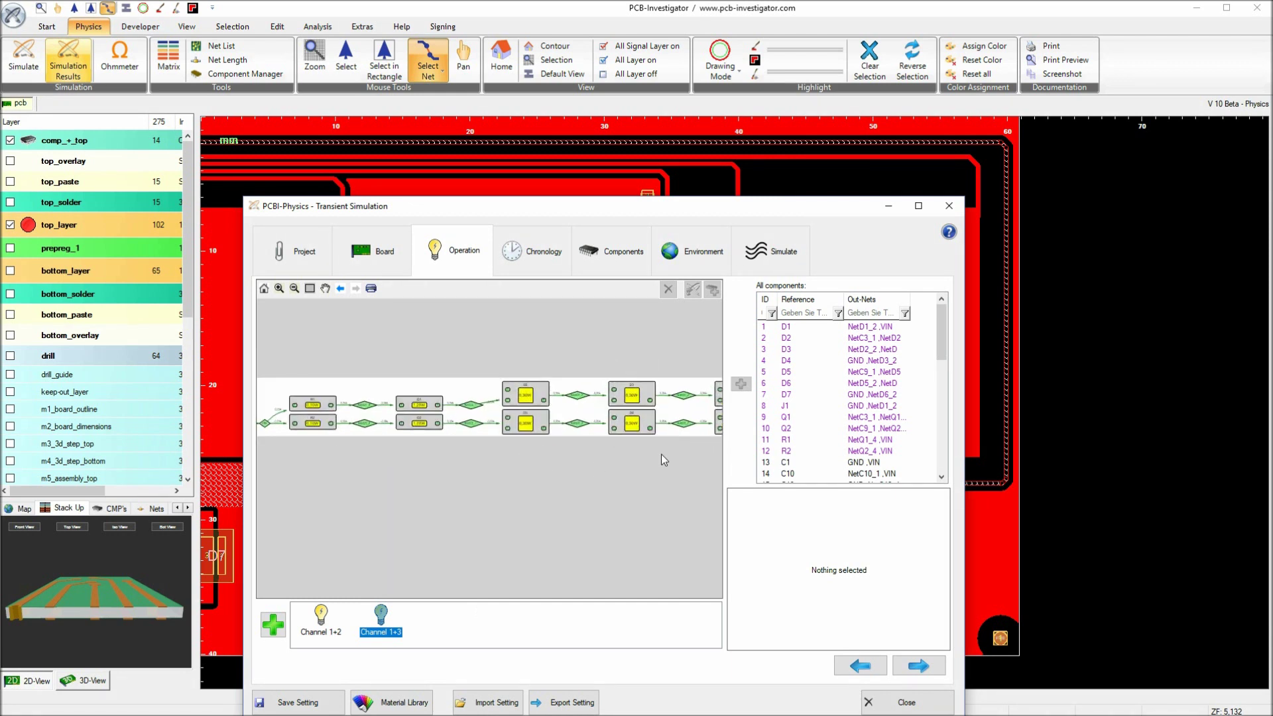
pyautogui.click(710, 431)
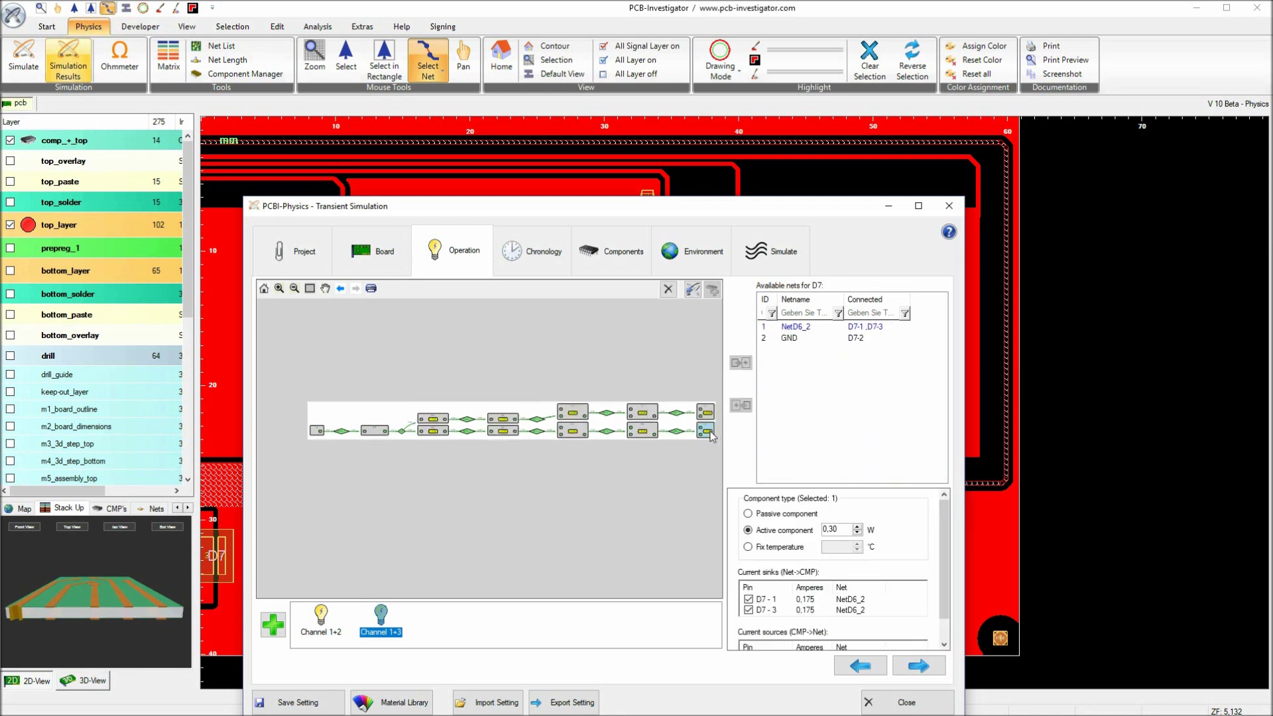
pyautogui.click(678, 432)
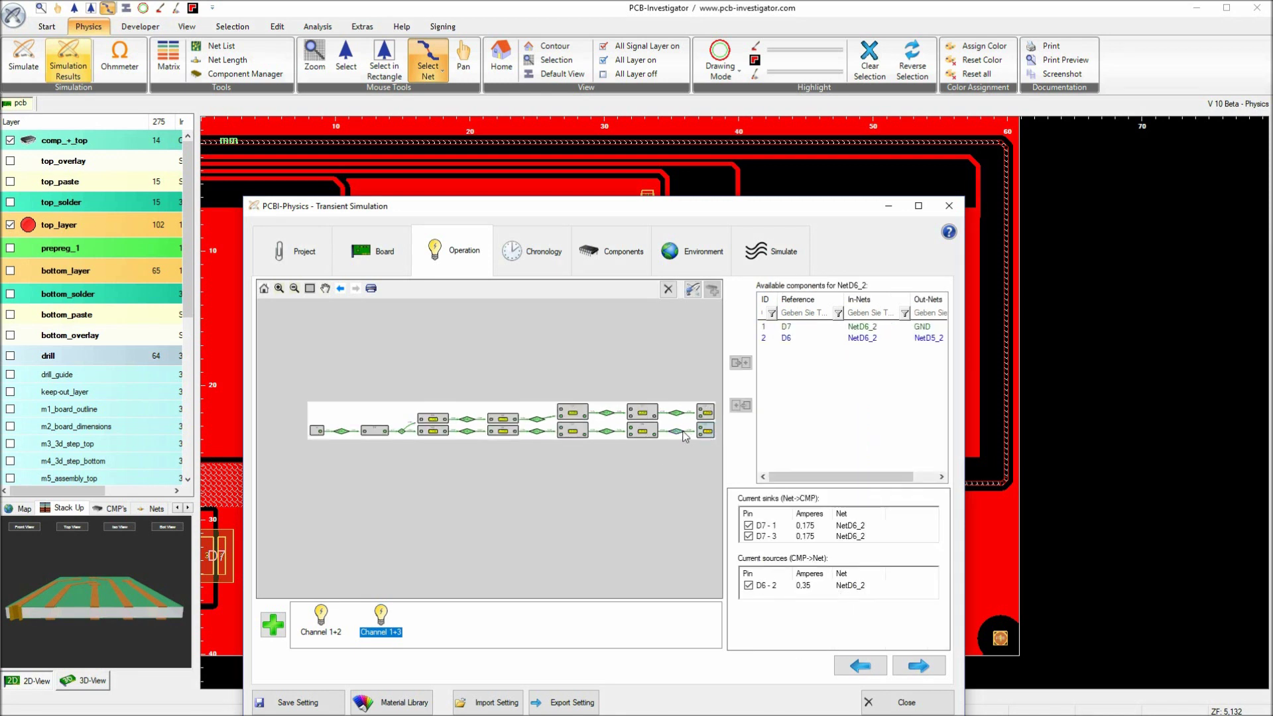
pyautogui.click(718, 428)
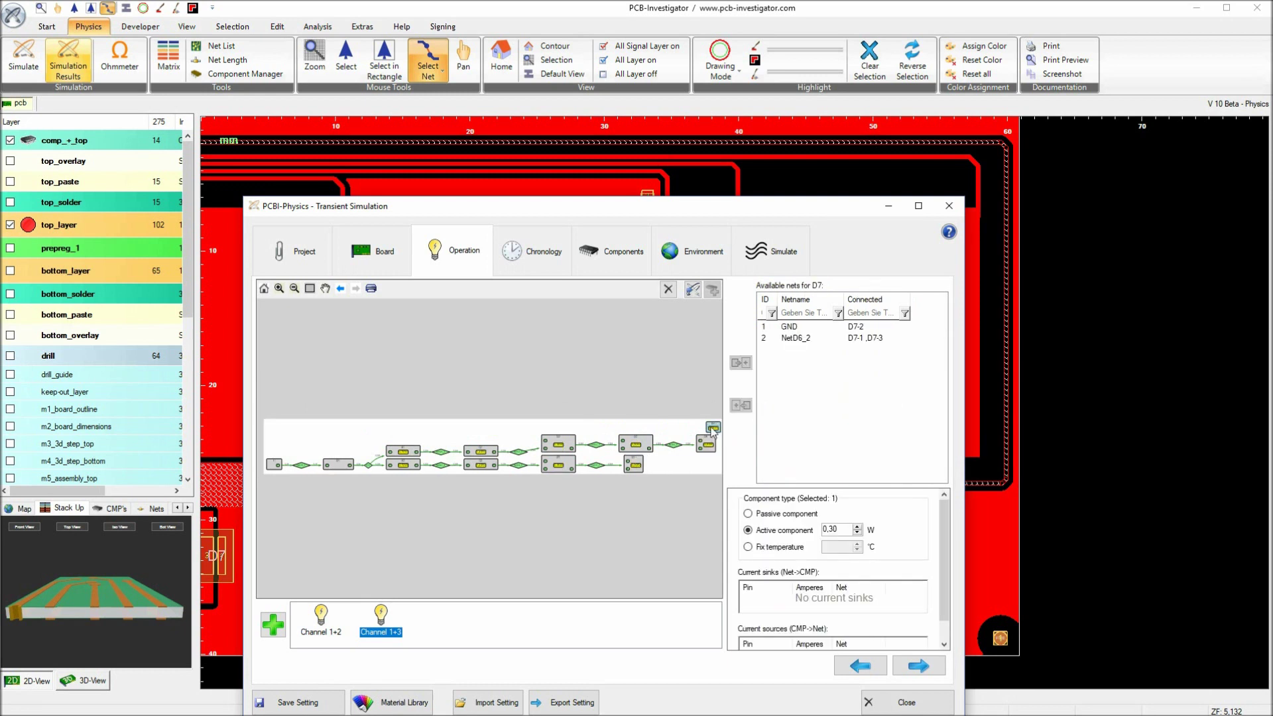
pyautogui.press('Delete')
pyautogui.click(640, 455)
pyautogui.press('Delete')
pyautogui.click(596, 458)
pyautogui.press('Delete')
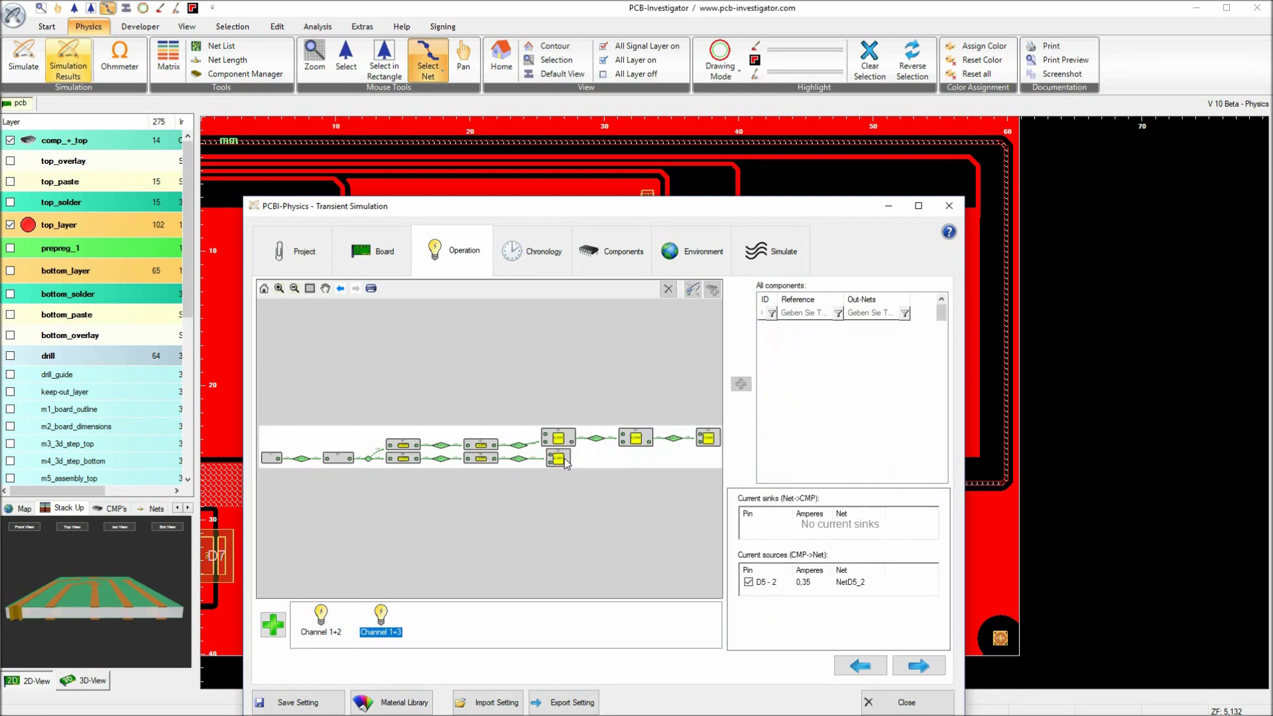
# - Remove the rest of the second branch back to VIN: D5, NetC9_1, Q2, NetQ2_4 and R2
pyautogui.click(563, 459)
pyautogui.press('Delete')
pyautogui.click(522, 458)
pyautogui.press('Delete')
pyautogui.click(481, 457)
pyautogui.press('Delete')
pyautogui.click(438, 457)
pyautogui.press('Delete')
pyautogui.click(408, 459)
pyautogui.press('Delete')
# - Add R4 as an output of VIN and extend the new branch through NetQ3_4 and Q3 to NetC13_1
pyautogui.scroll(6, 373, 461)
pyautogui.click(365, 423)
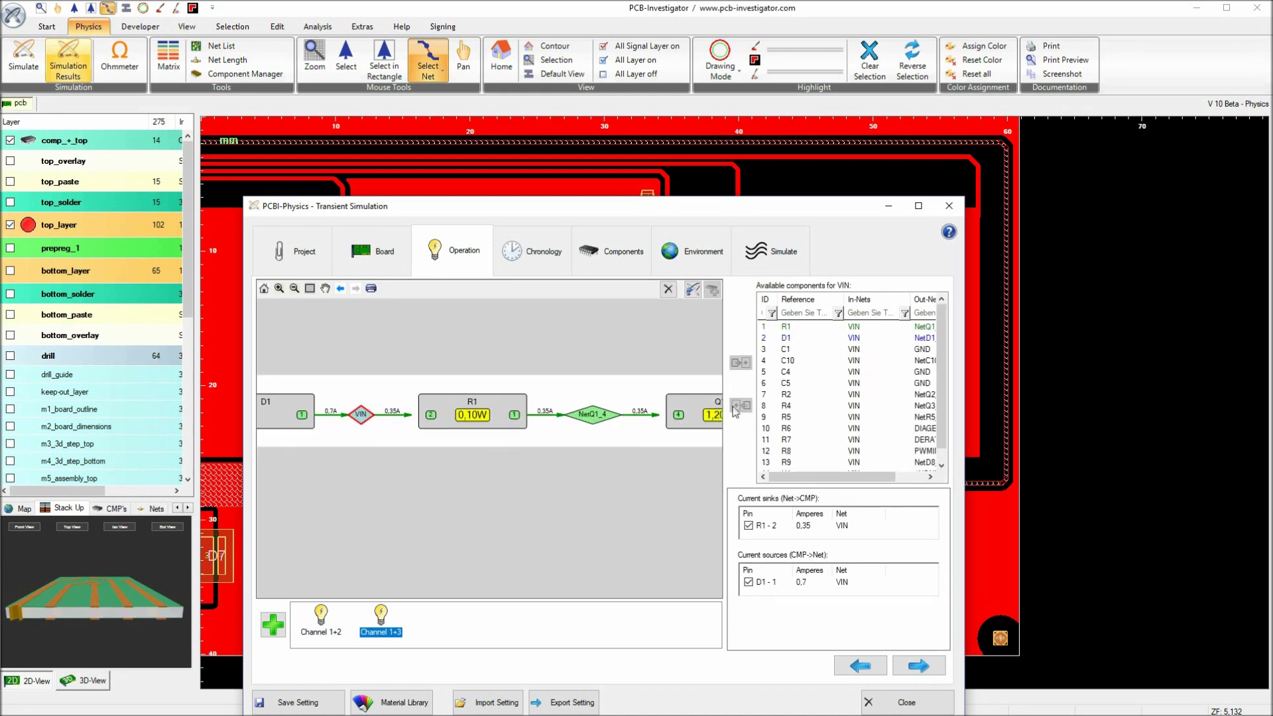
pyautogui.click(787, 405)
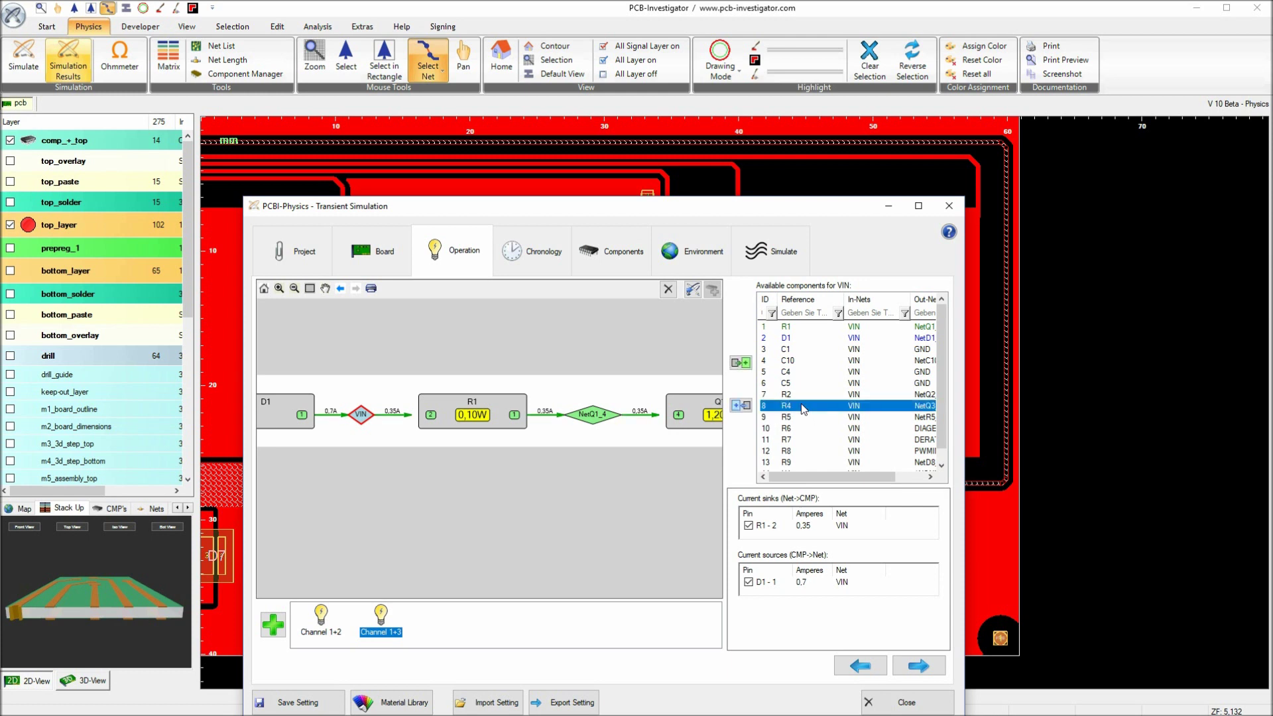
pyautogui.click(741, 363)
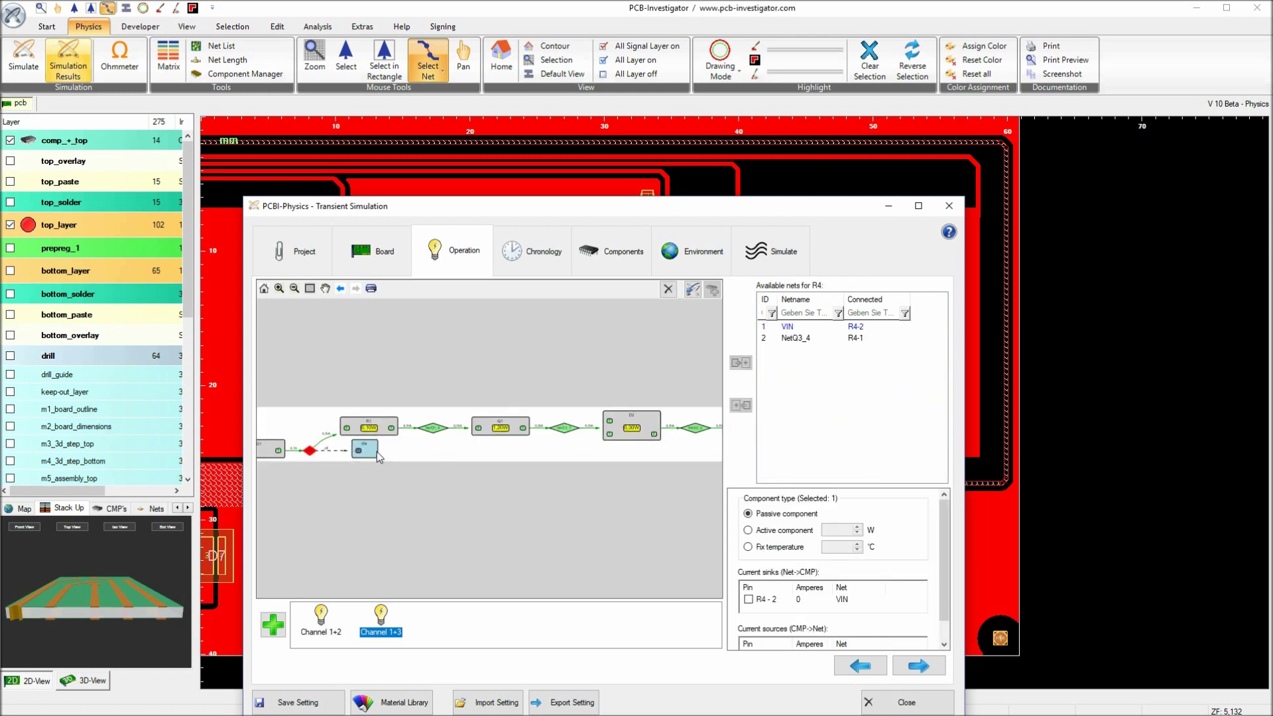
pyautogui.doubleClick(811, 339)
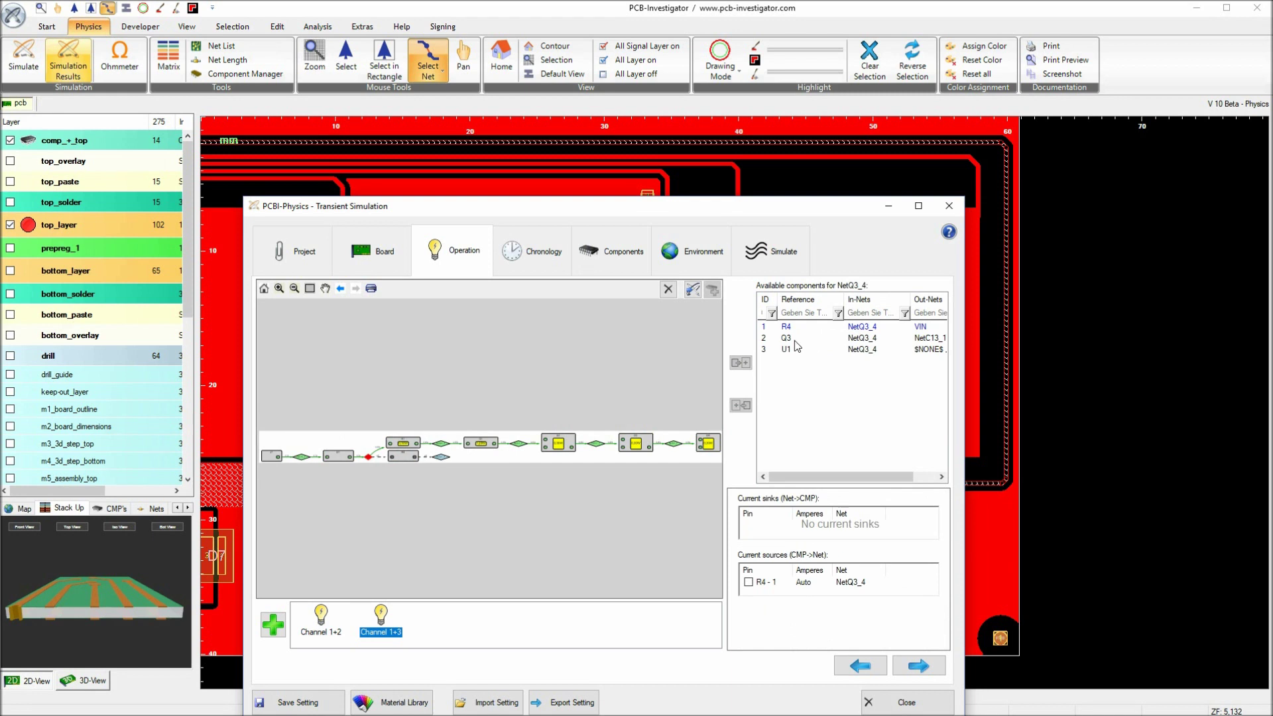
pyautogui.doubleClick(796, 339)
pyautogui.doubleClick(796, 339)
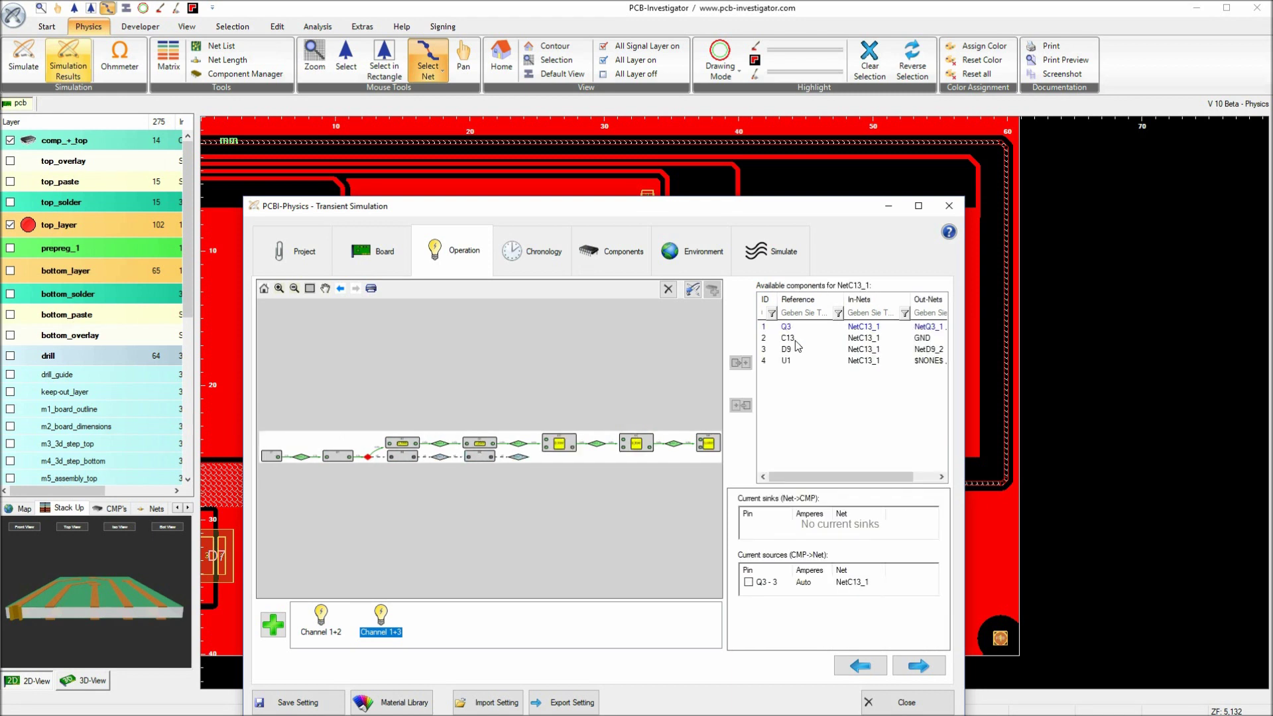
# - Extend the new branch from NetC13_1 through D9, NetD9_2, D10 and NetD10_2 to D11
pyautogui.doubleClick(796, 350)
pyautogui.doubleClick(799, 342)
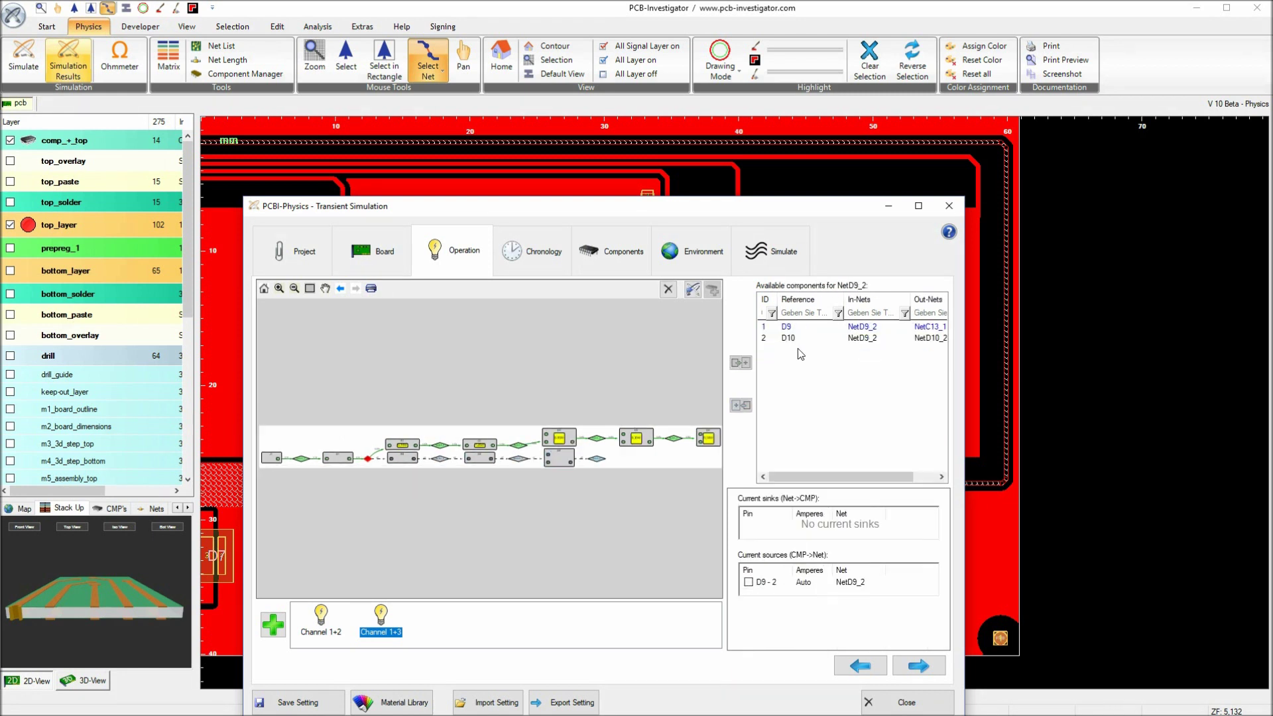
pyautogui.doubleClick(799, 338)
pyautogui.doubleClick(799, 339)
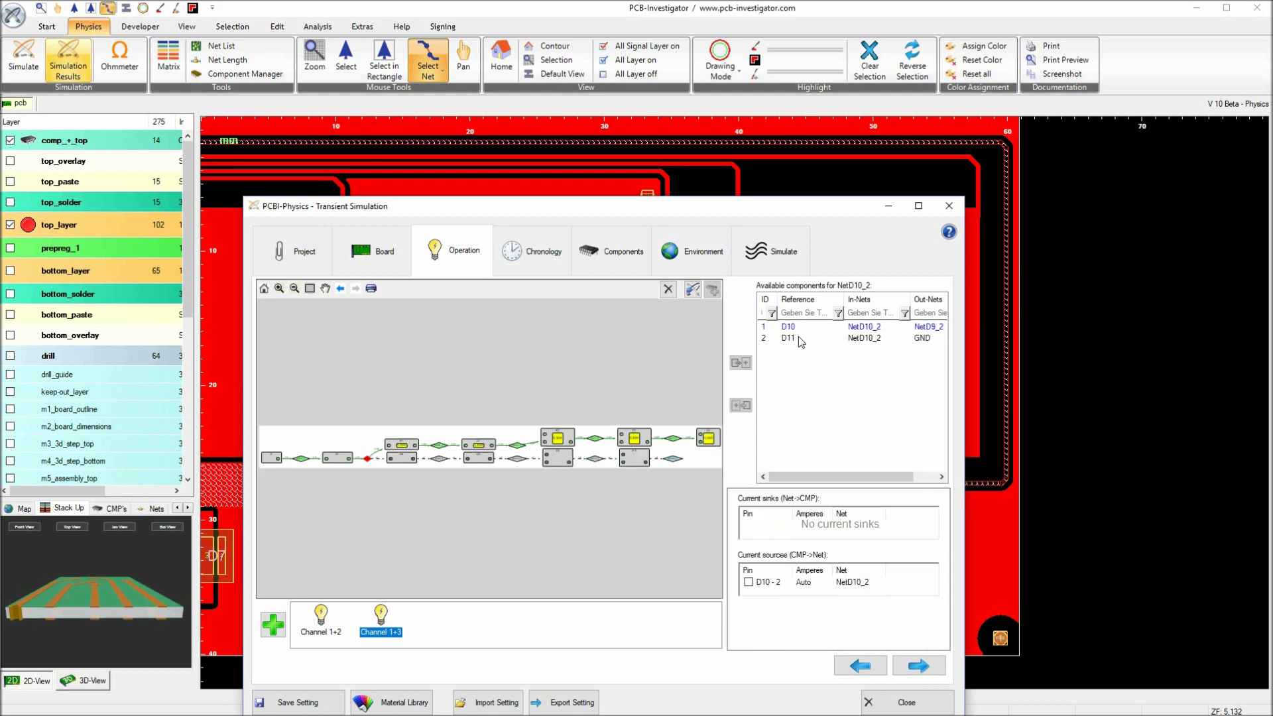
pyautogui.doubleClick(799, 340)
pyautogui.click(554, 526)
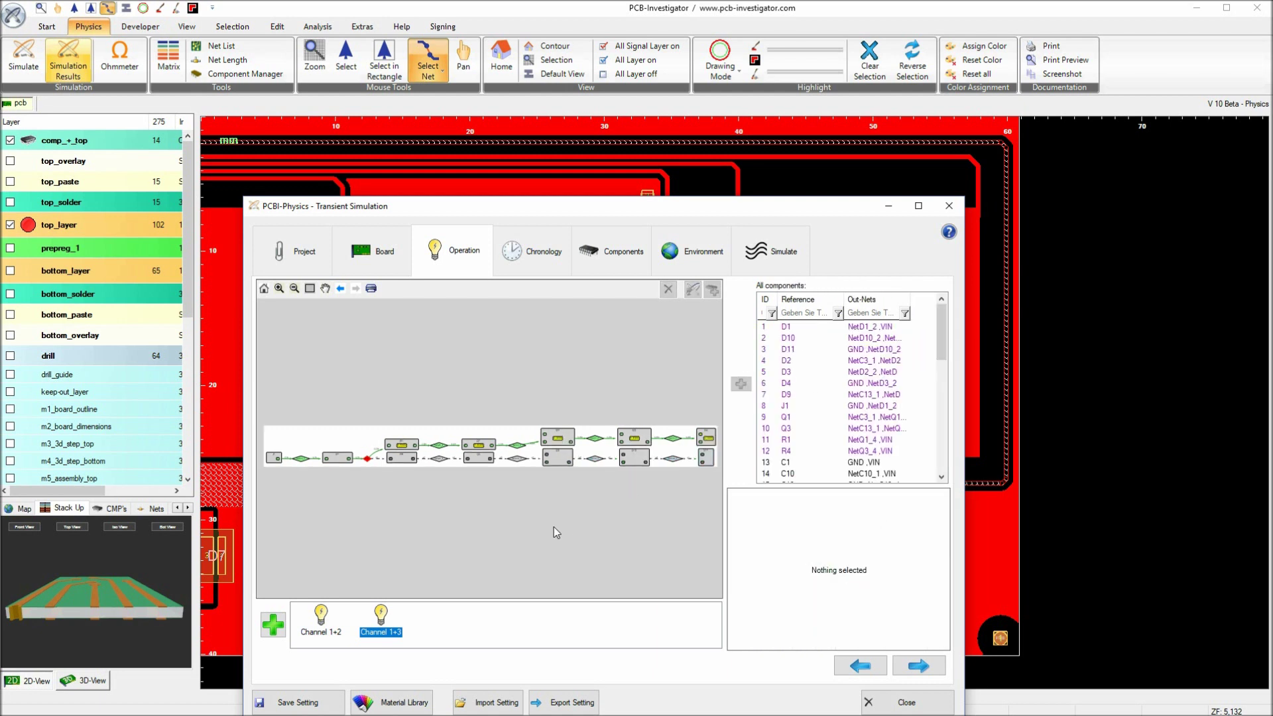
# - Activate all current sinks along the new branch from R4 to D11 and set them to 0.35 A each
pyautogui.moveTo(694, 470); pyautogui.dragTo(379, 460)
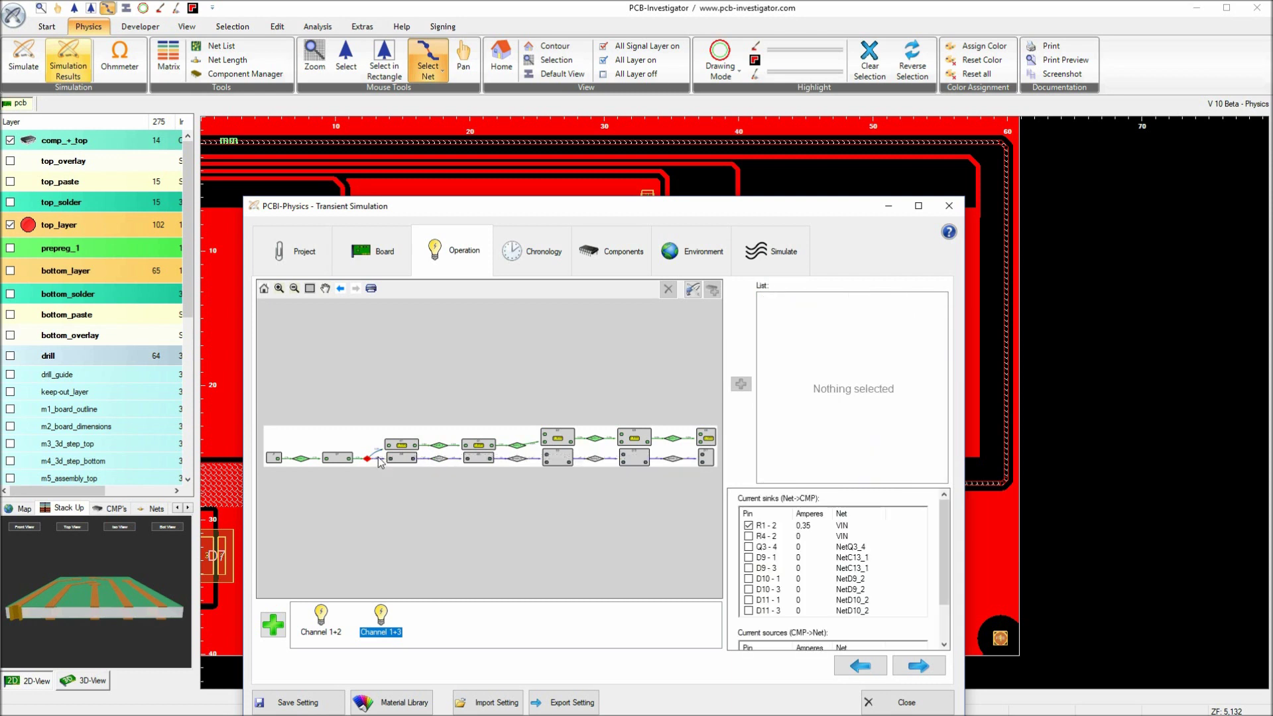
pyautogui.rightClick(821, 569)
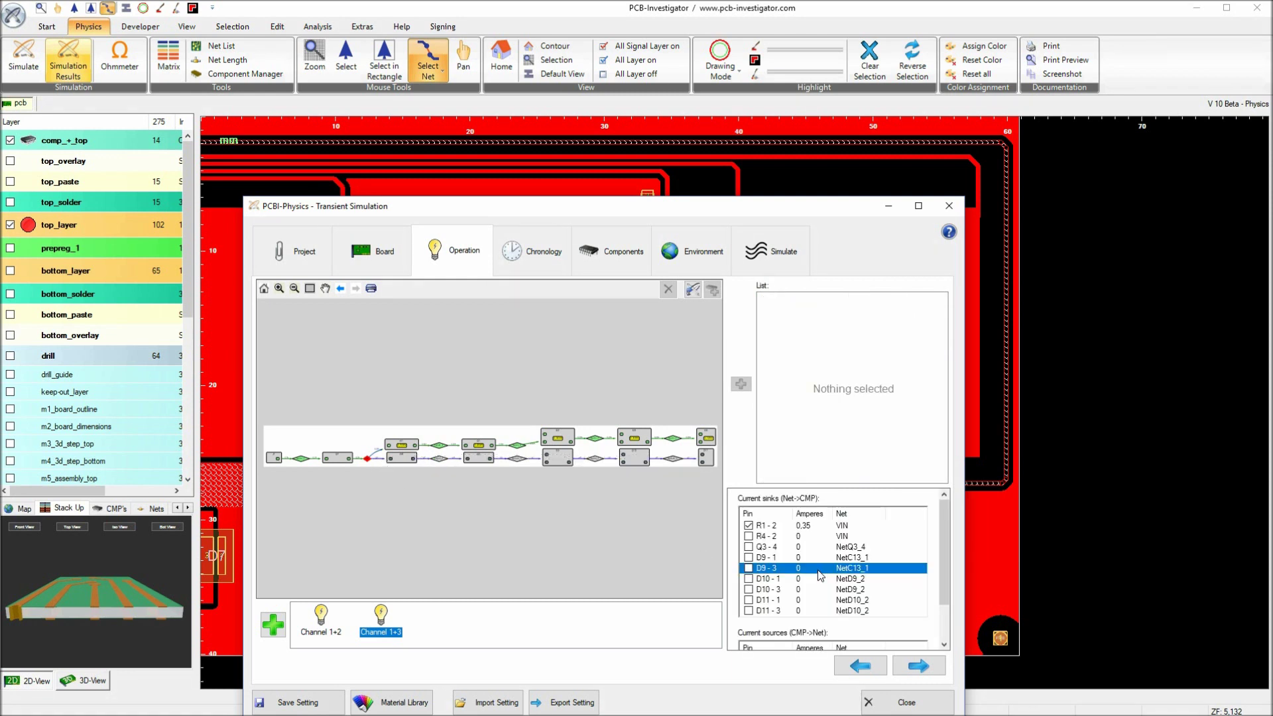
pyautogui.click(866, 578)
pyautogui.rightClick(778, 557)
pyautogui.moveTo(862, 596)
pyautogui.click(975, 599)
pyautogui.write('0.1')
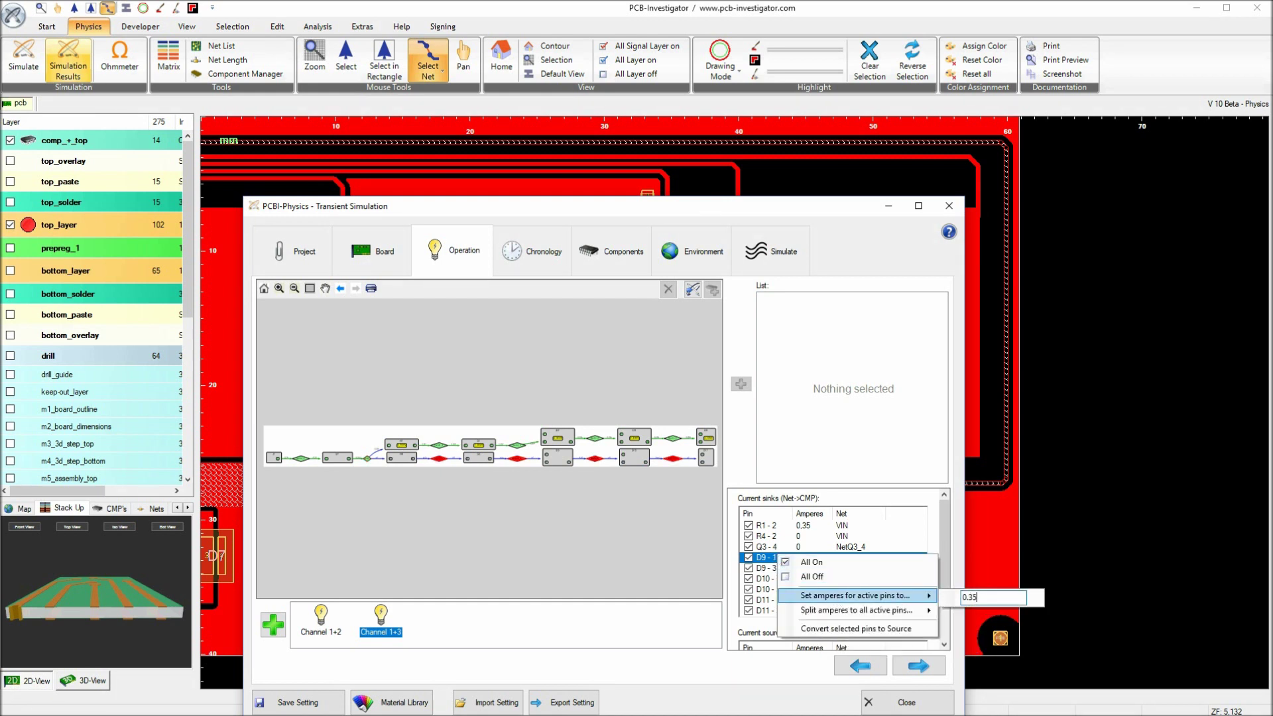
pyautogui.write('5')
pyautogui.press('Return')
pyautogui.click(599, 528)
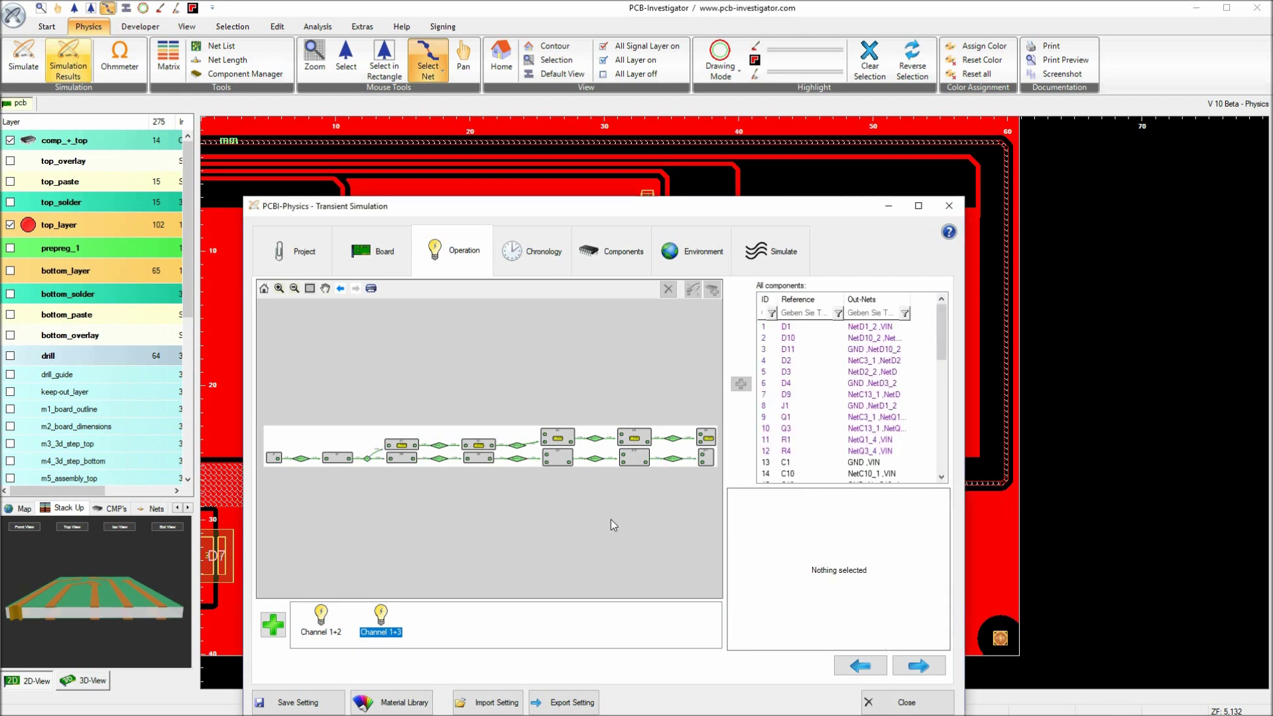
# - Define D9, D10 and D11 together as active components with a power loss of 0.30 W each
pyautogui.scroll(5, 707, 460)
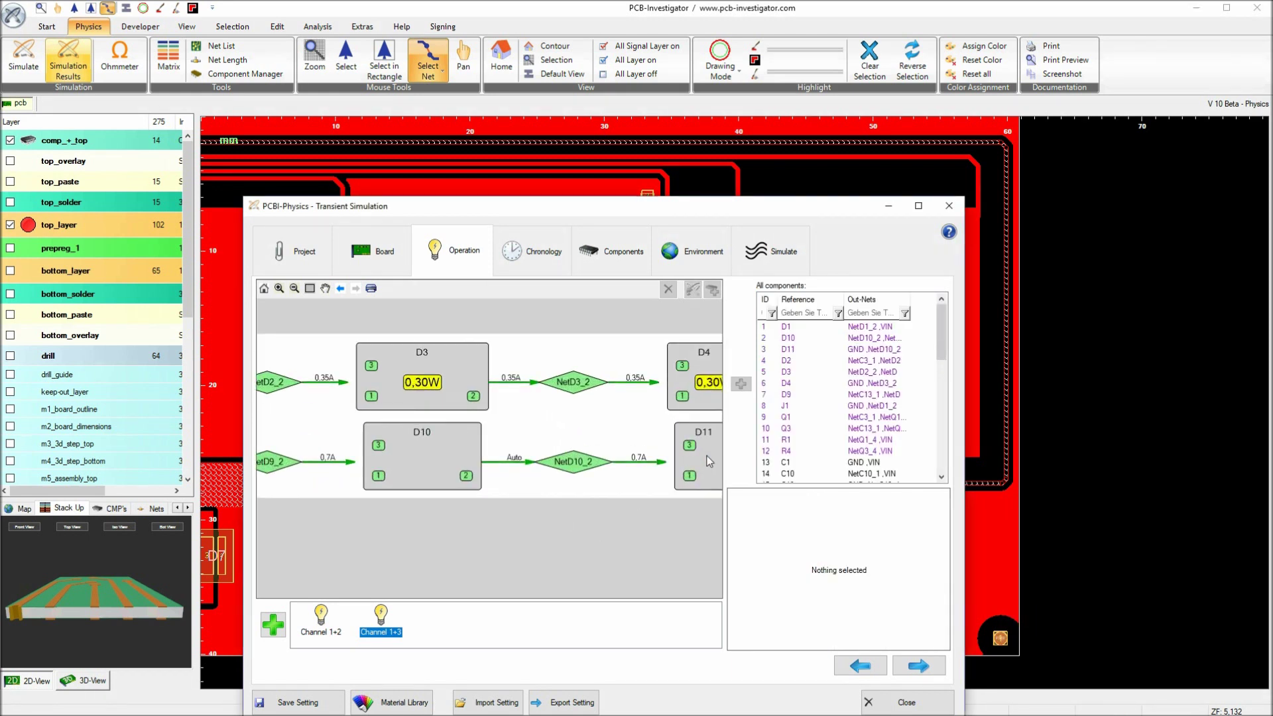
pyautogui.click(709, 463)
pyautogui.keyDown('ctrl'); pyautogui.click(421, 463); pyautogui.keyUp('ctrl')
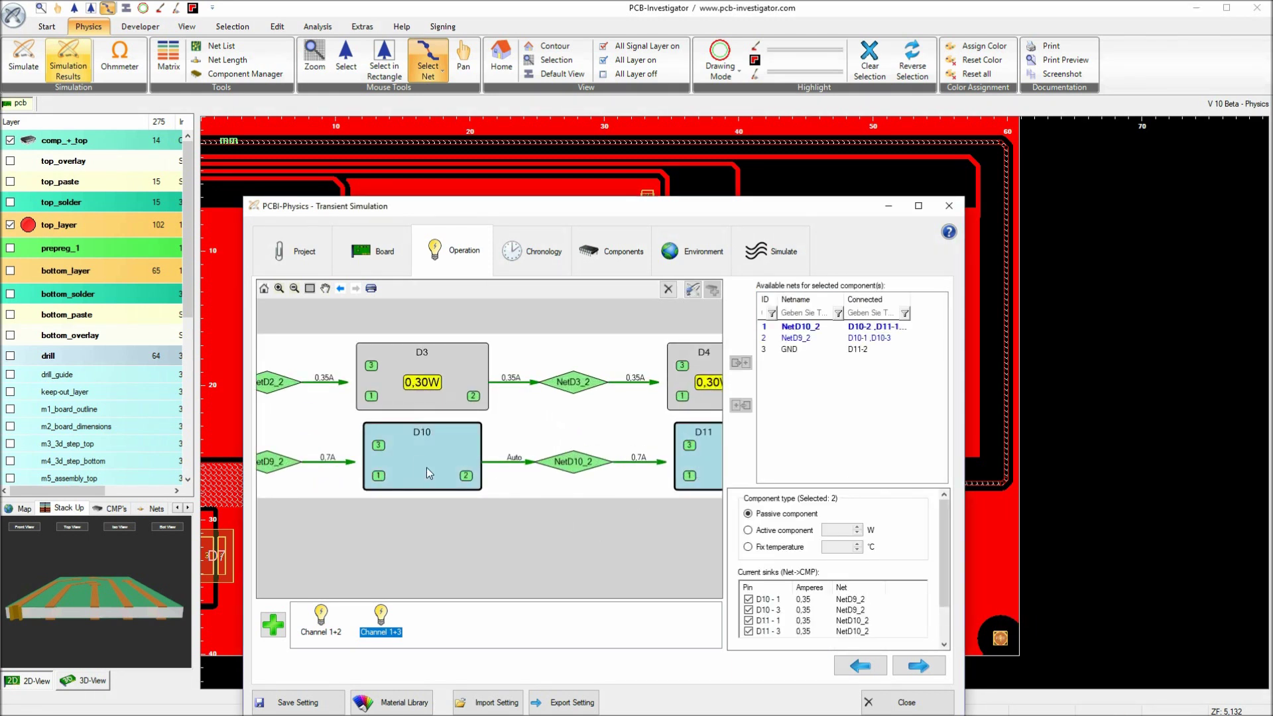
pyautogui.scroll(-6, 377, 492)
pyautogui.keyDown('ctrl'); pyautogui.click(276, 471); pyautogui.keyUp('ctrl')
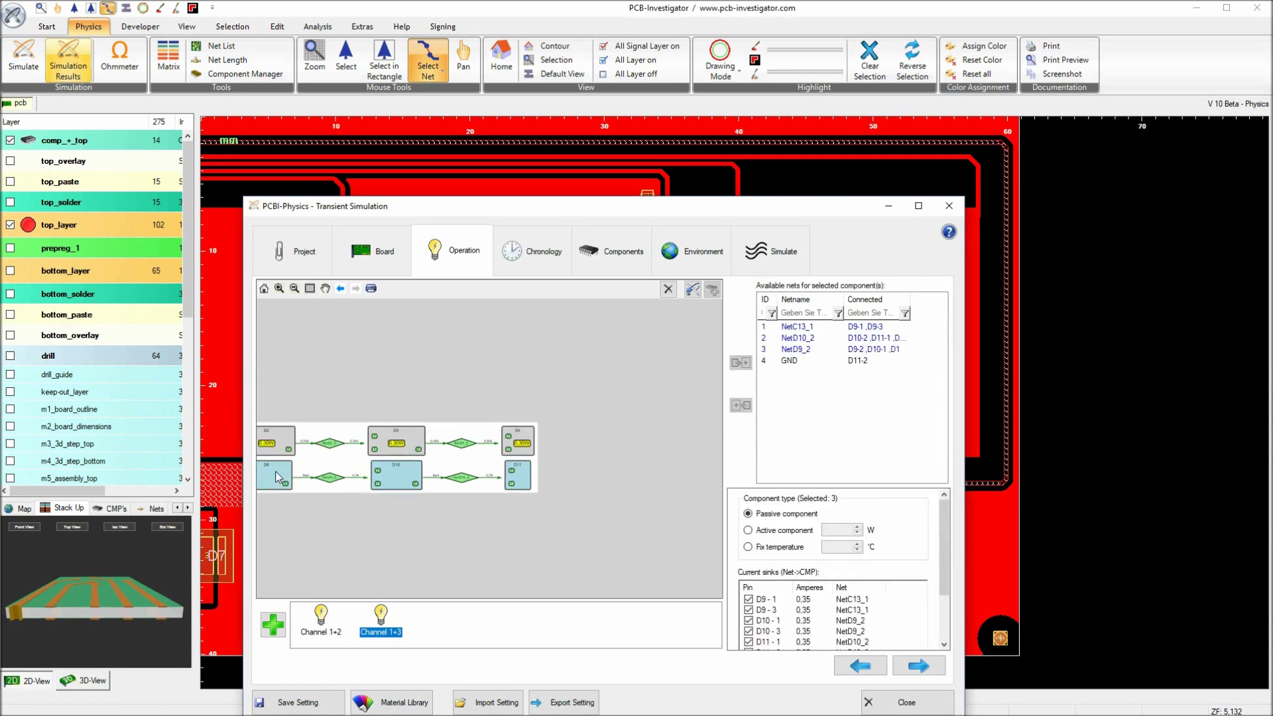
pyautogui.click(796, 531)
pyautogui.press('Return')
pyautogui.click(460, 510)
# - Define Q3 in the new branch as an active component with a power loss of 1.20 W
pyautogui.moveTo(406, 528); pyautogui.dragTo(668, 539)
pyautogui.scroll(2, 438, 516)
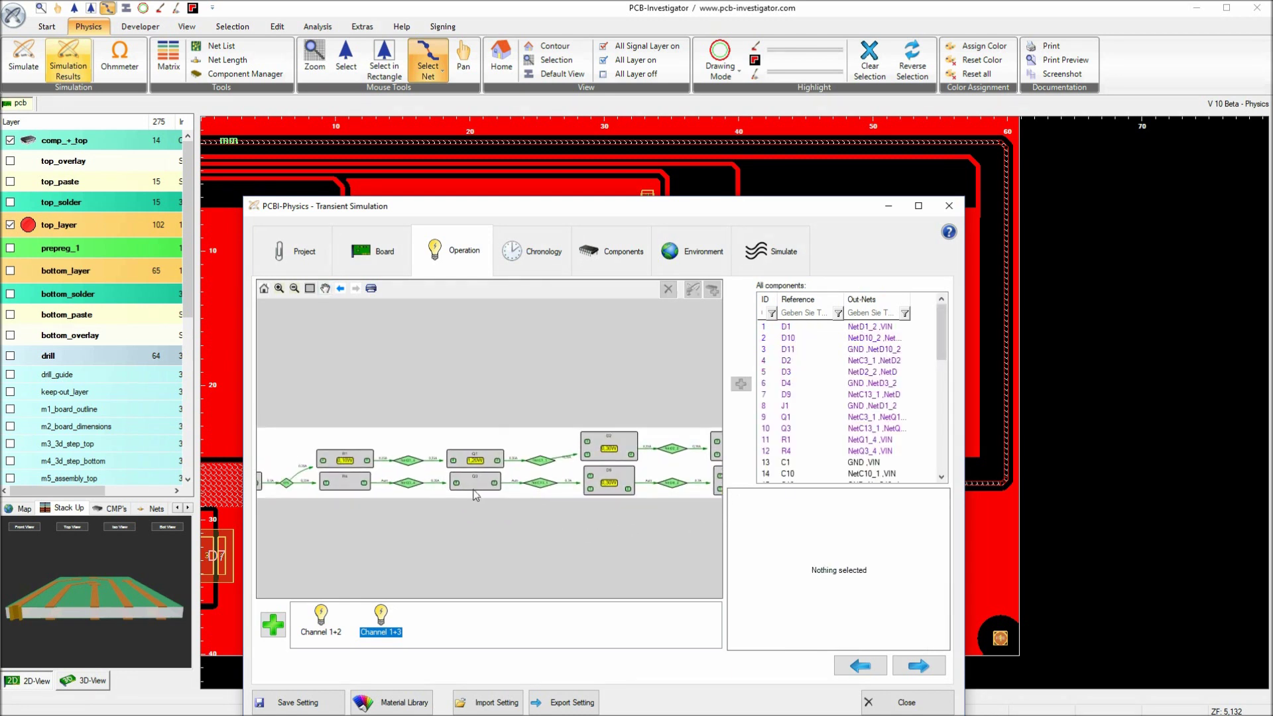
pyautogui.click(480, 482)
pyautogui.click(778, 532)
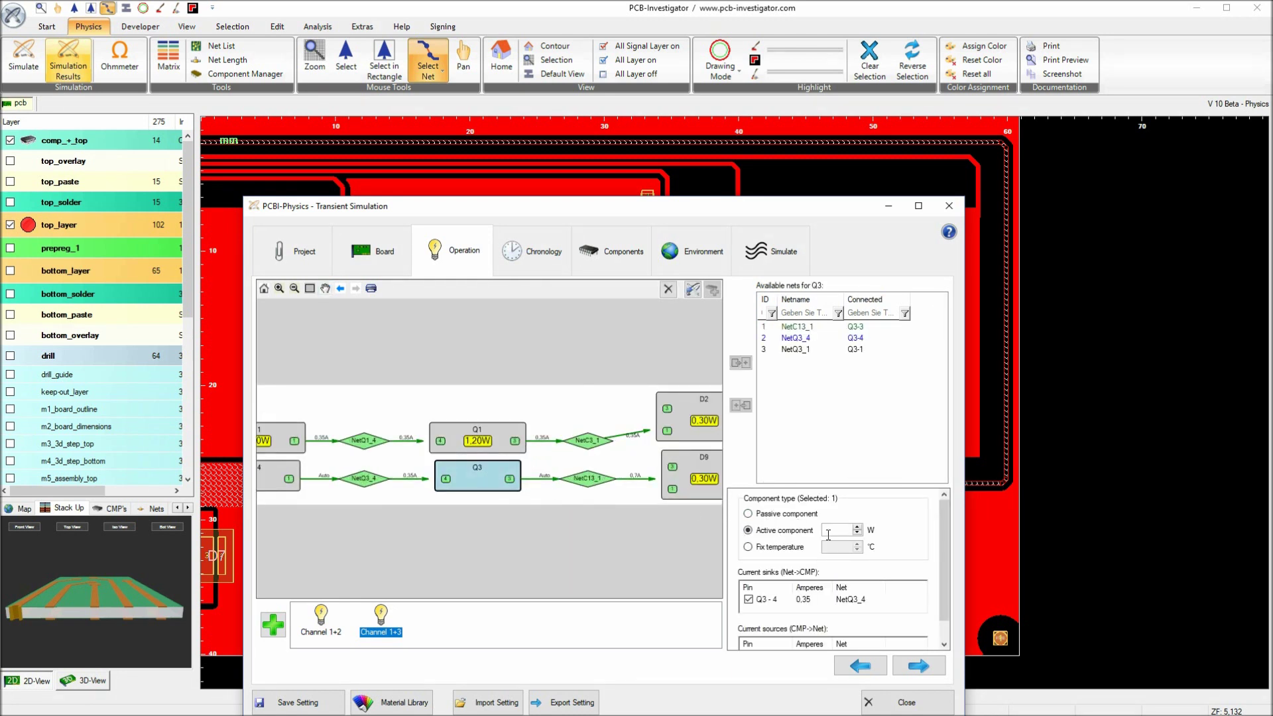
pyautogui.press('Return')
# - Define R4 as an active component with a power loss of 0.10 W
pyautogui.moveTo(471, 542); pyautogui.dragTo(548, 533)
pyautogui.click(373, 483)
pyautogui.click(799, 530)
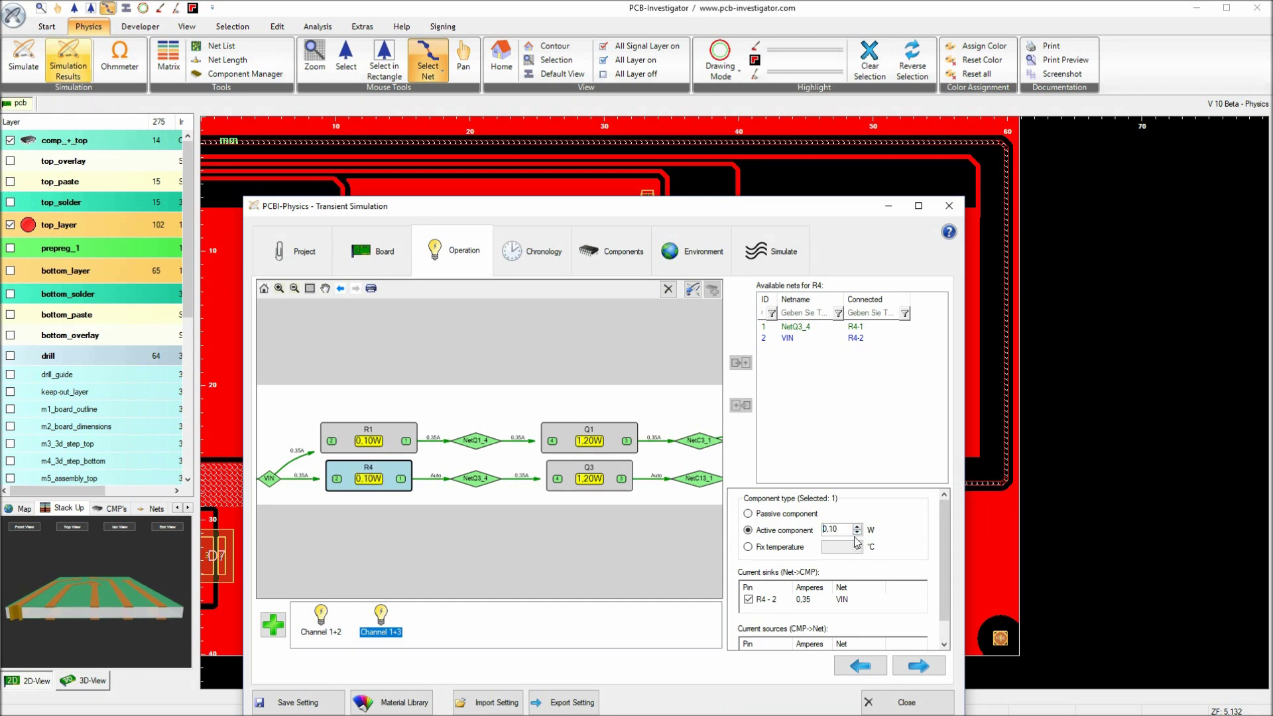
pyautogui.click(424, 500)
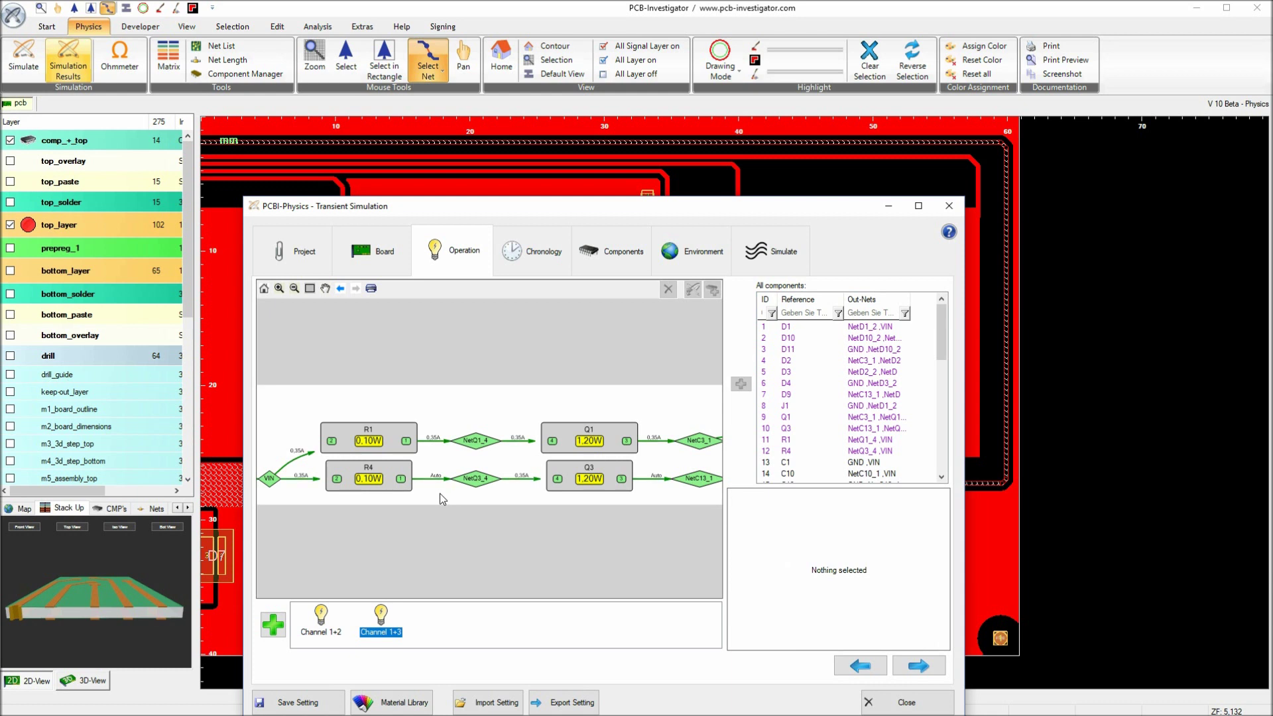
# - Set the current source at R4 pin 1 feeding NetQ3_4 to 0.35 A
pyautogui.click(438, 481)
pyautogui.scroll(2, 438, 487)
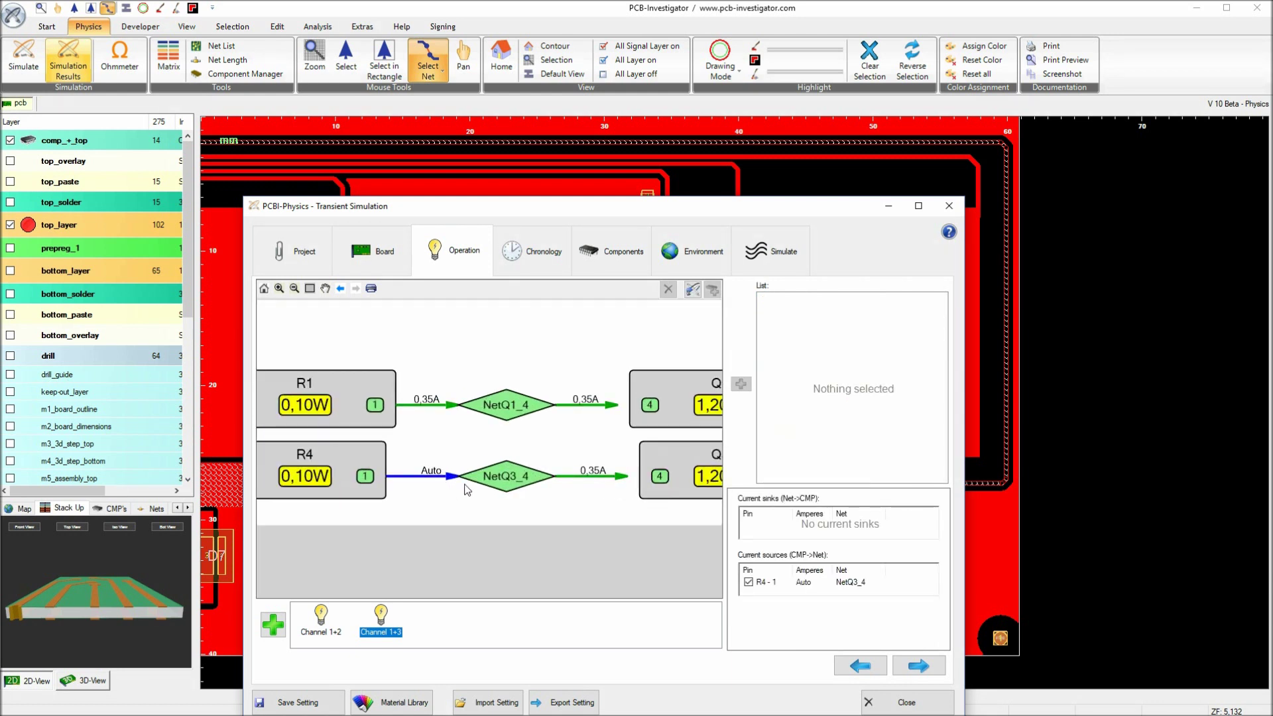
pyautogui.rightClick(834, 584)
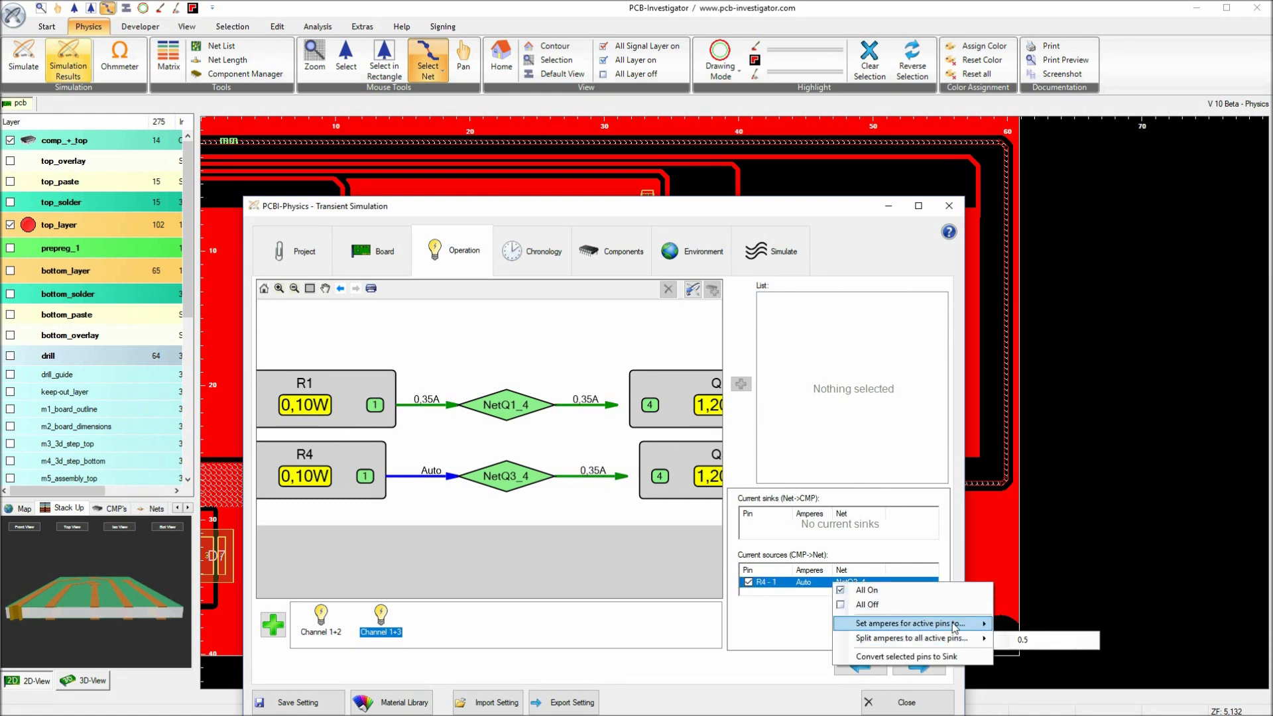
pyautogui.click(1039, 624)
pyautogui.press('BackSpace')
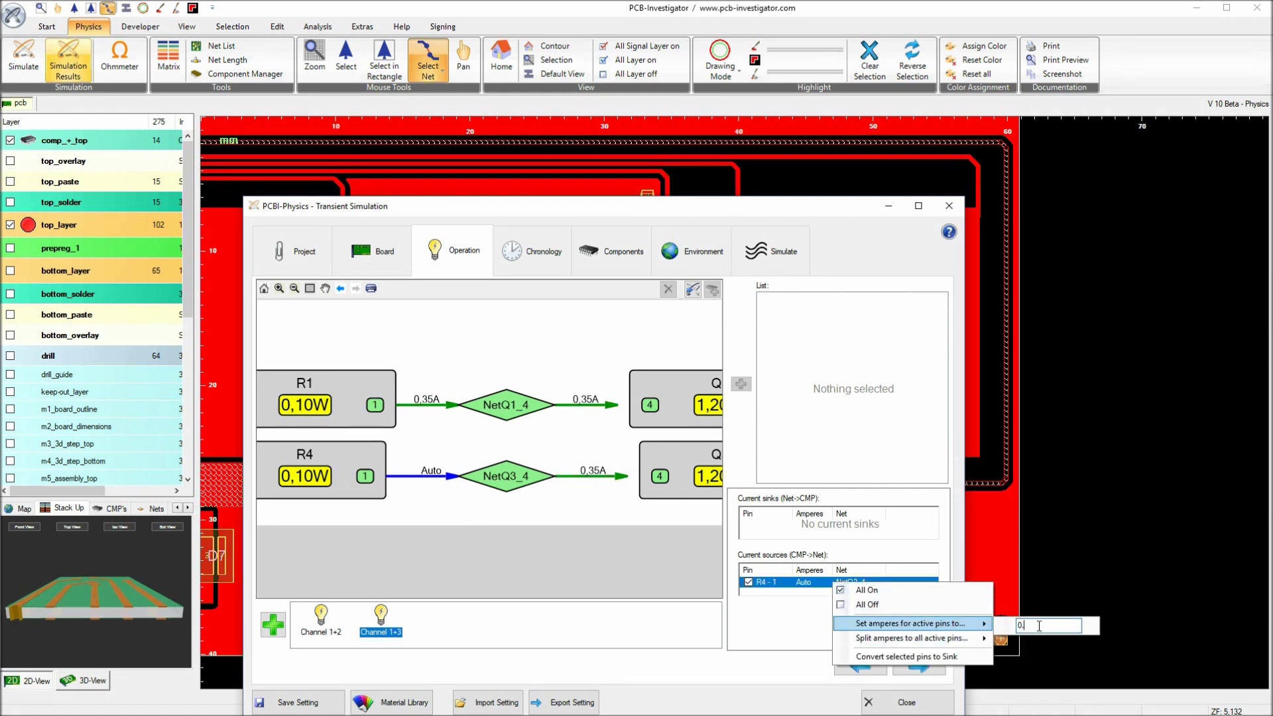
pyautogui.press('Return')
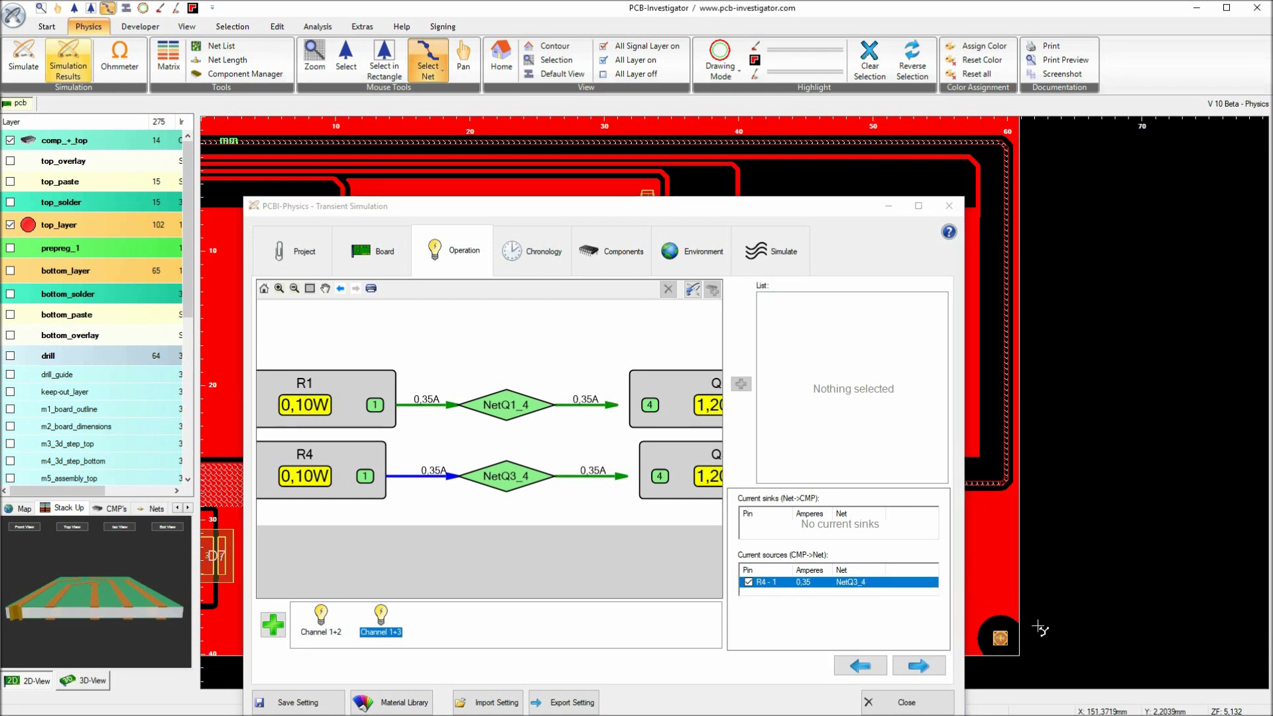
pyautogui.click(556, 511)
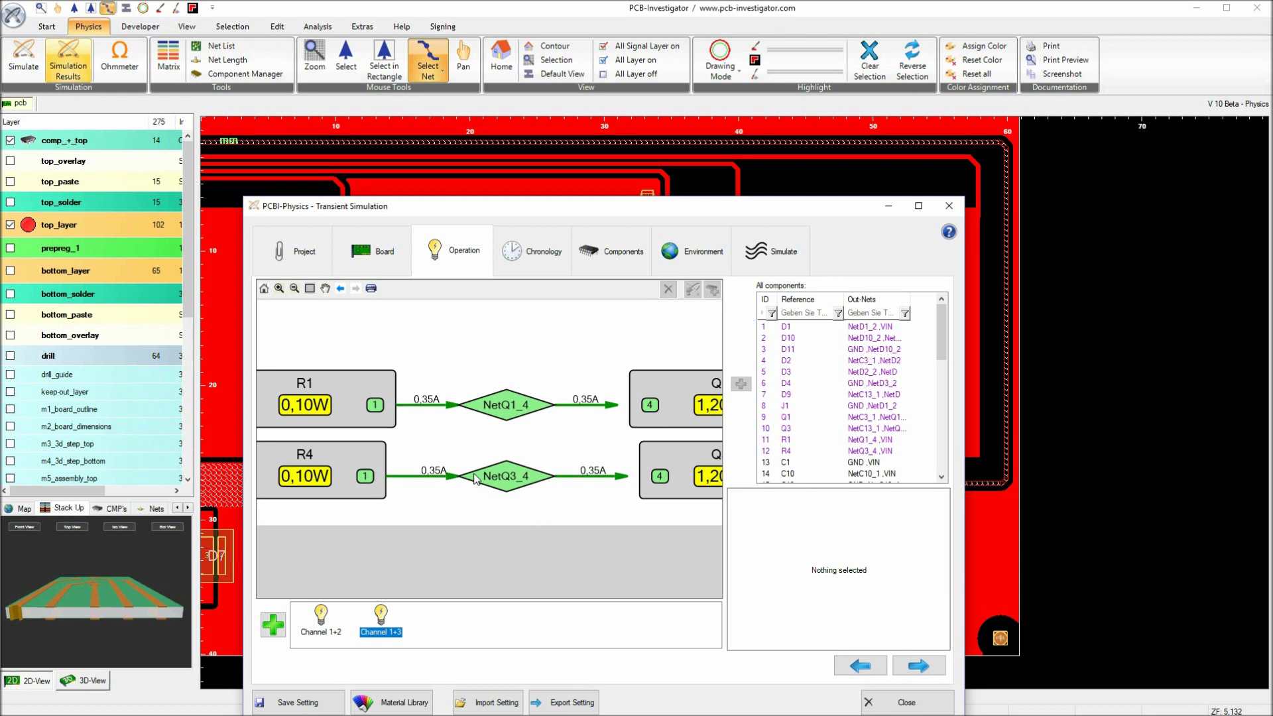
# - Review the Channel 1+3 current path from J1 through both branches to D4 and D11, checking power losses and currents
pyautogui.scroll(-3, 475, 468)
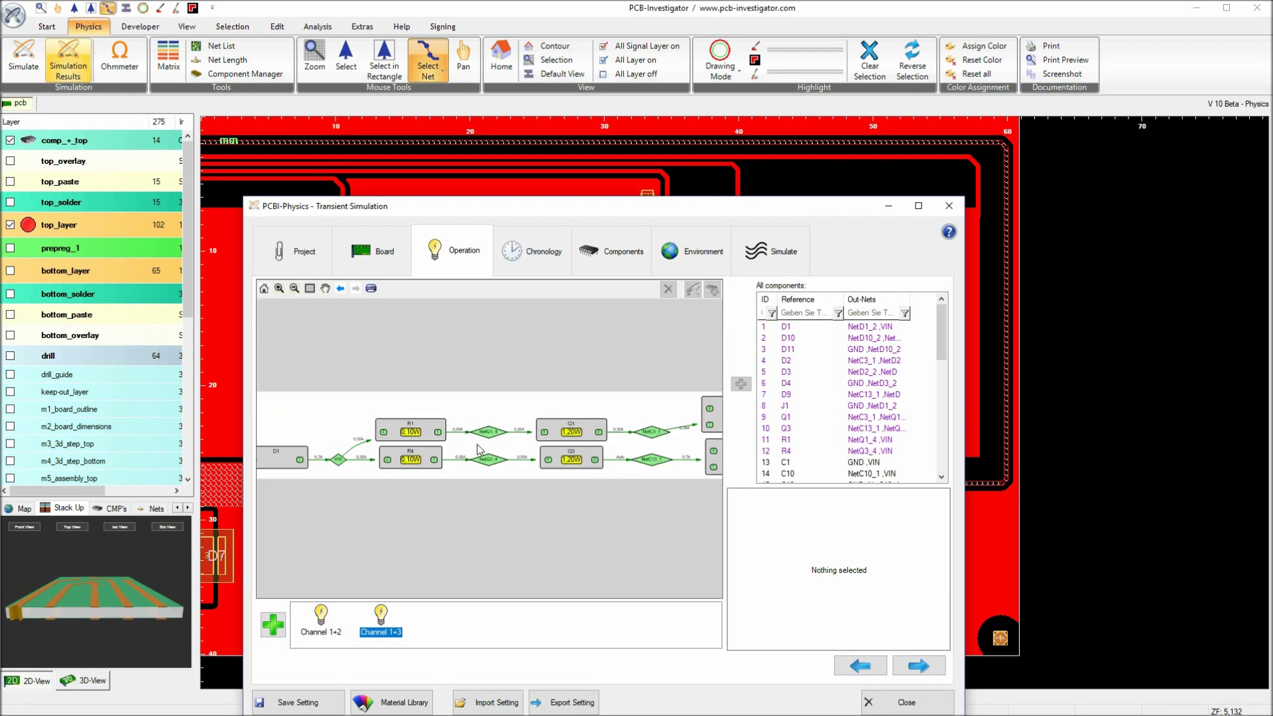
pyautogui.scroll(-3, 478, 450)
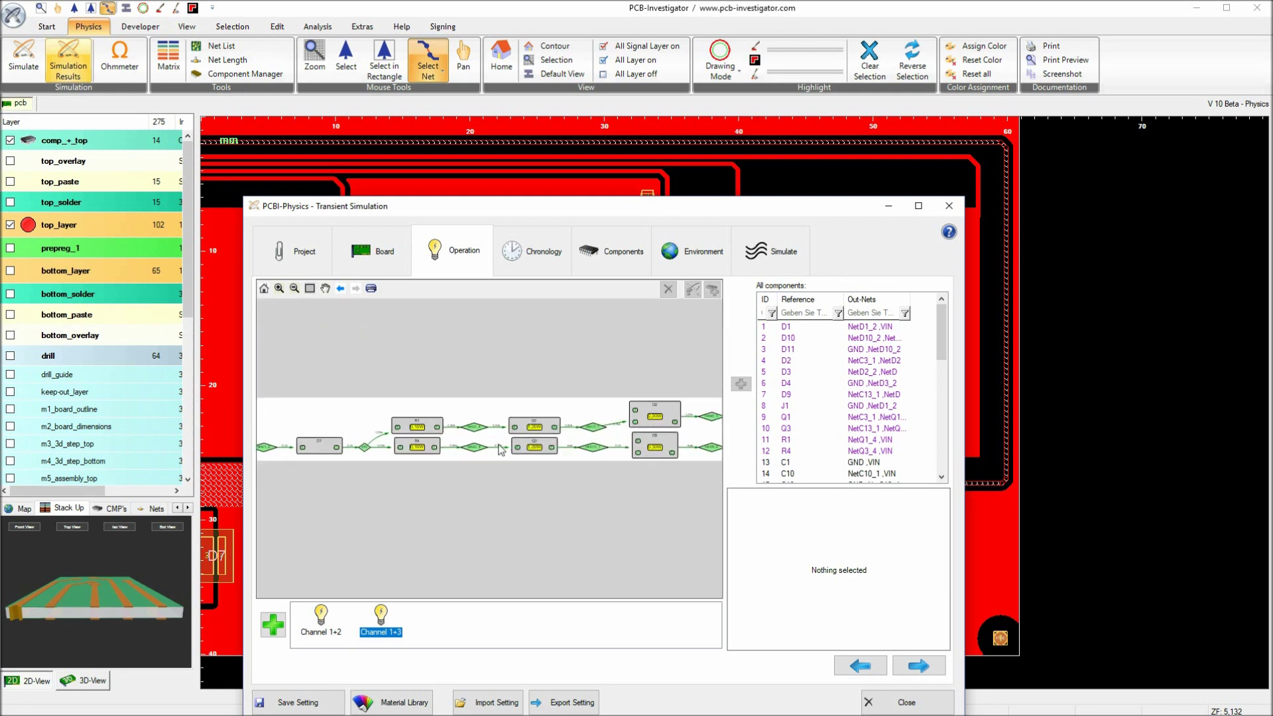
pyautogui.scroll(2, 503, 451)
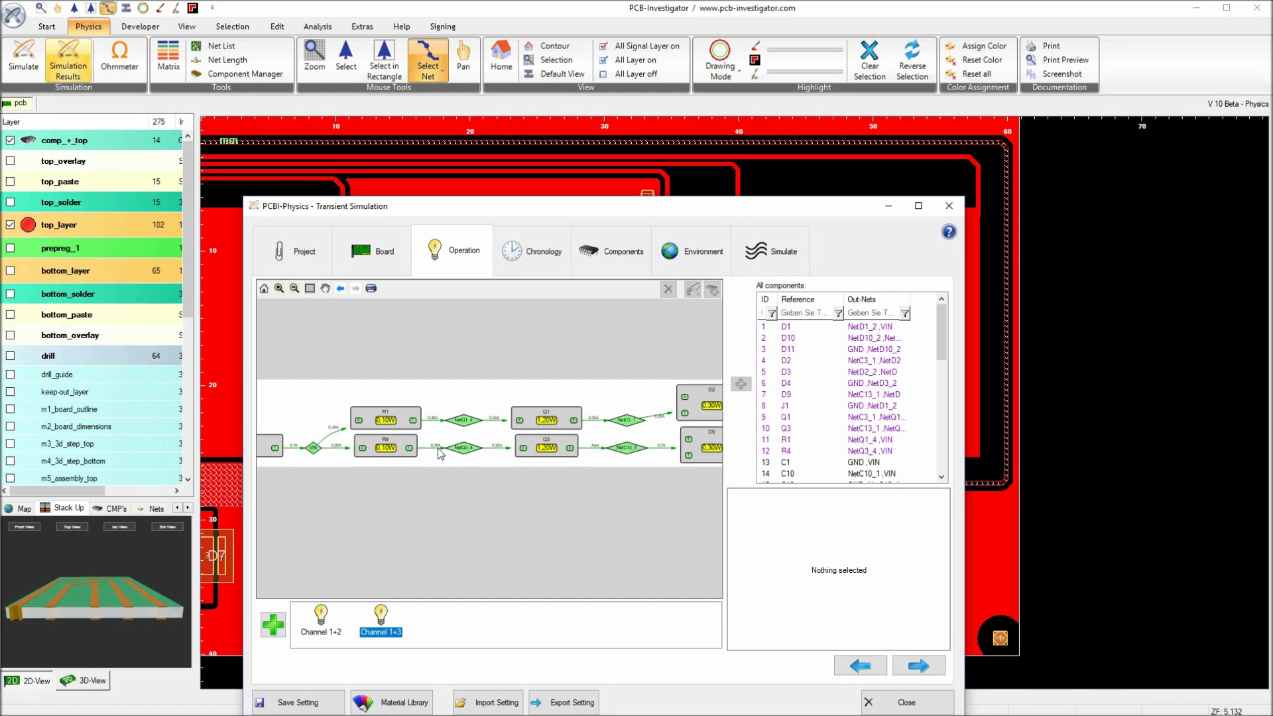
pyautogui.scroll(3, 443, 456)
pyautogui.moveTo(407, 494); pyautogui.dragTo(495, 510)
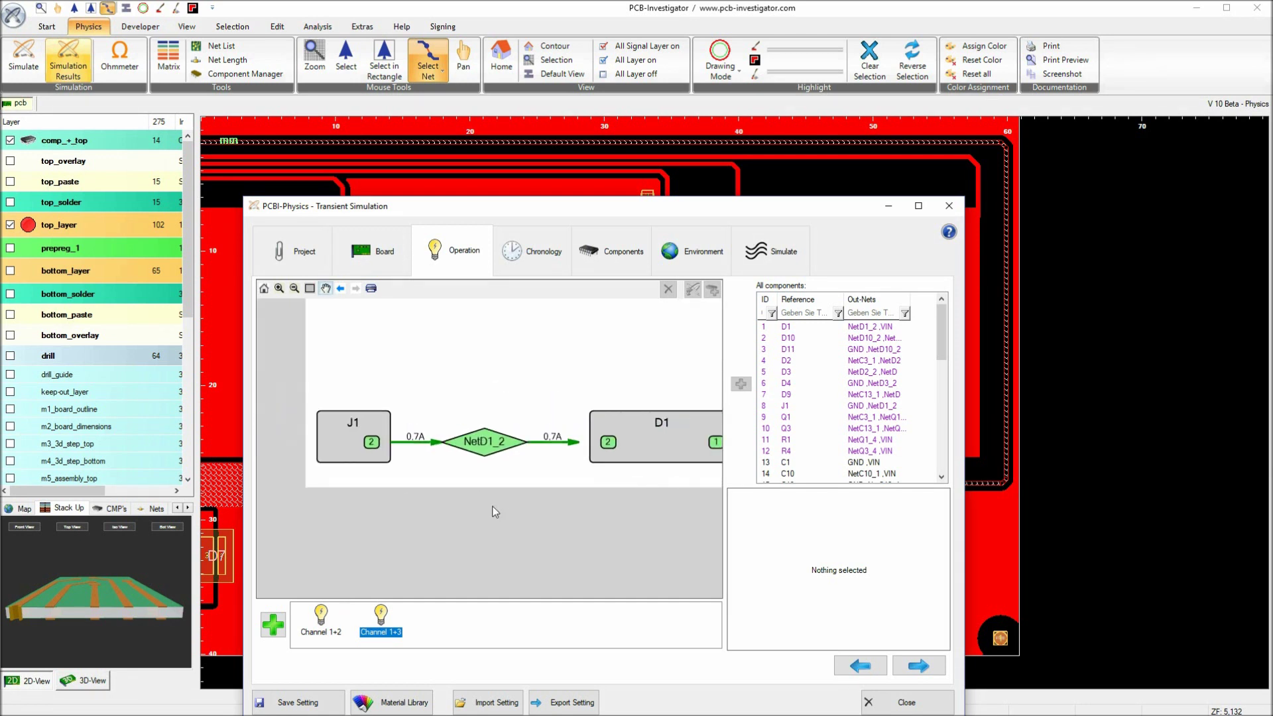
pyautogui.moveTo(610, 487); pyautogui.dragTo(412, 503)
pyautogui.scroll(-2, 560, 491)
pyautogui.moveTo(621, 486); pyautogui.dragTo(461, 506)
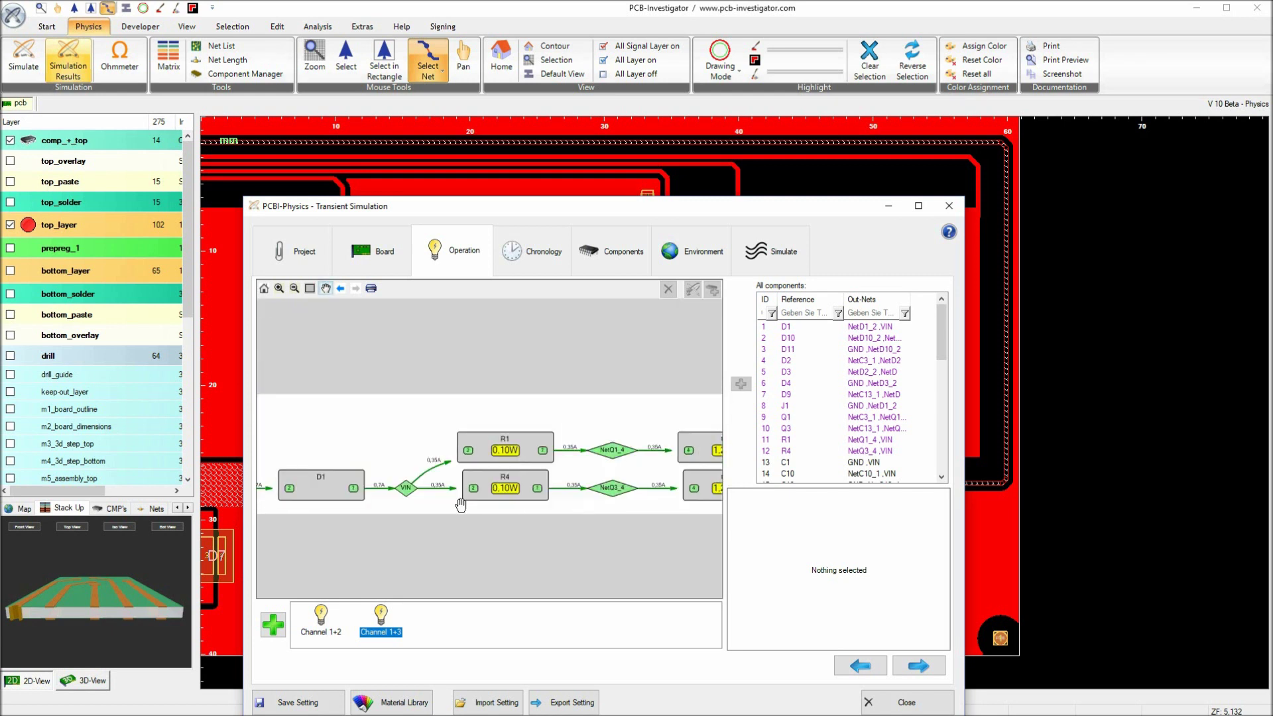
pyautogui.moveTo(642, 520); pyautogui.dragTo(555, 516)
pyautogui.moveTo(671, 520); pyautogui.dragTo(364, 496)
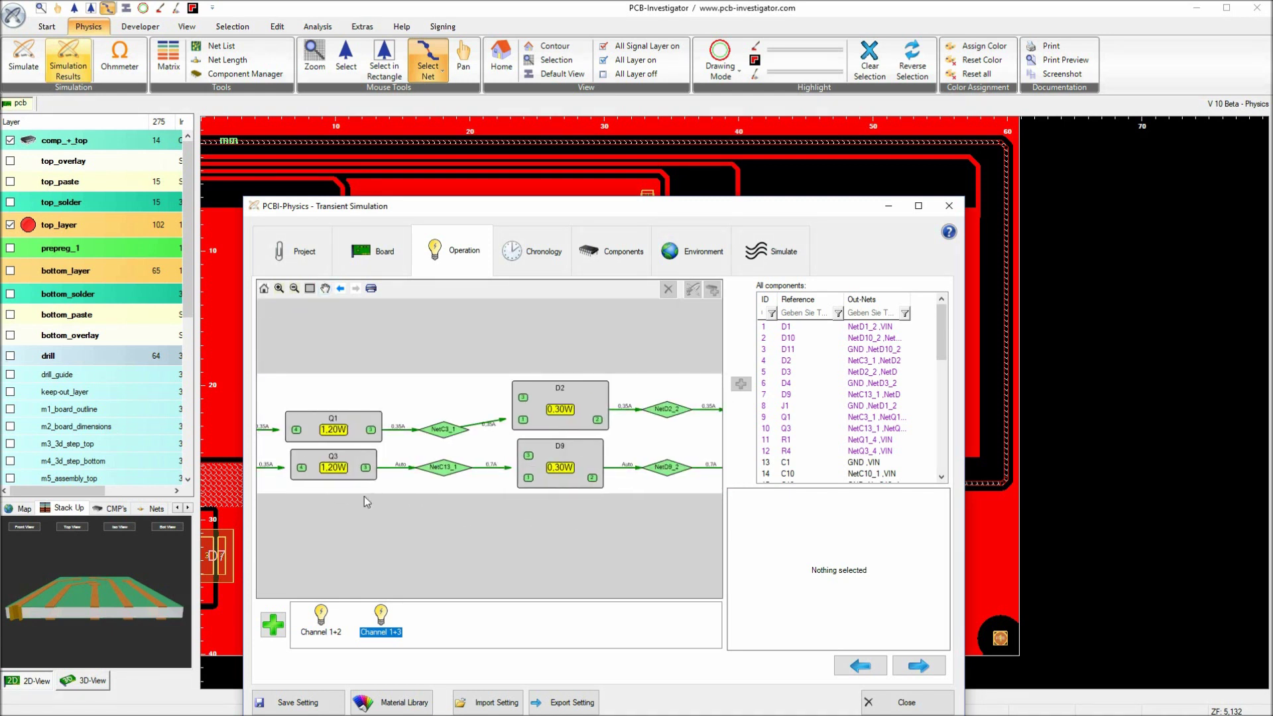
pyautogui.moveTo(648, 515); pyautogui.dragTo(454, 522)
pyautogui.moveTo(561, 526); pyautogui.dragTo(502, 523)
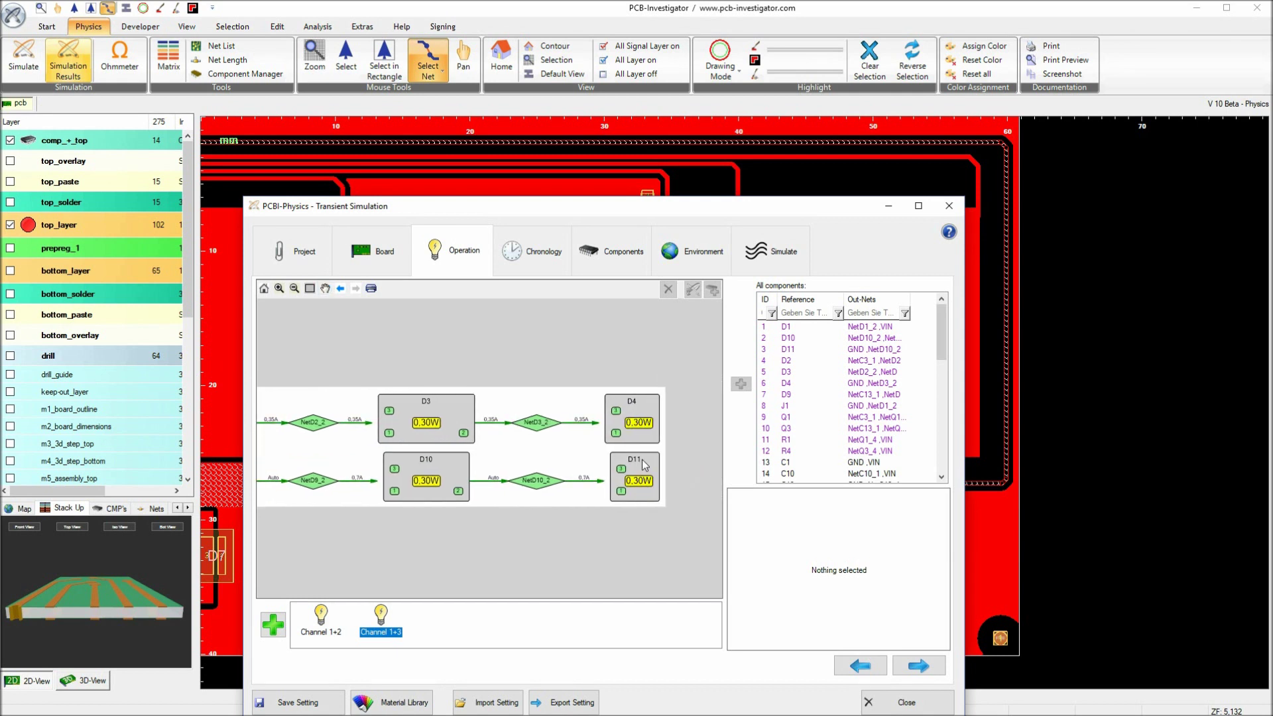
pyautogui.scroll(-10, 559, 483)
pyautogui.scroll(7, 290, 527)
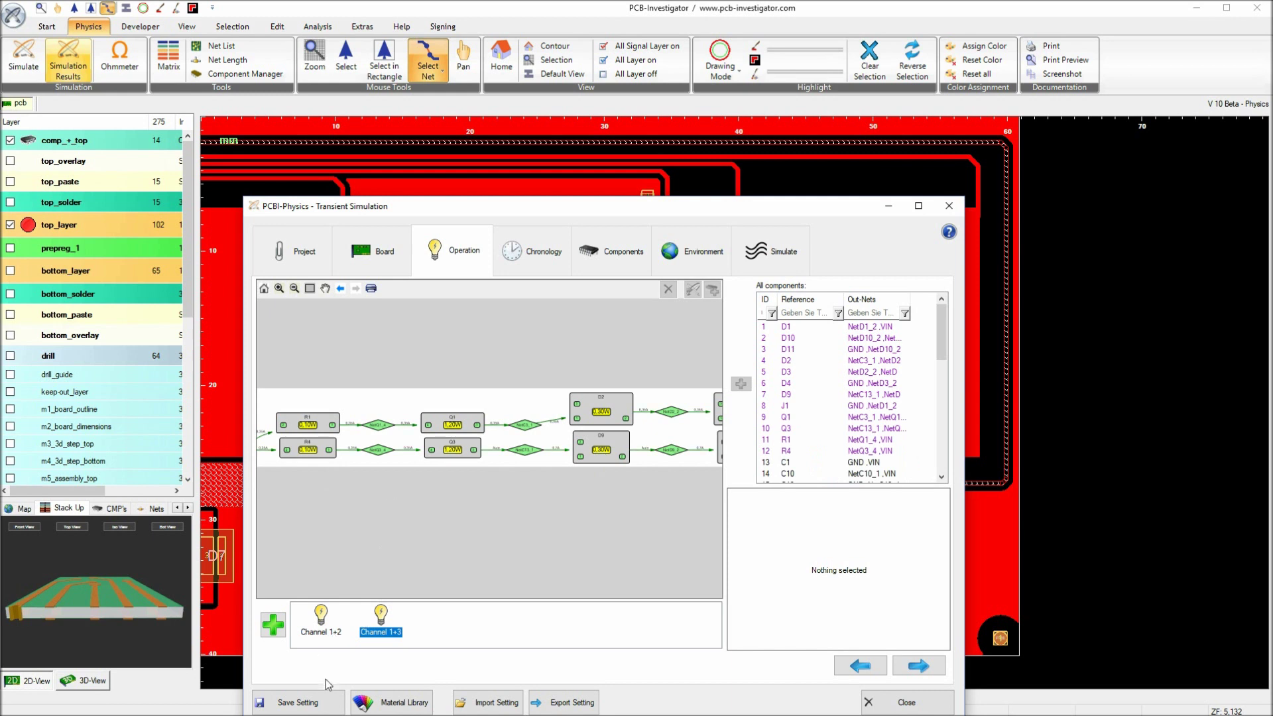
# - Enable transient simulation with a stop time of 77 s and place Channel 1+2 on the timeline from 0 to 20 s
pyautogui.click(534, 253)
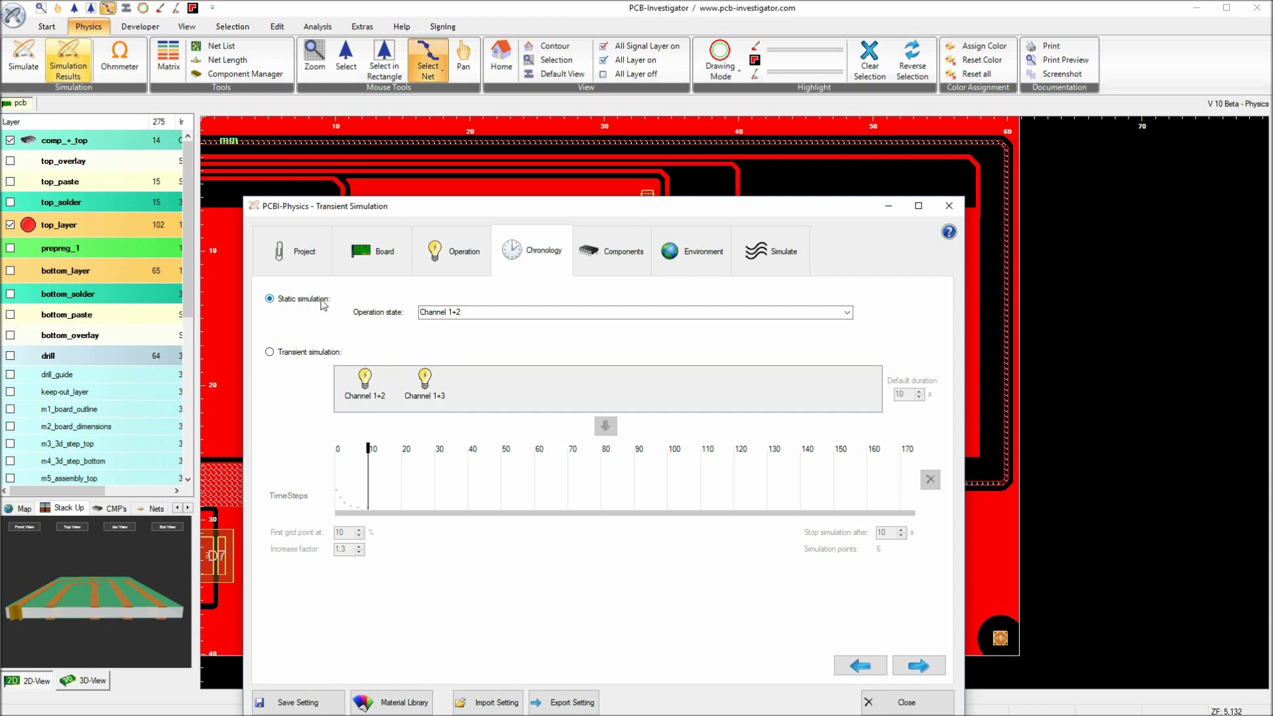
pyautogui.click(302, 359)
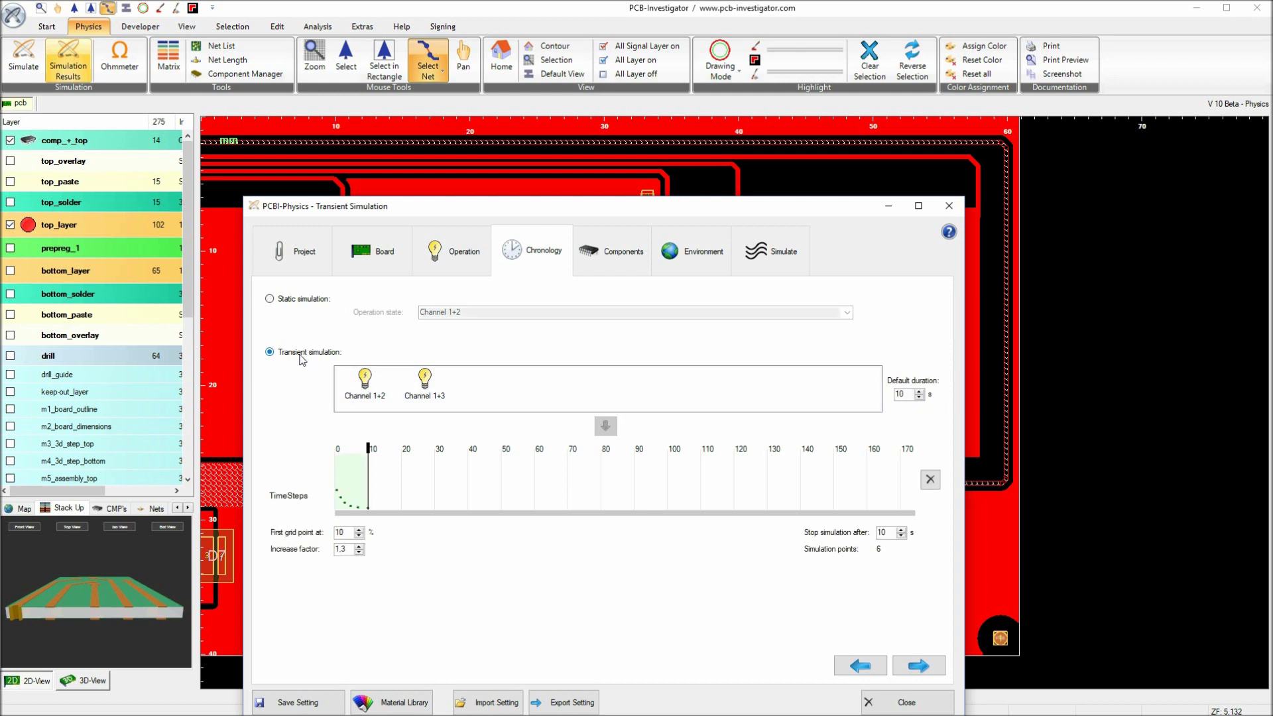
pyautogui.doubleClick(373, 394)
pyautogui.moveTo(368, 448); pyautogui.dragTo(591, 448)
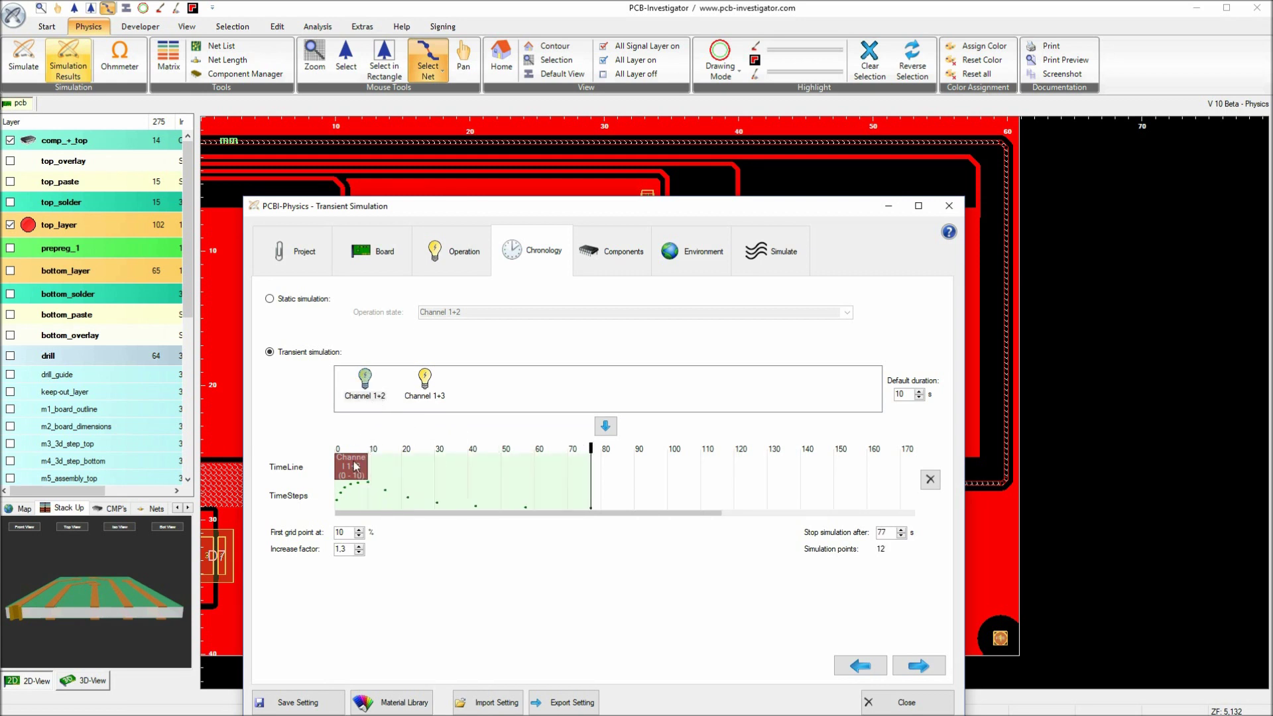
pyautogui.moveTo(371, 465); pyautogui.dragTo(402, 465)
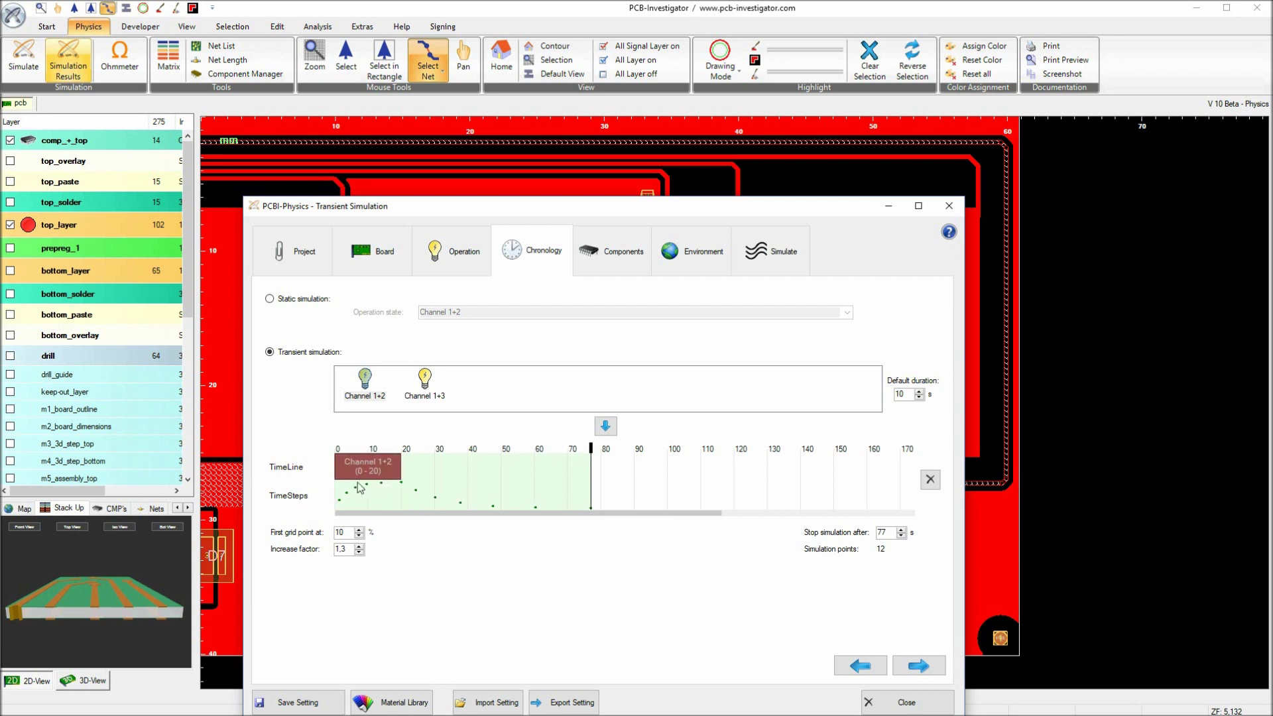
# - Add Channel 1+3 to the timeline from 20 to 40 s and shorten the simulation stop time to 50 s
pyautogui.click(429, 379)
pyautogui.doubleClick(429, 379)
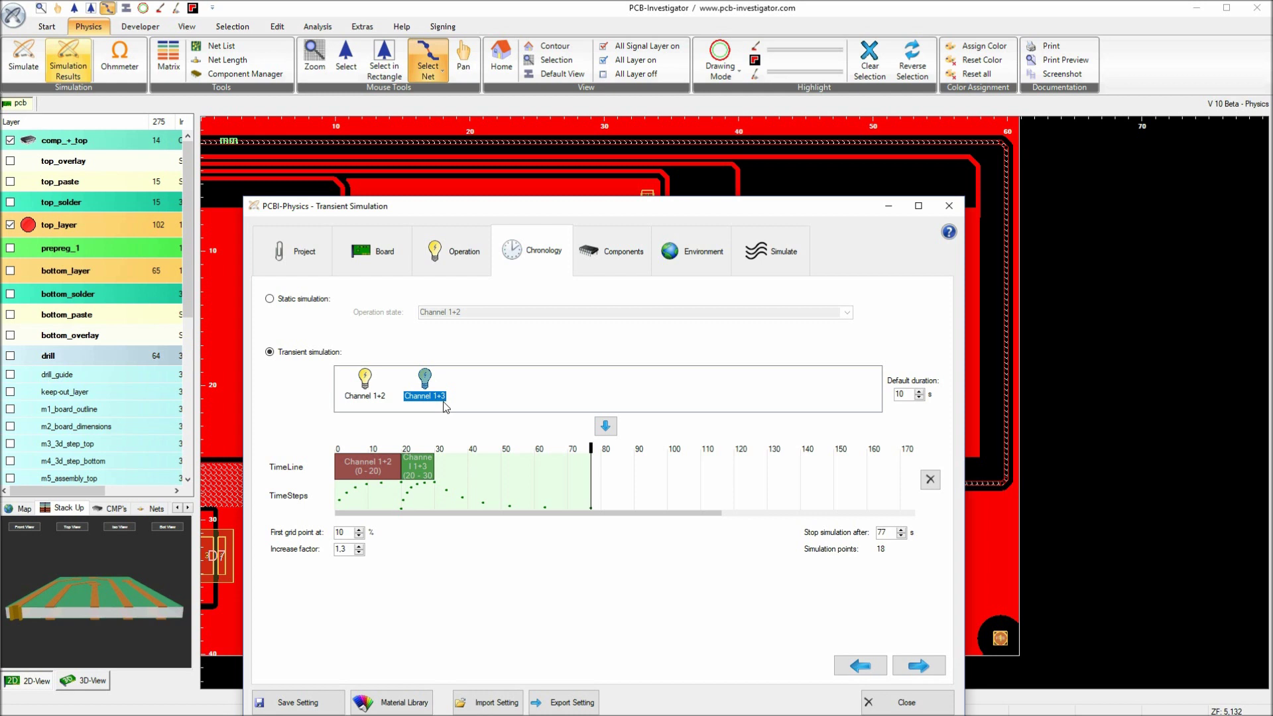
pyautogui.moveTo(435, 468); pyautogui.dragTo(468, 469)
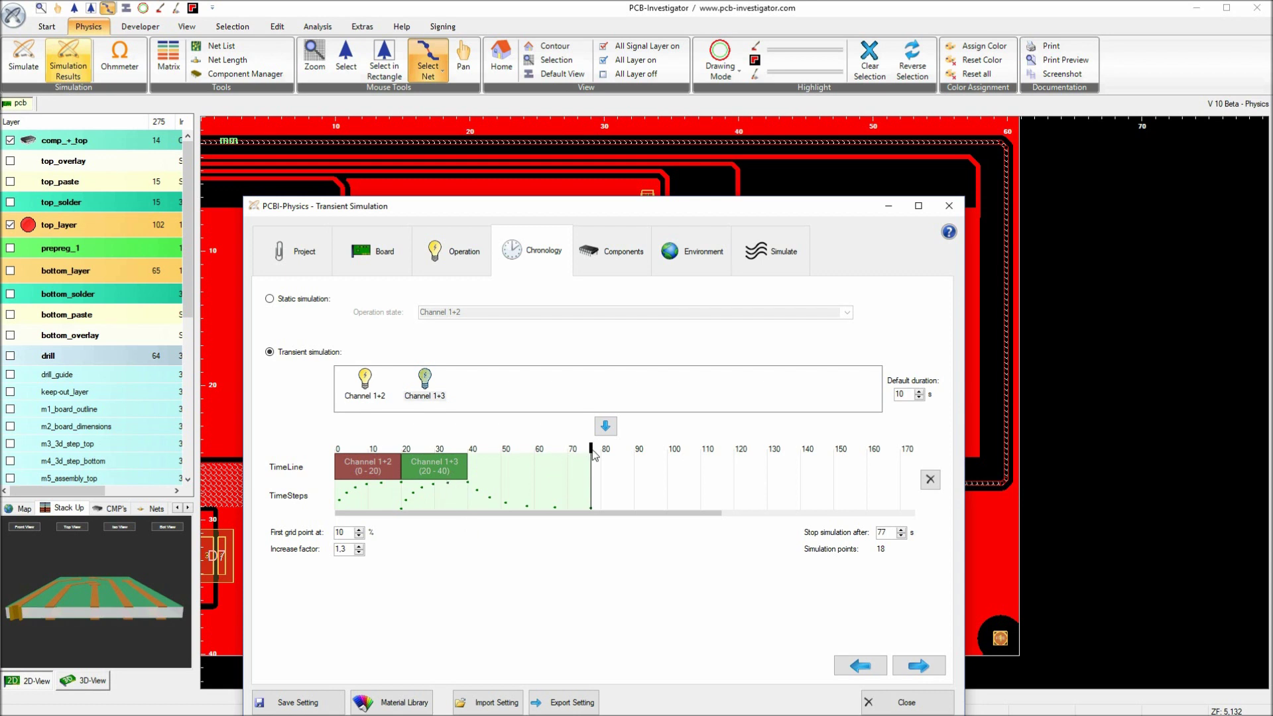
pyautogui.moveTo(591, 450); pyautogui.dragTo(502, 458)
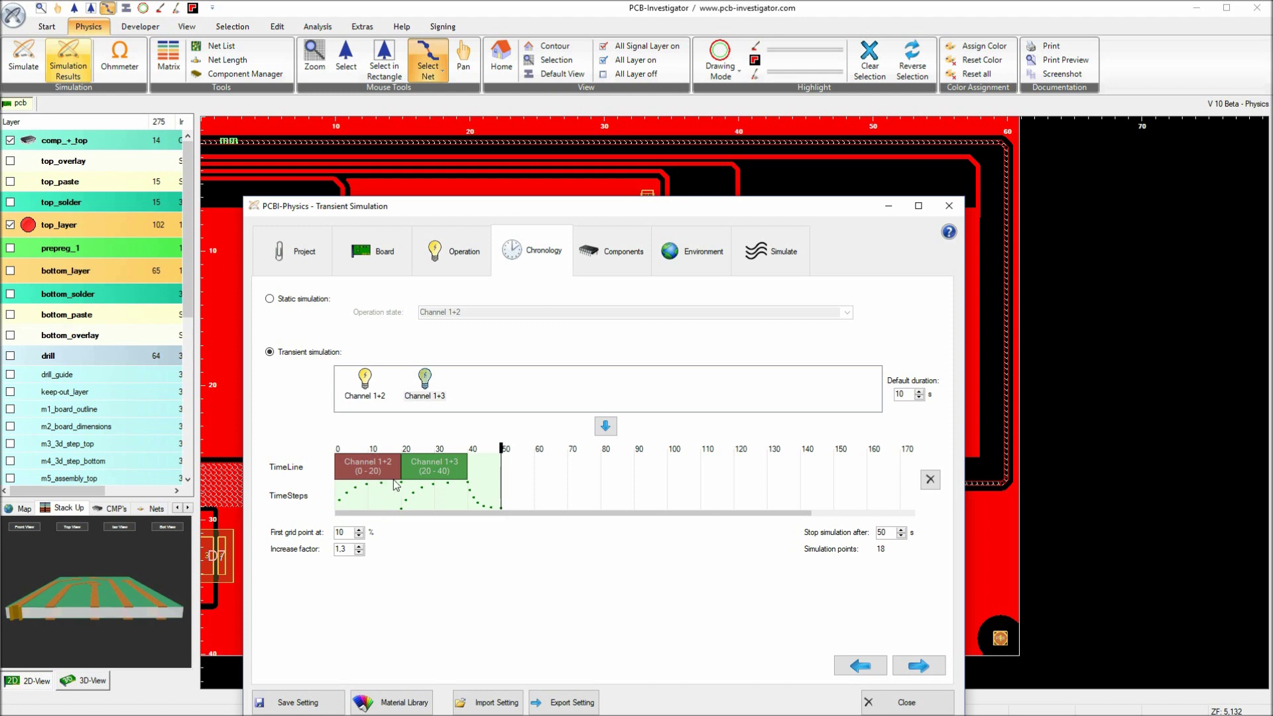
# - Try out different increase factors and first grid points for the time steps, restoring the original settings
pyautogui.click(359, 553)
pyautogui.click(360, 553)
pyautogui.click(359, 553)
pyautogui.click(359, 546)
pyautogui.click(358, 546)
pyautogui.click(359, 530)
pyautogui.click(359, 531)
pyautogui.click(359, 530)
pyautogui.click(359, 535)
pyautogui.click(359, 535)
pyautogui.click(358, 536)
pyautogui.click(359, 546)
# - Add all components except the fiducials FID1, FID2 and FID3 to those considered in the simulation
pyautogui.click(621, 267)
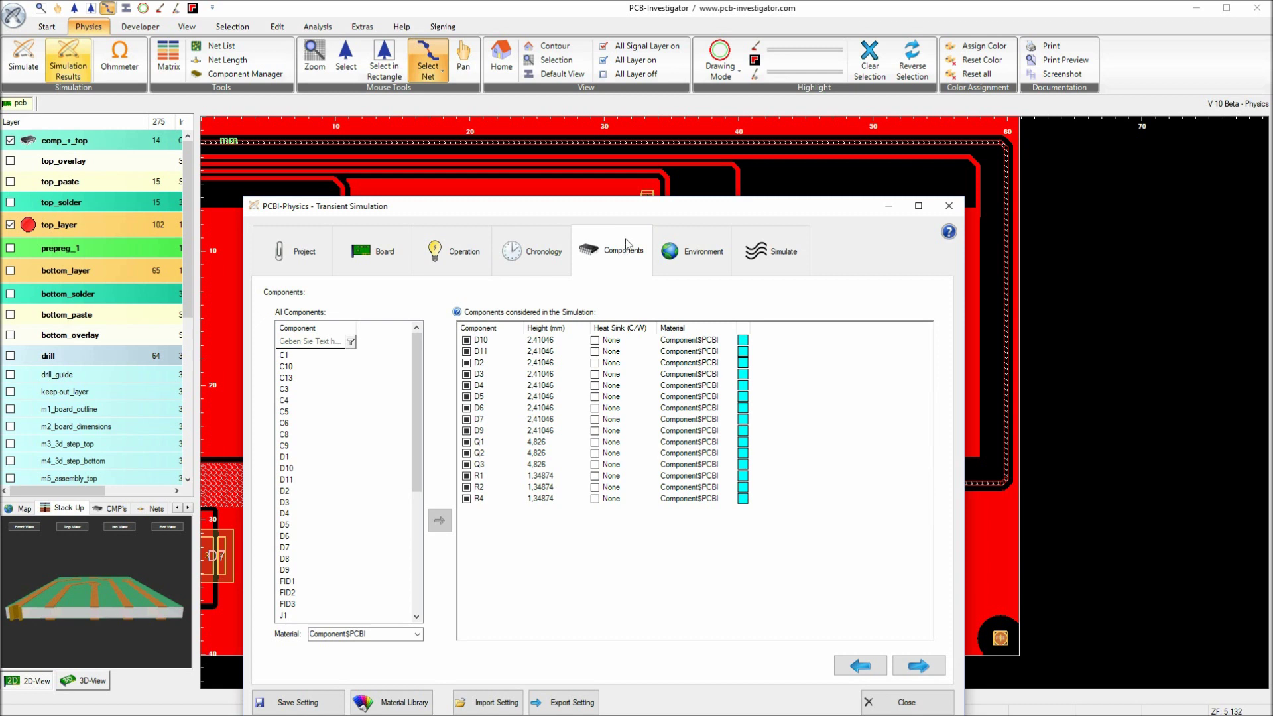
pyautogui.moveTo(636, 212); pyautogui.dragTo(674, 148)
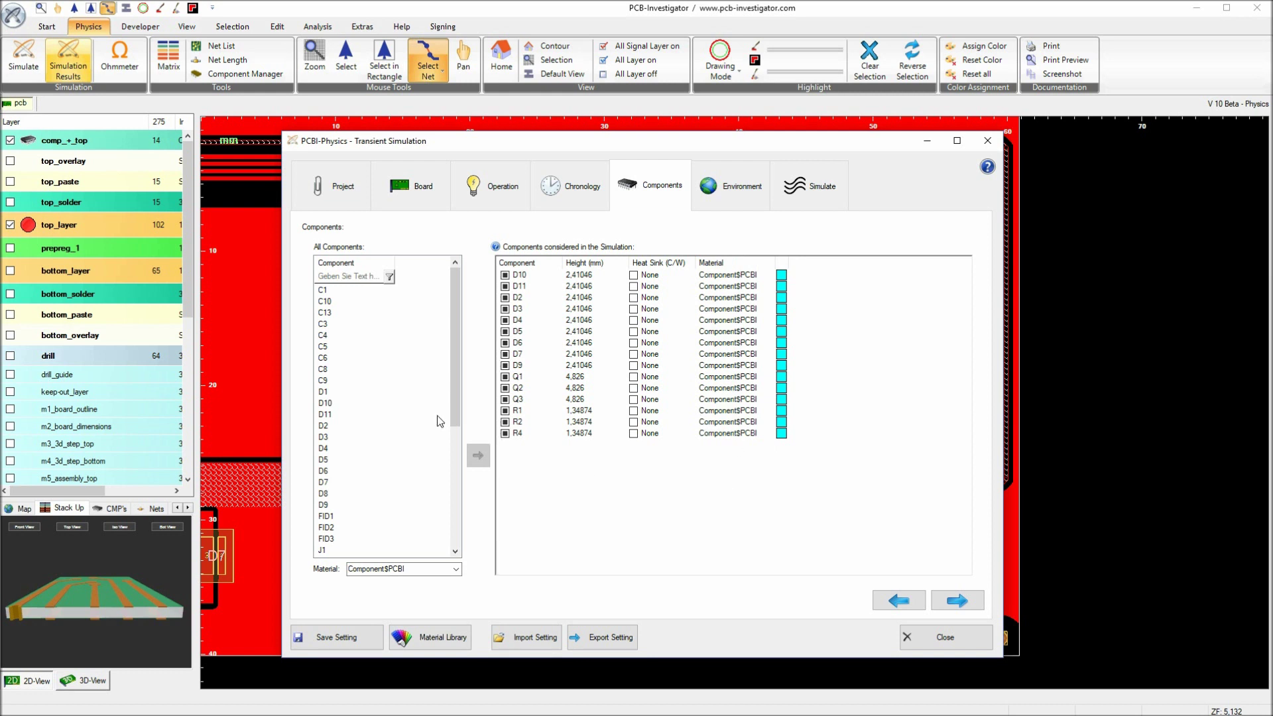
pyautogui.click(393, 381)
pyautogui.hotkey('ctrl', 'a')
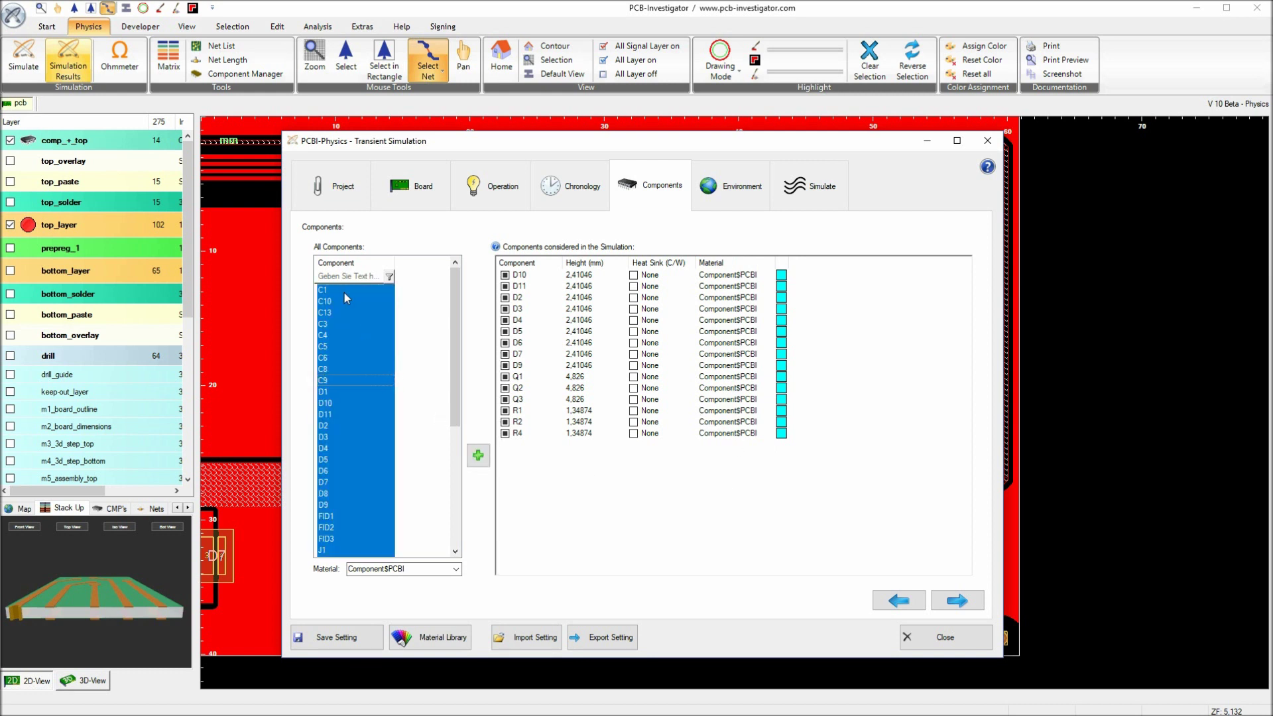
pyautogui.scroll(-3, 354, 330)
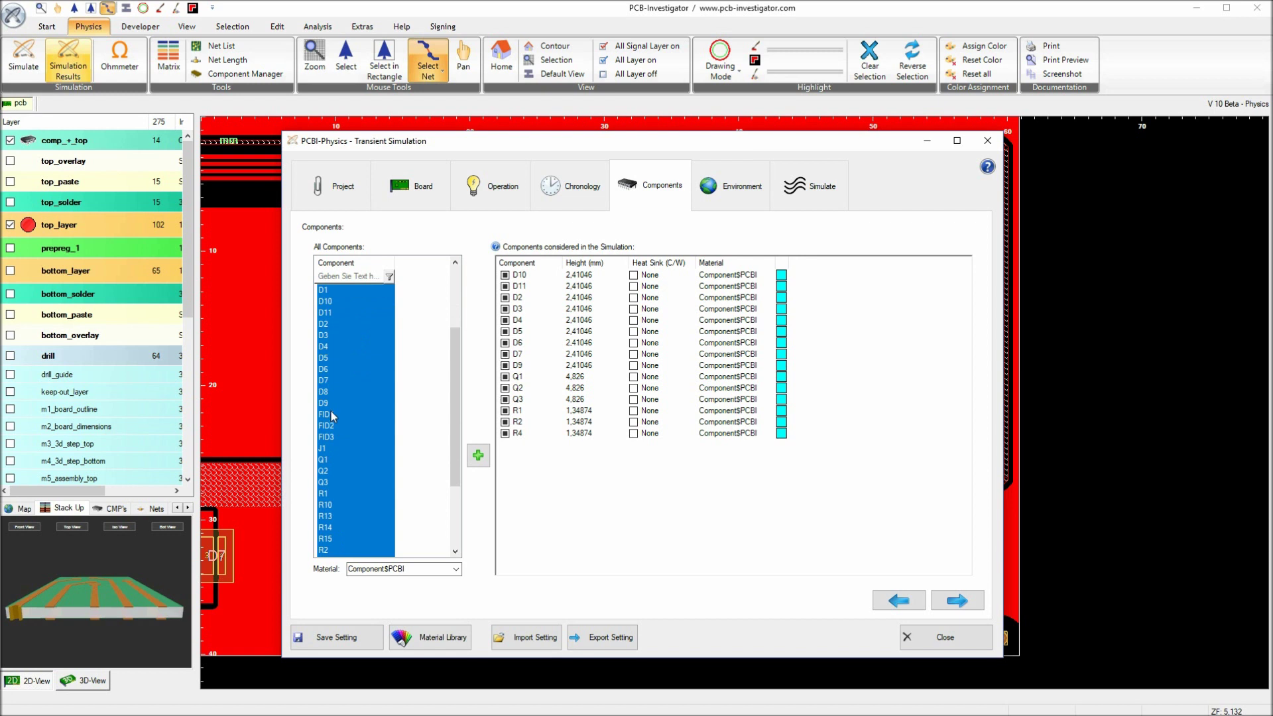
pyautogui.keyDown('ctrl'); pyautogui.click(329, 414); pyautogui.keyUp('ctrl')
pyautogui.keyDown('ctrl'); pyautogui.click(329, 428); pyautogui.keyUp('ctrl')
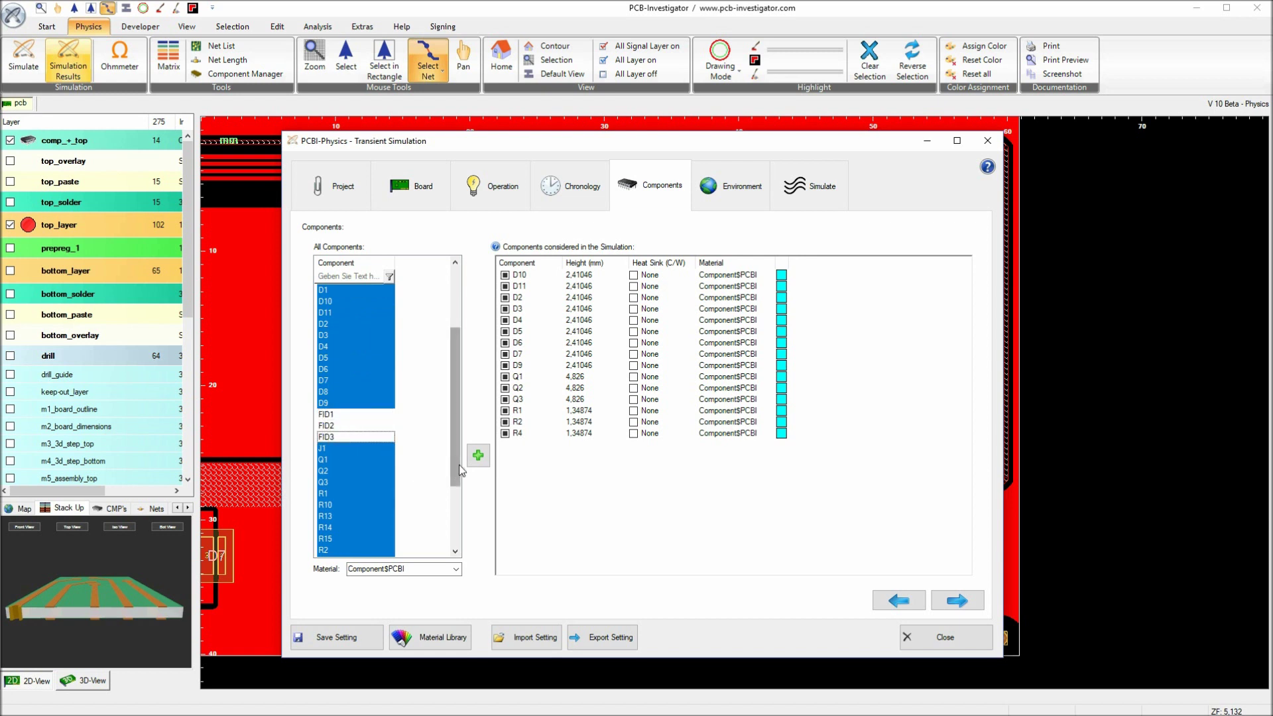
pyautogui.click(478, 455)
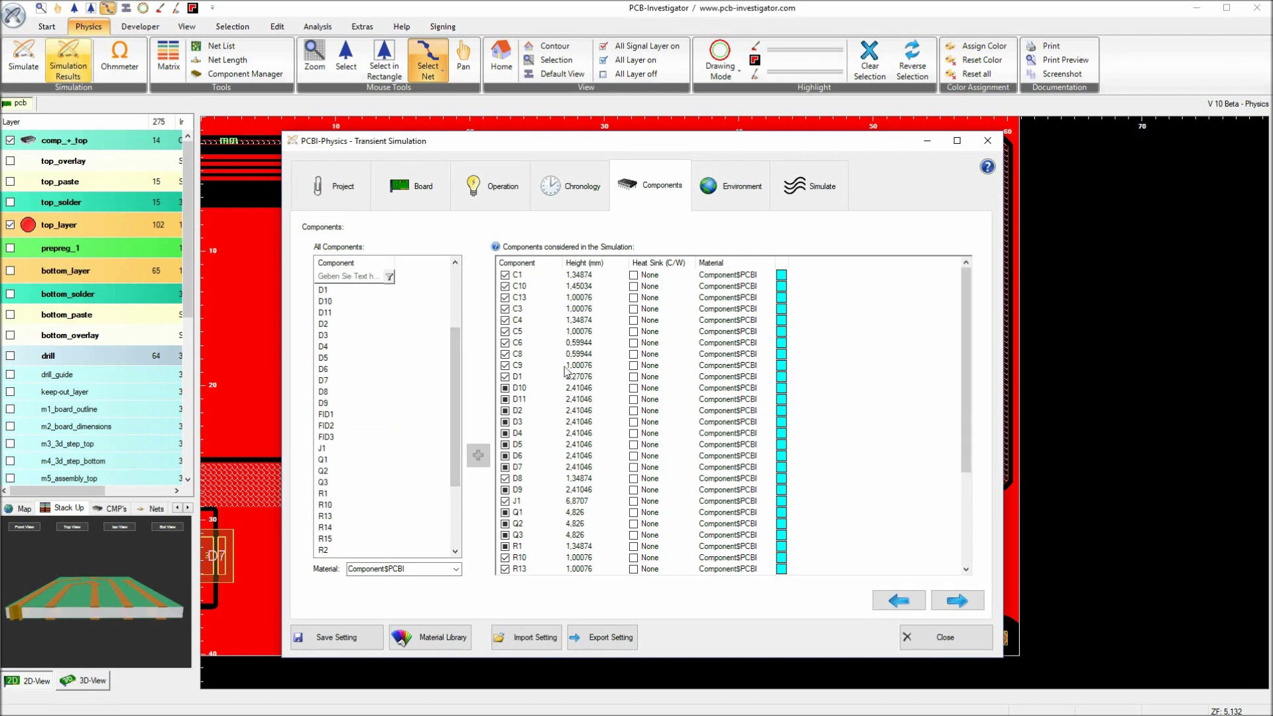
# - Try excluding C4, C5 and C6 from the considered components and include them again
pyautogui.click(505, 320)
pyautogui.click(505, 331)
pyautogui.click(505, 343)
pyautogui.click(506, 344)
pyautogui.click(506, 332)
pyautogui.click(506, 321)
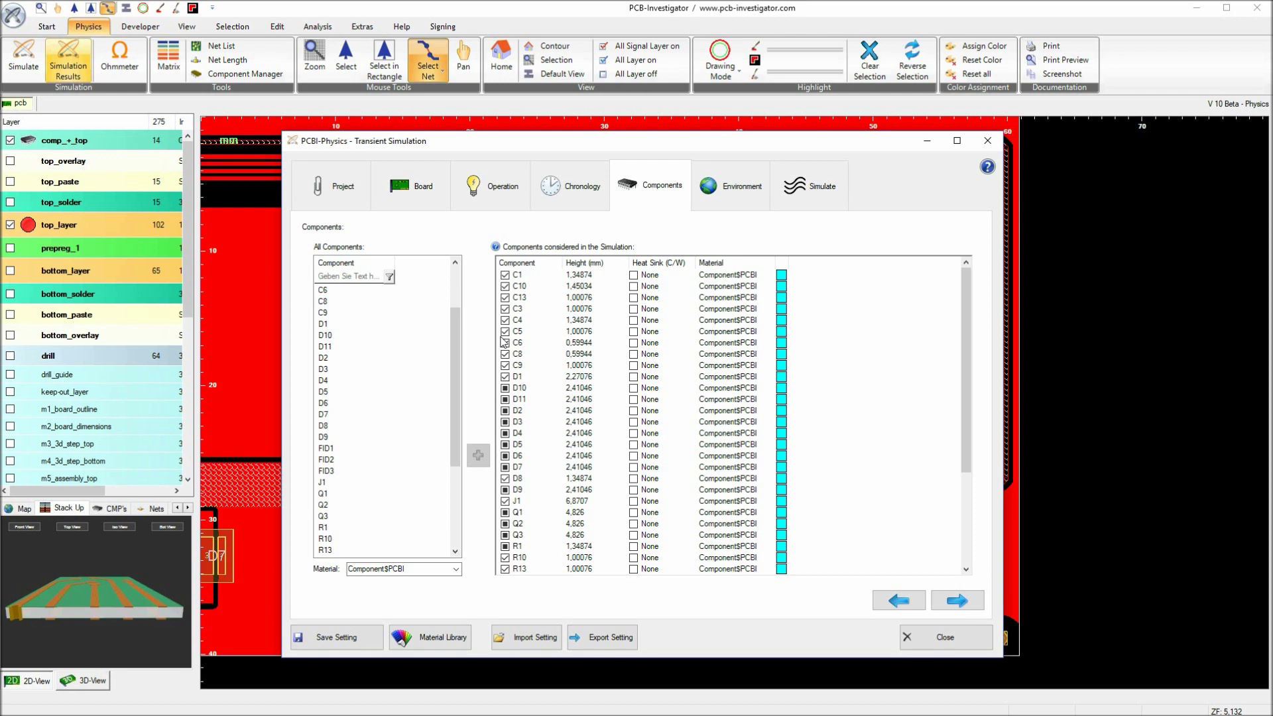
# - Read the help note about which components have to be considered in the simulation
pyautogui.click(495, 246)
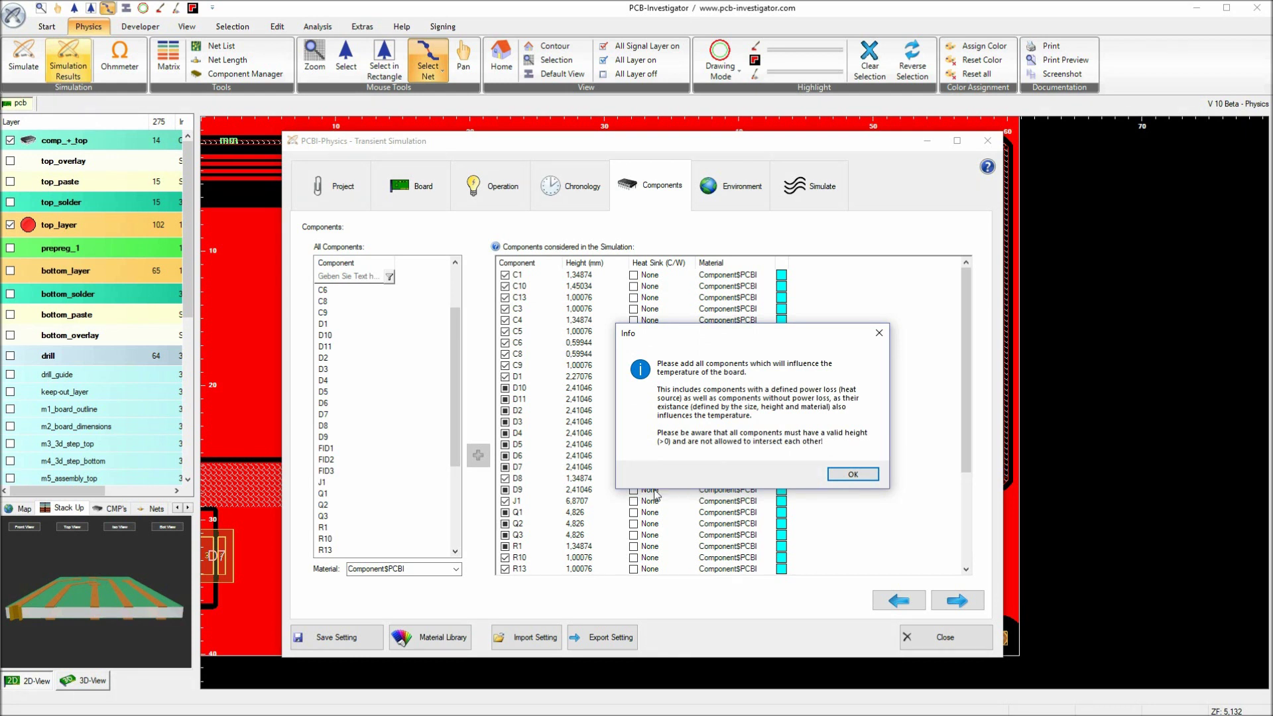
pyautogui.click(846, 477)
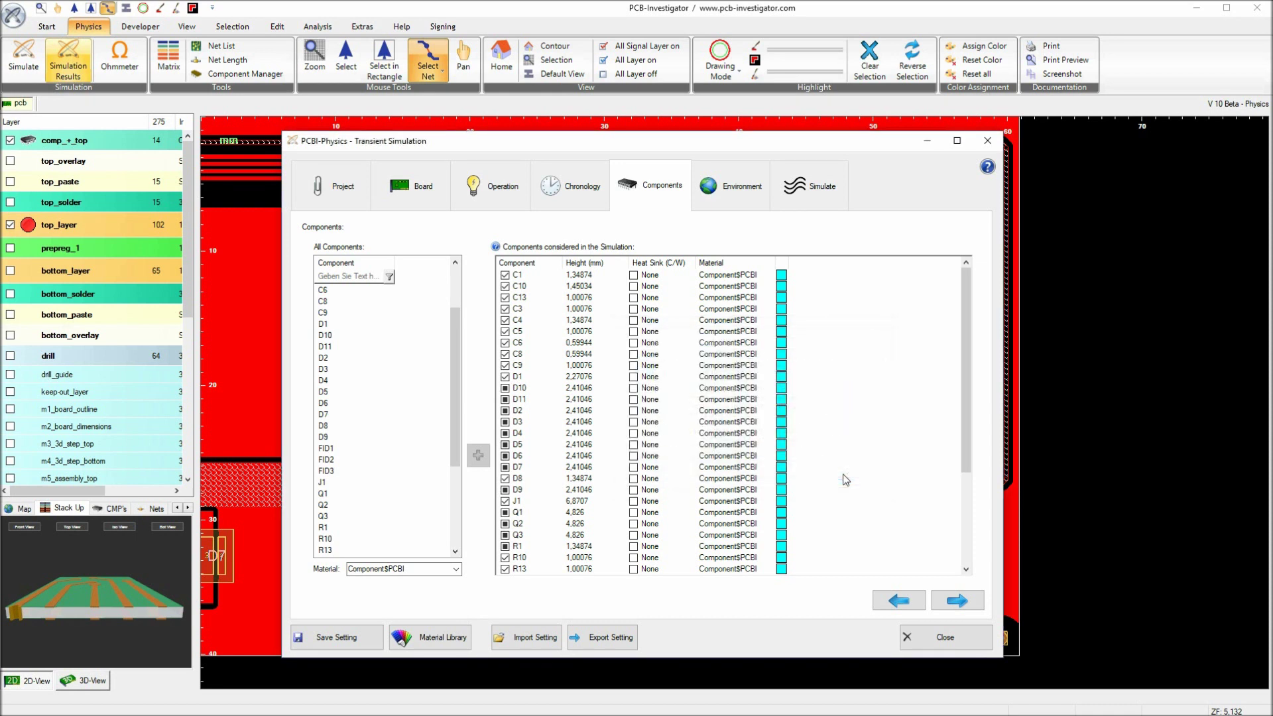
# - Set the environment to dynamic heat exchange for both the top and bottom sides of the board
pyautogui.click(749, 189)
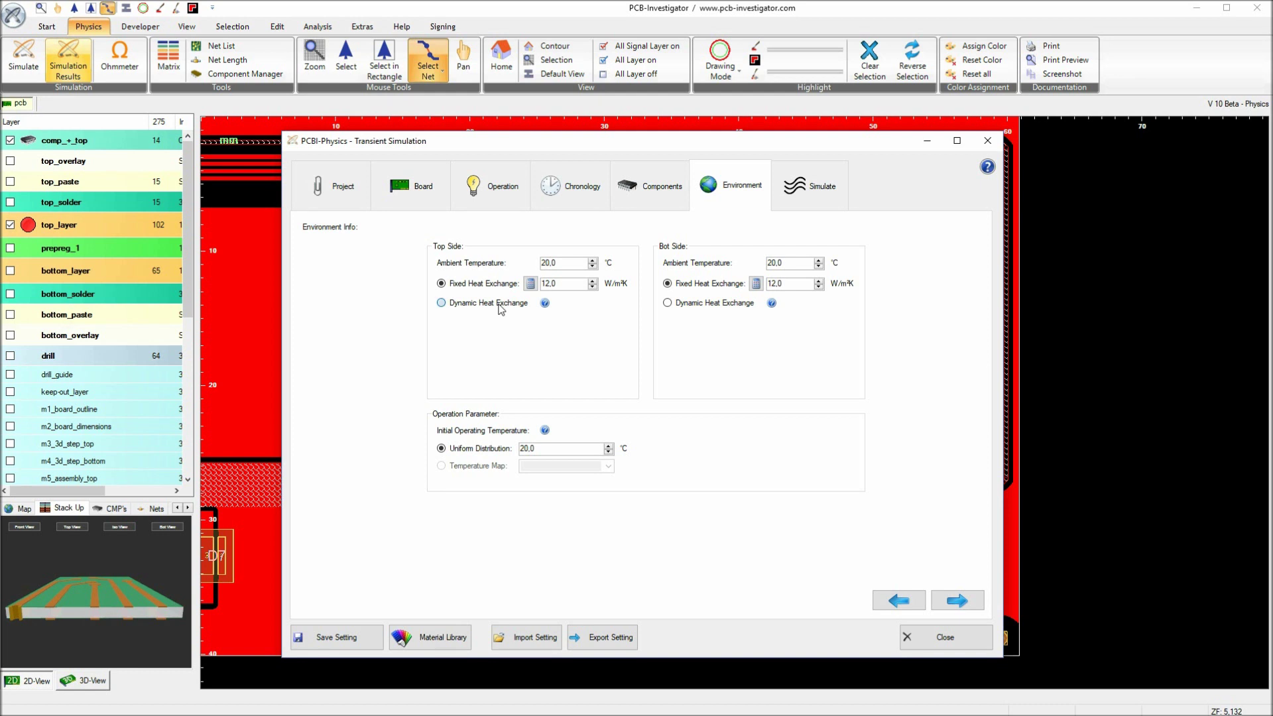
pyautogui.click(499, 305)
pyautogui.click(722, 304)
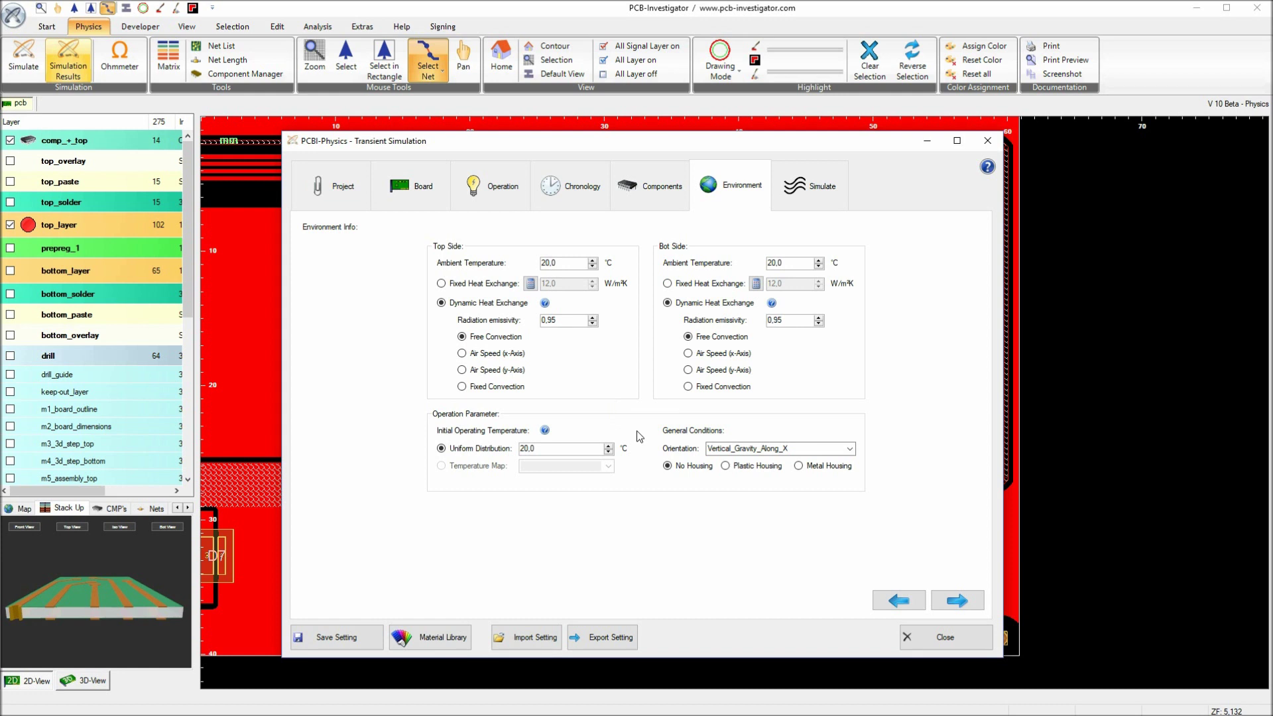
# - Read the dynamic heat exchange help and try Air Speed (x-Axis) and Fixed Convection for the top side before returning to Free Convection
pyautogui.click(545, 304)
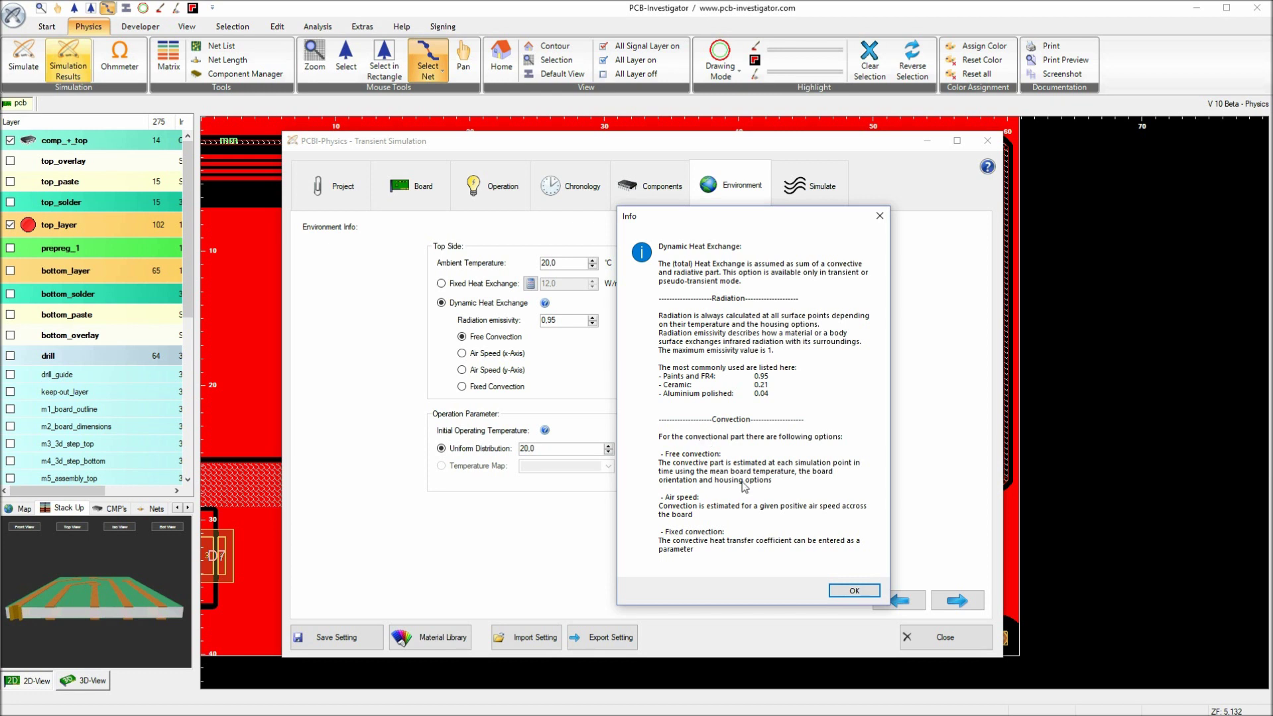
pyautogui.click(853, 591)
pyautogui.click(499, 359)
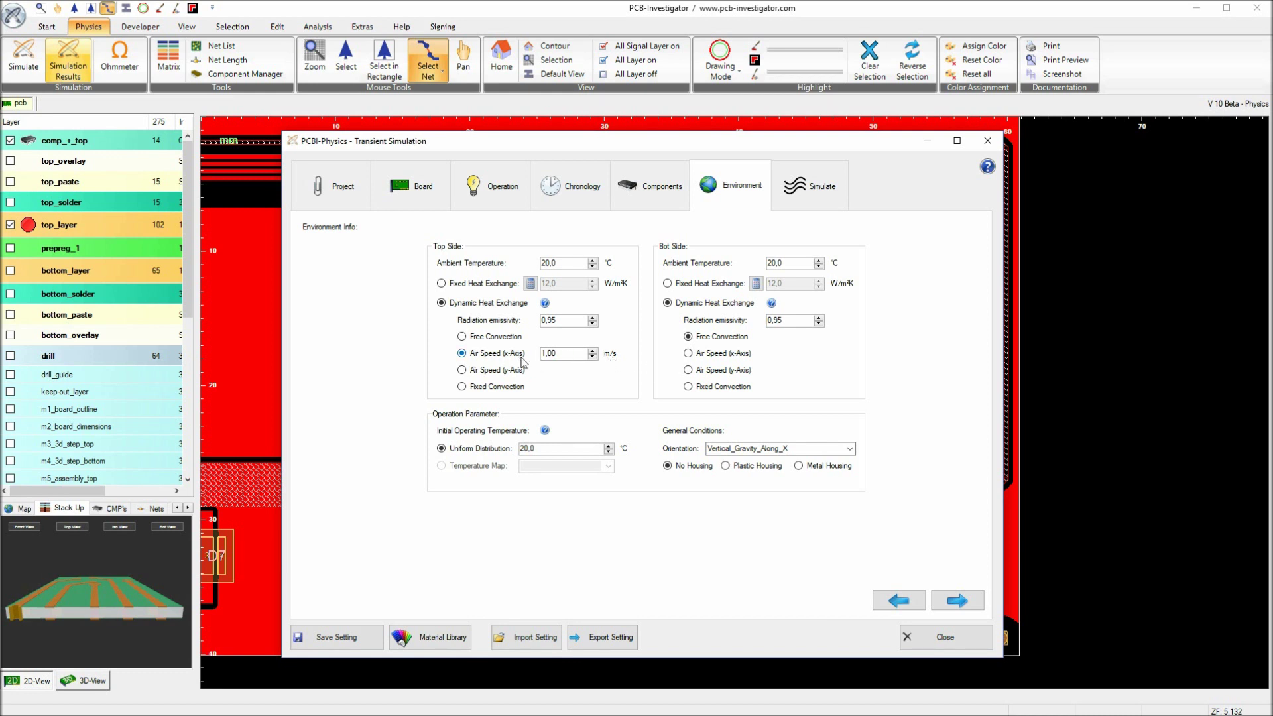
pyautogui.click(509, 387)
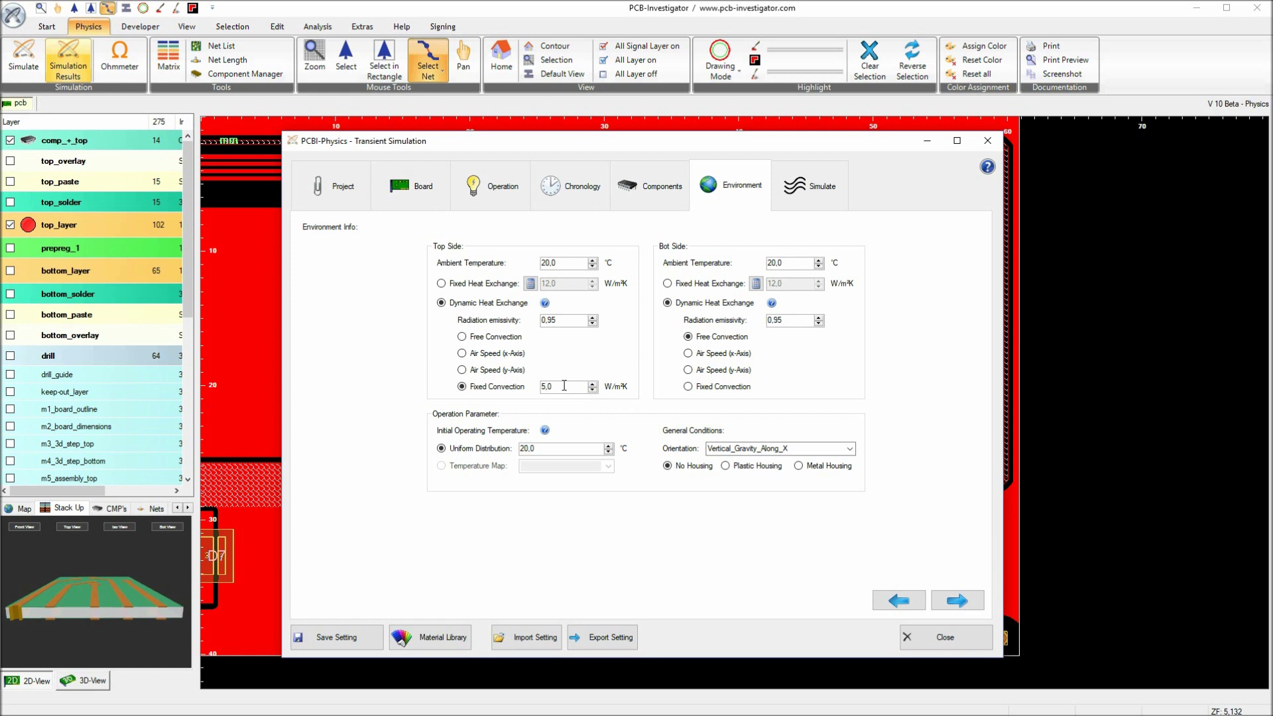
pyautogui.click(499, 339)
# - Set the board orientation in the general conditions to Horizontal_Top_Up
pyautogui.click(850, 450)
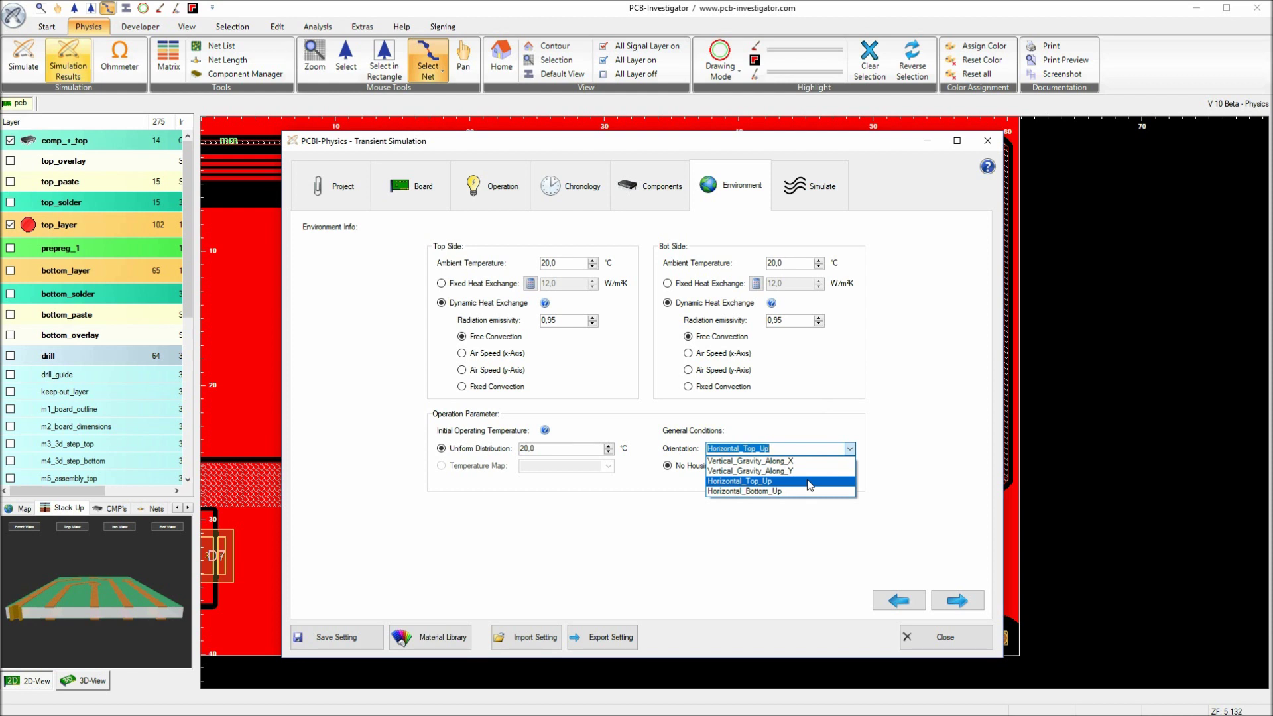
pyautogui.click(808, 483)
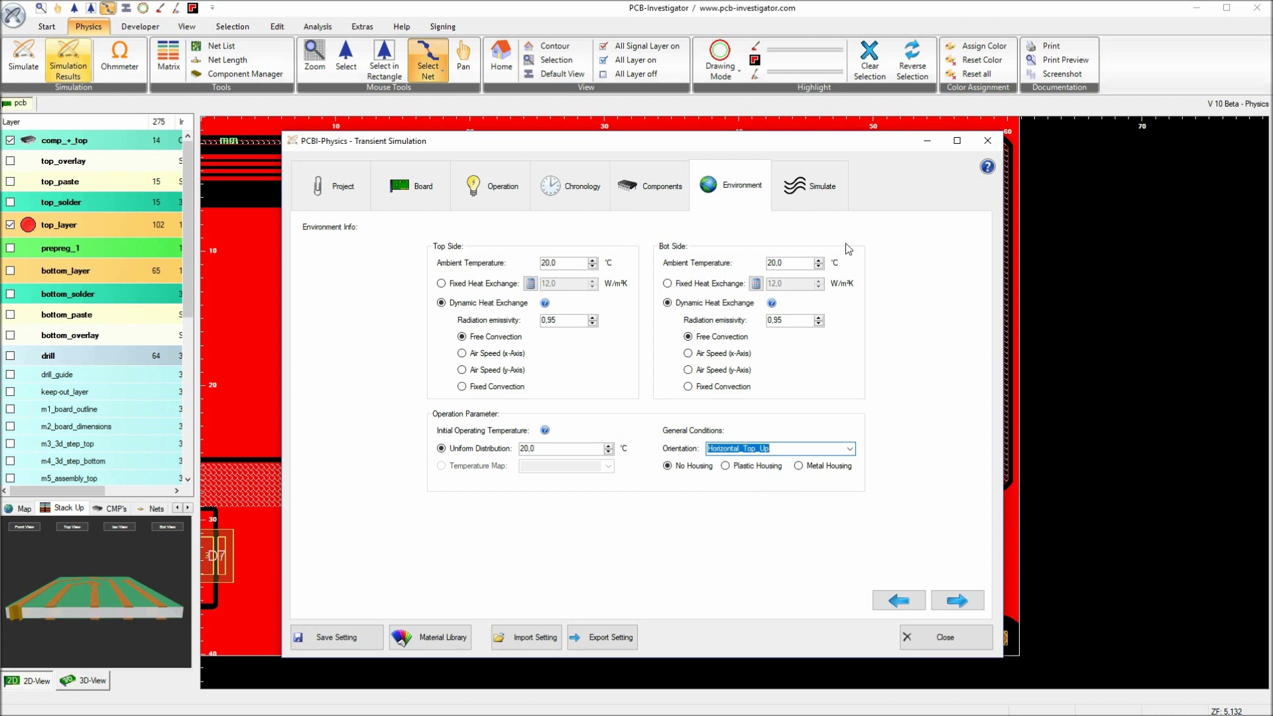
# - Choose the GPU solver for the simulation, keeping the fine raster and standard accuracy, and start the simulation
pyautogui.click(809, 192)
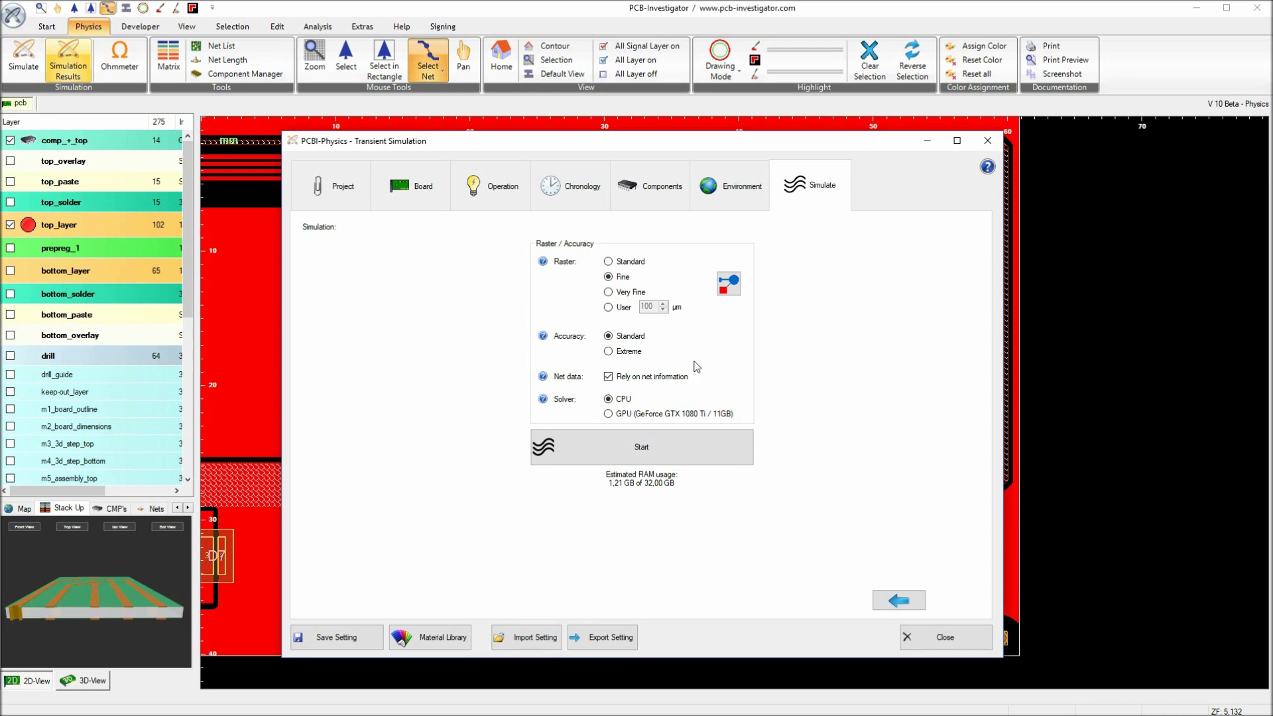
pyautogui.click(624, 415)
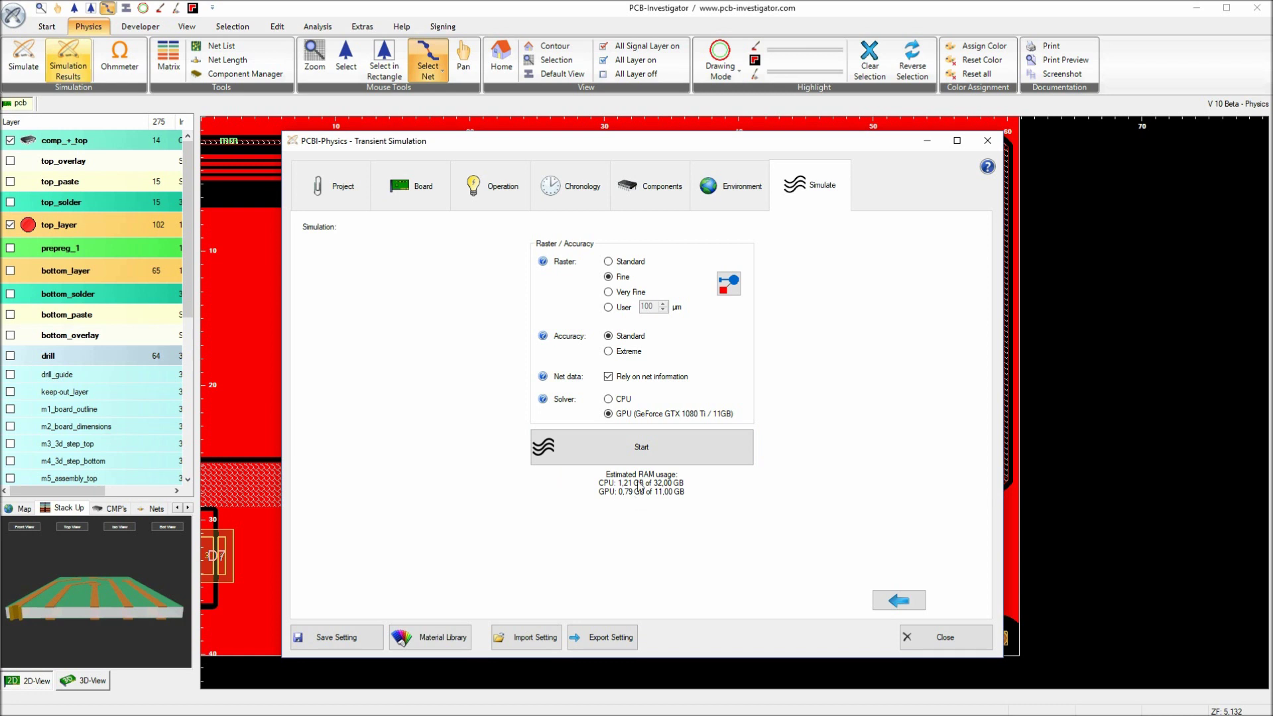
pyautogui.click(646, 455)
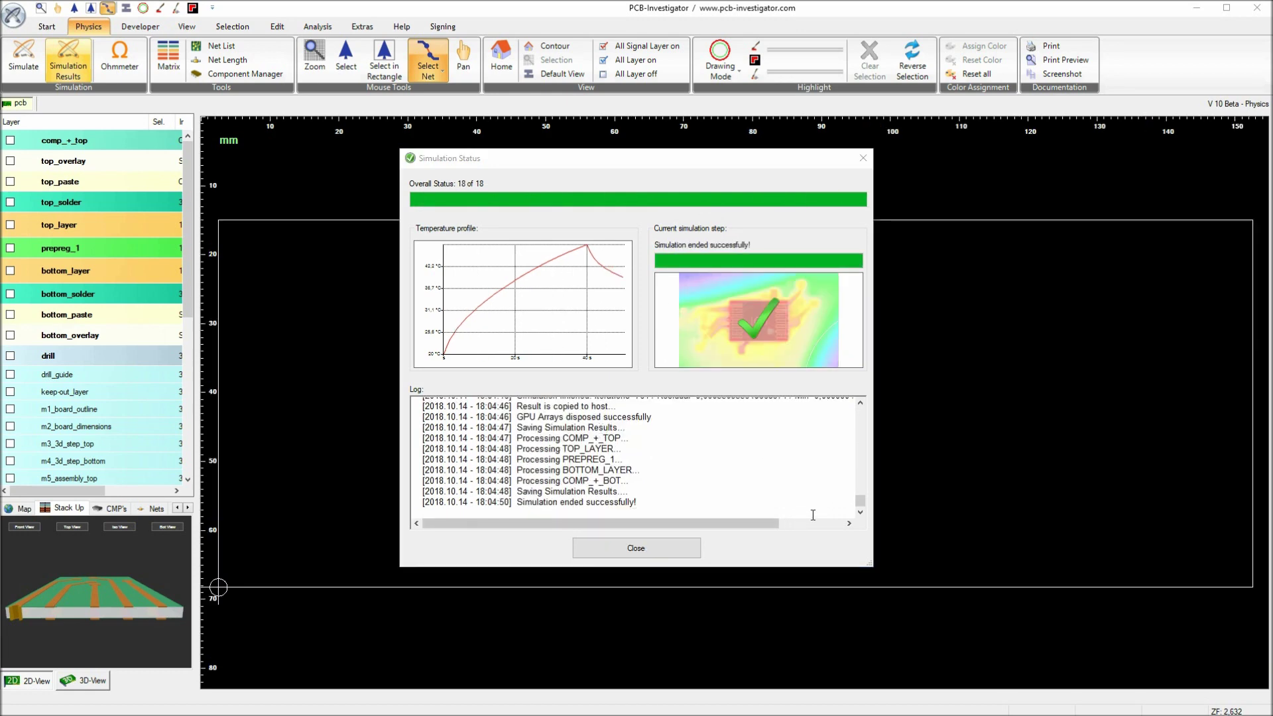
# - Examine the simulation log from beginning to end, including the mean heat transfer coefficients for the top and bottom sides
pyautogui.click(479, 502)
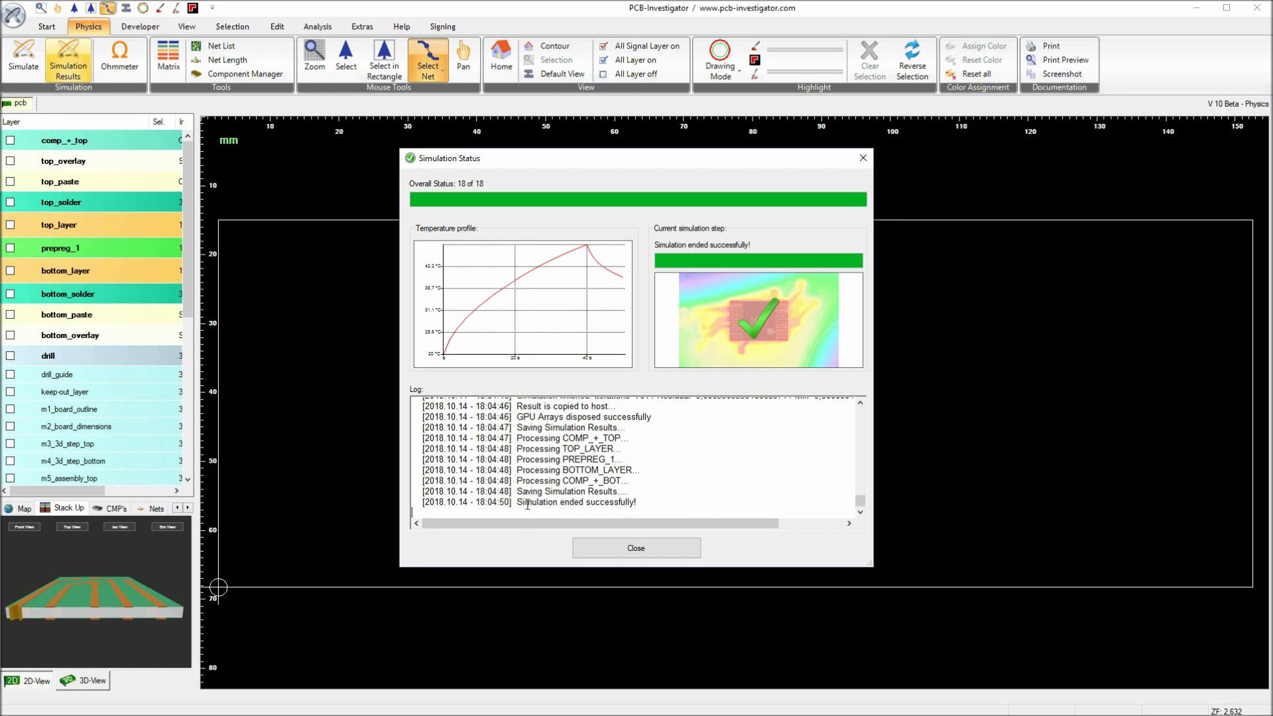
pyautogui.moveTo(860, 502); pyautogui.dragTo(860, 413)
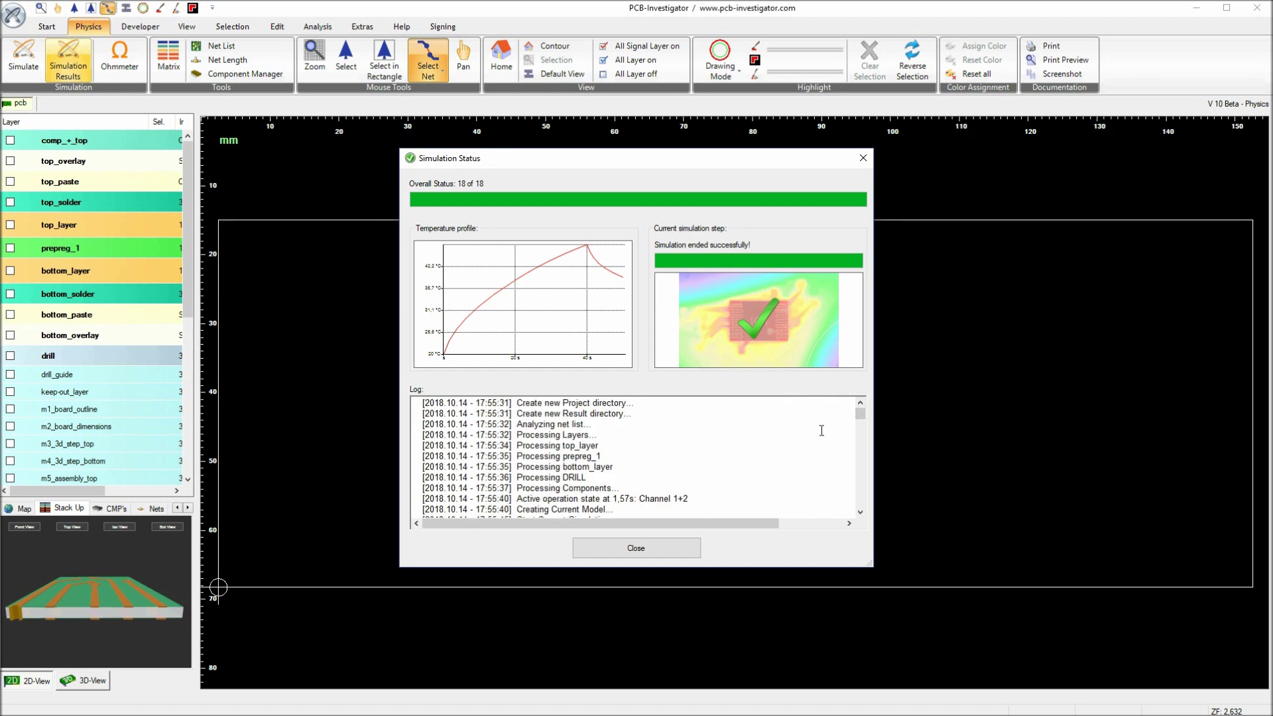
pyautogui.moveTo(860, 413); pyautogui.dragTo(860, 502)
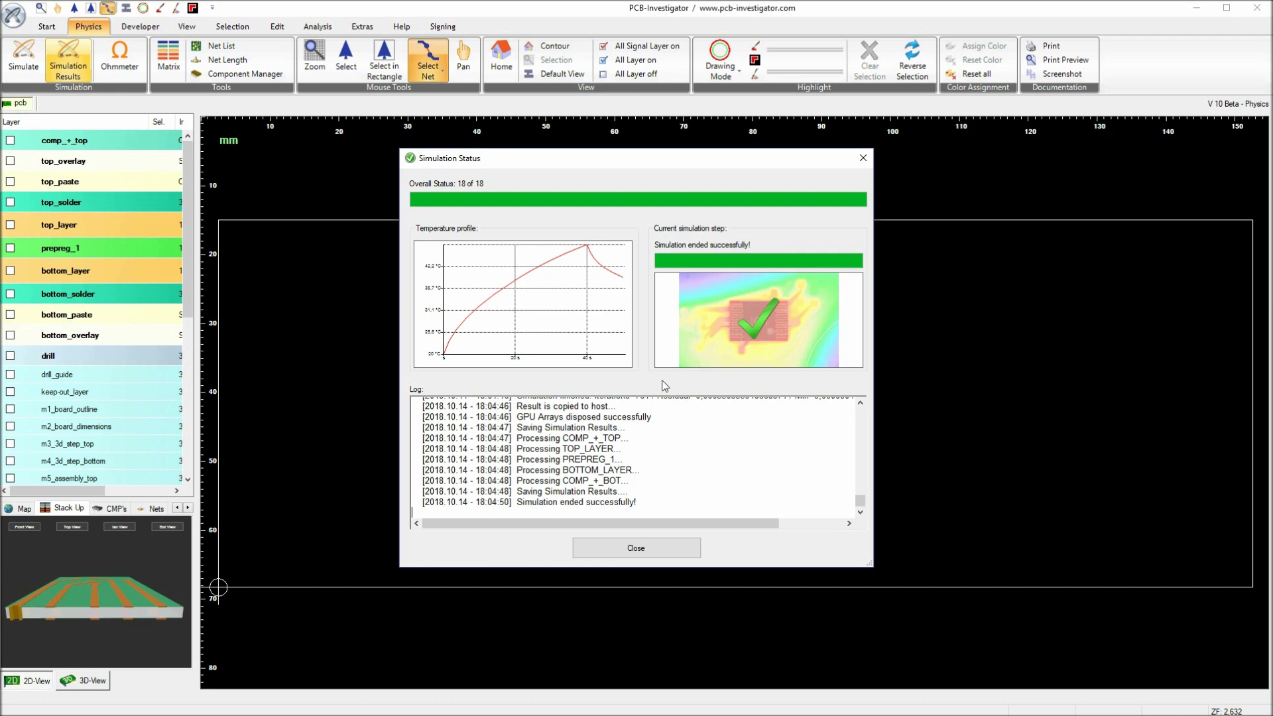
pyautogui.moveTo(860, 505); pyautogui.dragTo(860, 502)
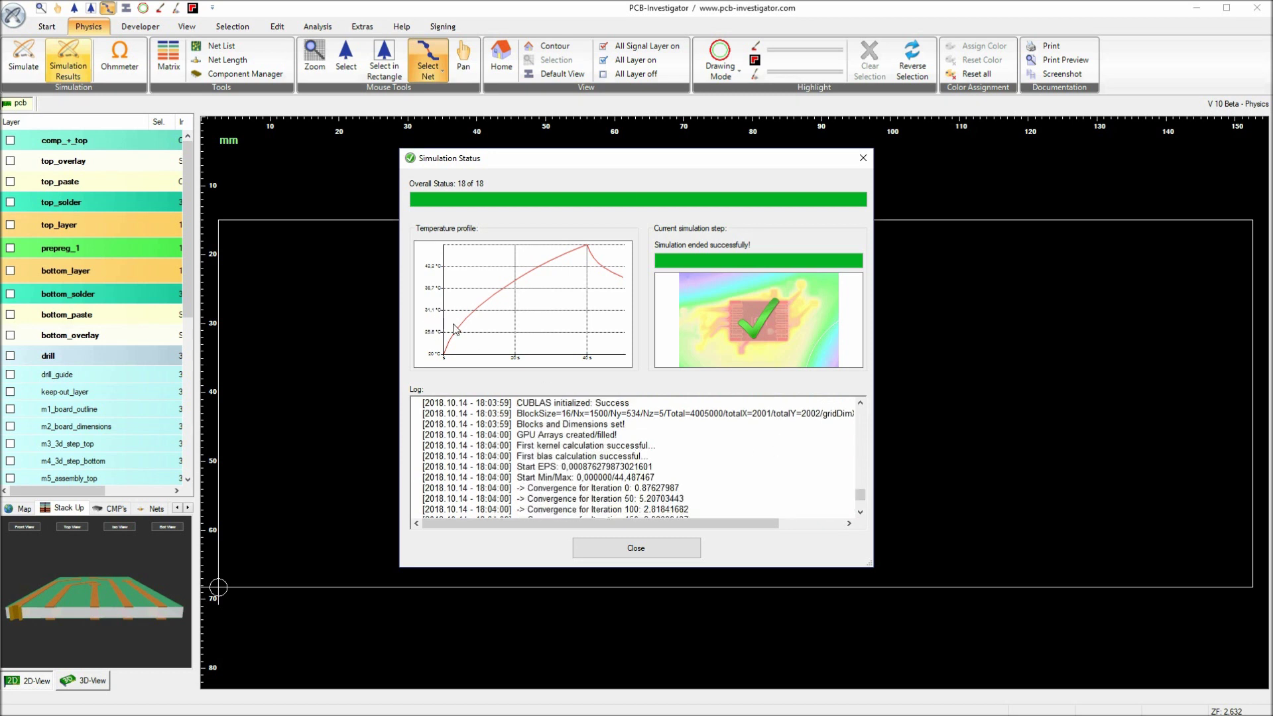
pyautogui.scroll(6, 719, 469)
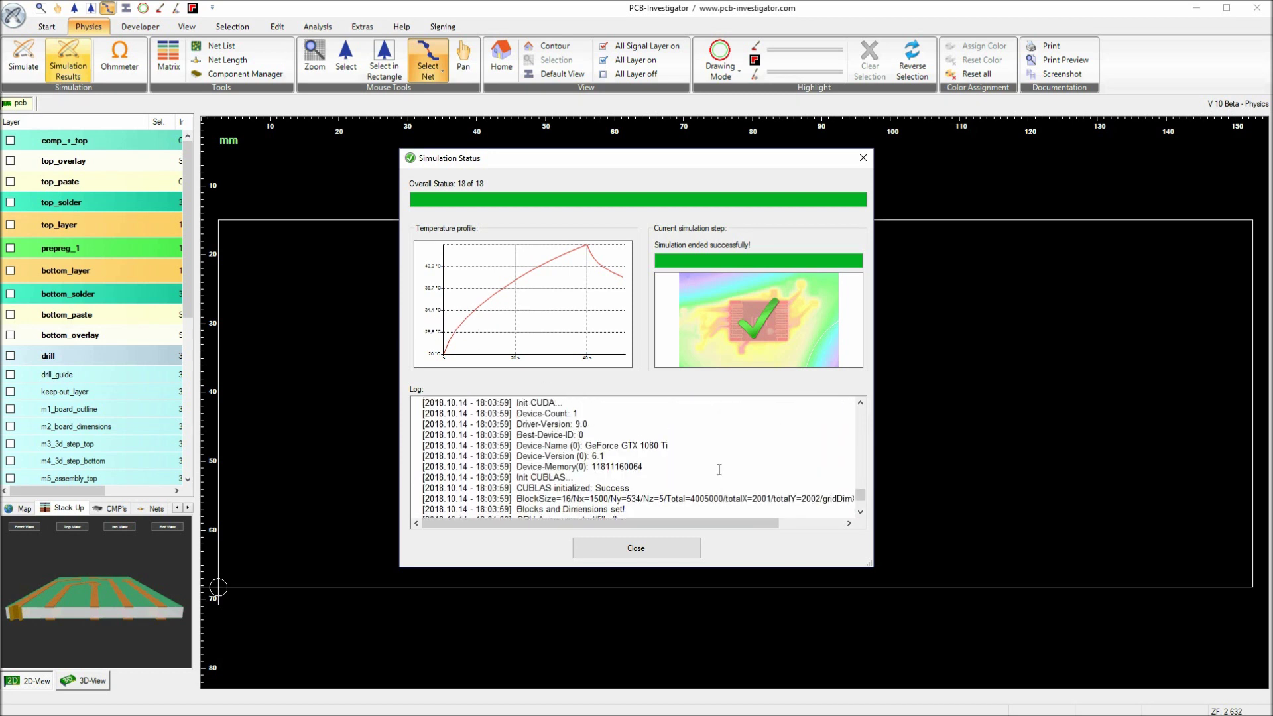
pyautogui.moveTo(517, 445); pyautogui.dragTo(661, 456)
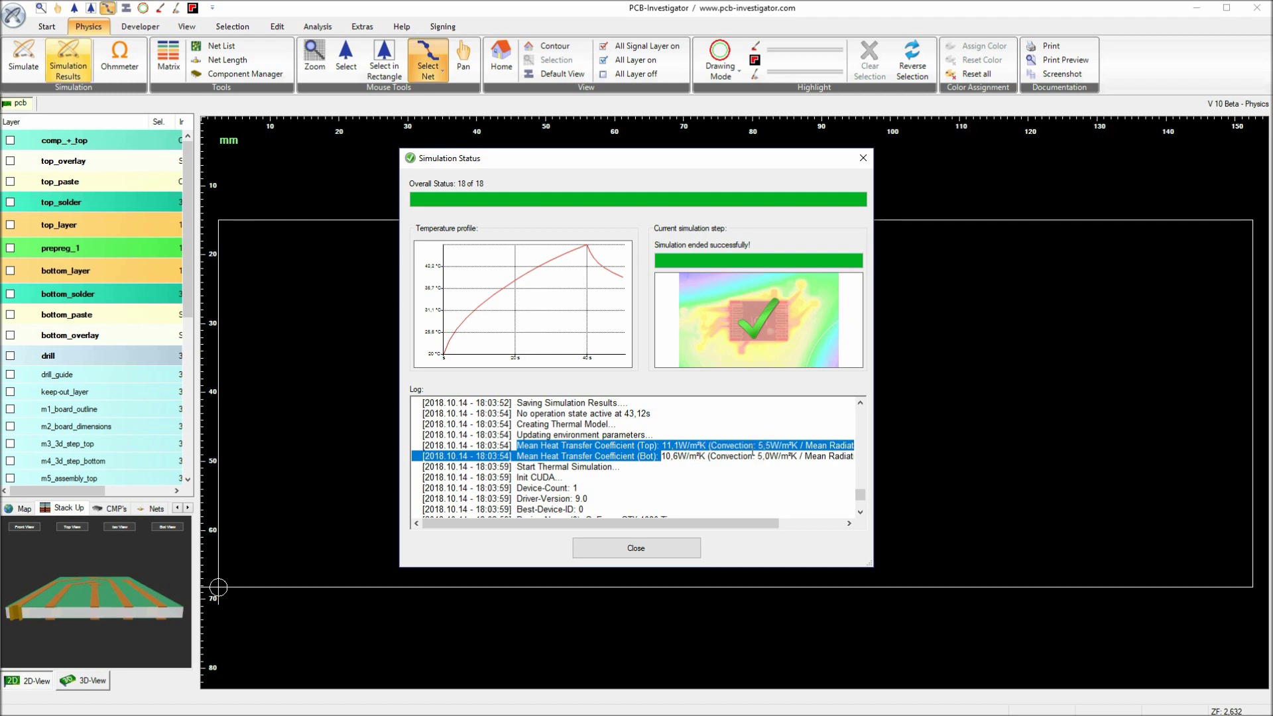
pyautogui.moveTo(748, 524); pyautogui.dragTo(813, 533)
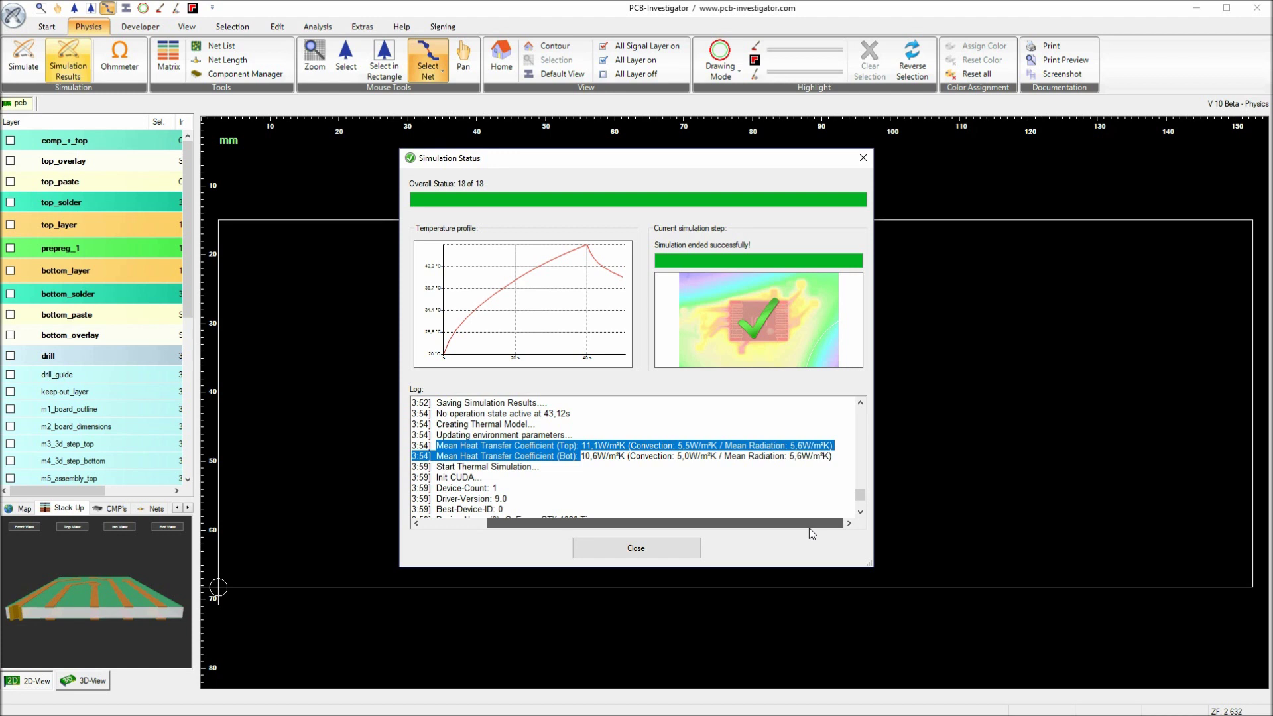
pyautogui.moveTo(809, 528); pyautogui.dragTo(634, 519)
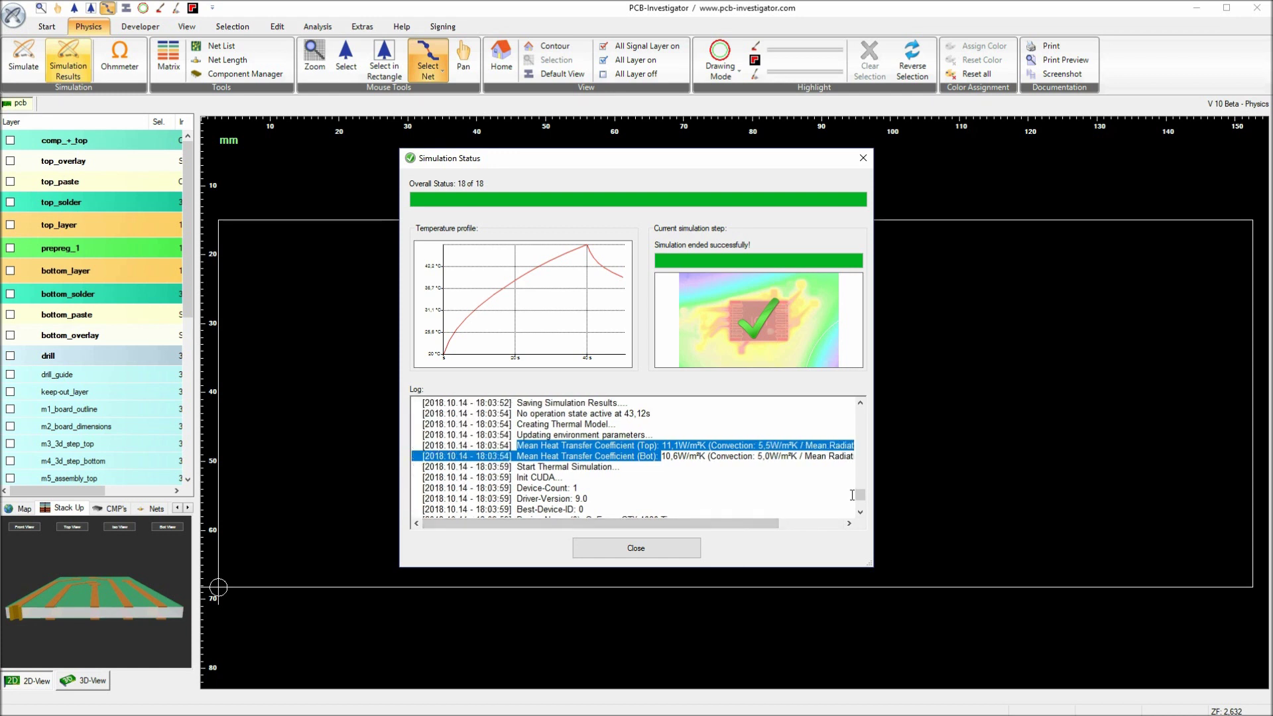
# - Examine which operation state is active at the individual time steps in the simulation log, and close the simulation status
pyautogui.scroll(1, 640, 428)
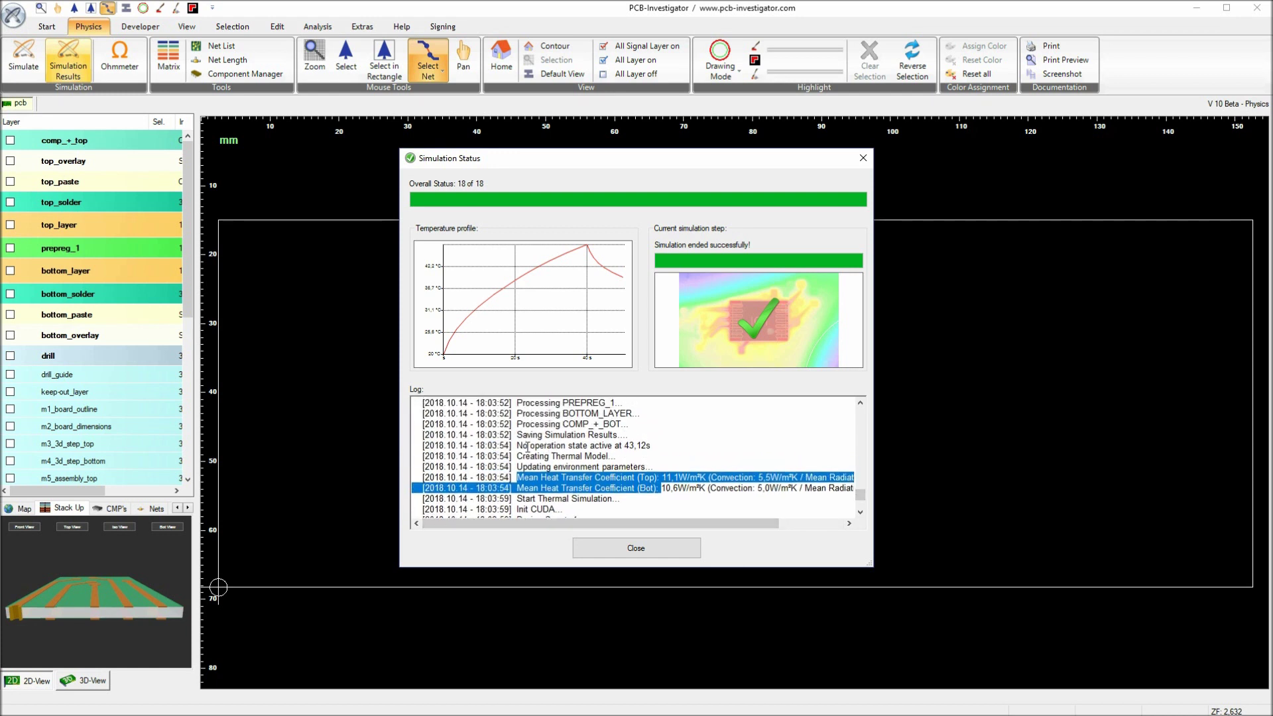
pyautogui.moveTo(517, 446); pyautogui.dragTo(615, 446)
pyautogui.moveTo(861, 495); pyautogui.dragTo(756, 481)
pyautogui.scroll(2, 752, 472)
pyautogui.scroll(-4, 741, 460)
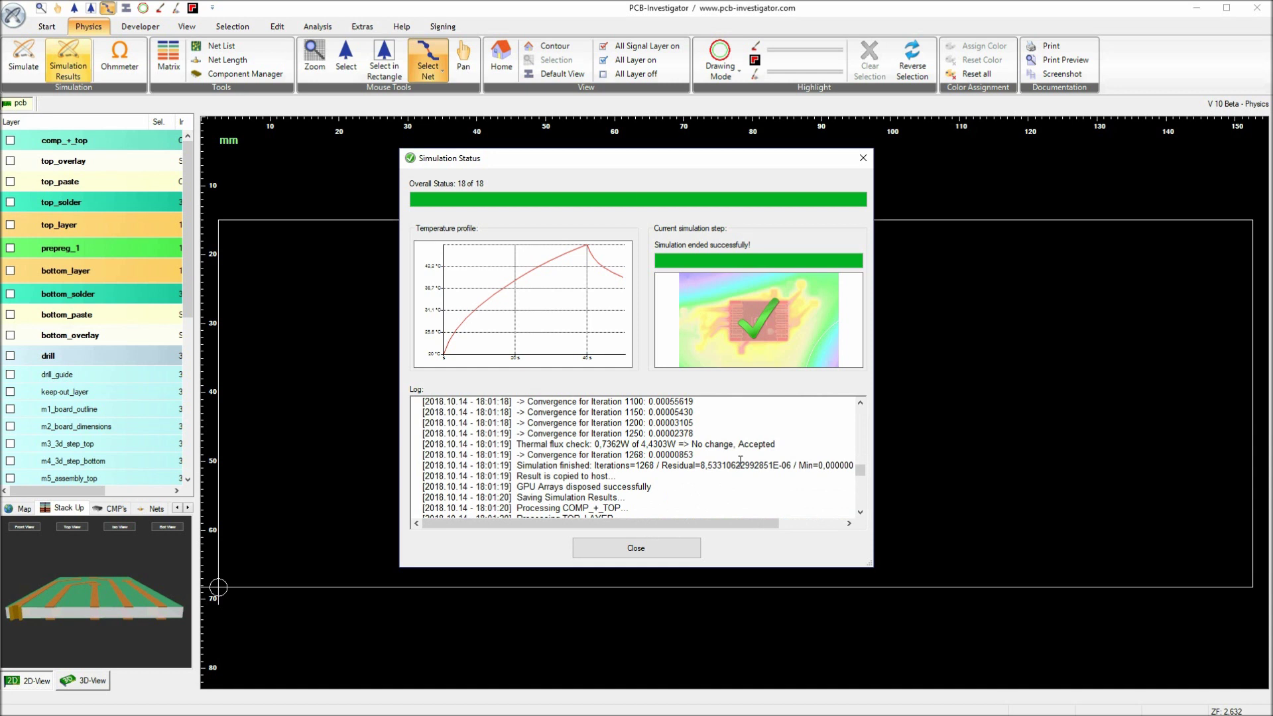
pyautogui.scroll(-2, 741, 461)
pyautogui.scroll(-6, 741, 460)
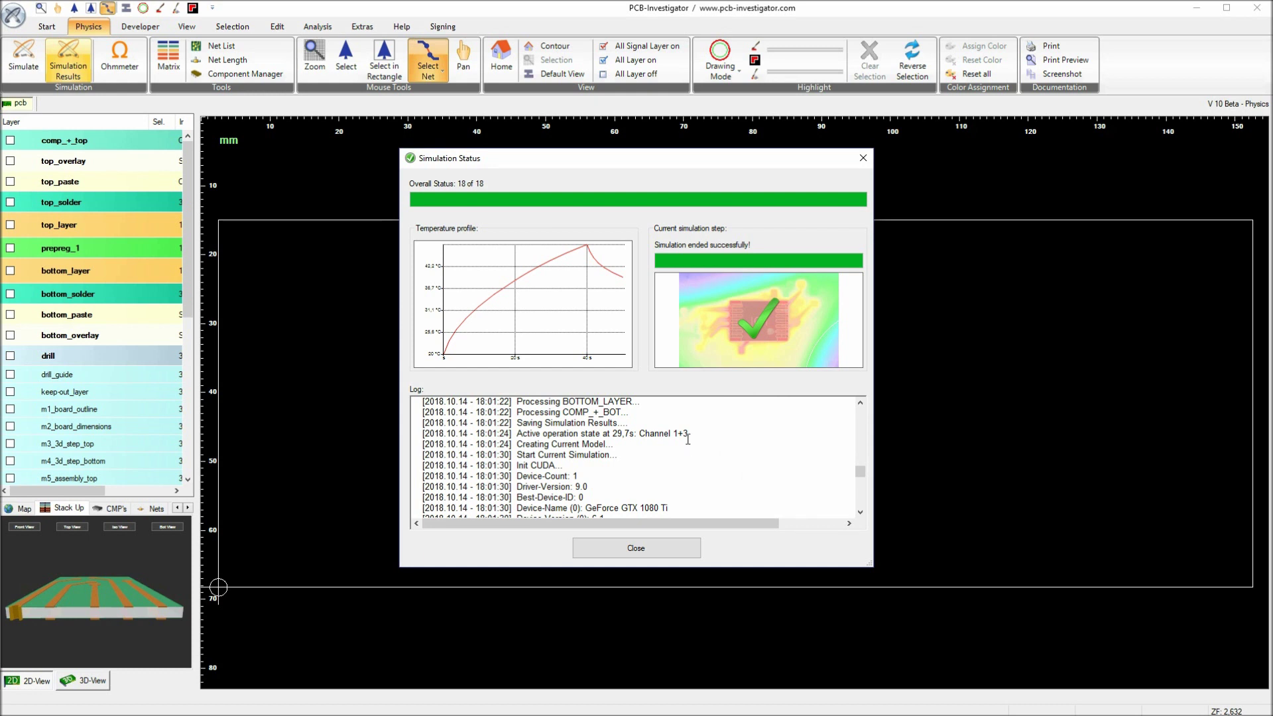
pyautogui.moveTo(518, 433); pyautogui.dragTo(691, 435)
pyautogui.moveTo(857, 475); pyautogui.dragTo(860, 508)
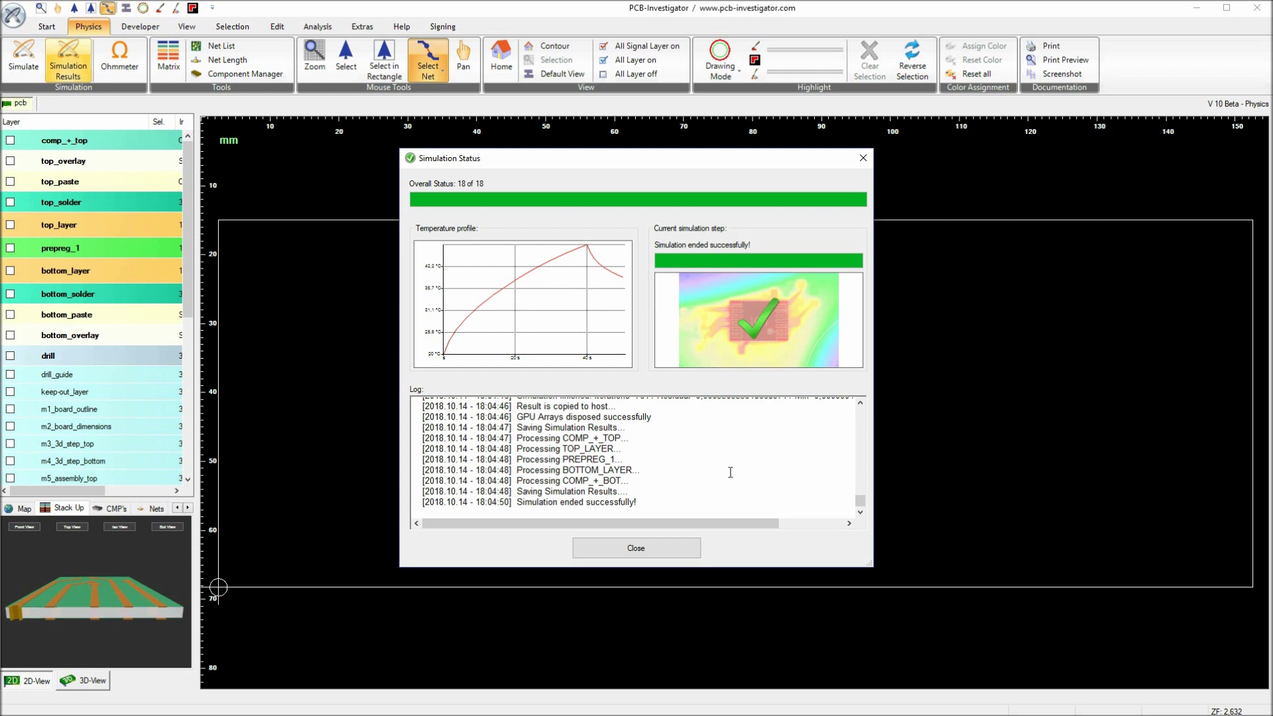
pyautogui.click(646, 551)
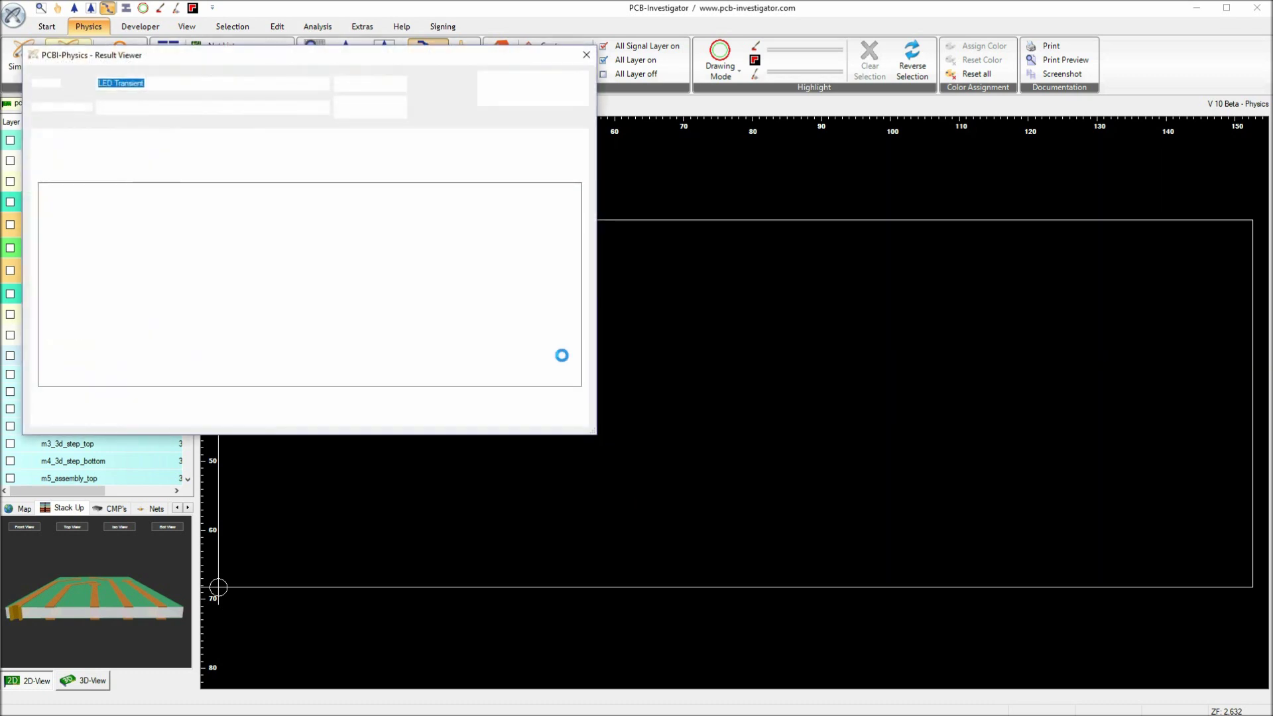
# - Move the result viewer clear of the board's upper area and review the available time points and operation states of the LED Transient project
pyautogui.moveTo(267, 67); pyautogui.dragTo(889, 324)
pyautogui.moveTo(881, 309); pyautogui.dragTo(885, 314)
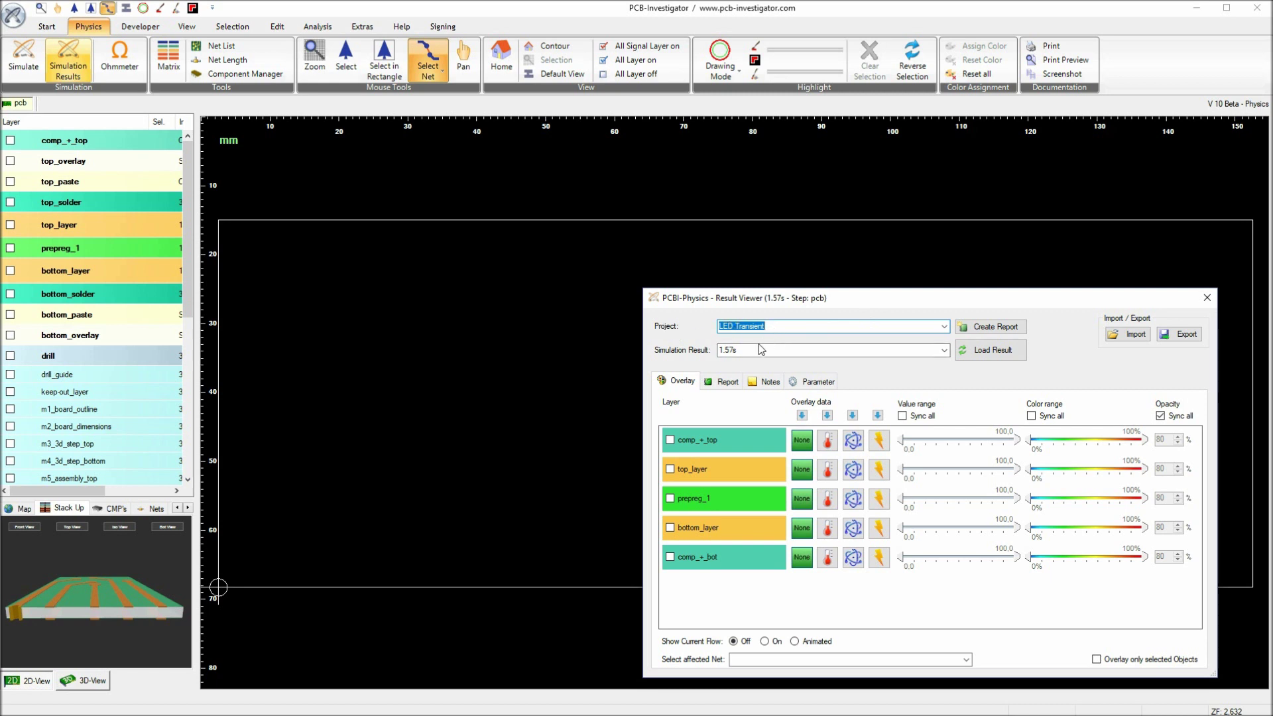
pyautogui.click(944, 350)
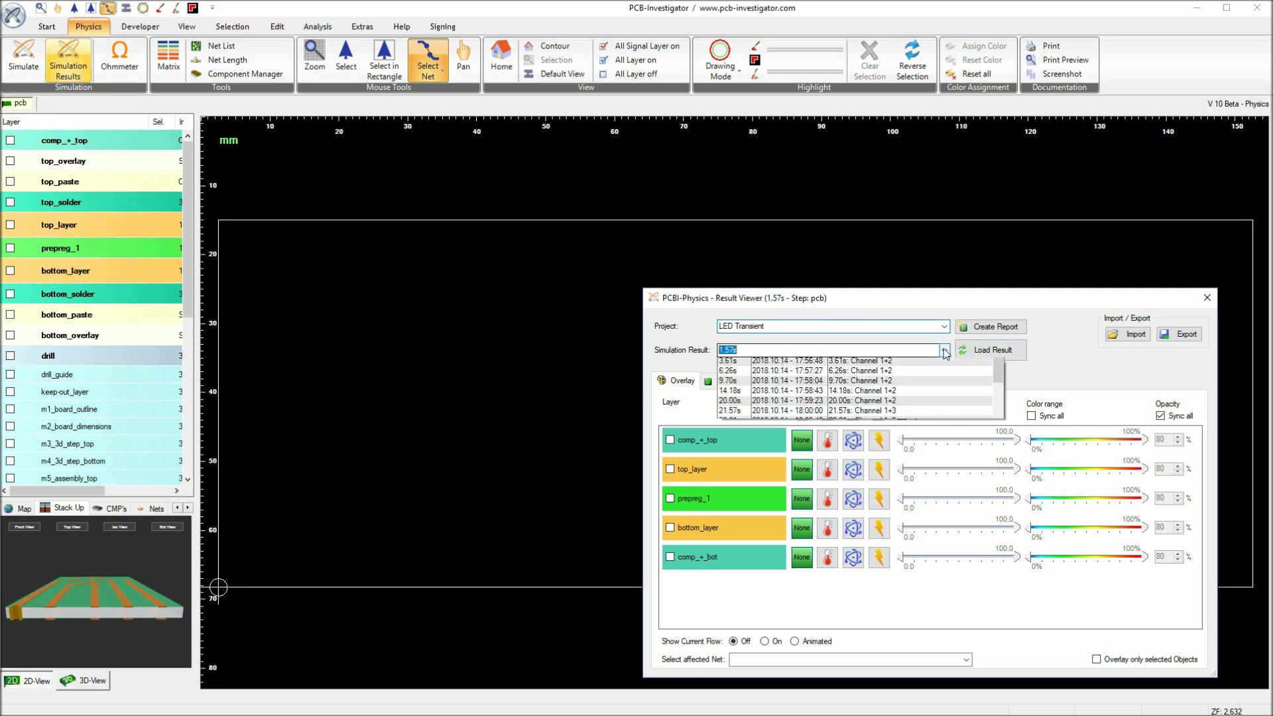
pyautogui.scroll(-4, 796, 391)
pyautogui.scroll(5, 770, 364)
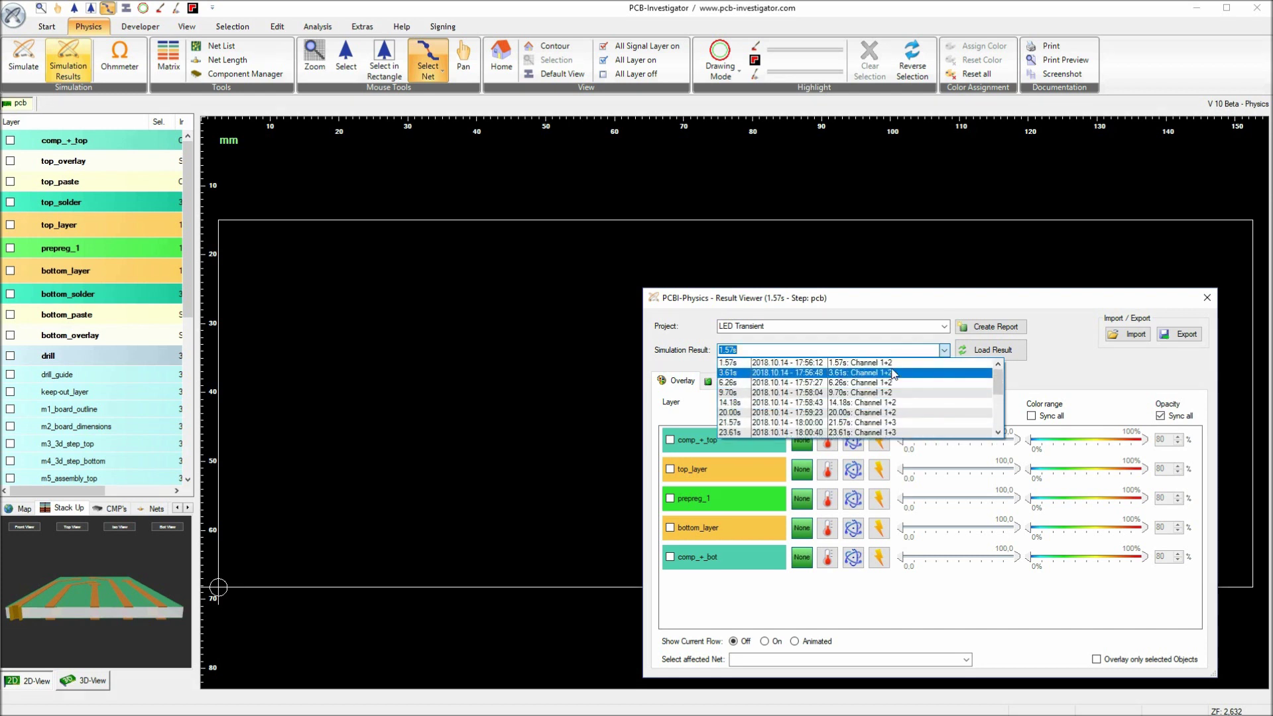
pyautogui.scroll(-2, 894, 375)
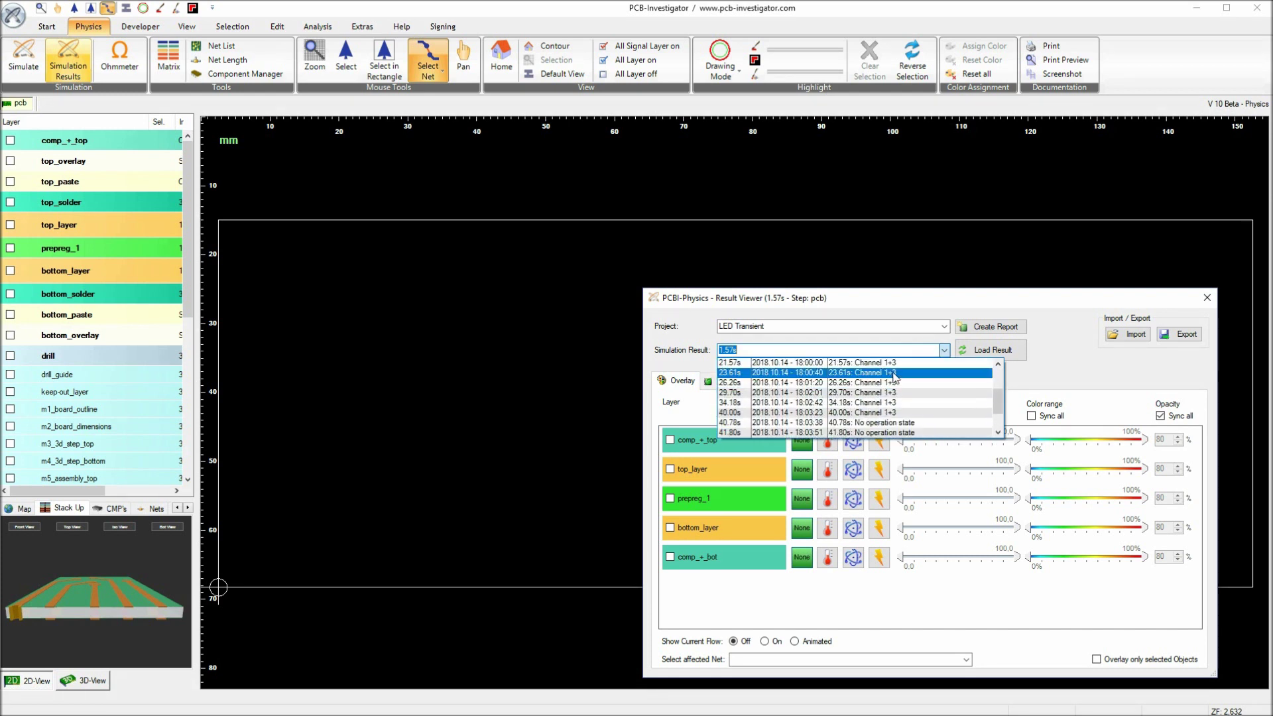
pyautogui.scroll(-3, 889, 398)
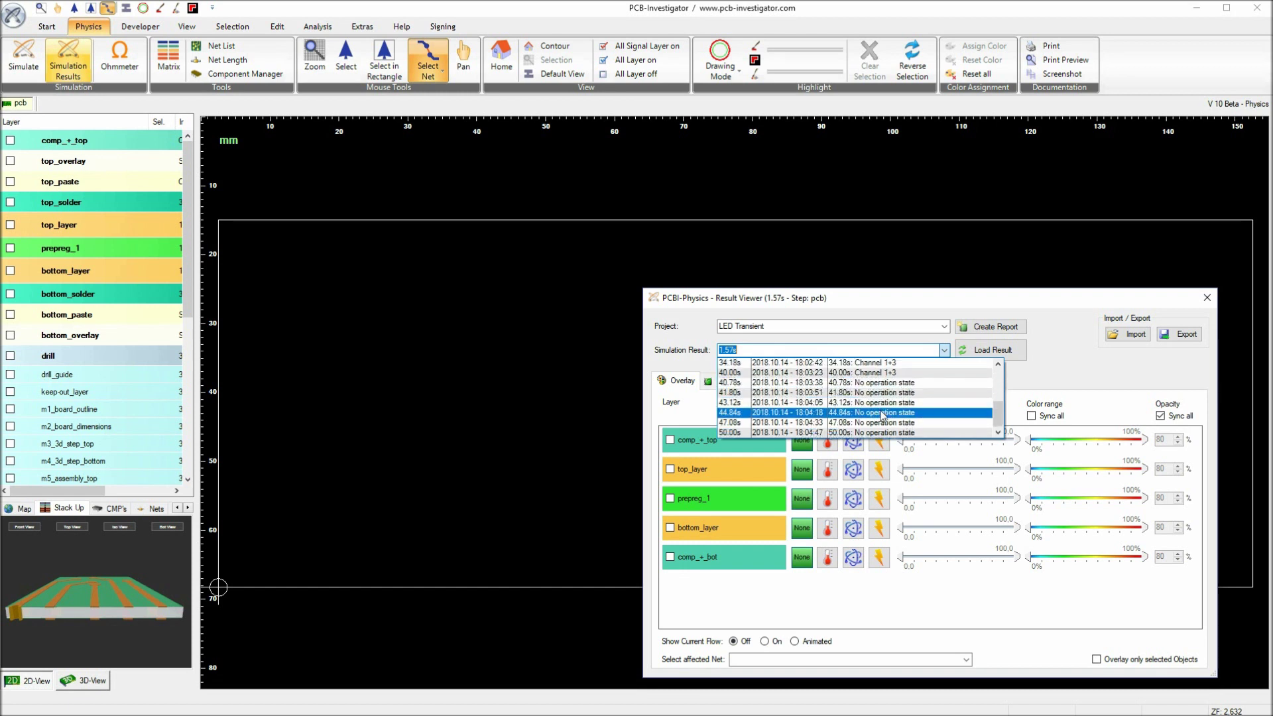
pyautogui.click(836, 350)
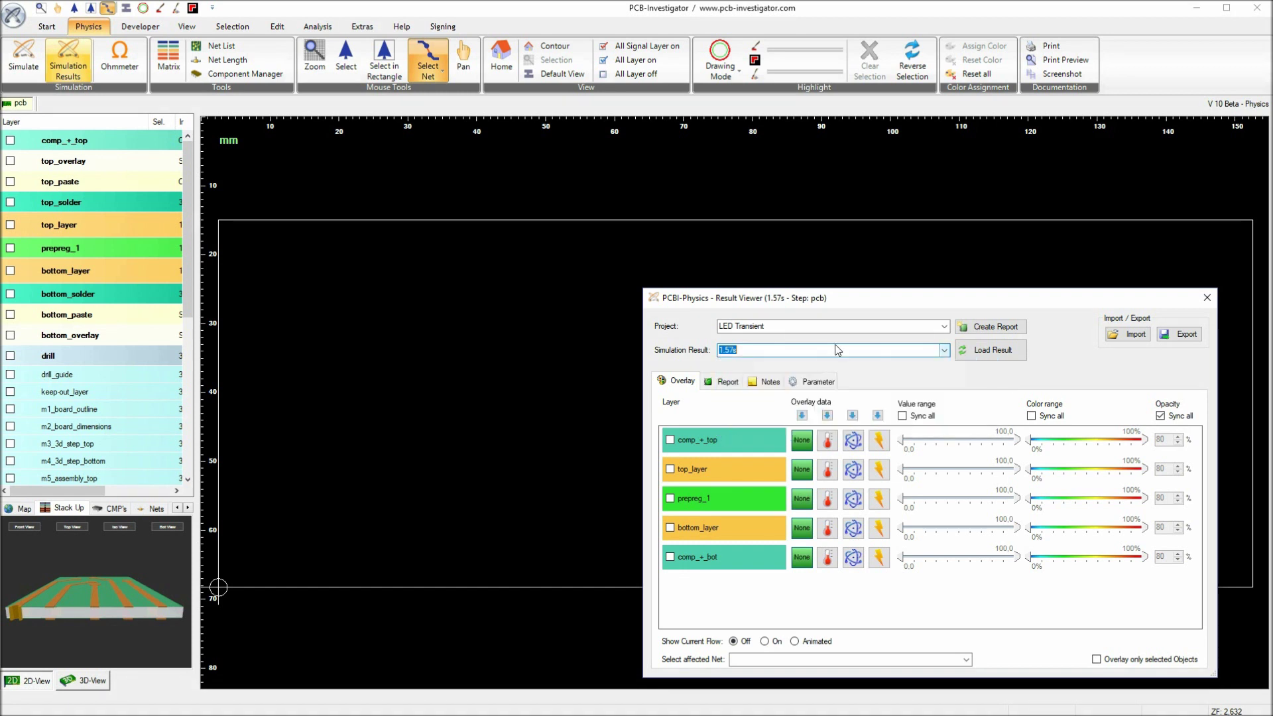
# - Overlay the temperature data for all layers and reposition the result viewer so that the board and colour scale are visible
pyautogui.moveTo(864, 311); pyautogui.dragTo(782, 393)
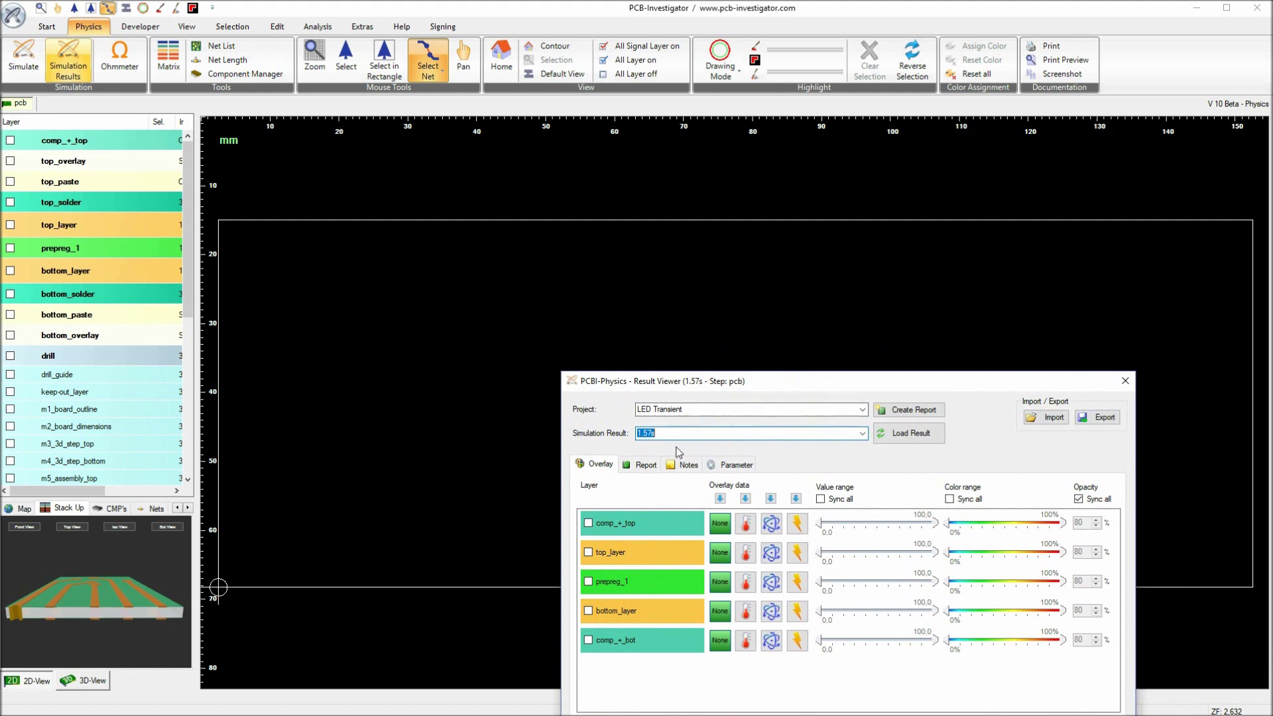
pyautogui.click(746, 499)
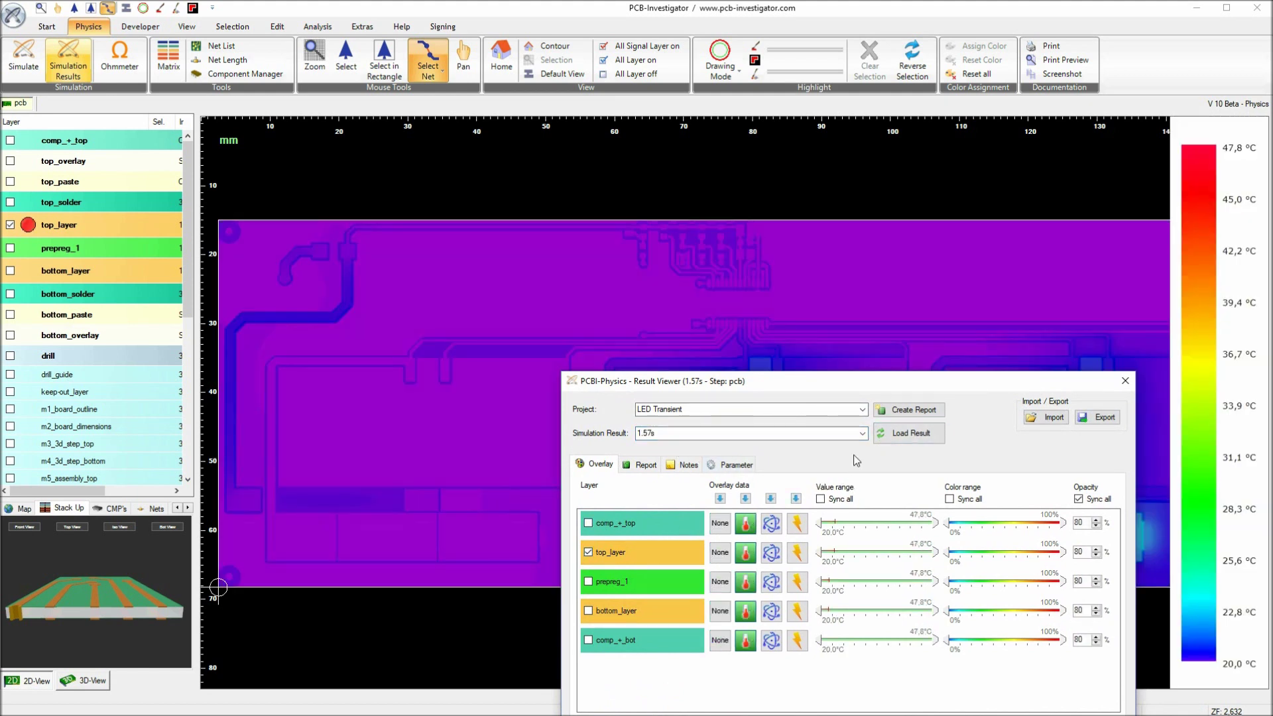
pyautogui.moveTo(855, 388); pyautogui.dragTo(202, 74)
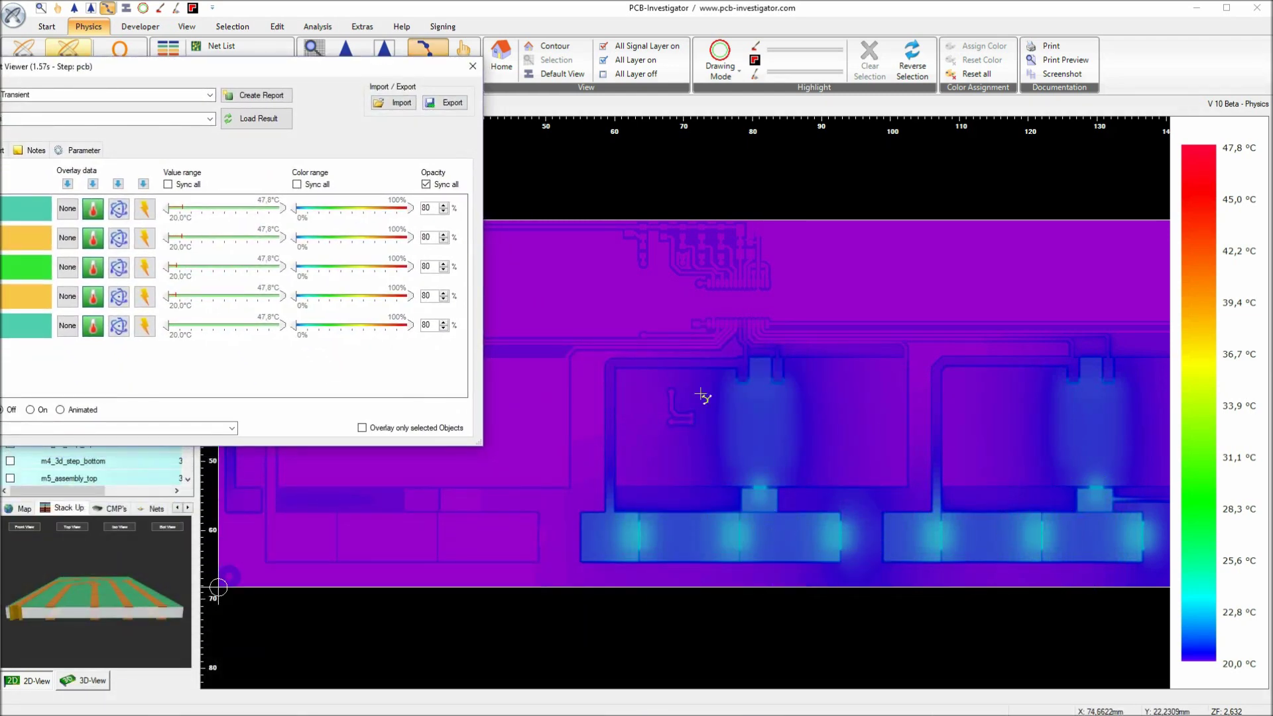
pyautogui.moveTo(288, 75); pyautogui.dragTo(421, 90)
# - Load the simulation result for 14.18s and inspect the temperature overlay around the lower LED strips
pyautogui.click(343, 135)
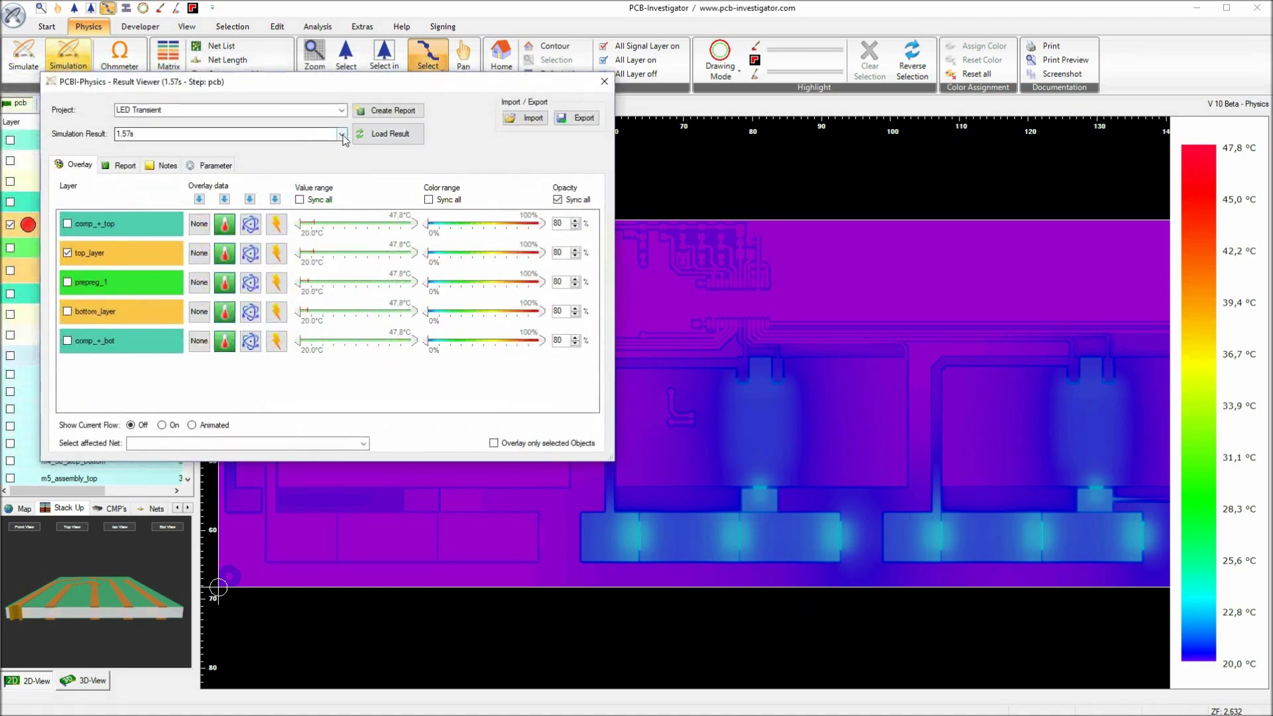
pyautogui.click(312, 186)
pyautogui.click(392, 138)
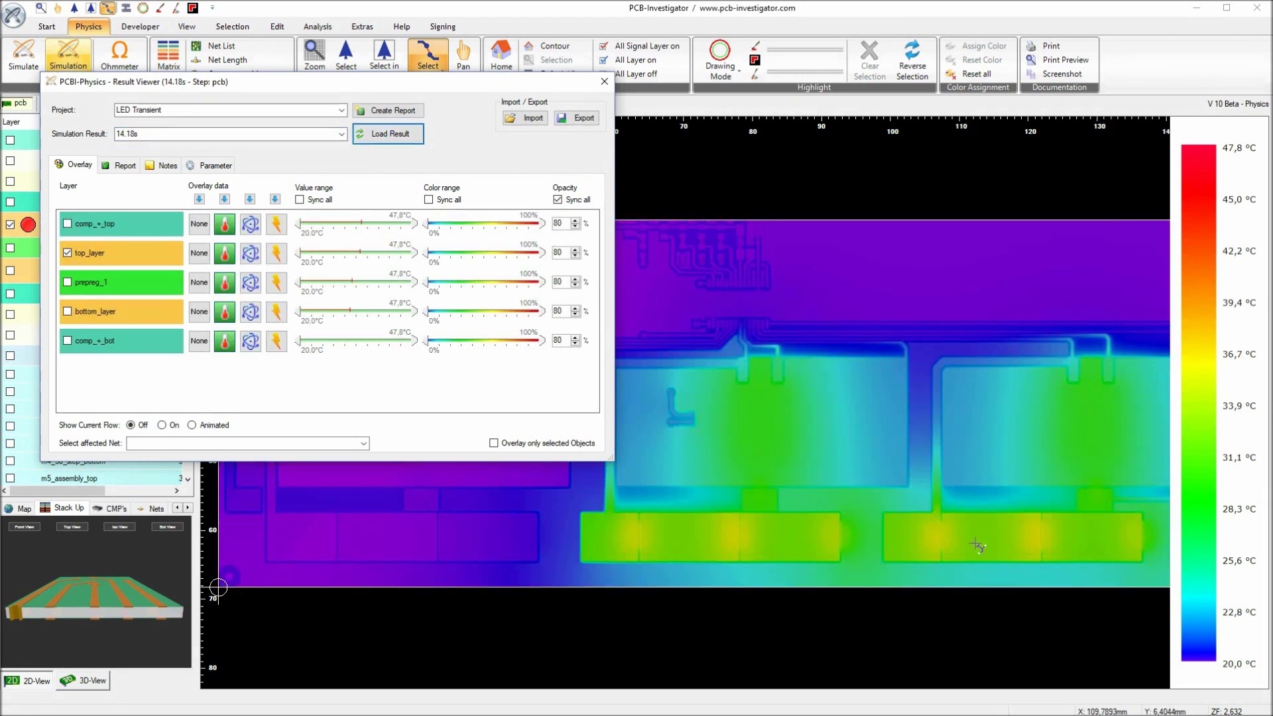
pyautogui.moveTo(977, 545)
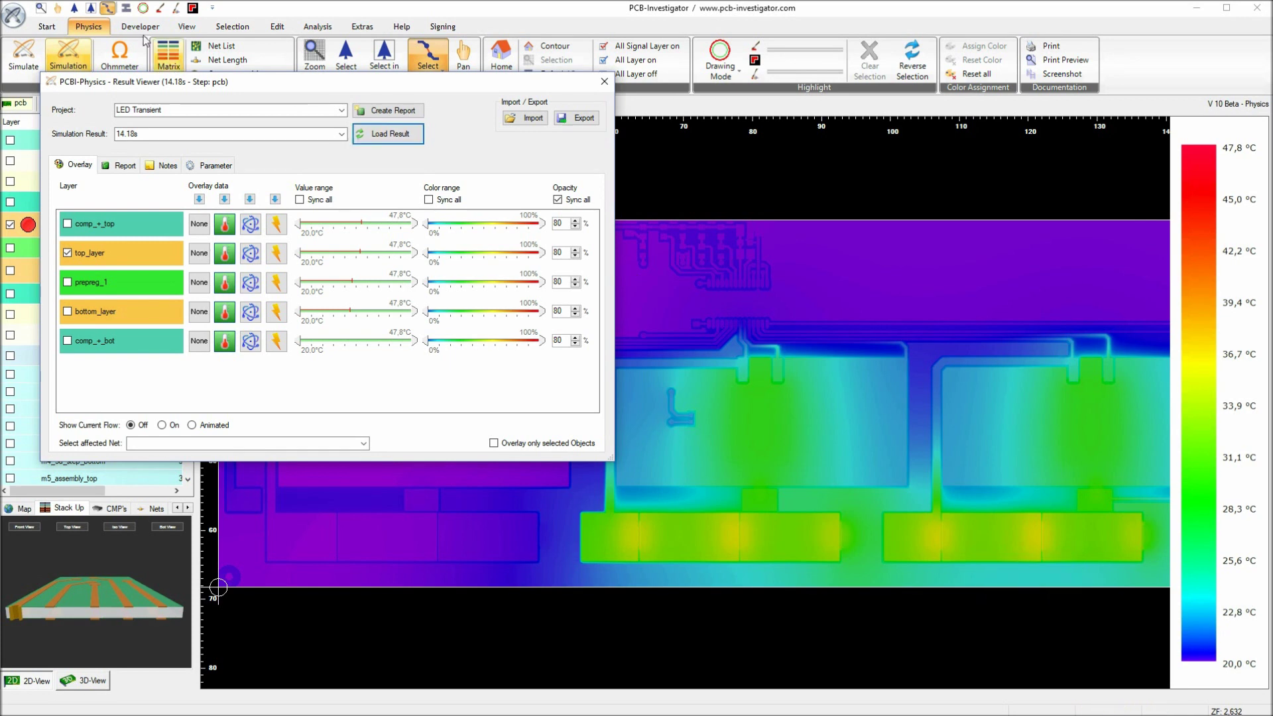
# - Review the available time points and load the simulation result for 29.70s
pyautogui.click(44, 9)
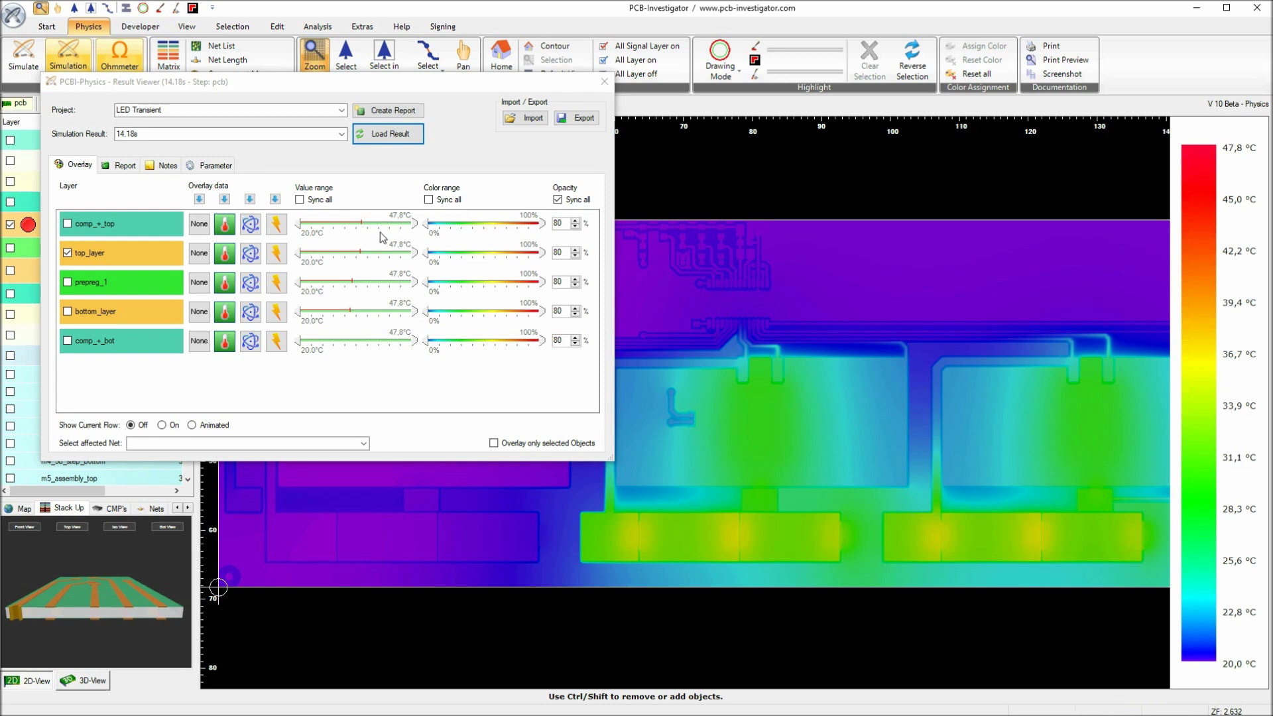
pyautogui.click(343, 134)
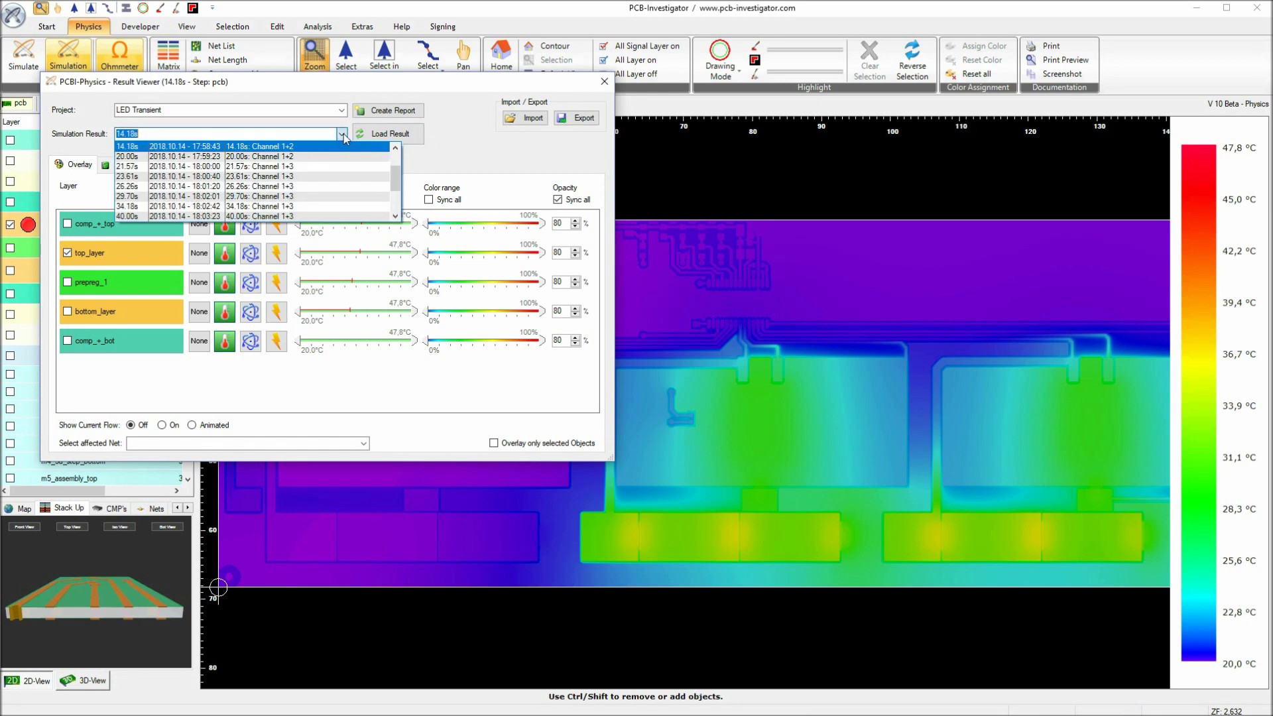
pyautogui.click(138, 147)
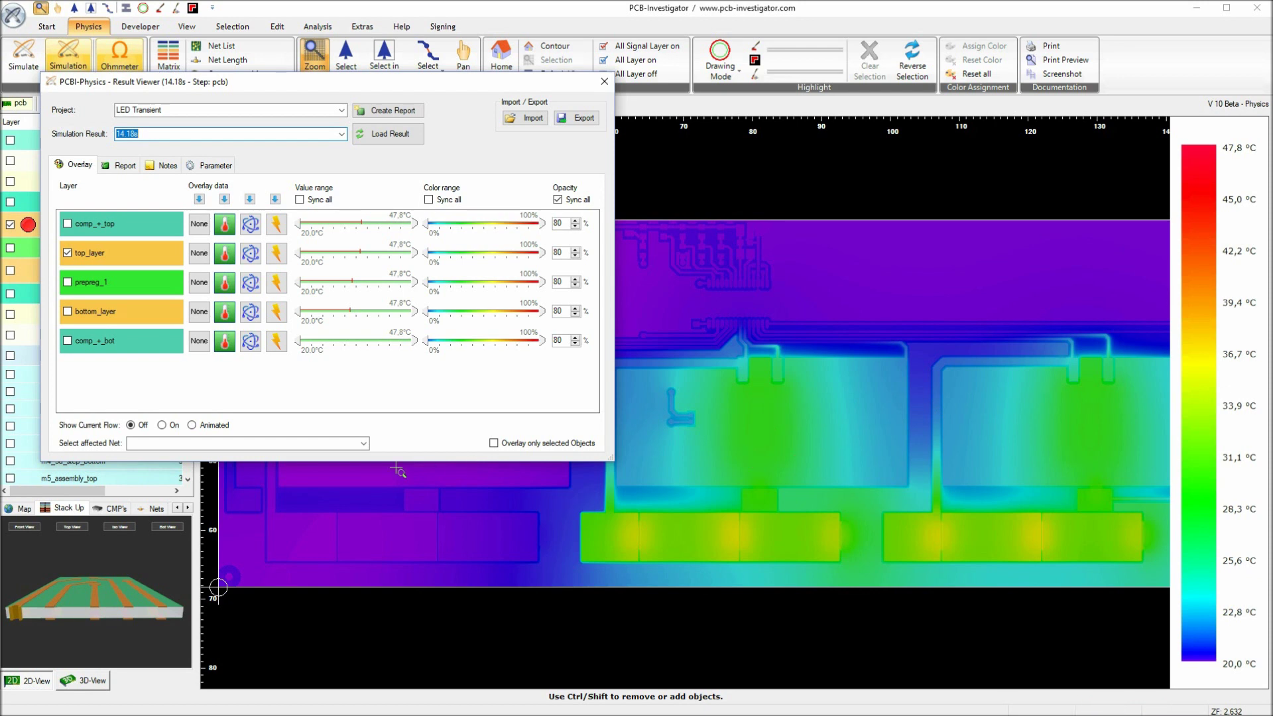
pyautogui.click(343, 136)
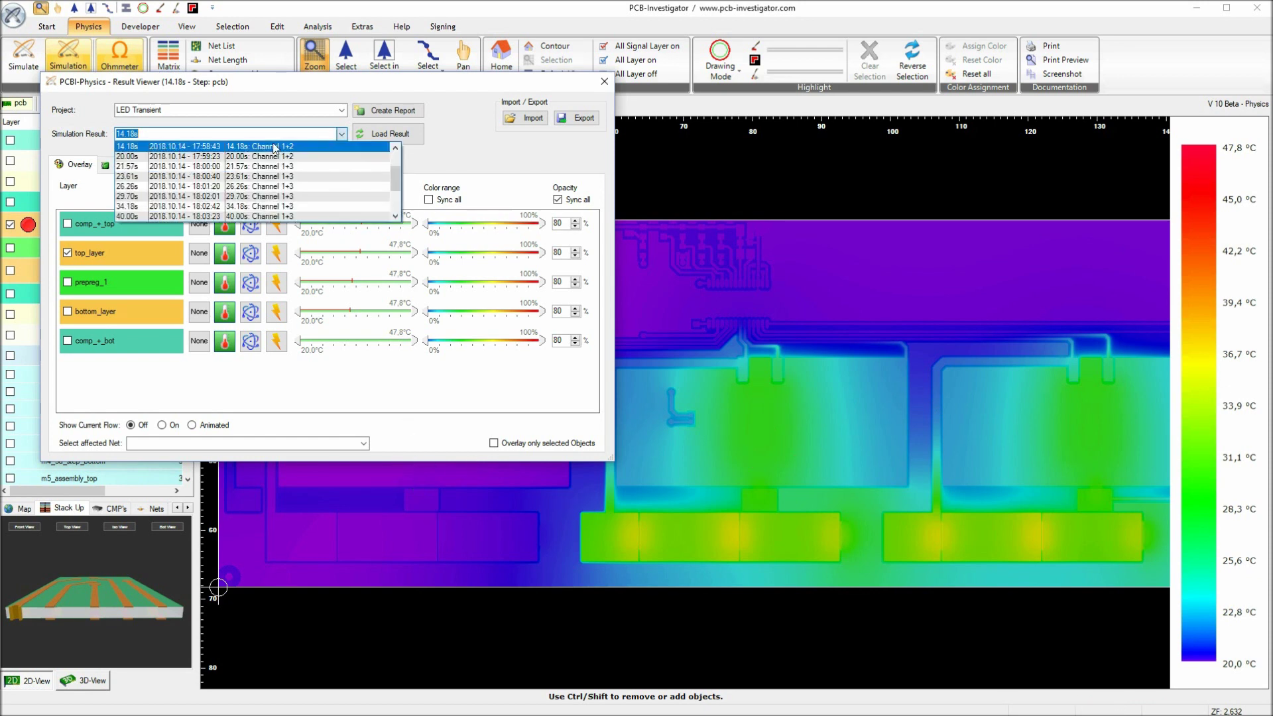
pyautogui.click(159, 199)
pyautogui.click(380, 133)
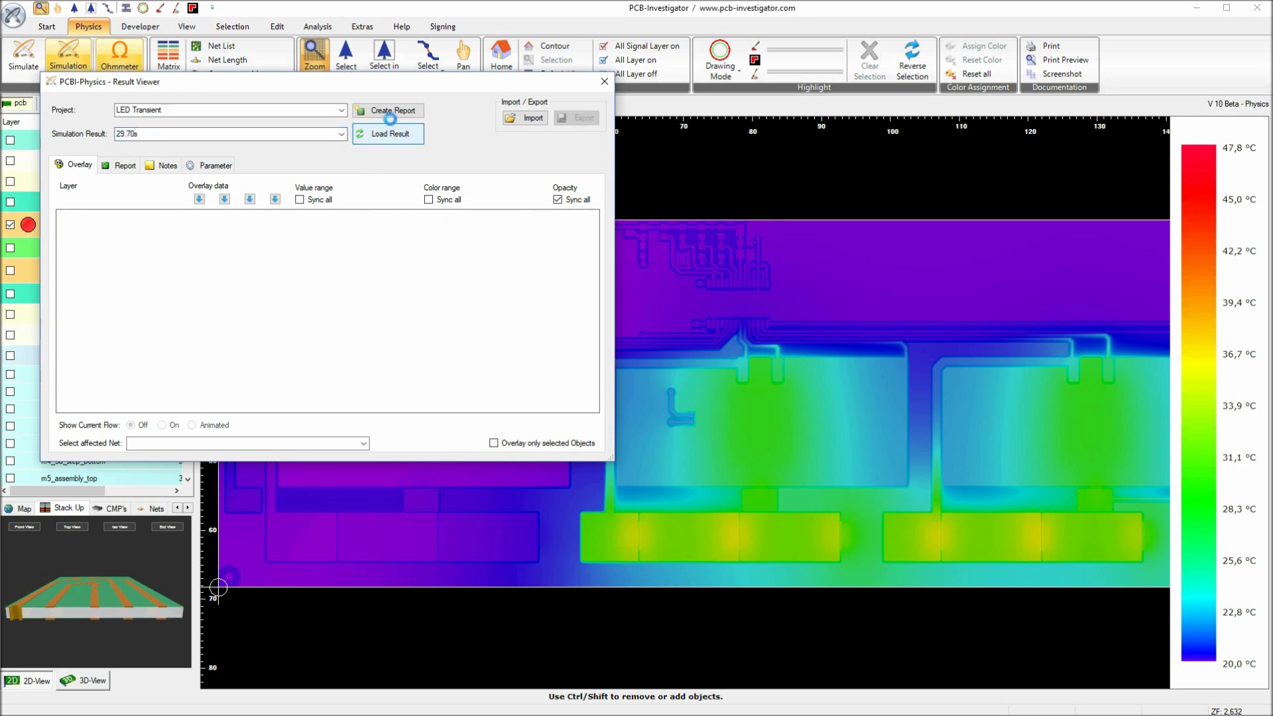
# - Reposition the result viewer and use the Select tool to read the top-layer temperatures on the middle and left LED strips
pyautogui.moveTo(376, 81); pyautogui.dragTo(378, 0)
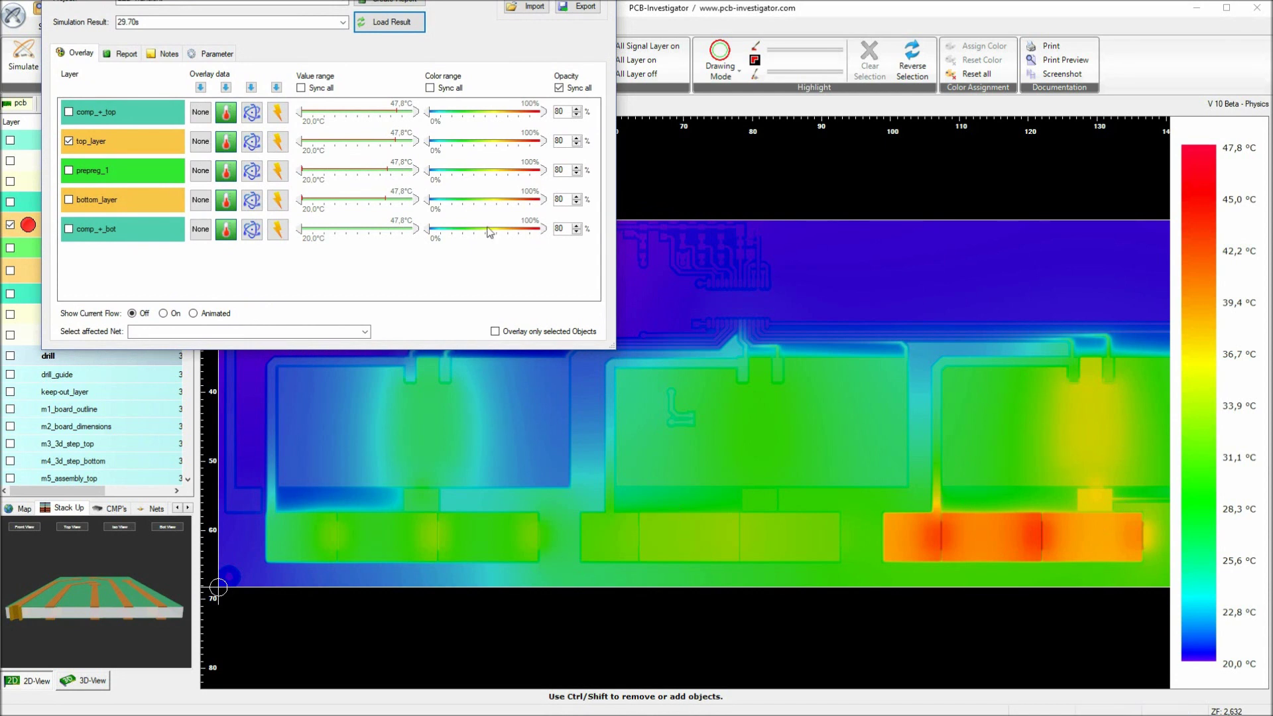
pyautogui.moveTo(274, 0); pyautogui.dragTo(223, 91)
pyautogui.click(75, 7)
pyautogui.moveTo(676, 529)
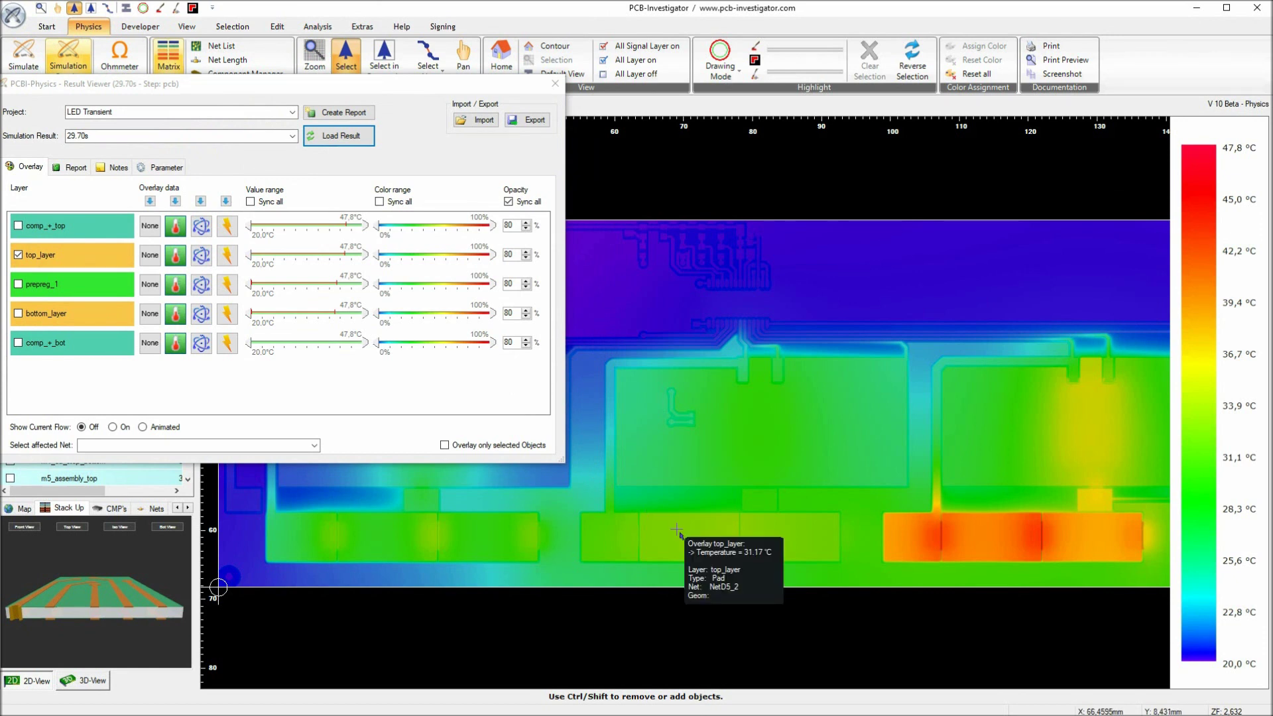
pyautogui.moveTo(372, 542)
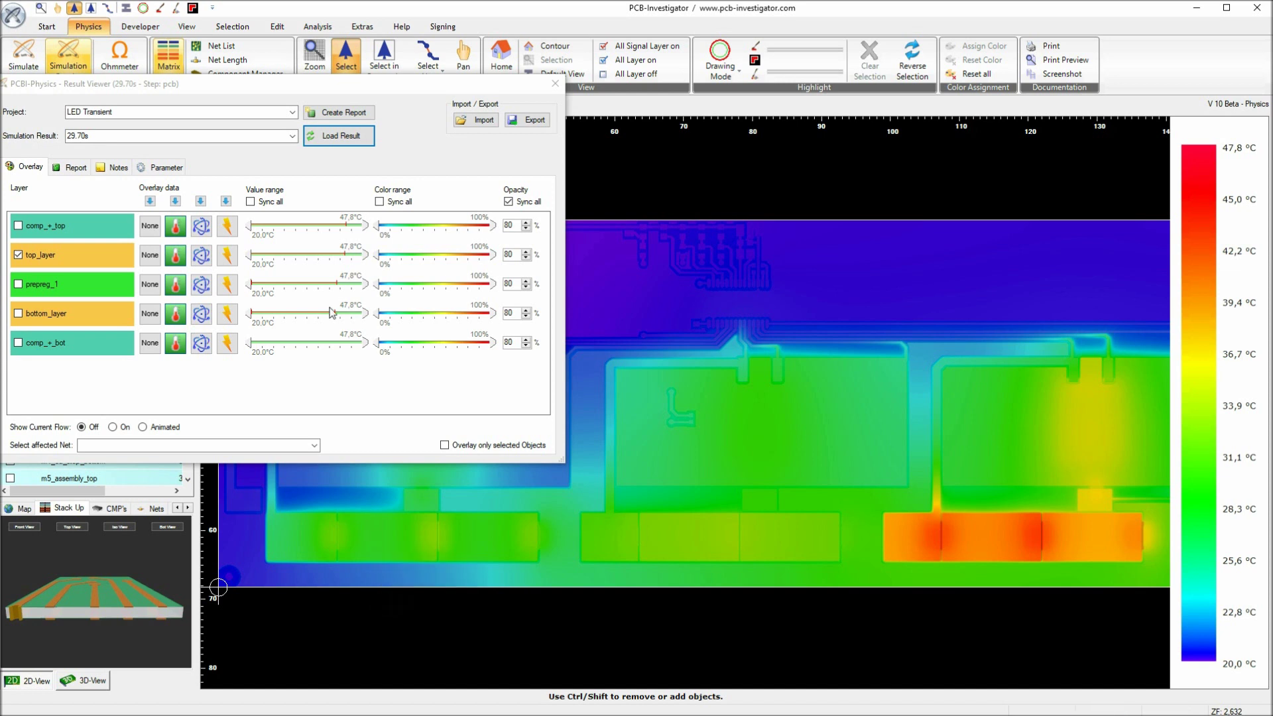
# - Load the simulation result for 40.00s and check the temperatures on the right and left LED strips, moving the result viewer clear of them
pyautogui.click(266, 136)
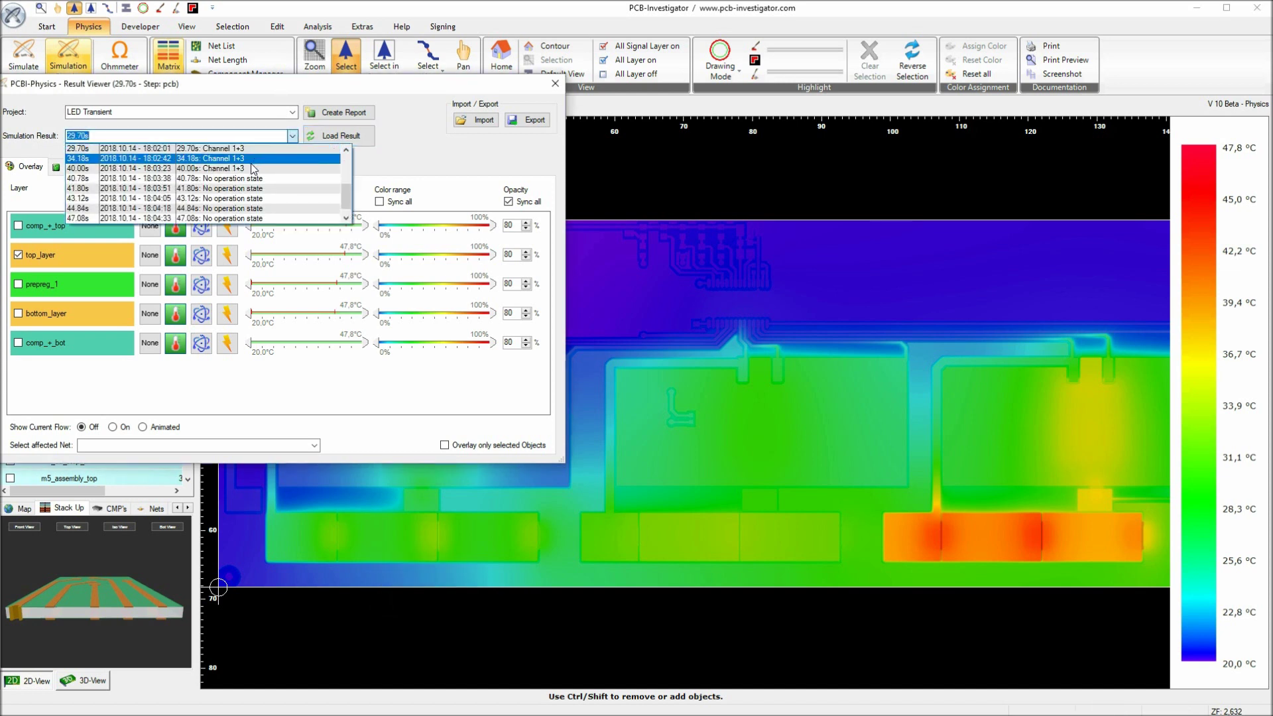
pyautogui.click(252, 168)
pyautogui.click(338, 140)
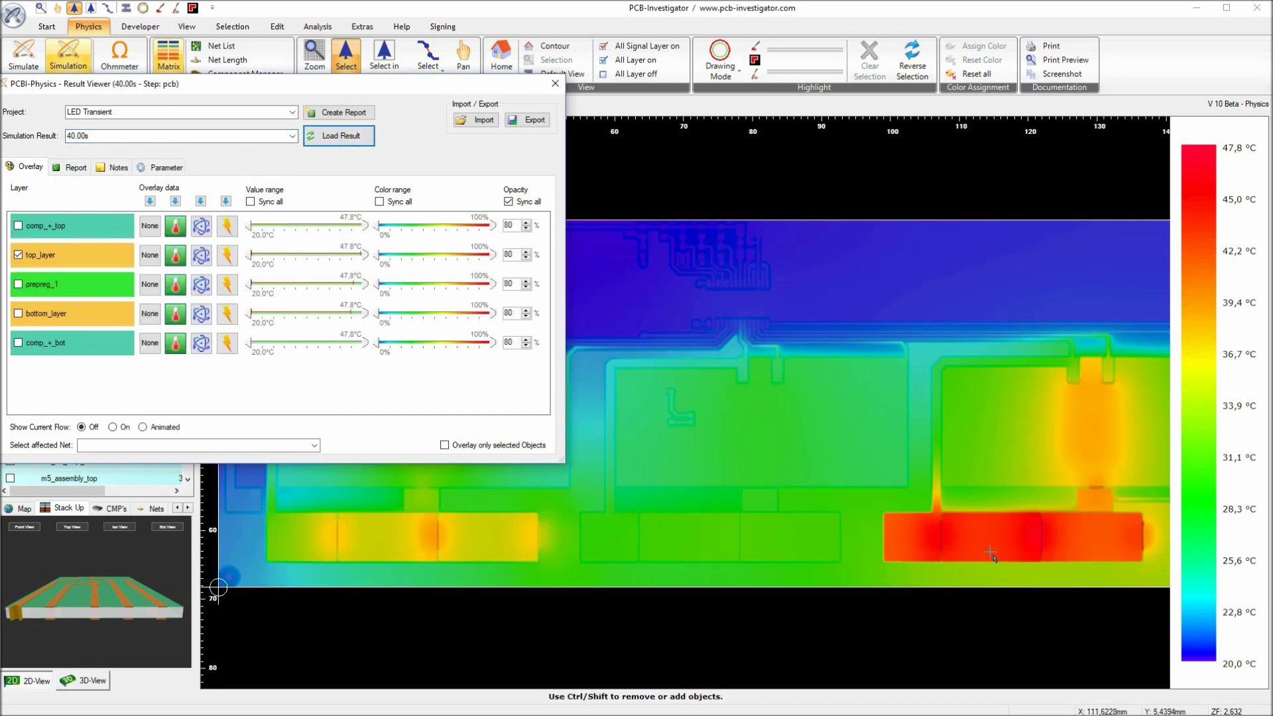
pyautogui.moveTo(994, 534)
pyautogui.moveTo(405, 532)
pyautogui.moveTo(399, 87); pyautogui.dragTo(443, 22)
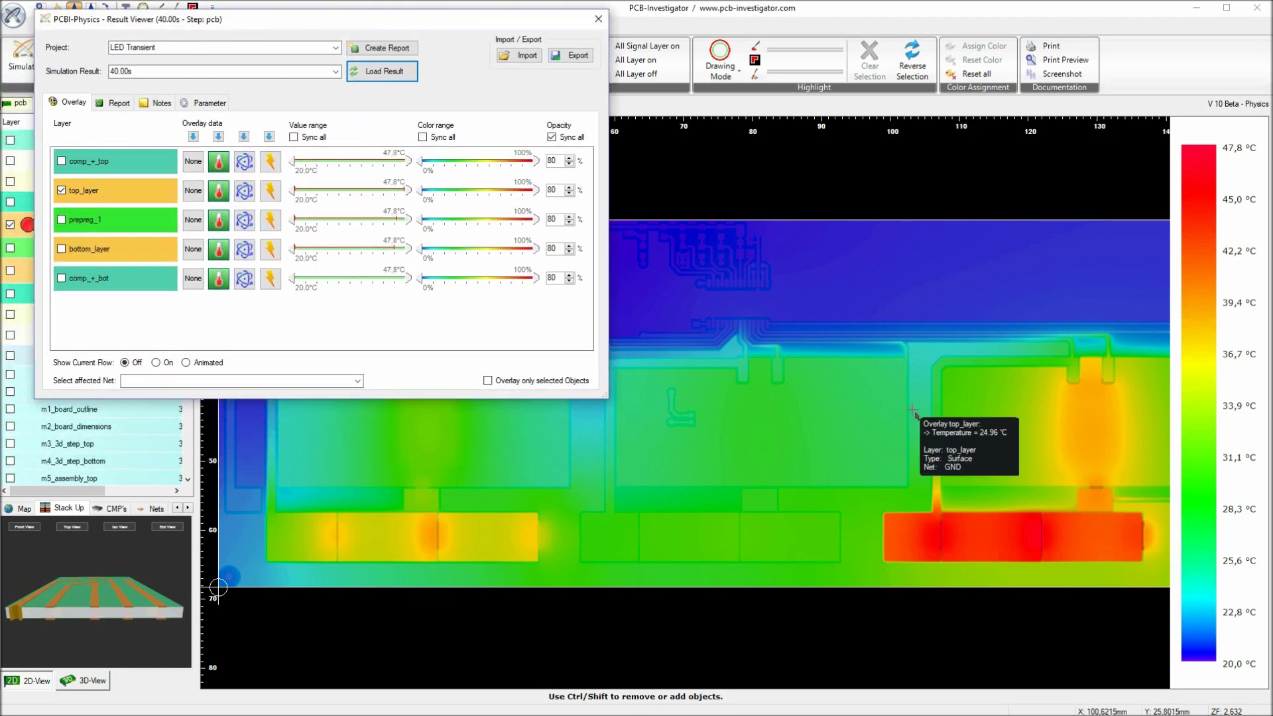
pyautogui.moveTo(344, 22); pyautogui.dragTo(376, 47)
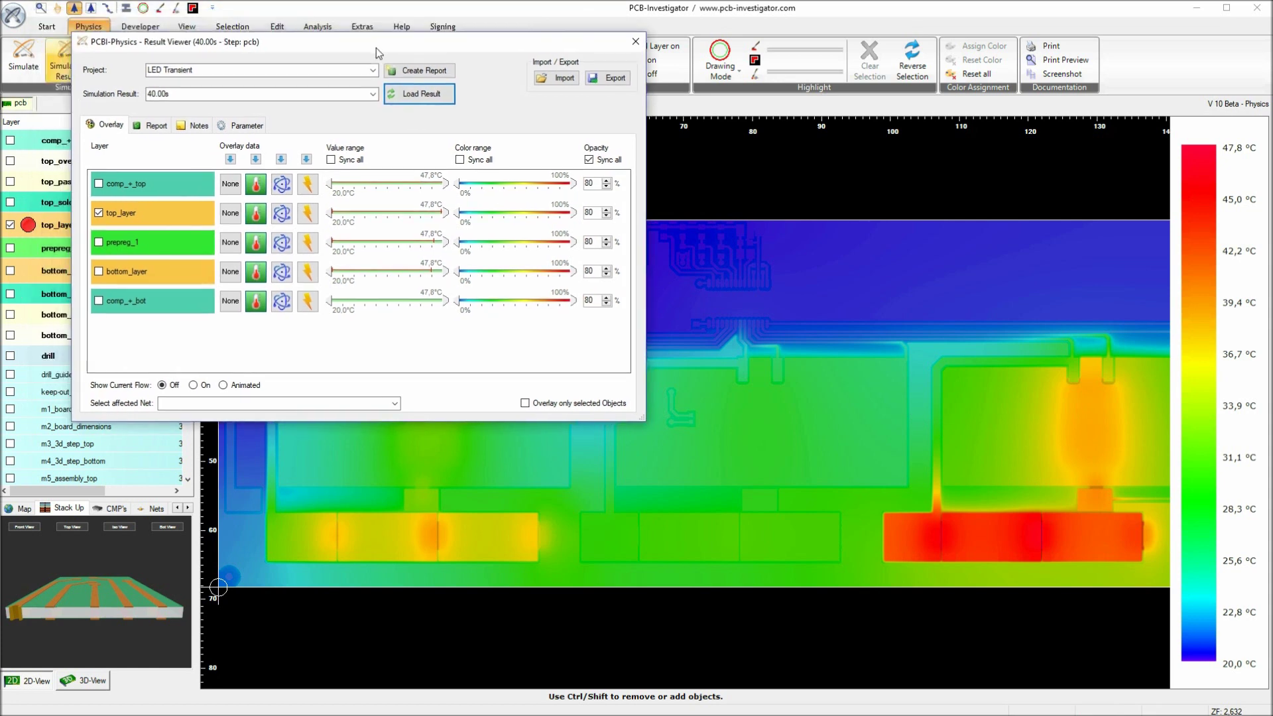
# - Load the 50.00s result without operation state and read the top-layer temperature near the right LED strip
pyautogui.click(368, 97)
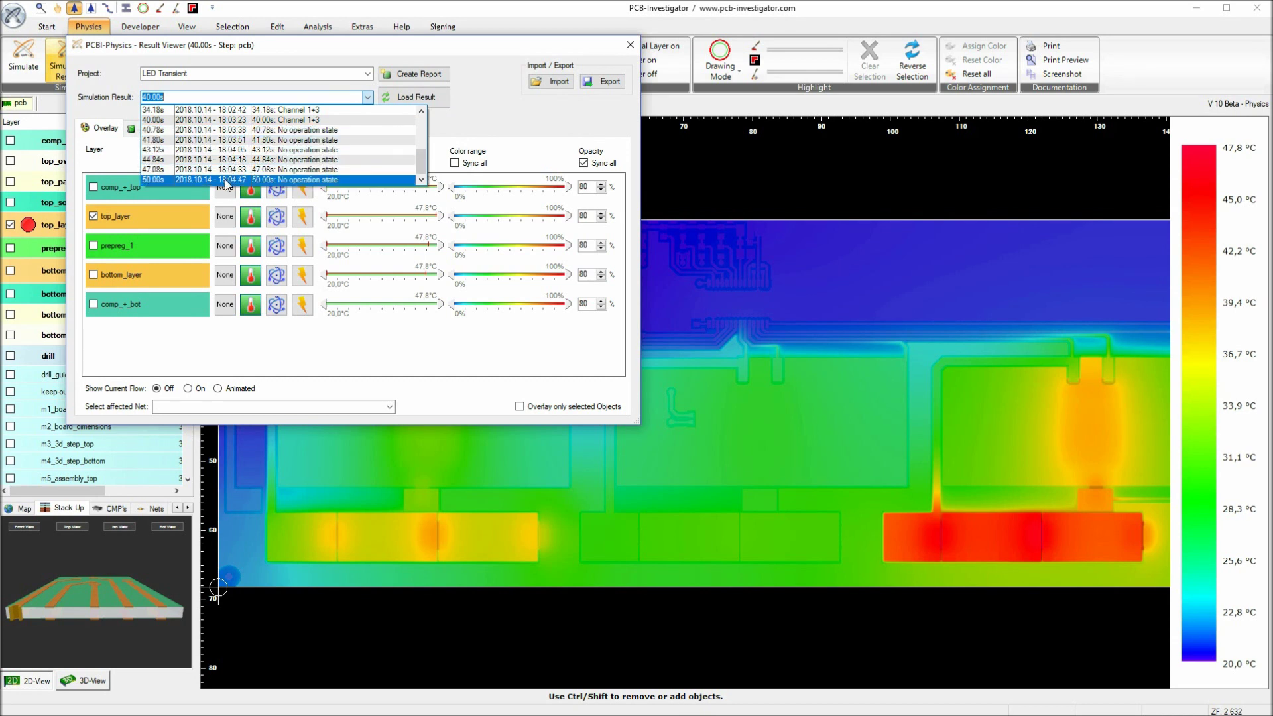
pyautogui.click(225, 179)
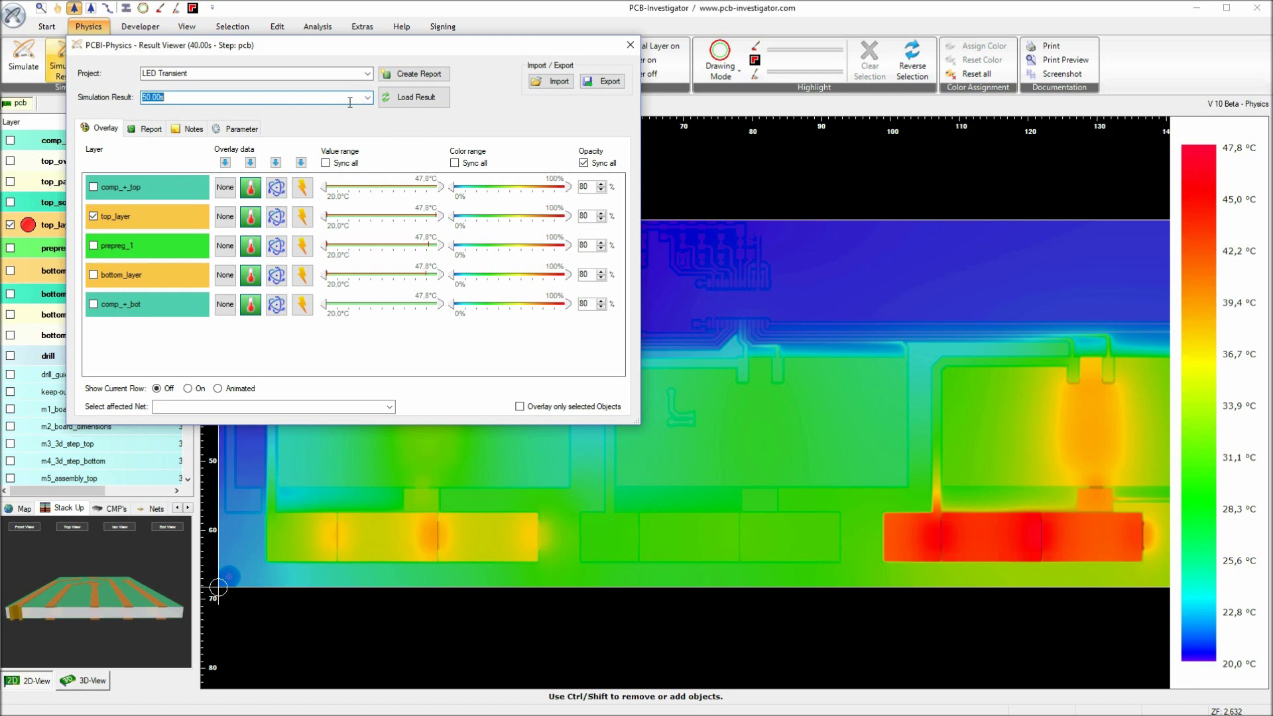
pyautogui.click(421, 100)
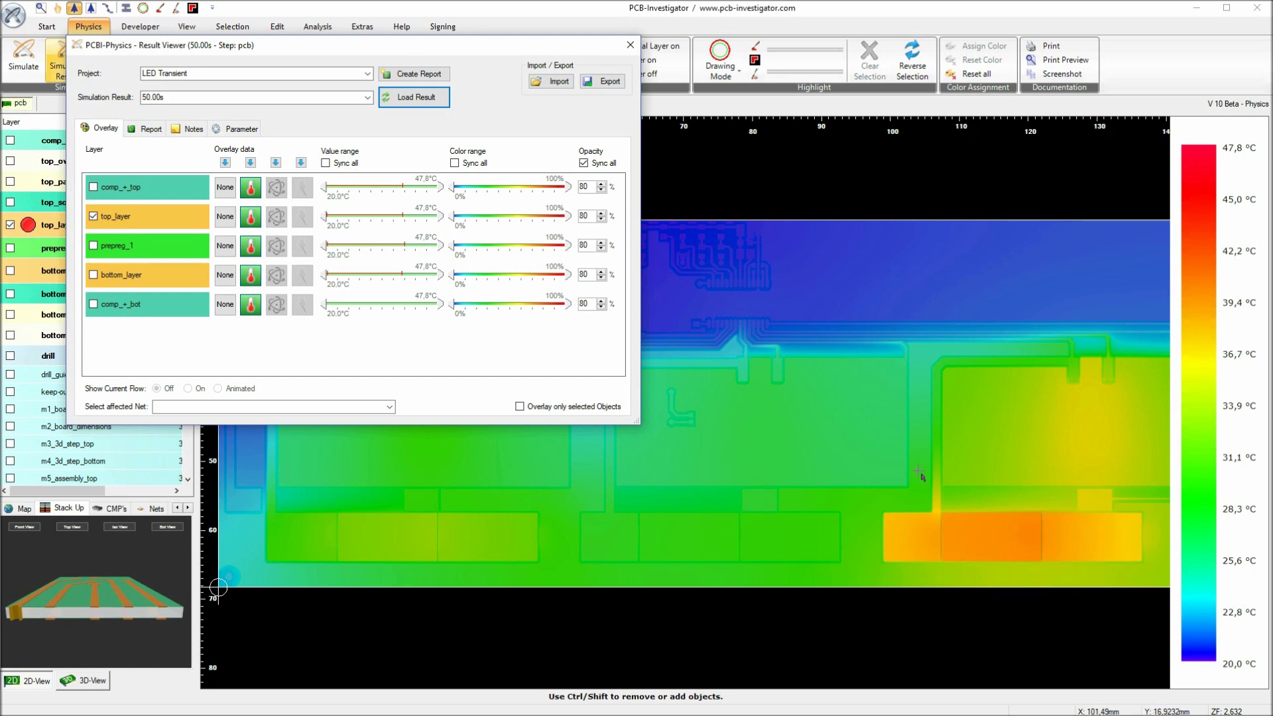
pyautogui.moveTo(913, 486)
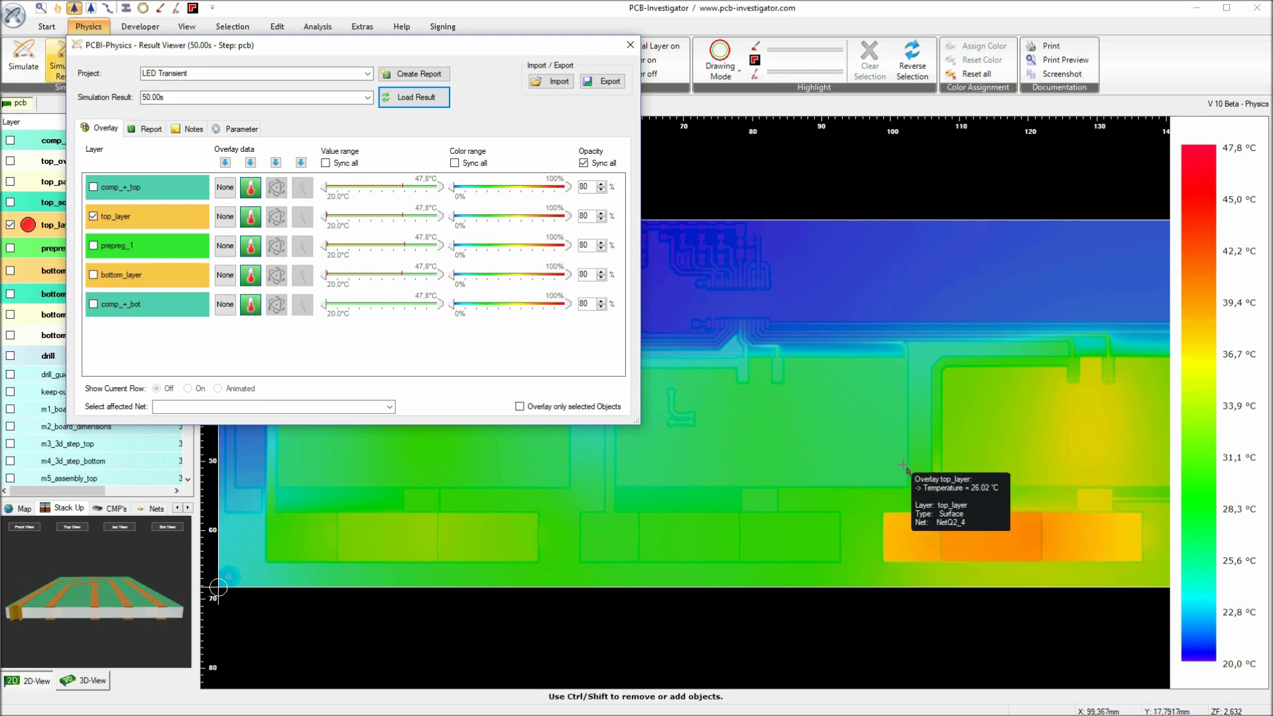
# - Reload the simulation result for 40.00s and overlay the current density data for all layers
pyautogui.click(367, 96)
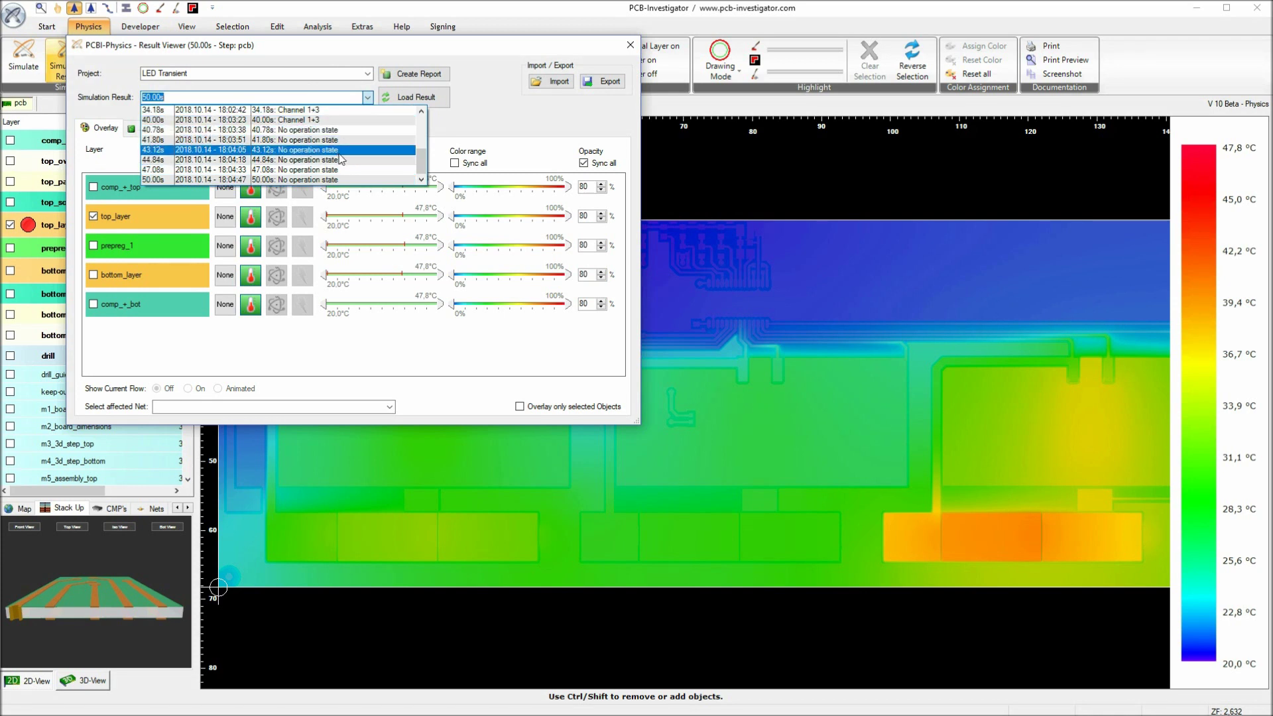
pyautogui.scroll(2, 331, 158)
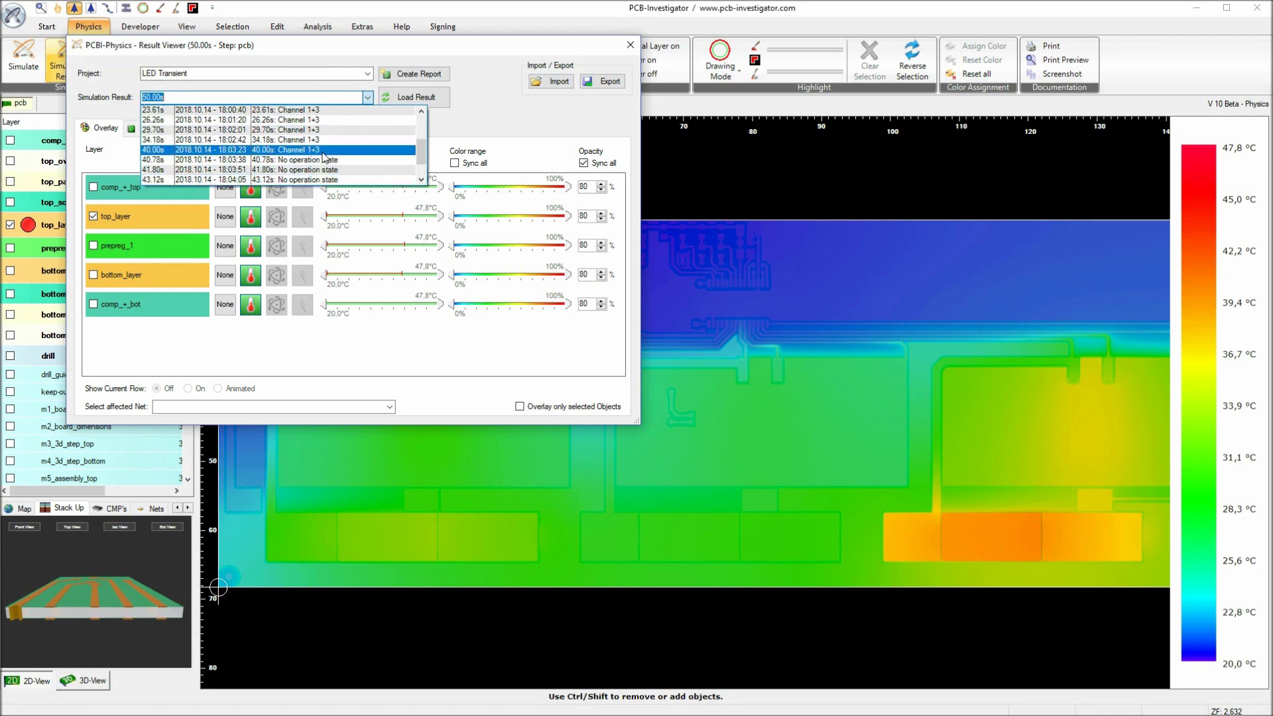
pyautogui.click(325, 150)
pyautogui.click(416, 97)
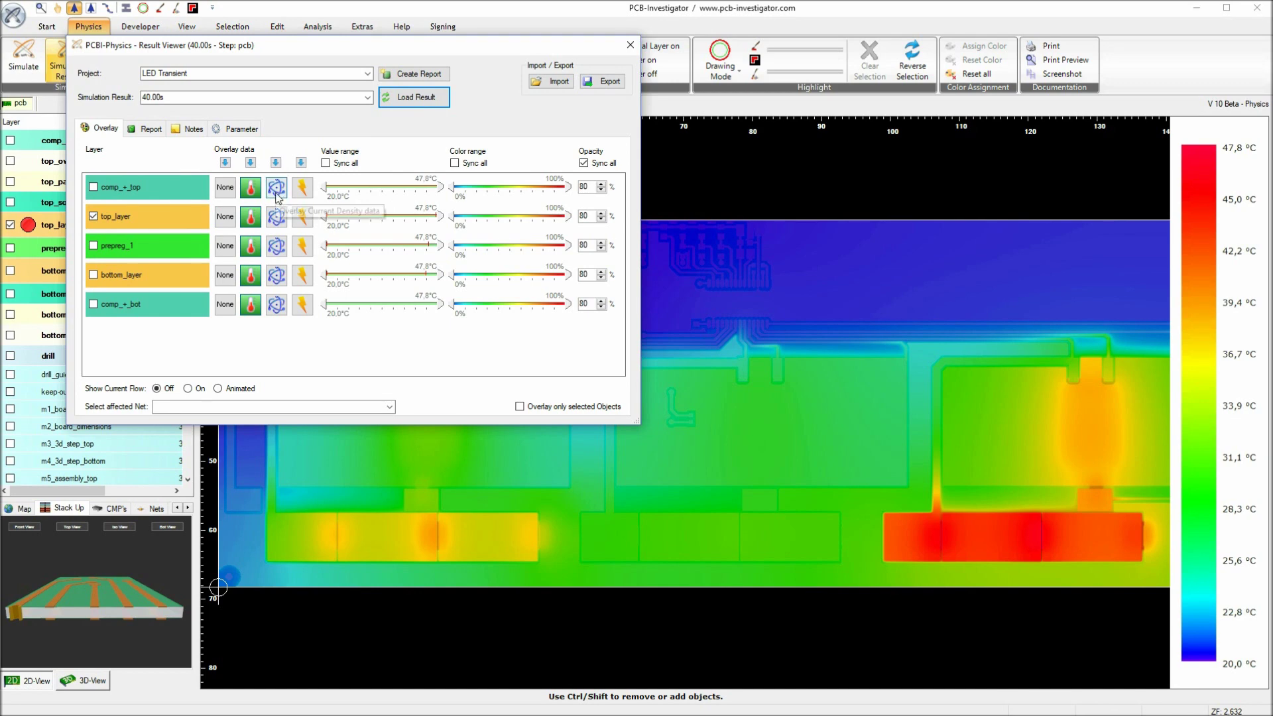
pyautogui.click(276, 162)
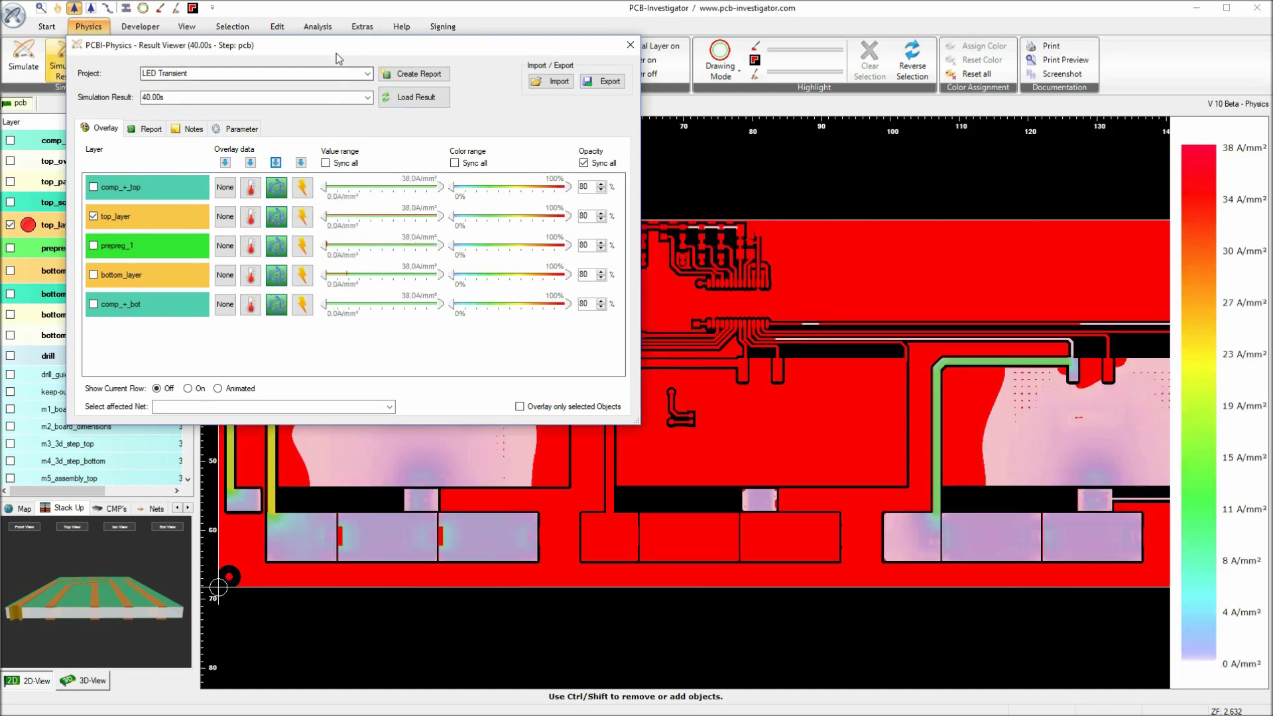
# - Move the result viewer below the board and inspect the top-layer current density along the supply traces and LED copper areas
pyautogui.moveTo(335, 51); pyautogui.dragTo(345, 602)
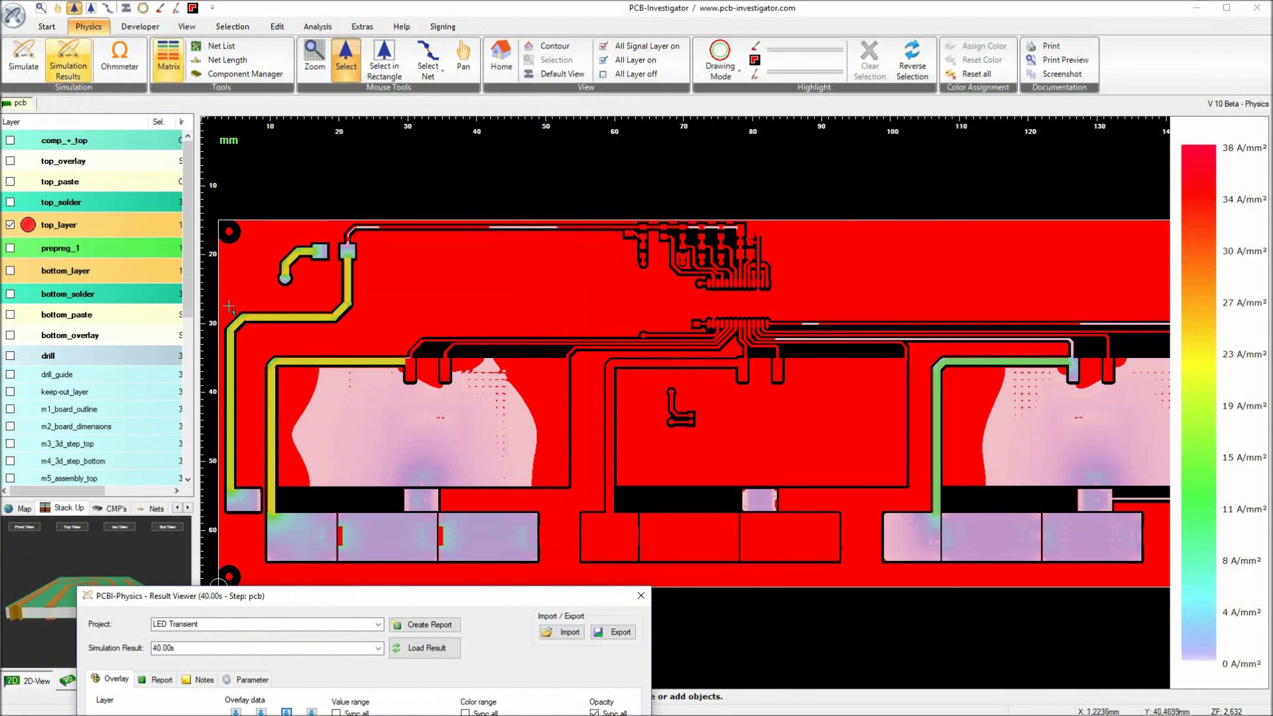
pyautogui.scroll(3, 743, 406)
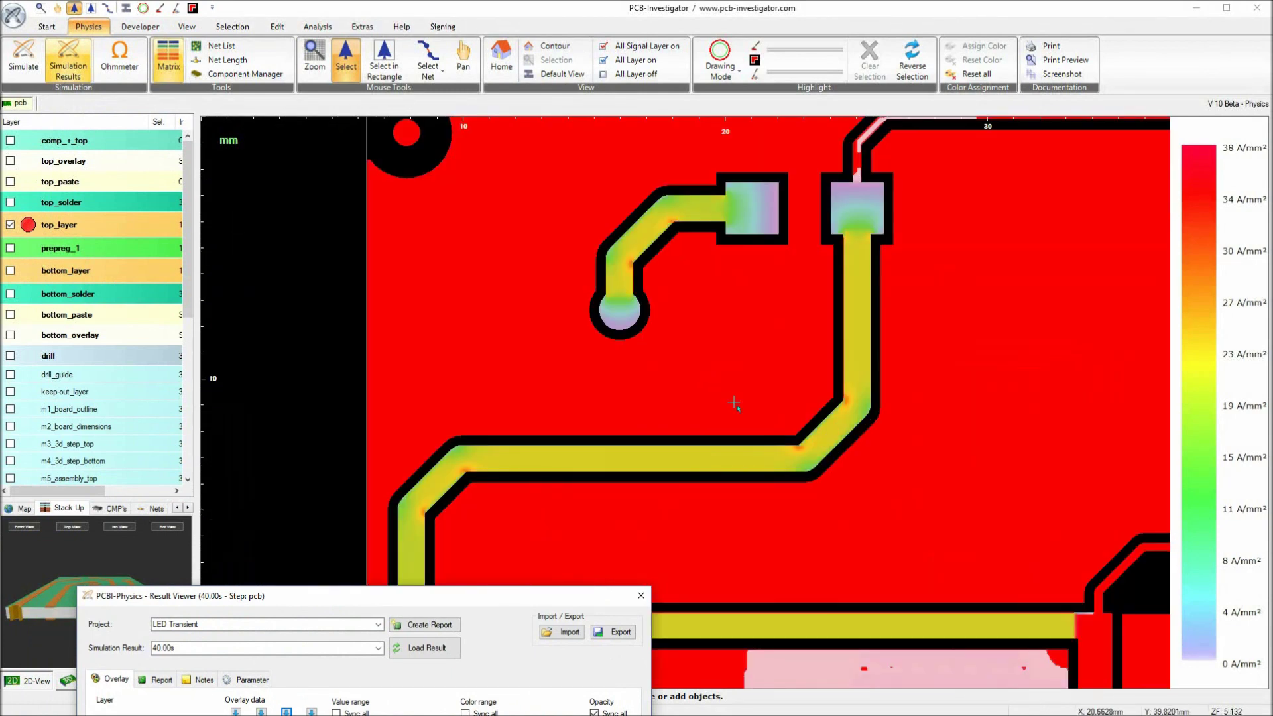
pyautogui.scroll(-2, 744, 494)
pyautogui.scroll(-2, 744, 494)
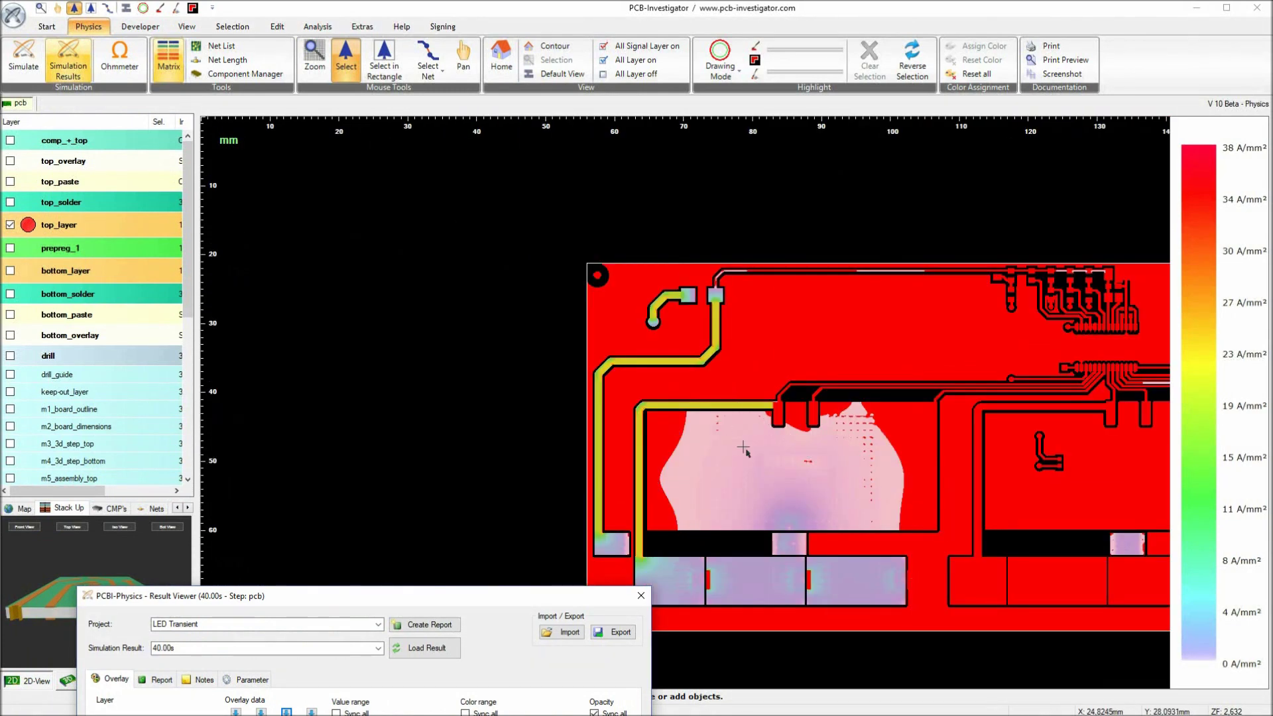
pyautogui.moveTo(889, 504)
pyautogui.mouseDown(button='right')
pyautogui.moveTo(767, 480)
pyautogui.moveTo(855, 472)
pyautogui.mouseUp(button='right')
pyautogui.moveTo(789, 457); pyautogui.dragTo(312, 430, button='middle')
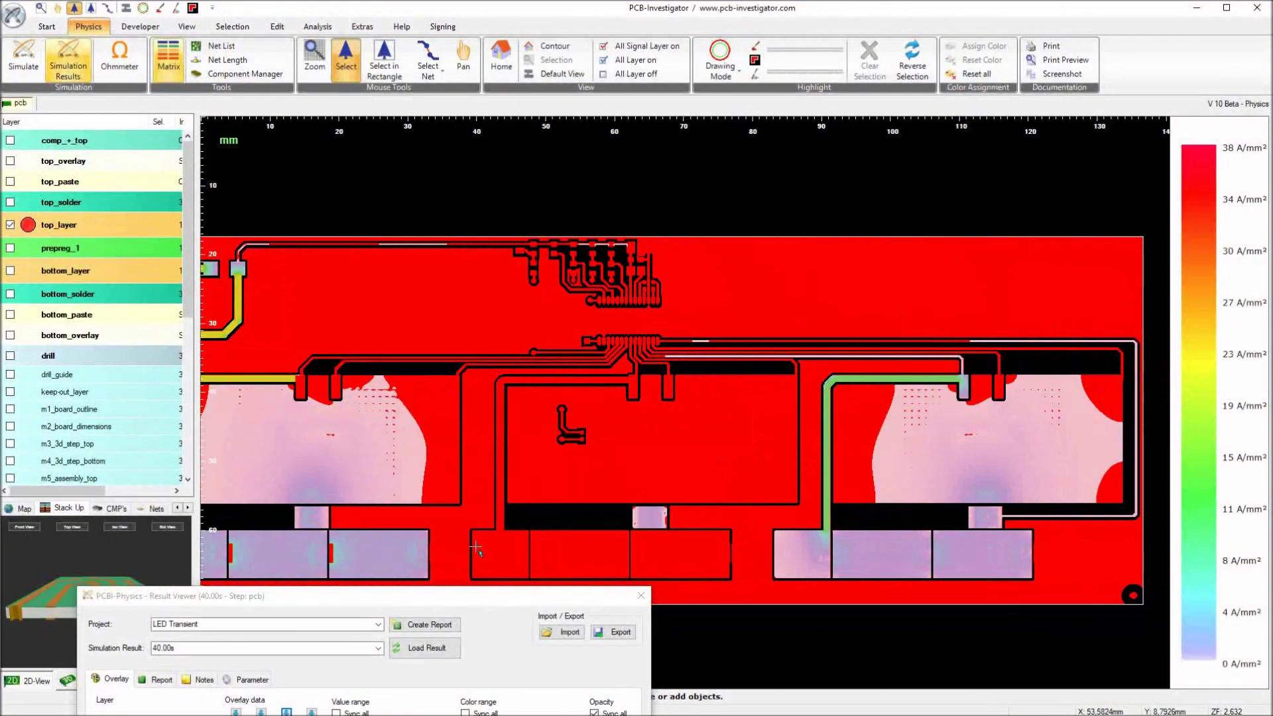
# - Turn on the current flow display and move the result viewer aside to view the flow arrows on the top layer
pyautogui.moveTo(467, 595); pyautogui.dragTo(443, 29)
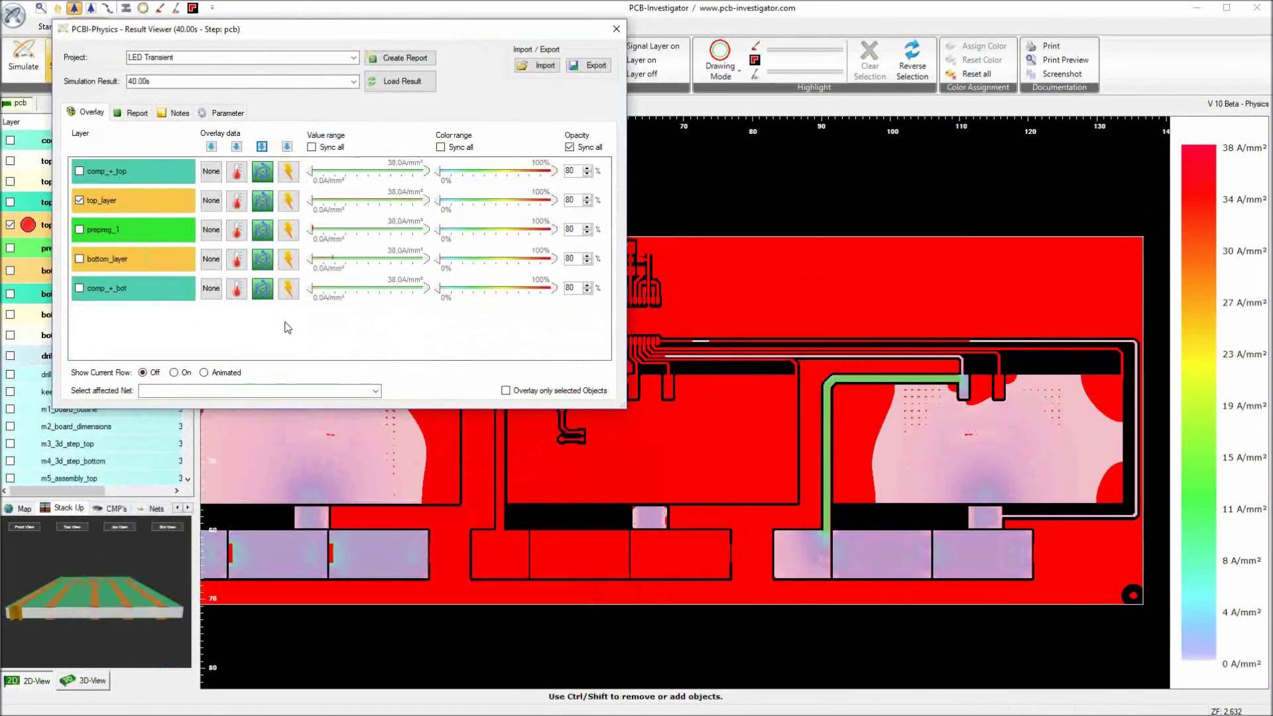
pyautogui.click(173, 373)
pyautogui.moveTo(466, 36); pyautogui.dragTo(1194, 268)
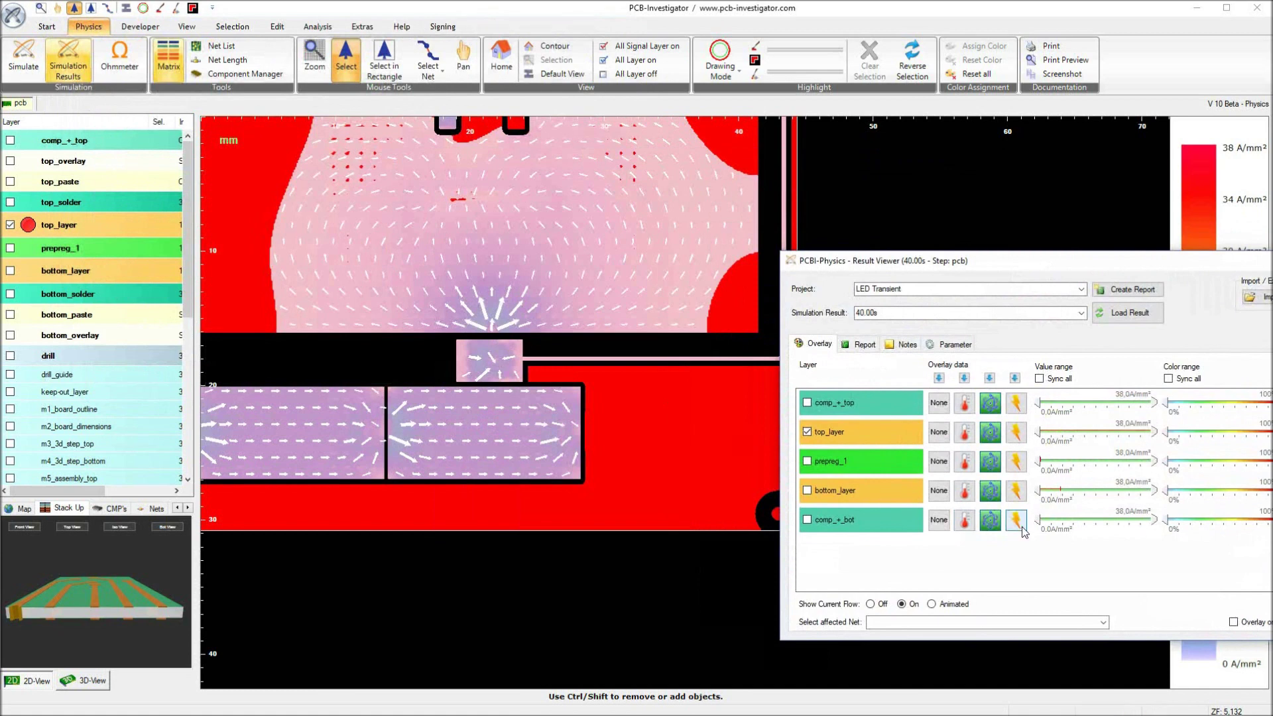
# - Switch the current flow to animated and inspect it in the upper-left traces and left LED pads of the top layer
pyautogui.click(953, 607)
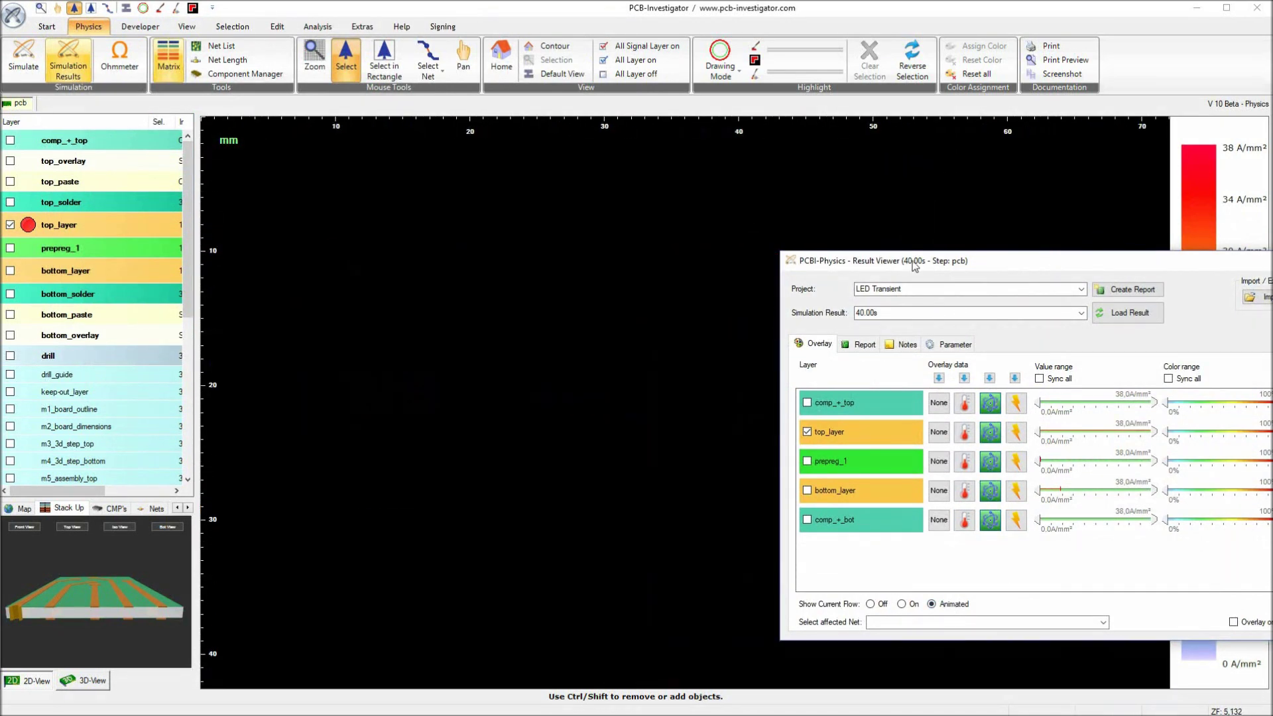
pyautogui.moveTo(882, 261); pyautogui.dragTo(1246, 307)
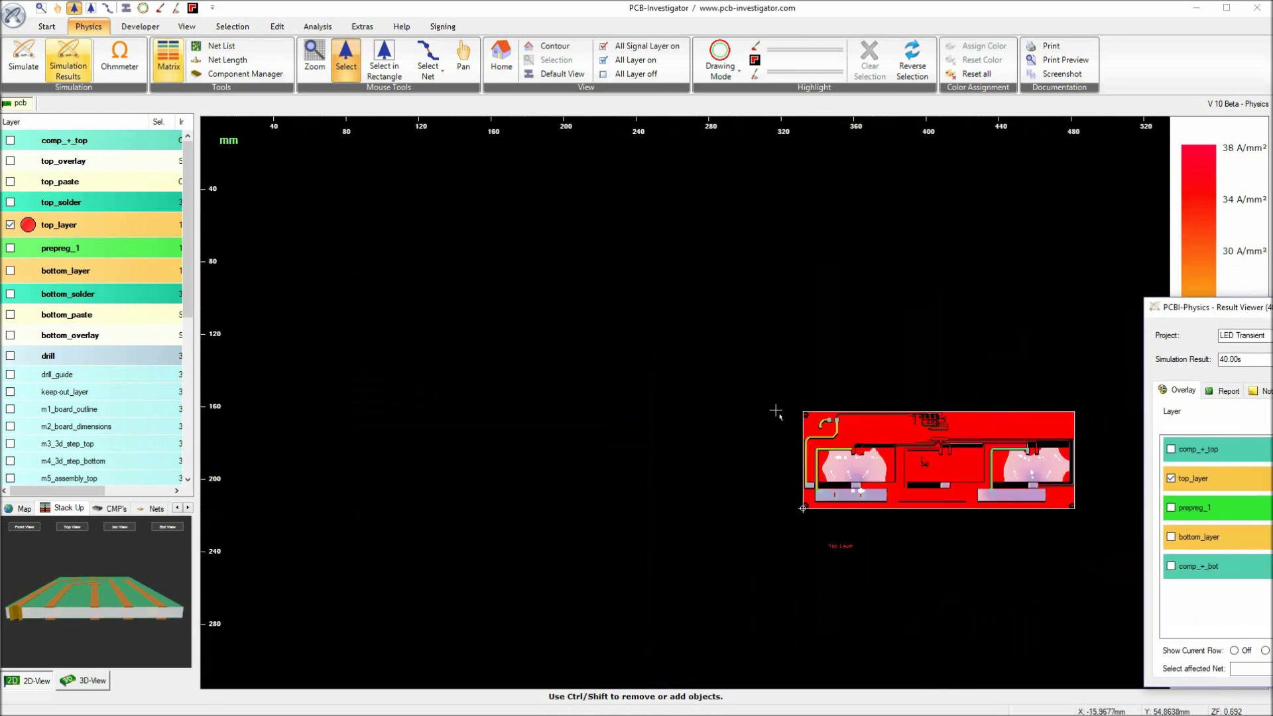
pyautogui.scroll(10, 740, 426)
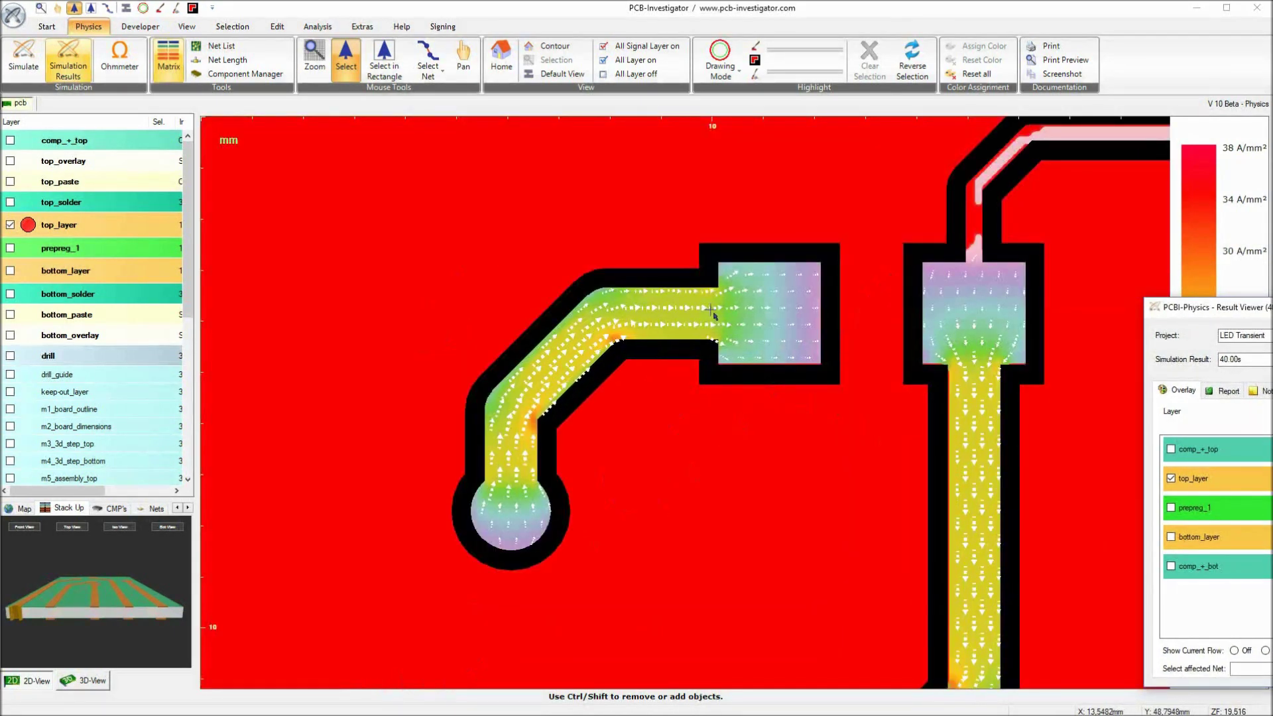
pyautogui.scroll(-2, 733, 530)
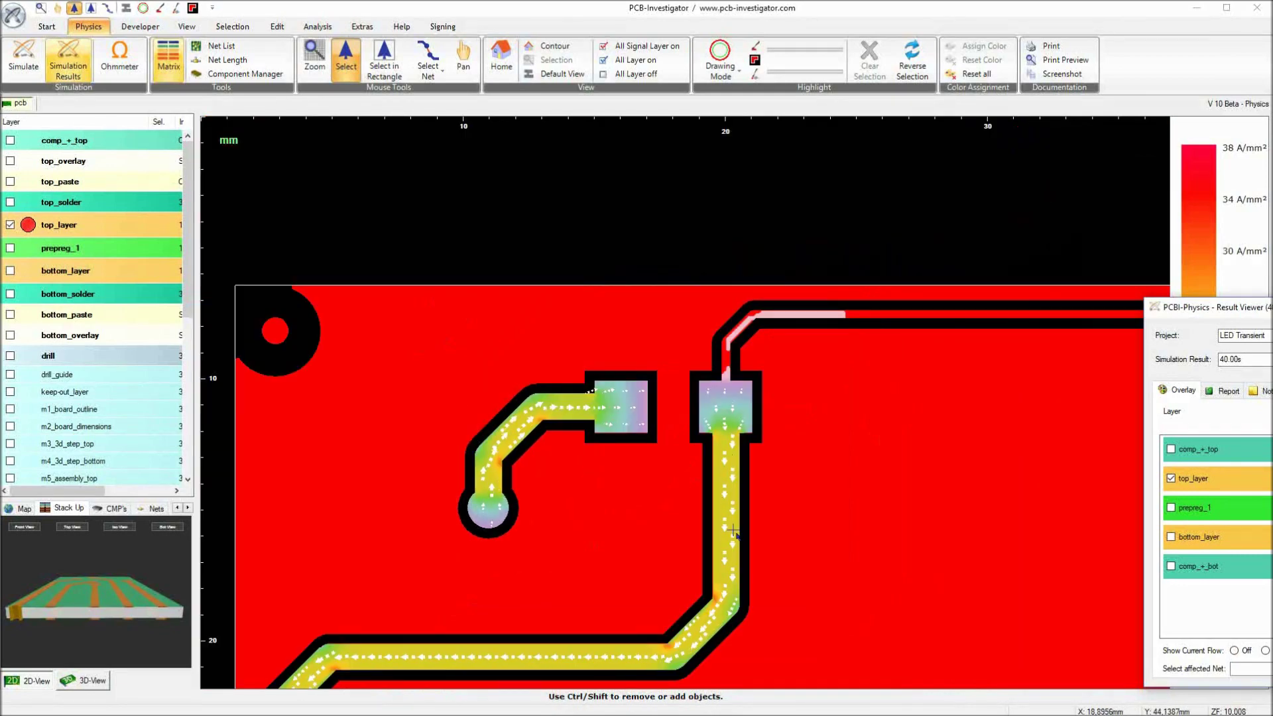
pyautogui.scroll(-3, 734, 532)
pyautogui.scroll(3, 769, 412)
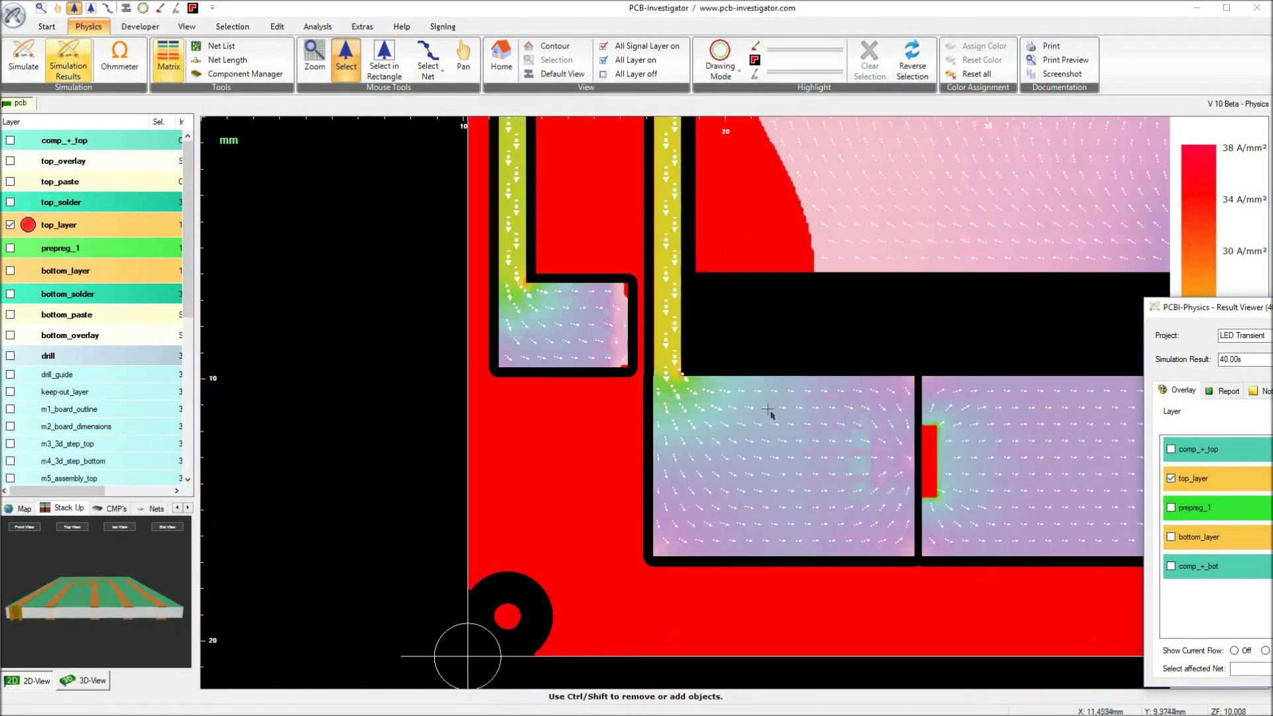
# - Show bottom_layer instead of top_layer and inspect the animated current flow along the long horizontal trace and LED pads
pyautogui.click(71, 226)
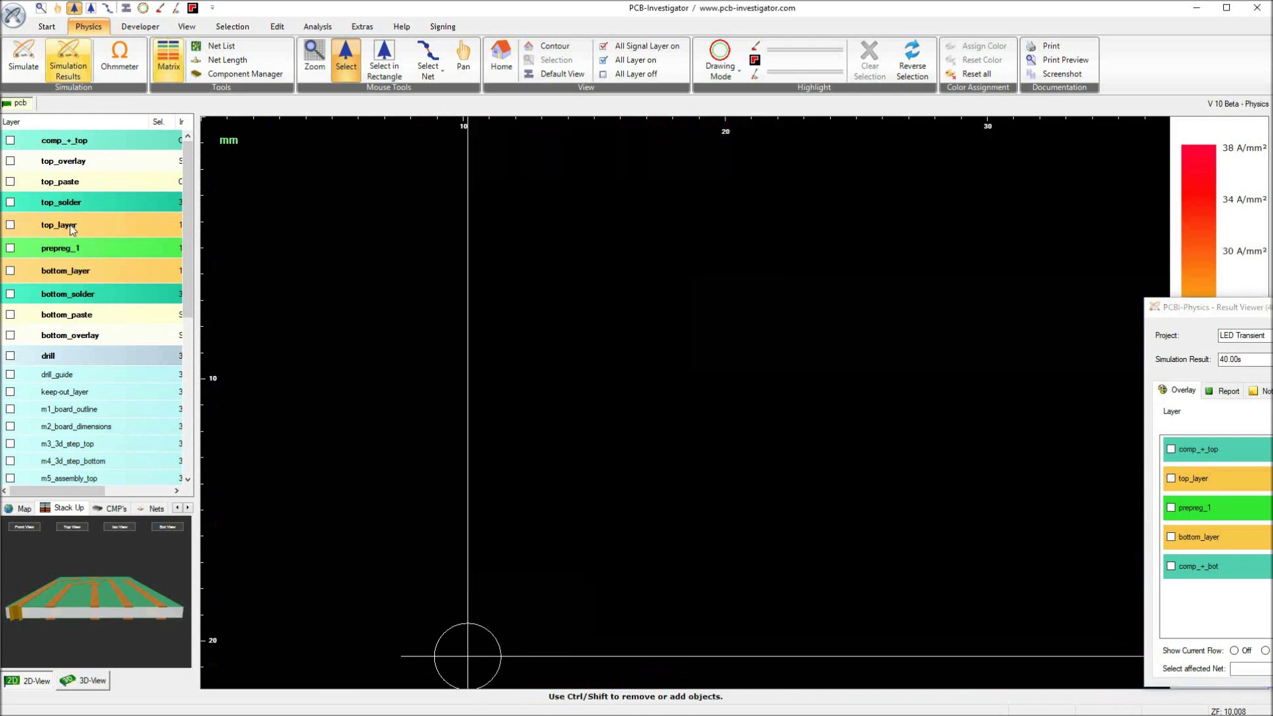
pyautogui.click(67, 272)
pyautogui.scroll(-3, 663, 464)
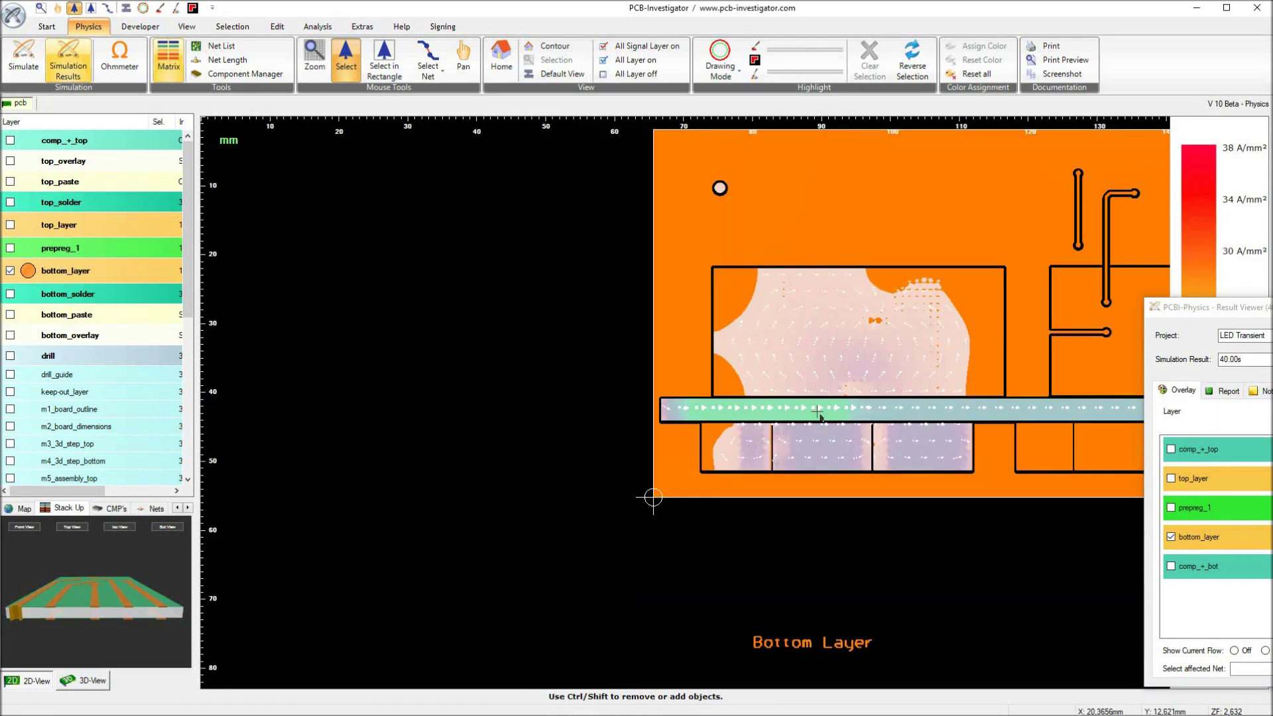
pyautogui.scroll(1, 736, 406)
pyautogui.scroll(1, 734, 405)
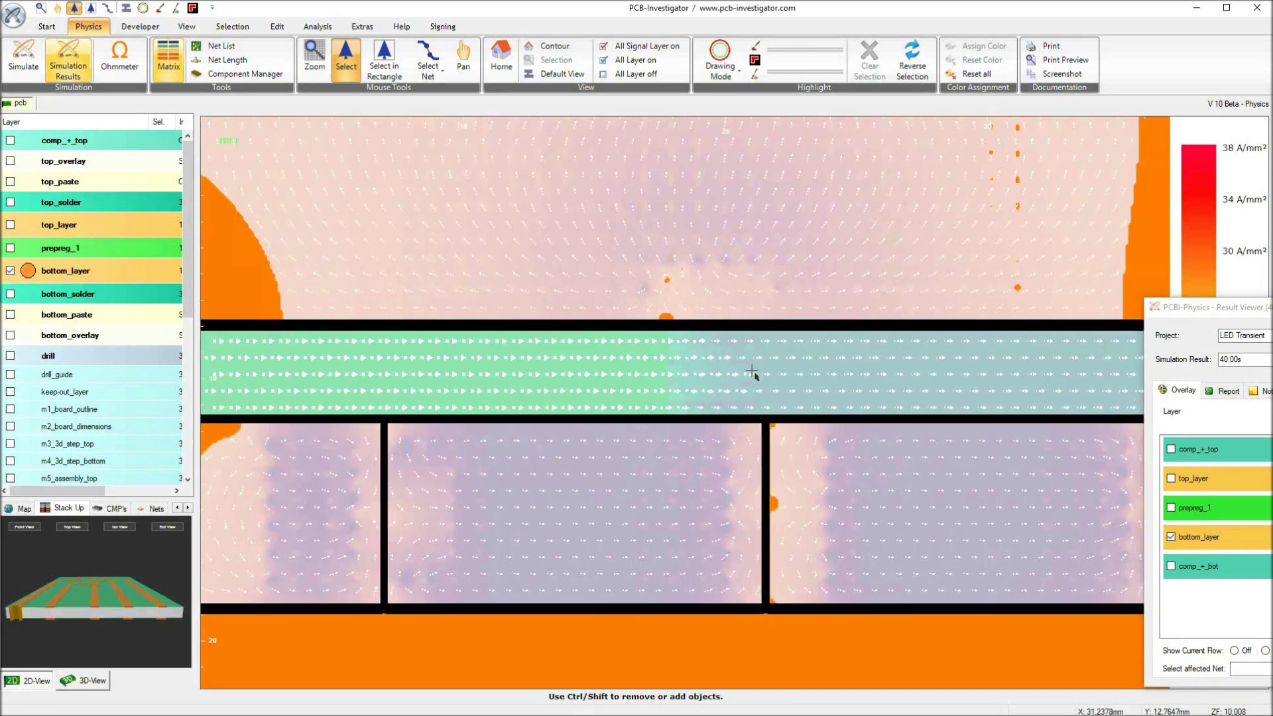
pyautogui.scroll(-1, 733, 402)
pyautogui.scroll(-1, 734, 402)
pyautogui.scroll(1, 825, 406)
pyautogui.scroll(-2, 742, 399)
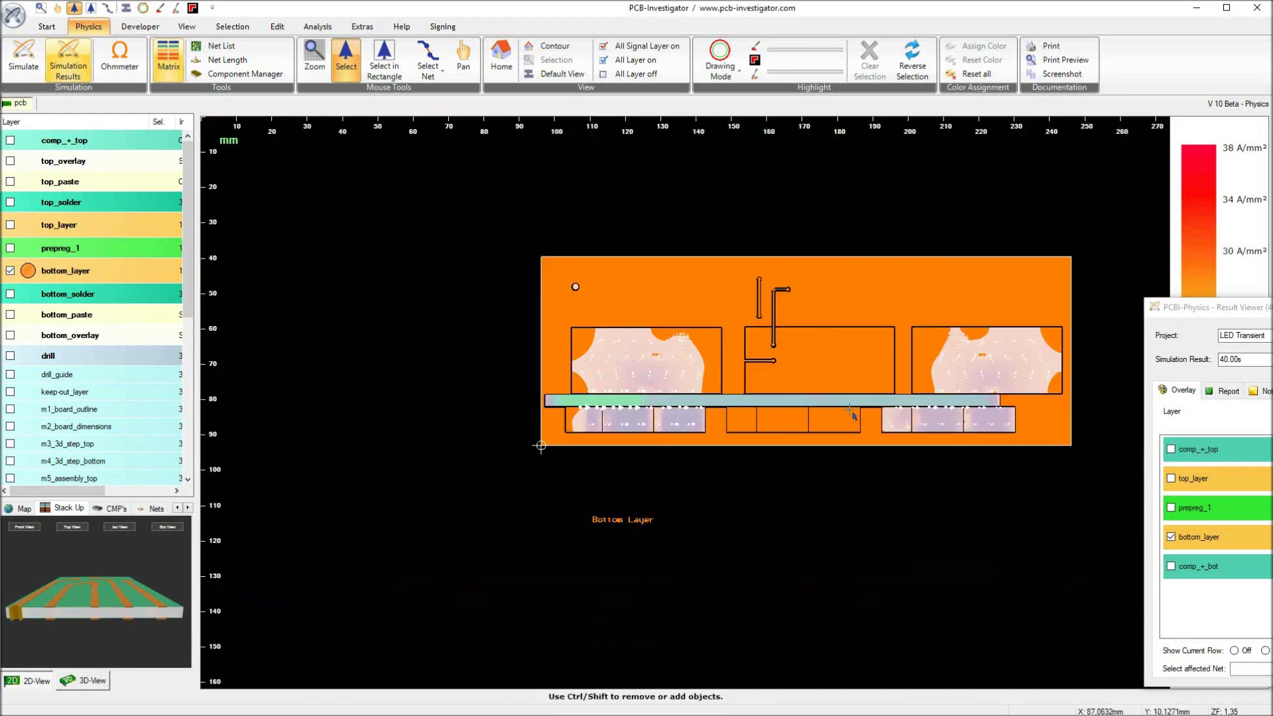
# - Show comp_+_top and top_layer instead of bottom_layer and inspect the animated current flow around Q1, R1 and LED D2
pyautogui.scroll(1, 926, 402)
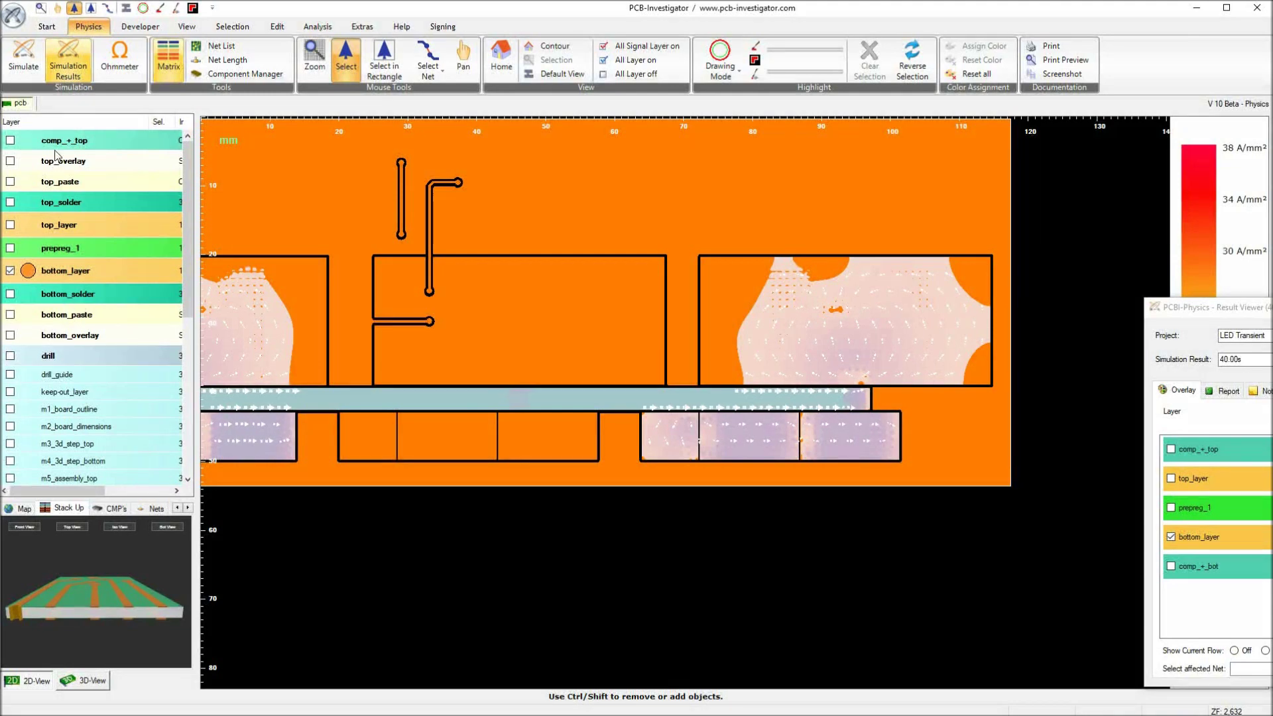
pyautogui.click(60, 229)
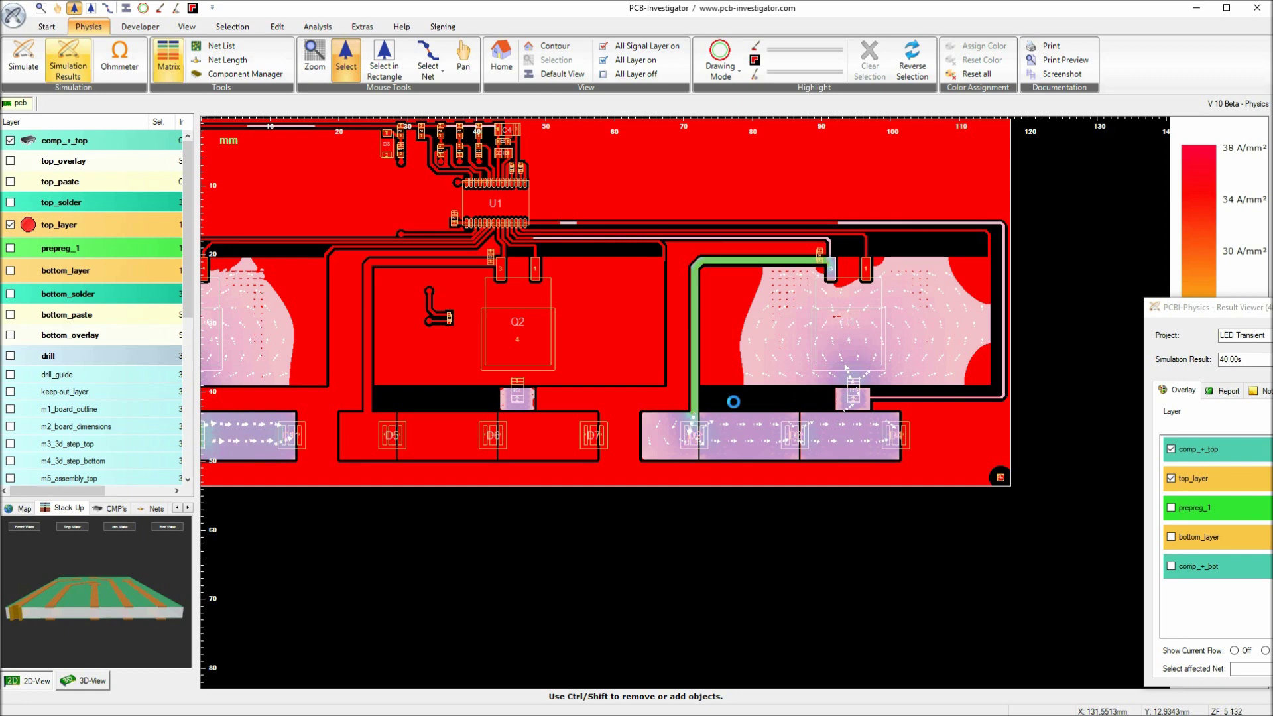
pyautogui.scroll(2, 733, 402)
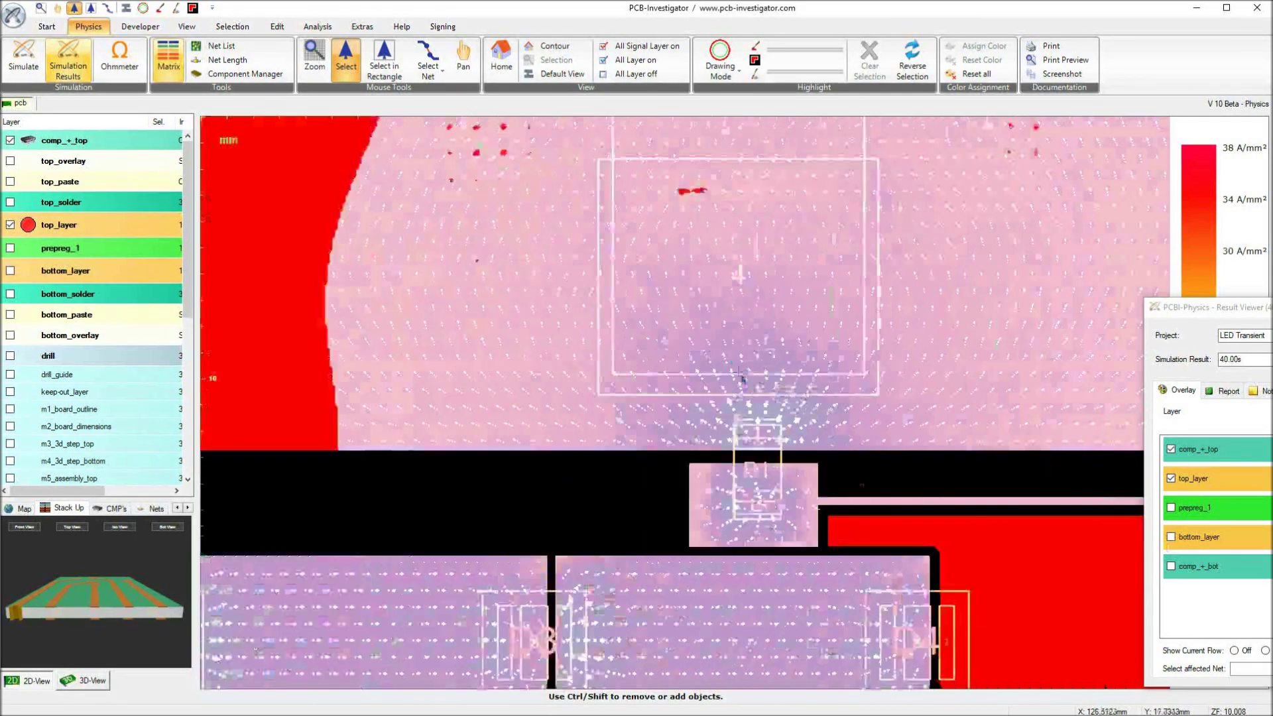
pyautogui.scroll(-2, 678, 363)
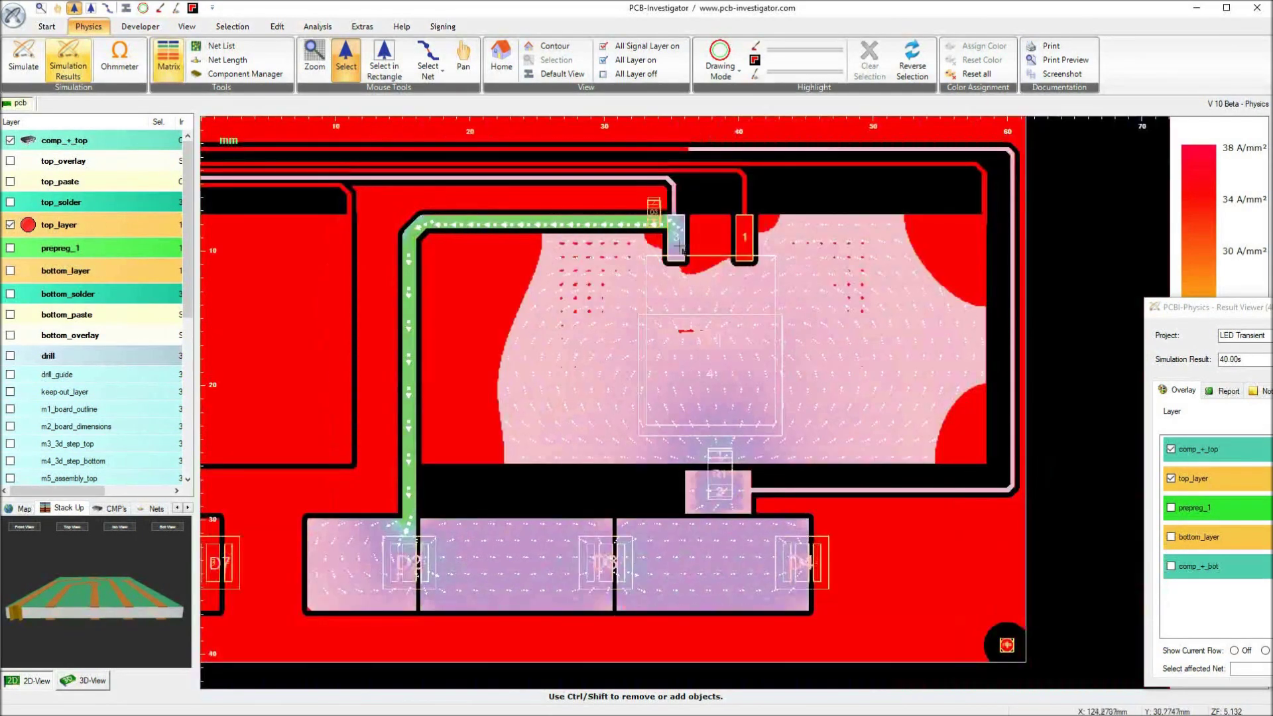
pyautogui.click(740, 406)
pyautogui.scroll(2, 740, 406)
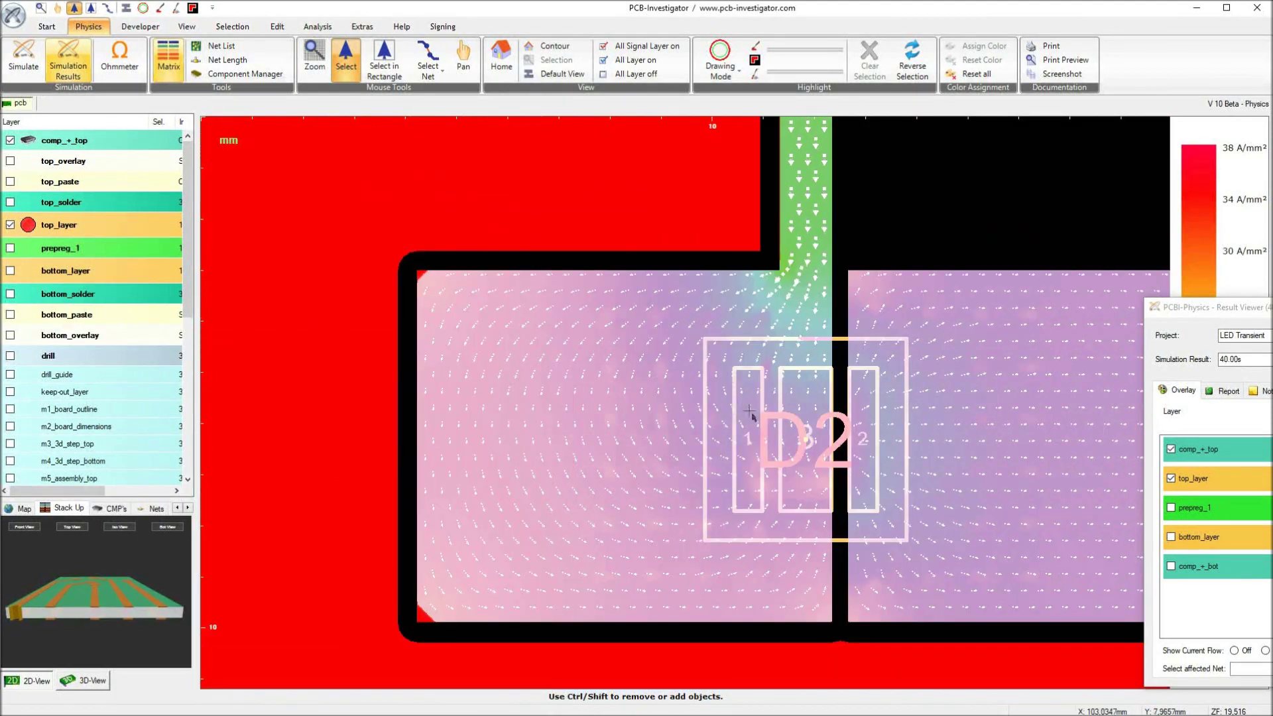
pyautogui.scroll(-3, 796, 425)
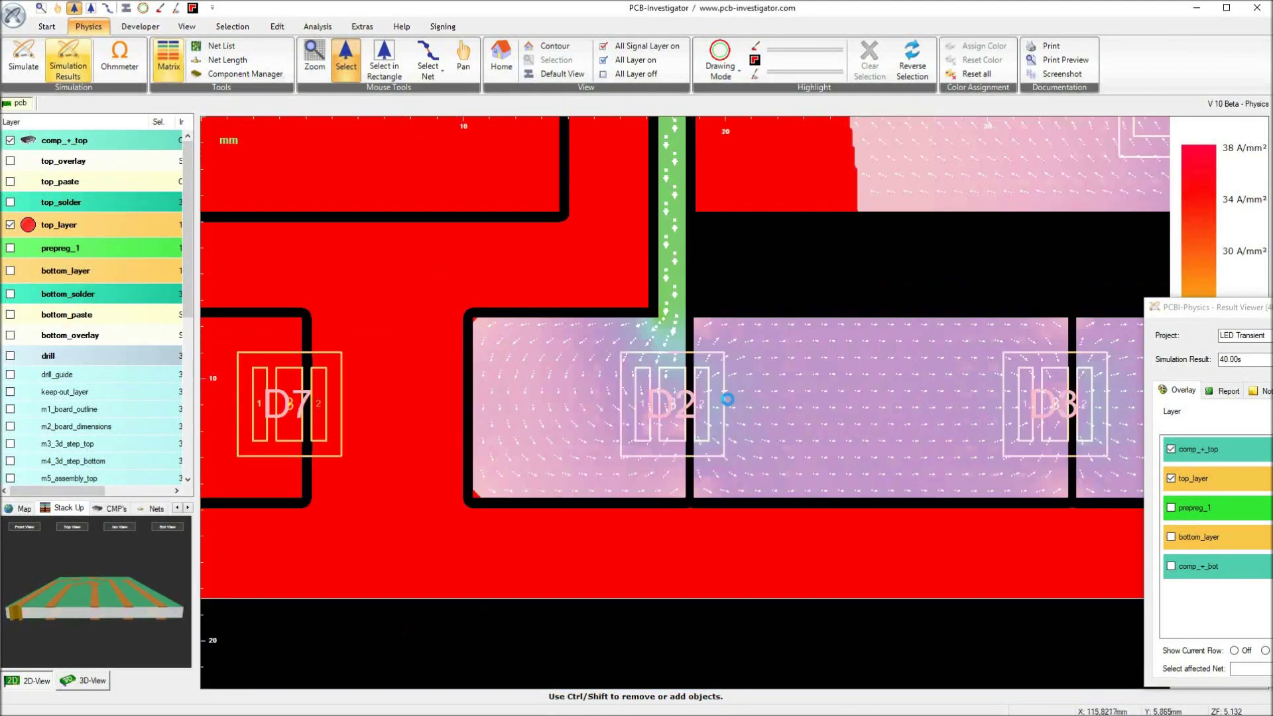
# - Inspect the animated top-layer current flow through LEDs D2 to D4 and around C1, D9 and D10
pyautogui.scroll(1, 745, 404)
pyautogui.scroll(-2, 822, 391)
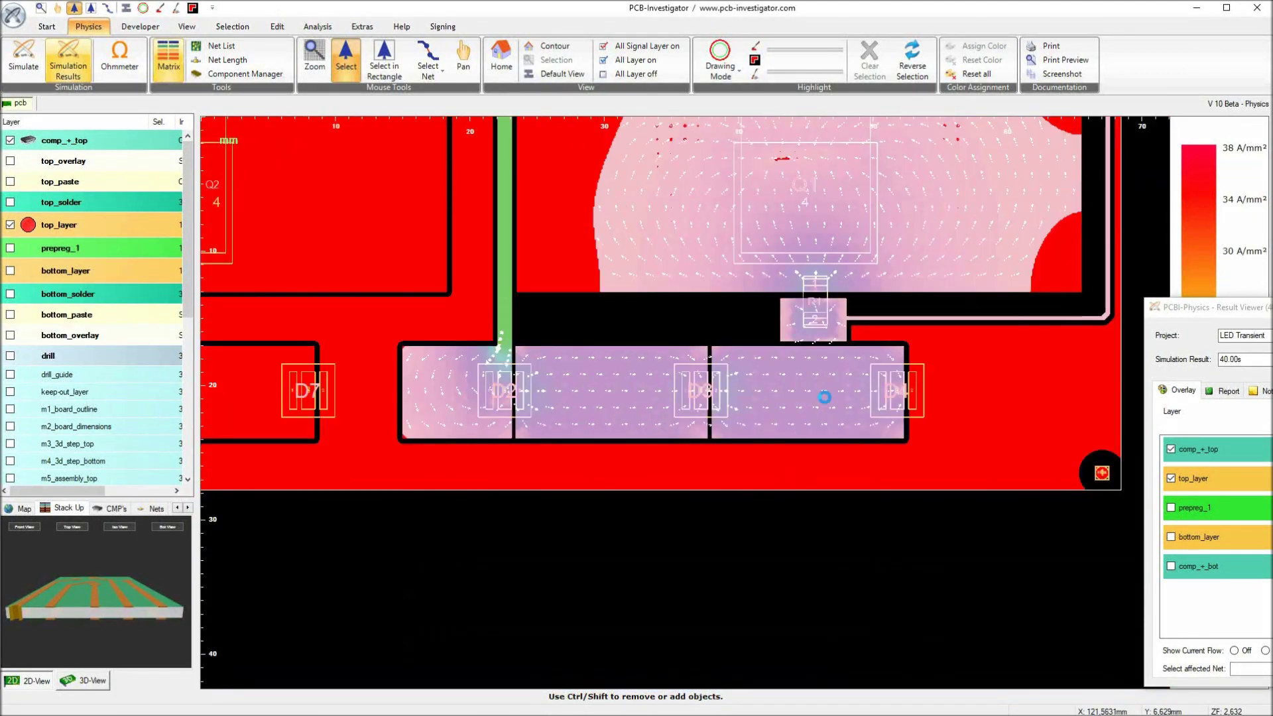
pyautogui.scroll(2, 663, 418)
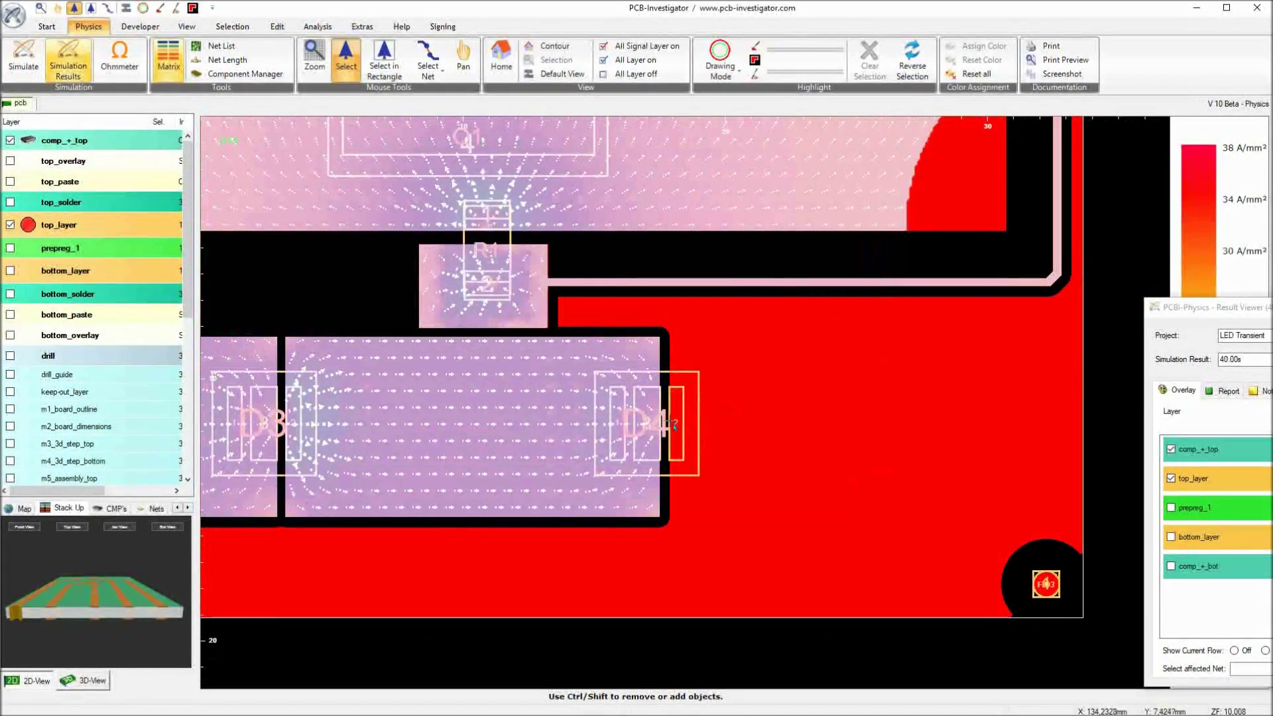
pyautogui.scroll(-2, 733, 402)
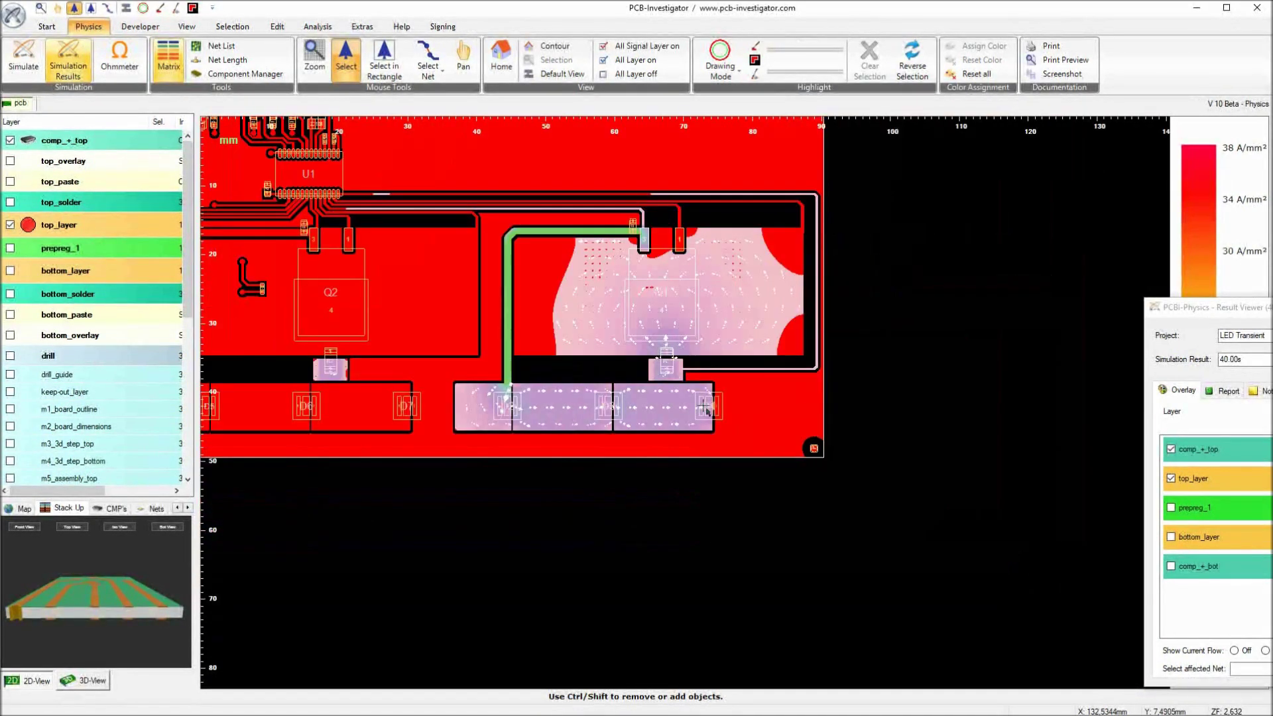
pyautogui.scroll(-2, 723, 401)
pyautogui.scroll(2, 670, 411)
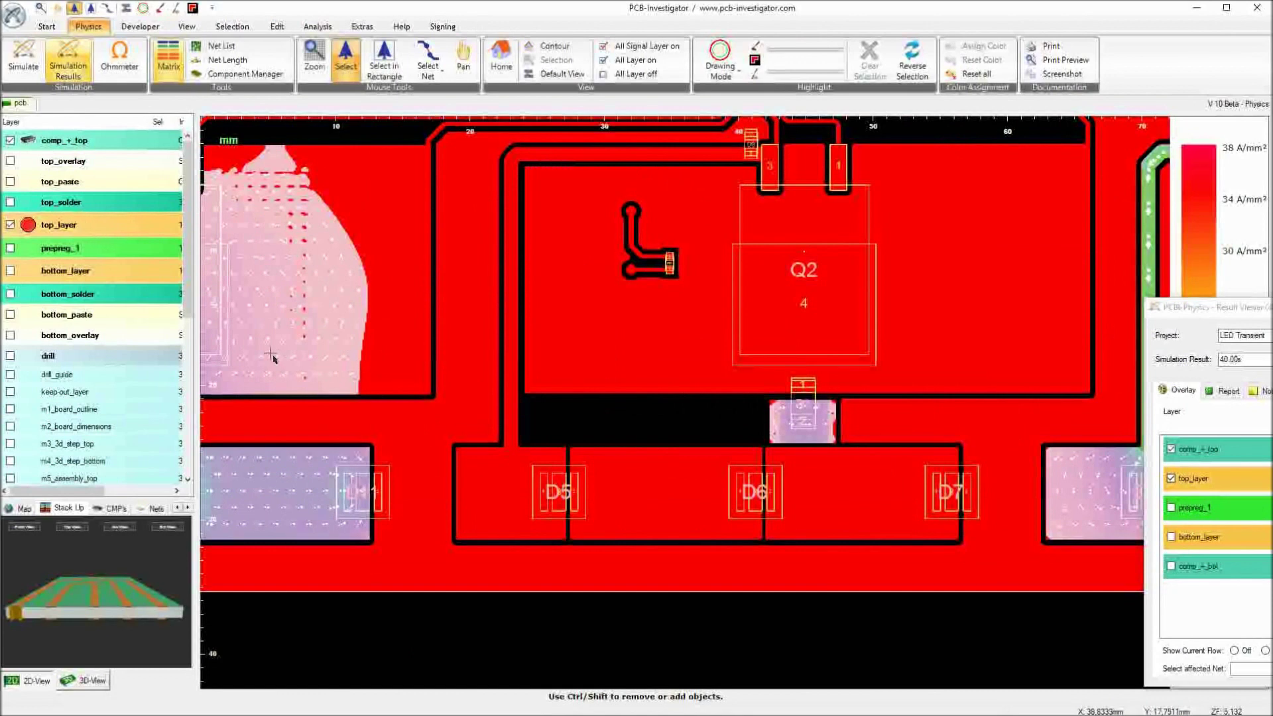
pyautogui.scroll(-2, 721, 395)
pyautogui.scroll(4, 585, 490)
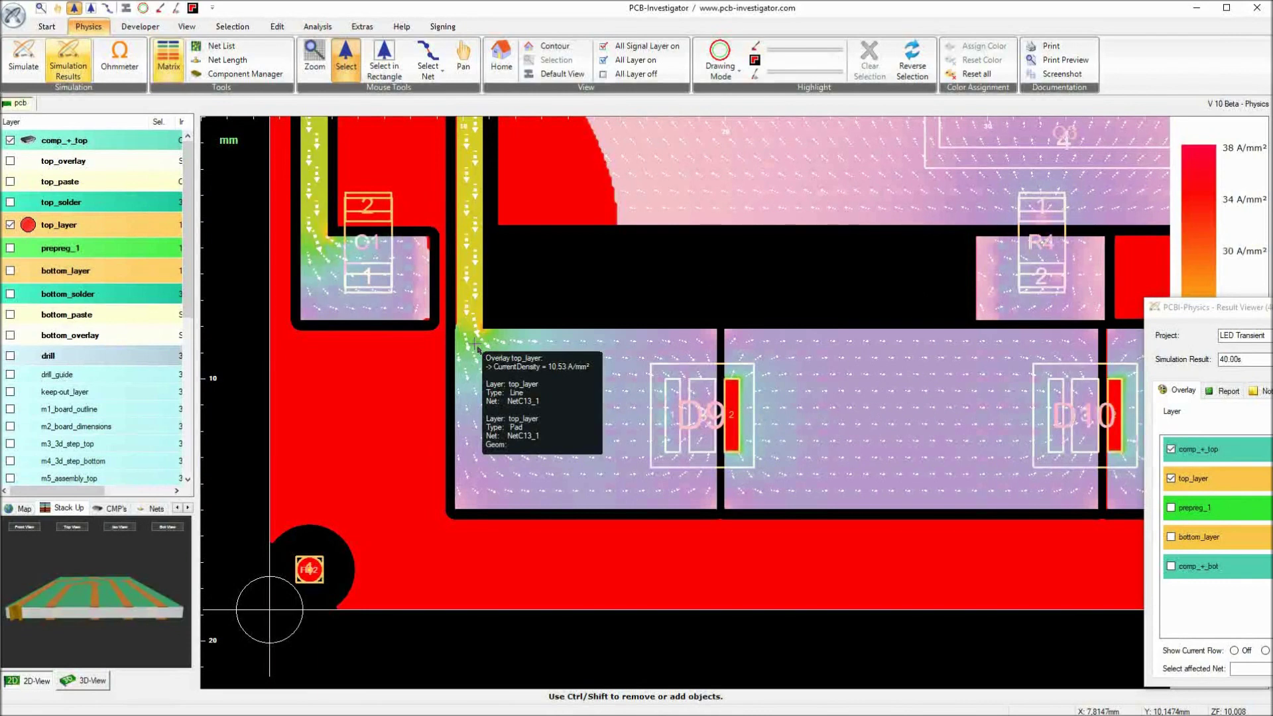
pyautogui.scroll(-2, 905, 339)
pyautogui.moveTo(917, 337); pyautogui.dragTo(830, 253, button='right')
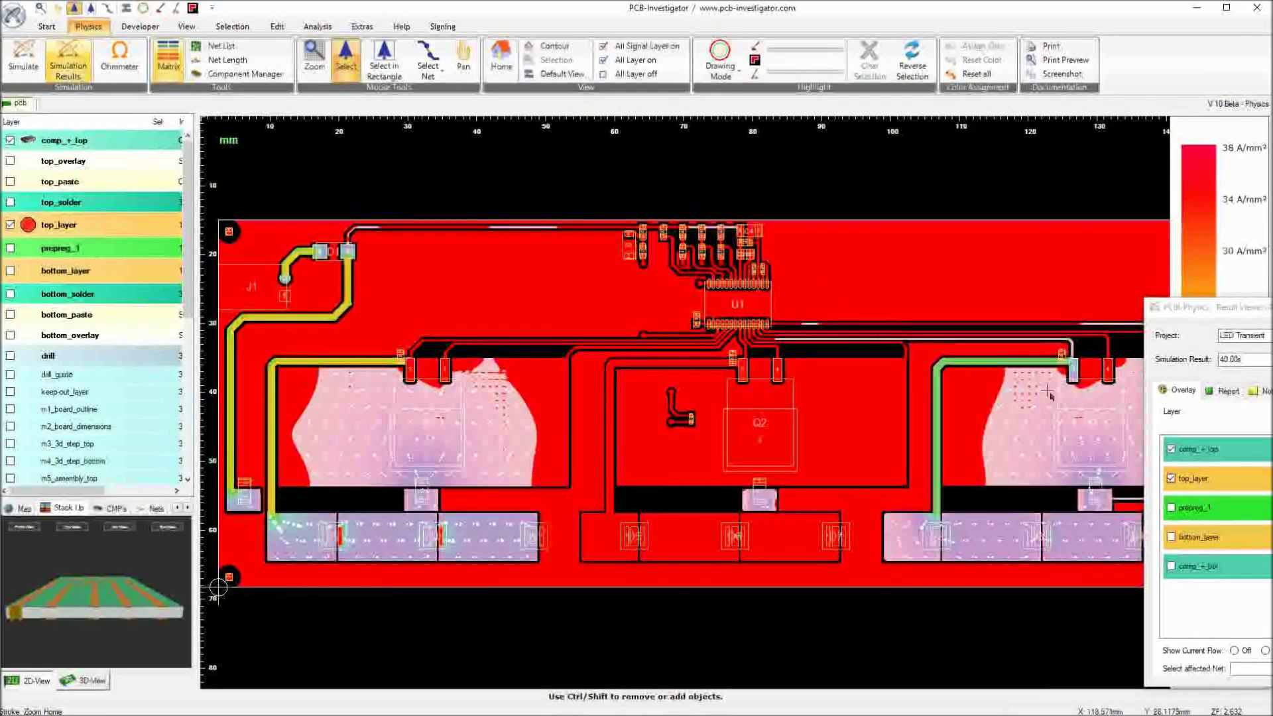
# - Bring the result viewer over the board, view the voltage overlay on all layers and switch back to current density
pyautogui.moveTo(1269, 308); pyautogui.dragTo(796, 133)
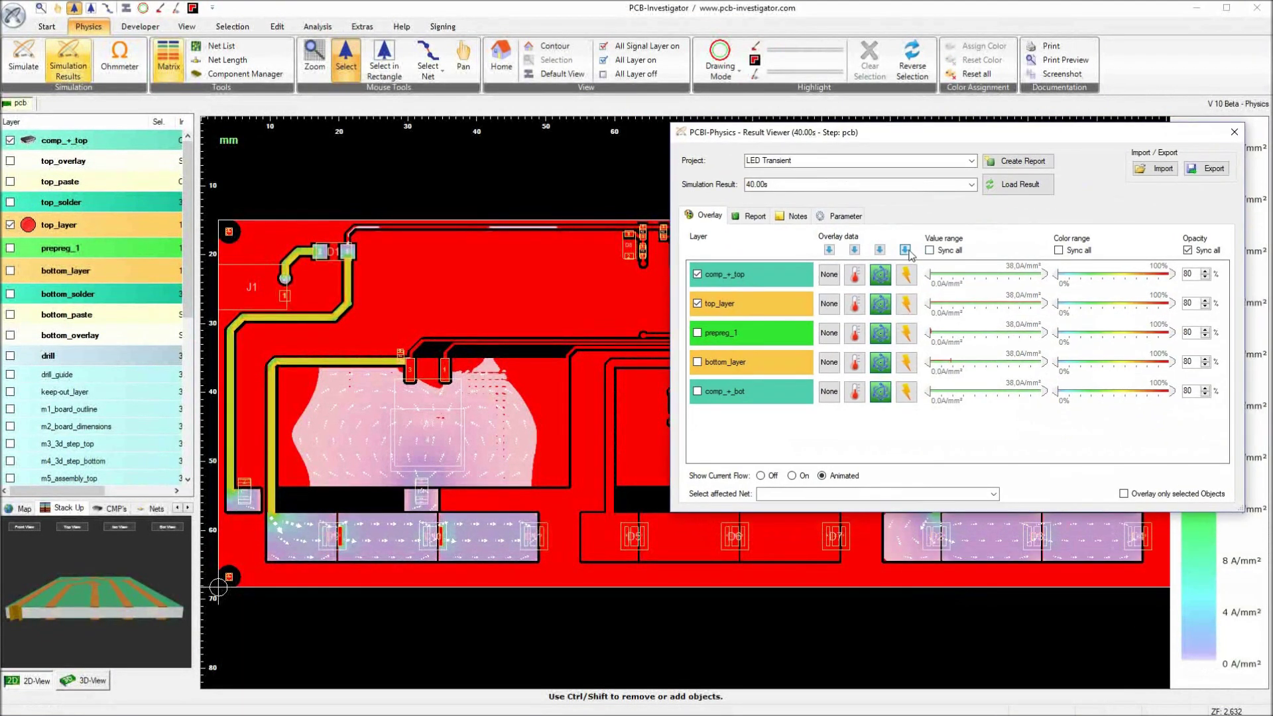
pyautogui.click(906, 249)
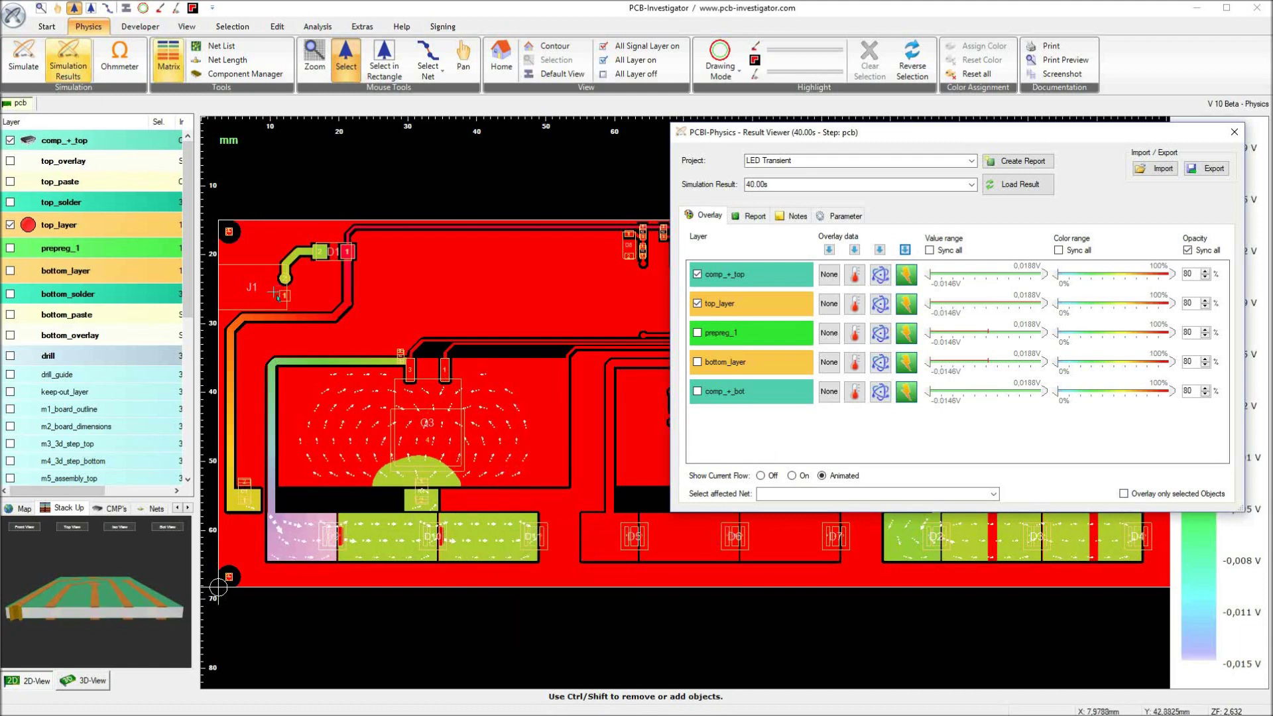
pyautogui.moveTo(351, 267)
pyautogui.moveTo(807, 141); pyautogui.dragTo(718, 170)
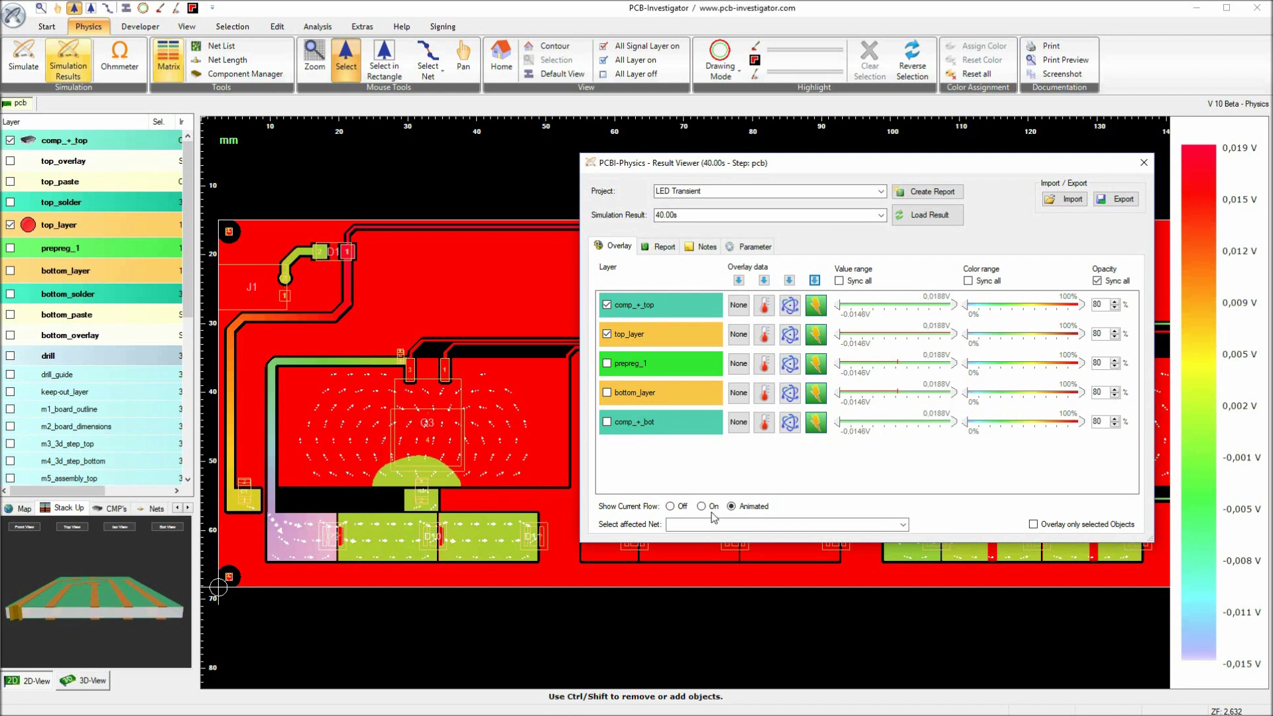
pyautogui.click(791, 280)
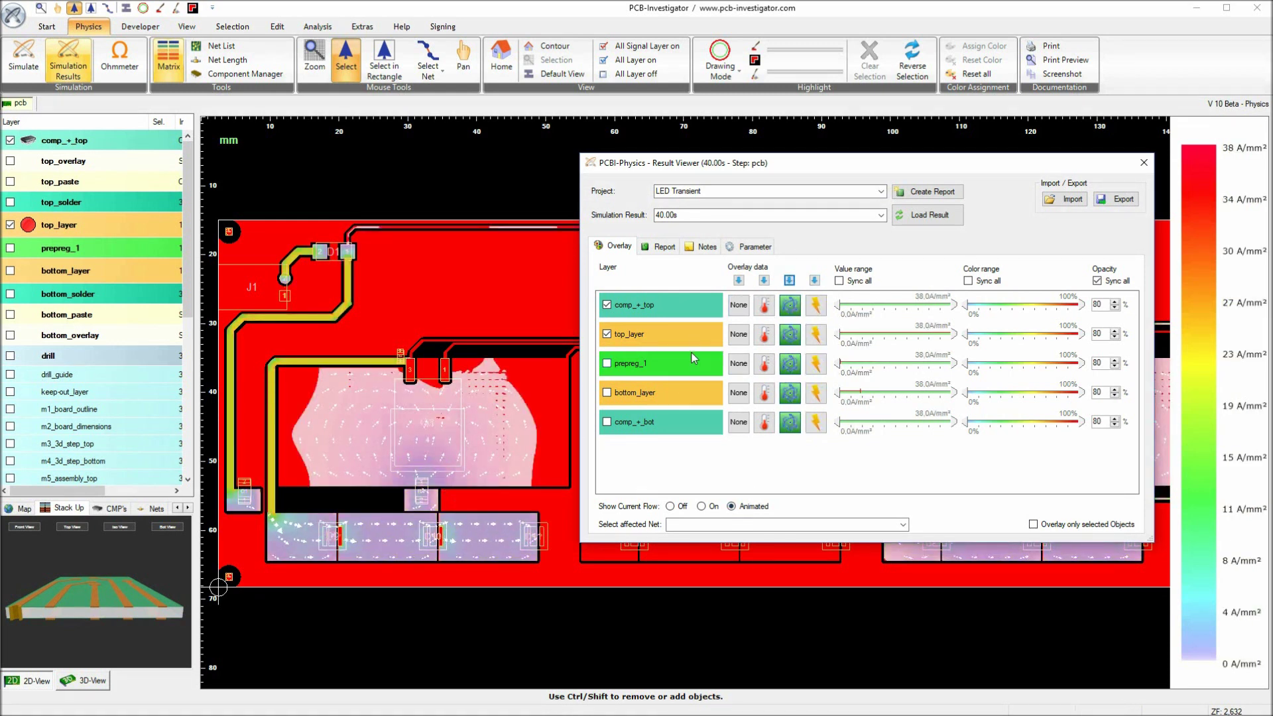
# - Set all layers to the temperature overlay with the current flow off, and hide comp_+_top so only top_layer is shown
pyautogui.click(764, 280)
pyautogui.moveTo(847, 162); pyautogui.dragTo(321, 4)
pyautogui.click(143, 346)
pyautogui.scroll(-3, 727, 398)
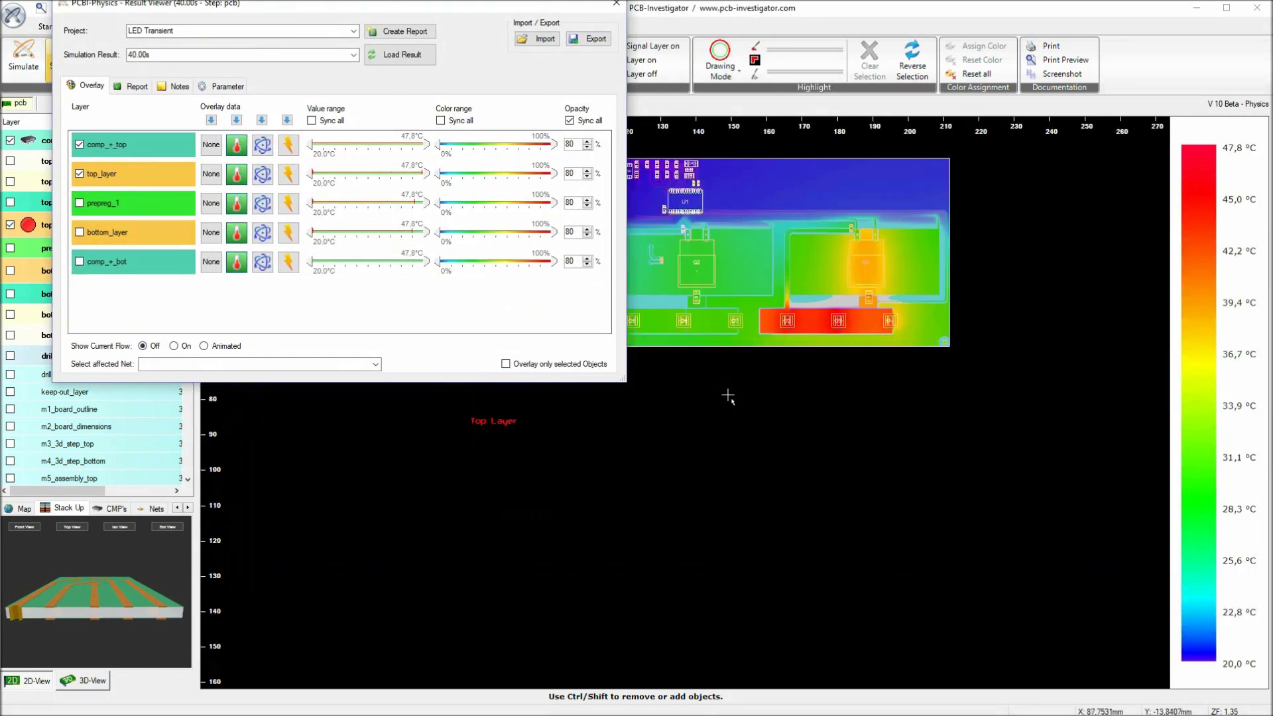
pyautogui.click(104, 147)
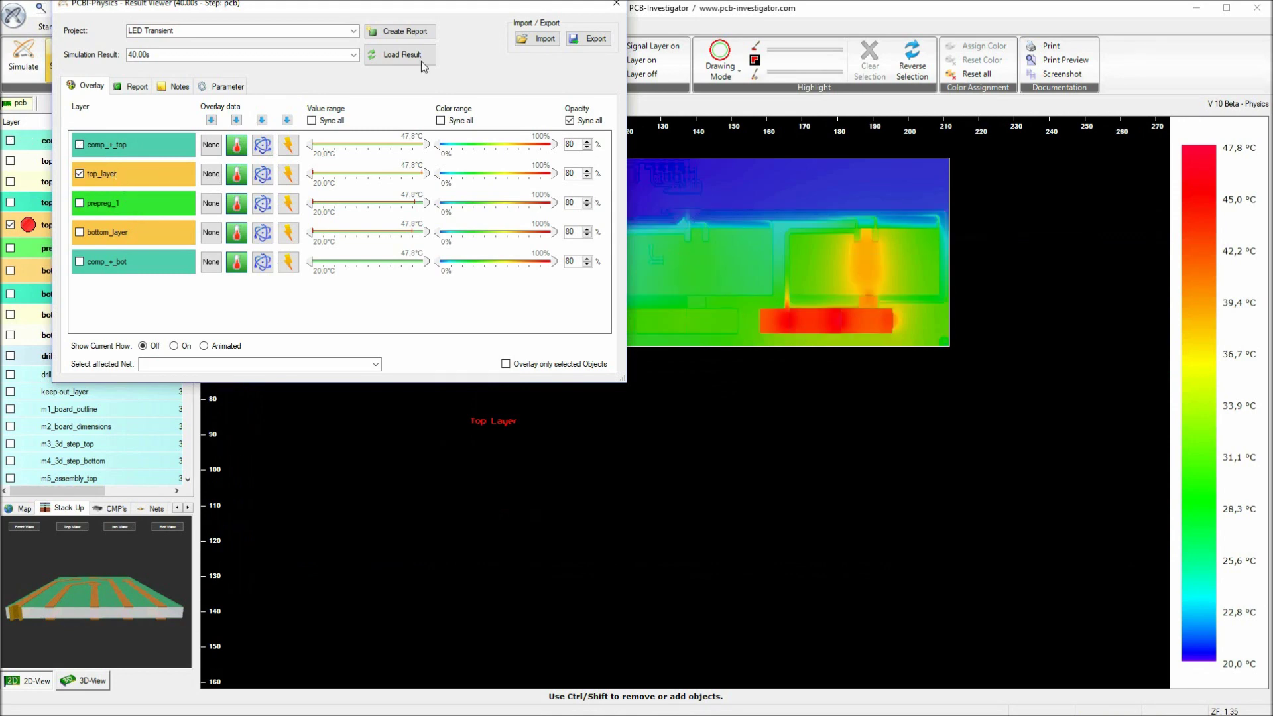
# - Switch to the 3D view and move the result viewer aside to view the component temperatures from above
pyautogui.moveTo(103, 4); pyautogui.dragTo(600, 510)
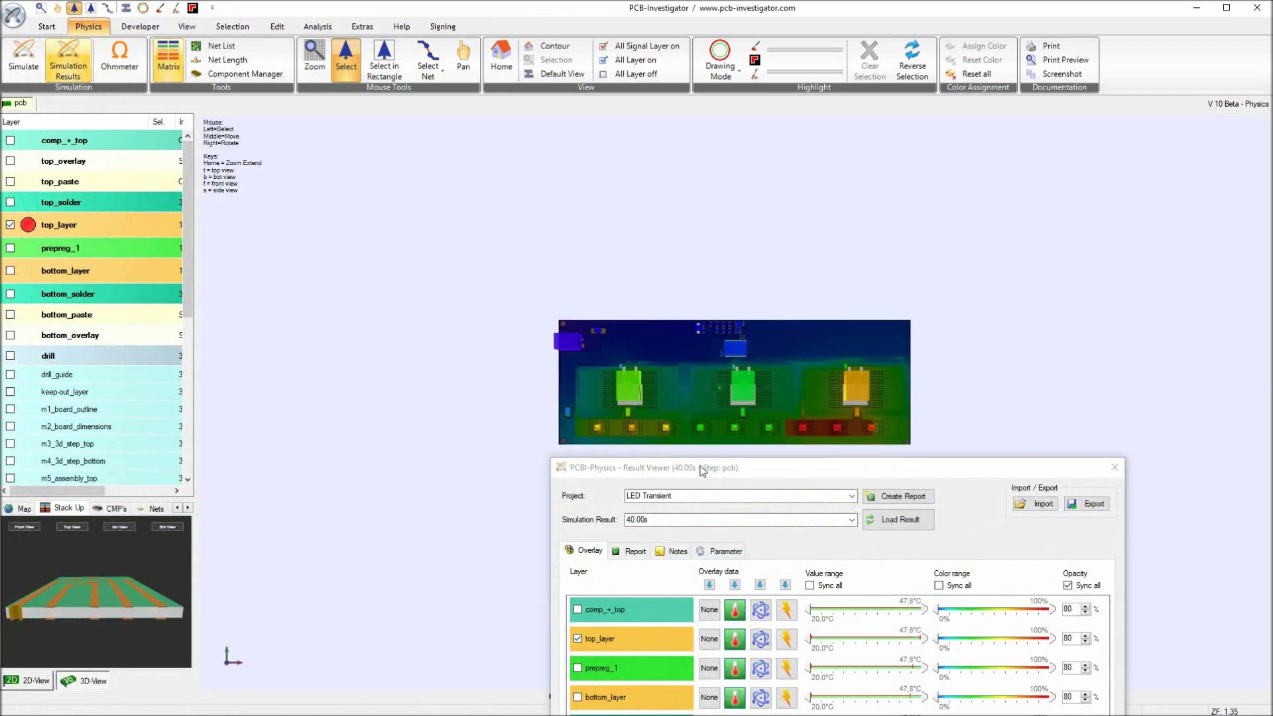
pyautogui.click(705, 468)
pyautogui.moveTo(707, 472); pyautogui.dragTo(1175, 547)
pyautogui.scroll(5, 736, 408)
pyautogui.scroll(3, 746, 415)
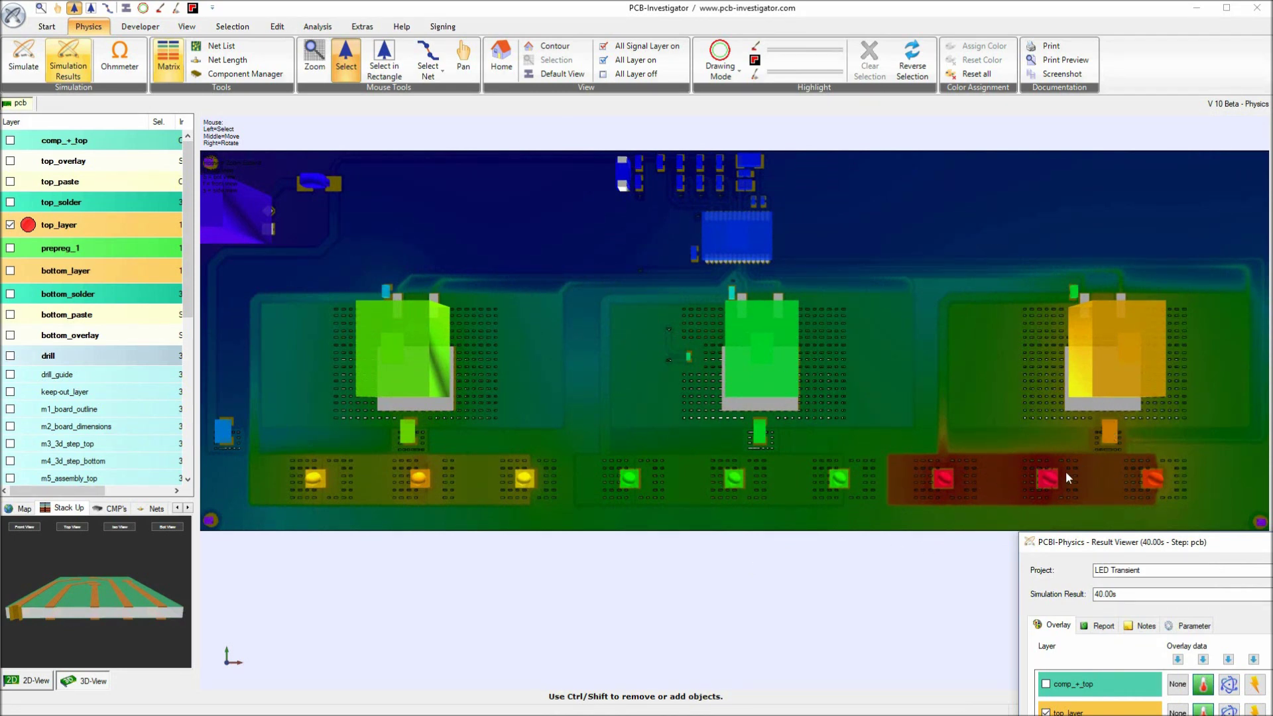
# - Rotate the 3D board to examine the temperature distribution on its underside and on the component side
pyautogui.moveTo(897, 574); pyautogui.dragTo(1055, 509, button='right')
pyautogui.moveTo(871, 578); pyautogui.dragTo(762, 378, button='right')
pyautogui.scroll(5, 789, 352)
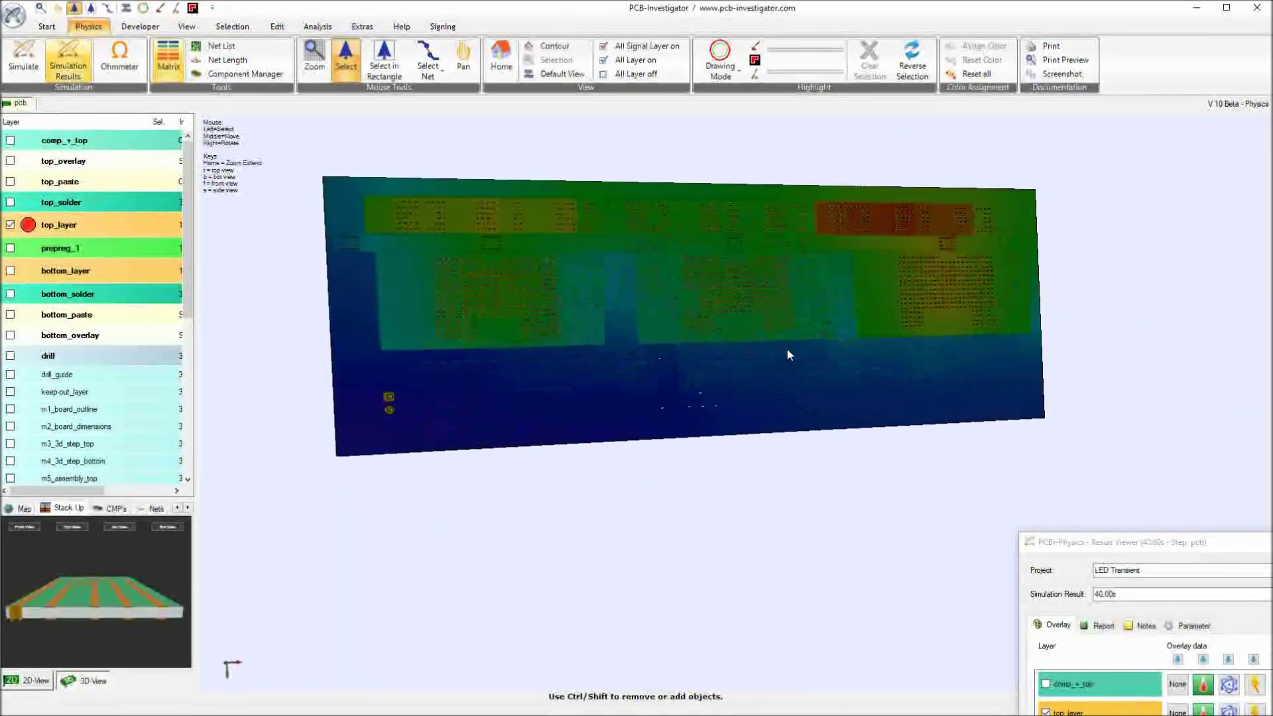
pyautogui.moveTo(725, 259); pyautogui.dragTo(837, 490, button='right')
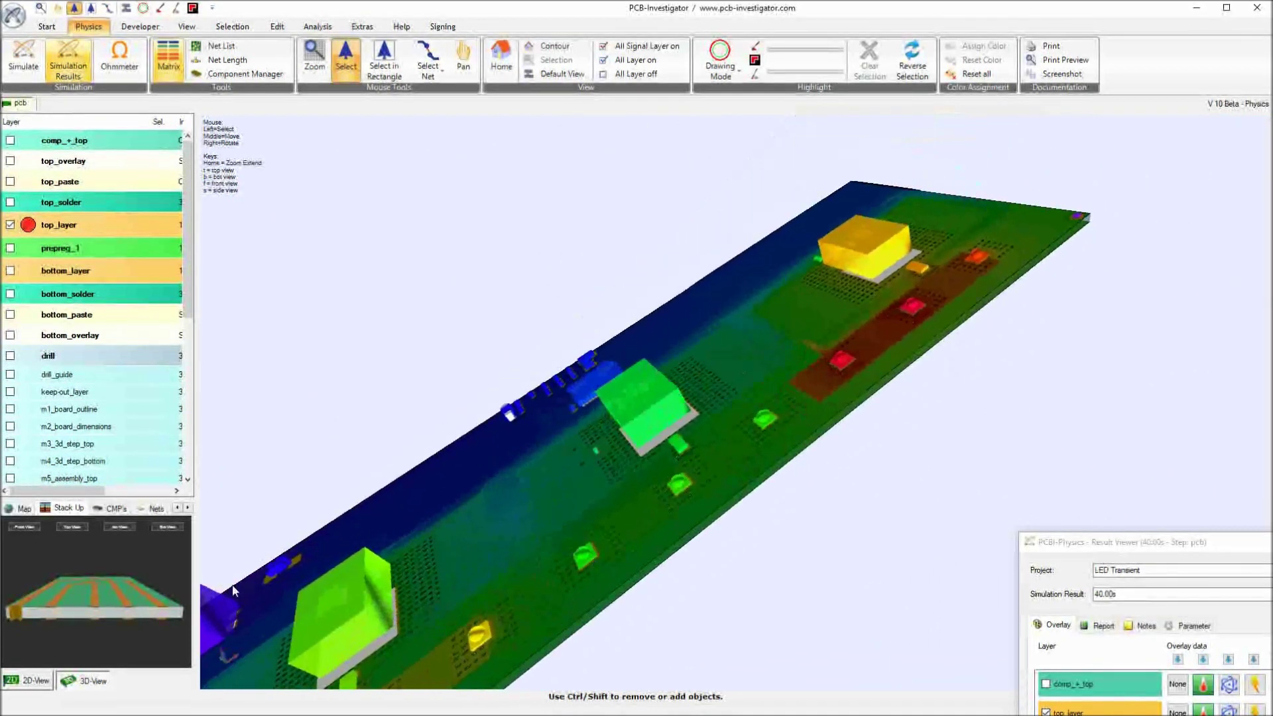
# - Return to the 2D view and create the complete HTML report for the LED Transient simulation
pyautogui.click(28, 684)
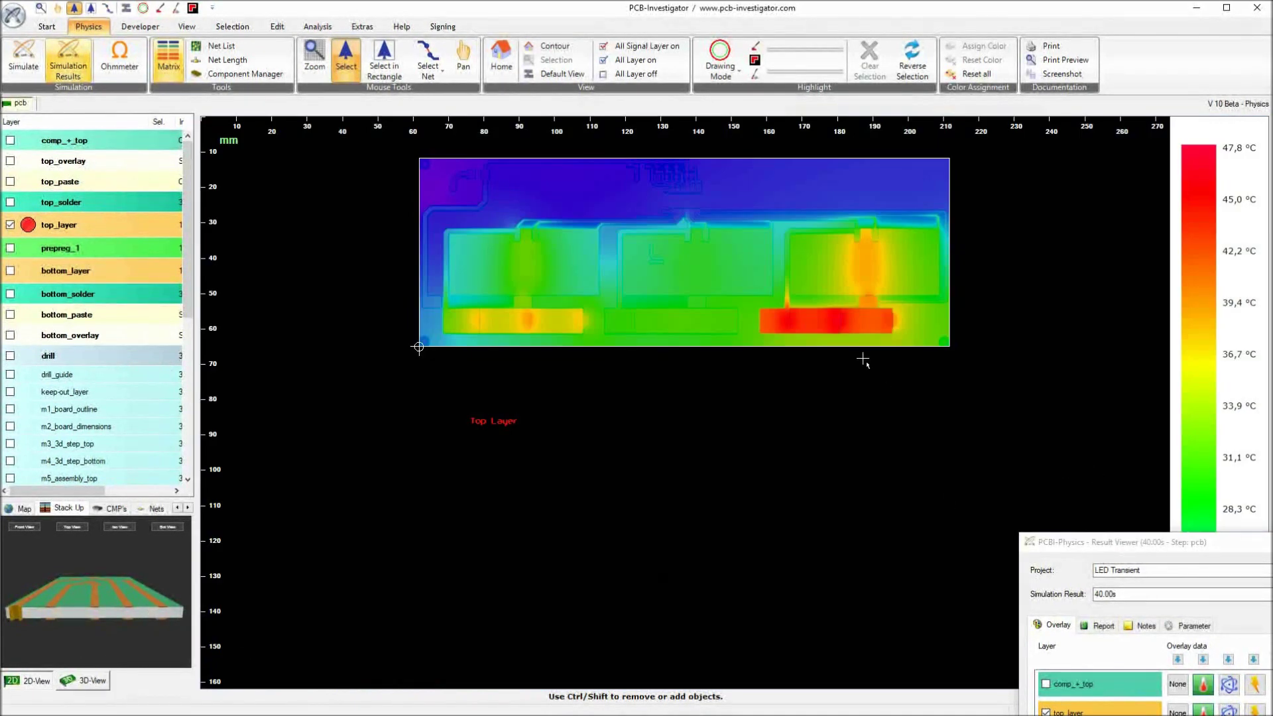
pyautogui.scroll(3, 886, 301)
pyautogui.moveTo(890, 296); pyautogui.dragTo(1138, 488, button='middle')
pyautogui.moveTo(1265, 543); pyautogui.dragTo(1052, 260)
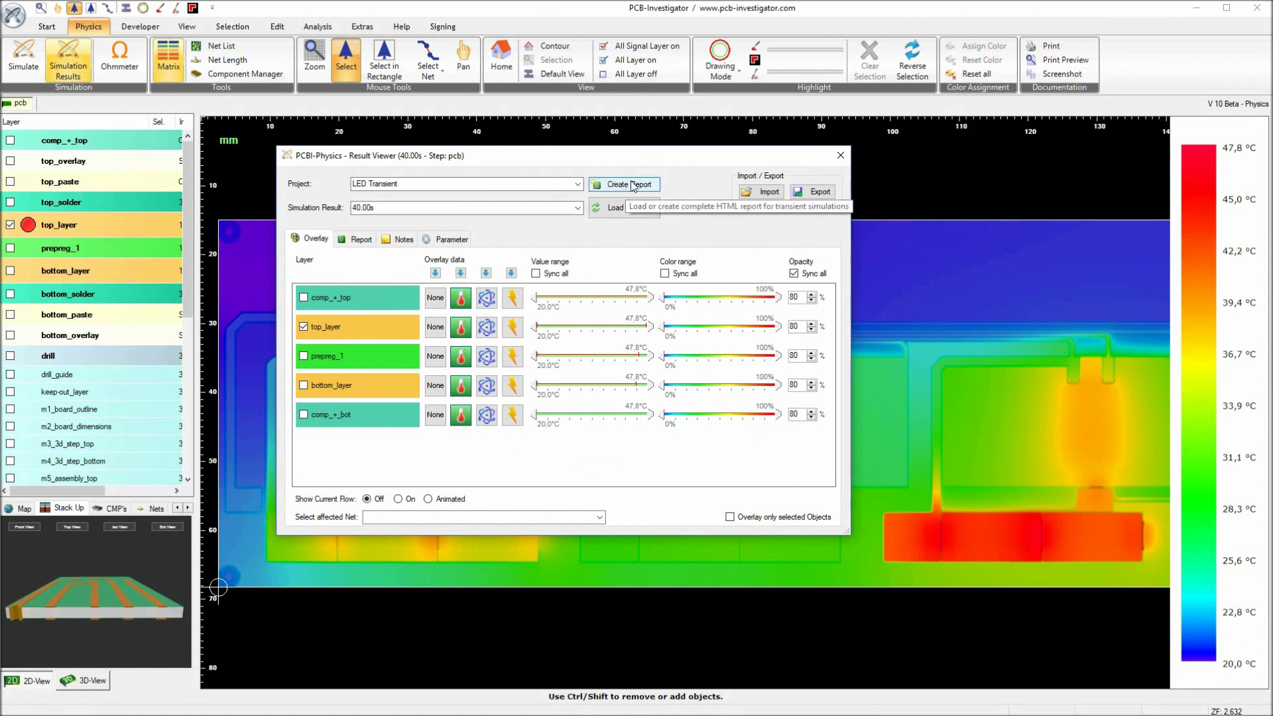
pyautogui.click(632, 185)
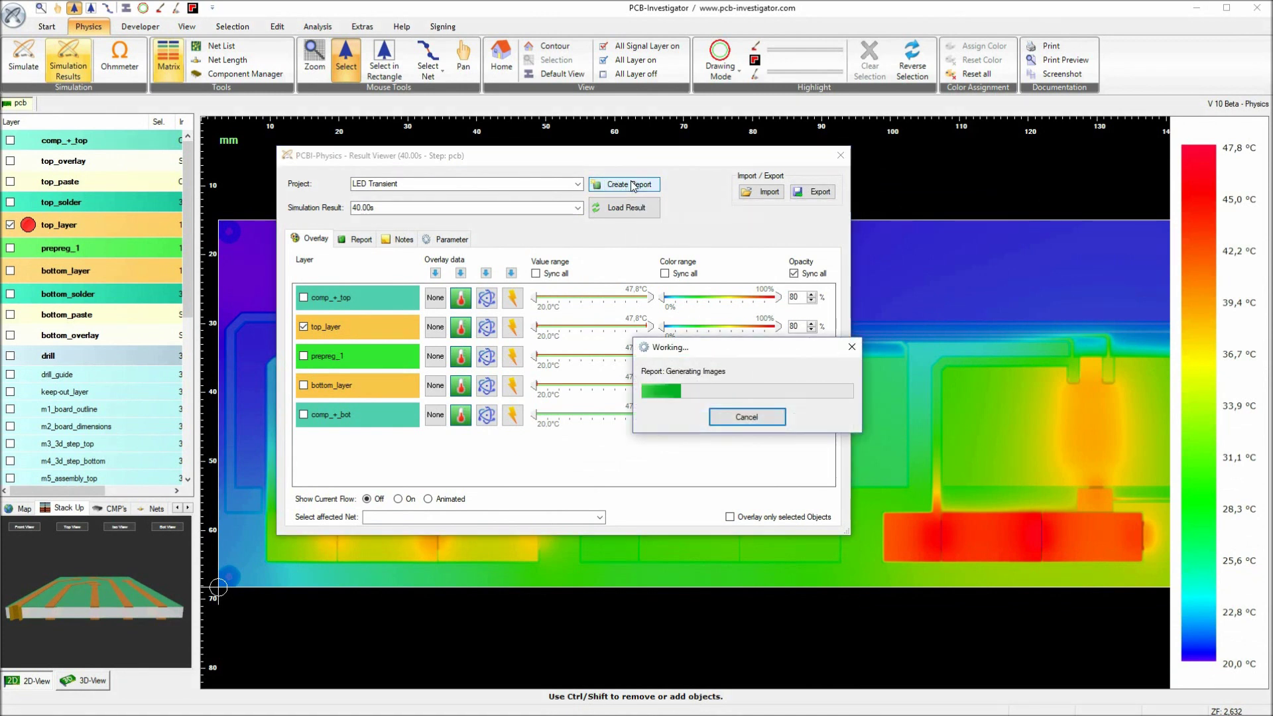
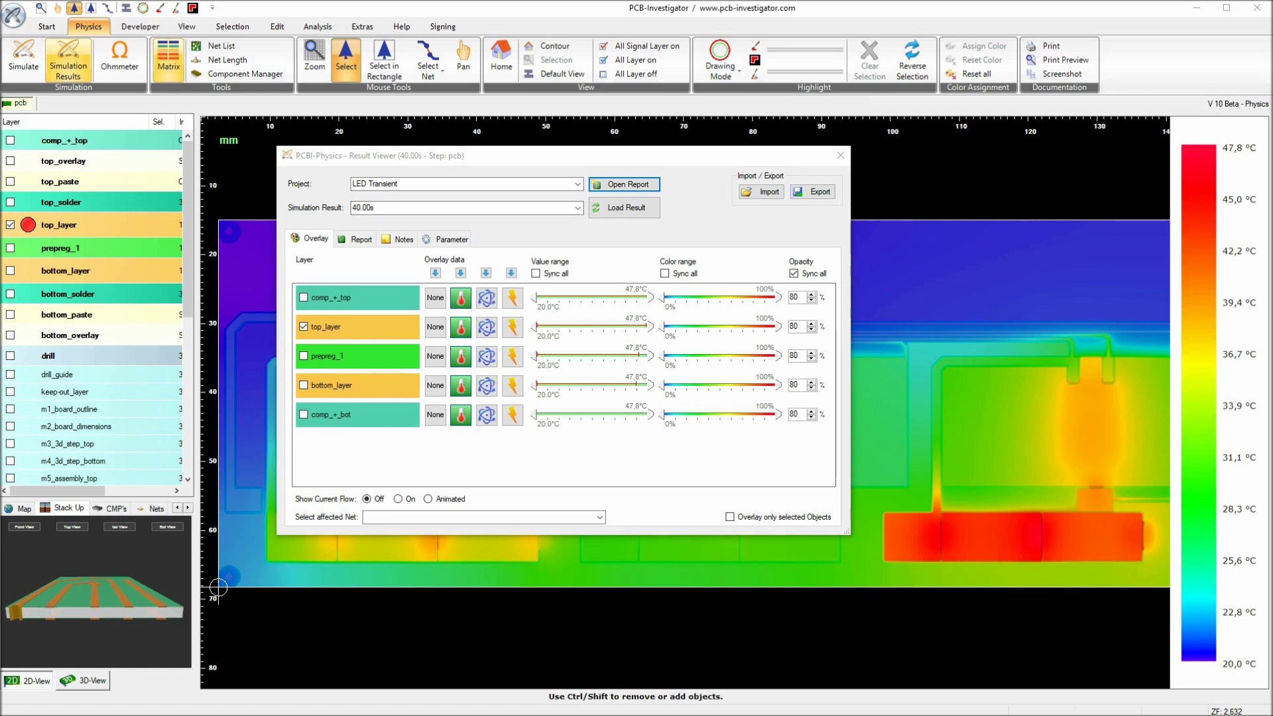
# - Enlarge the report's browser window, close the DeepL tab and review the temperature range in the project info
pyautogui.moveTo(0, 46); pyautogui.dragTo(428, 24)
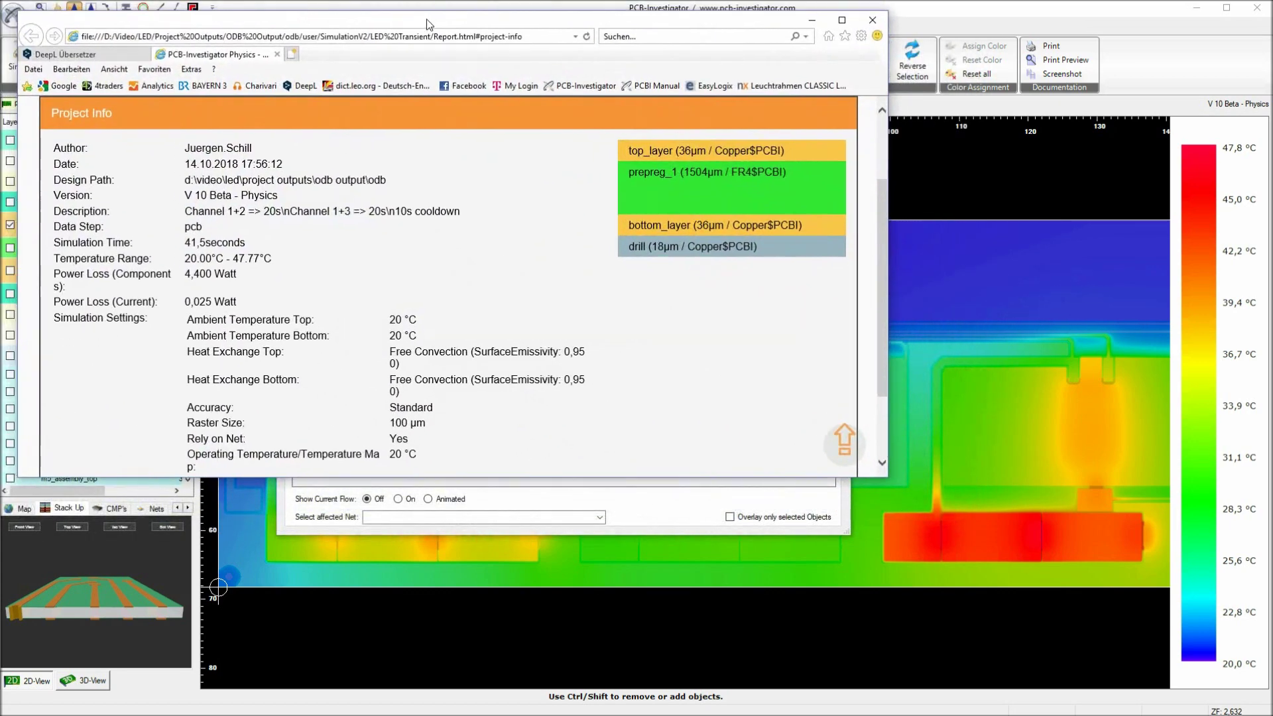
pyautogui.moveTo(932, 507); pyautogui.dragTo(1224, 707)
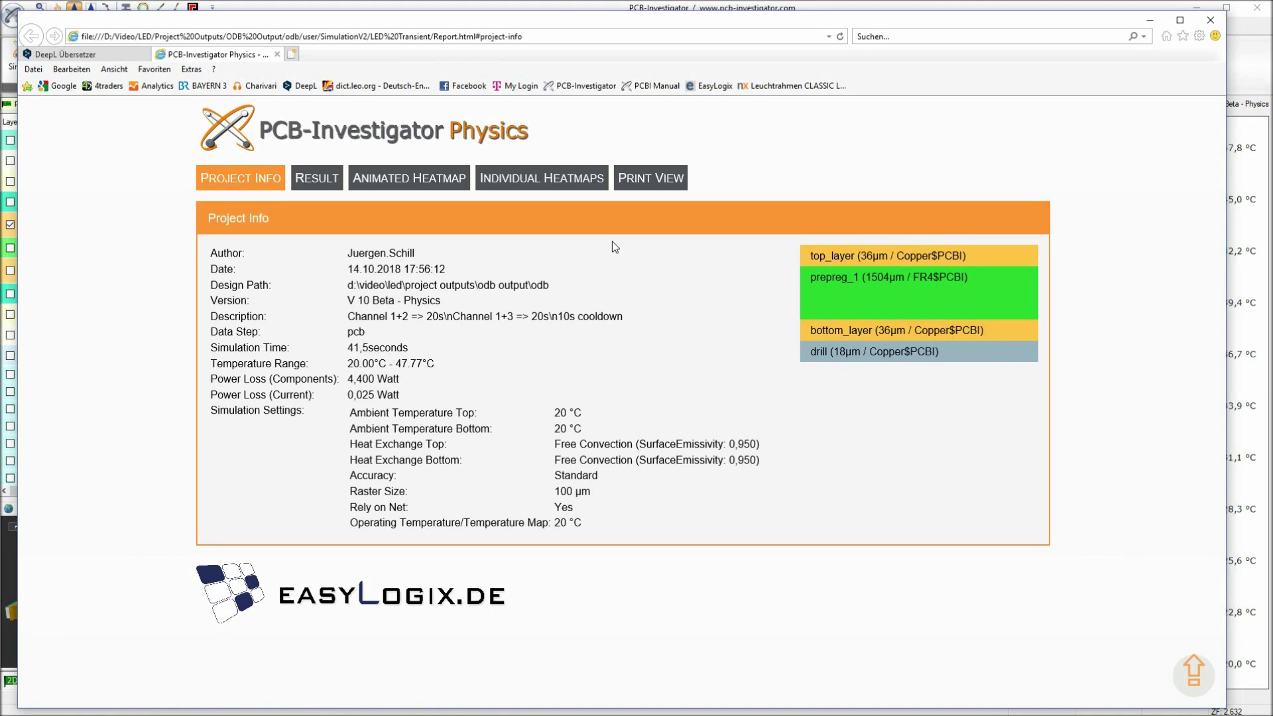
pyautogui.click(144, 55)
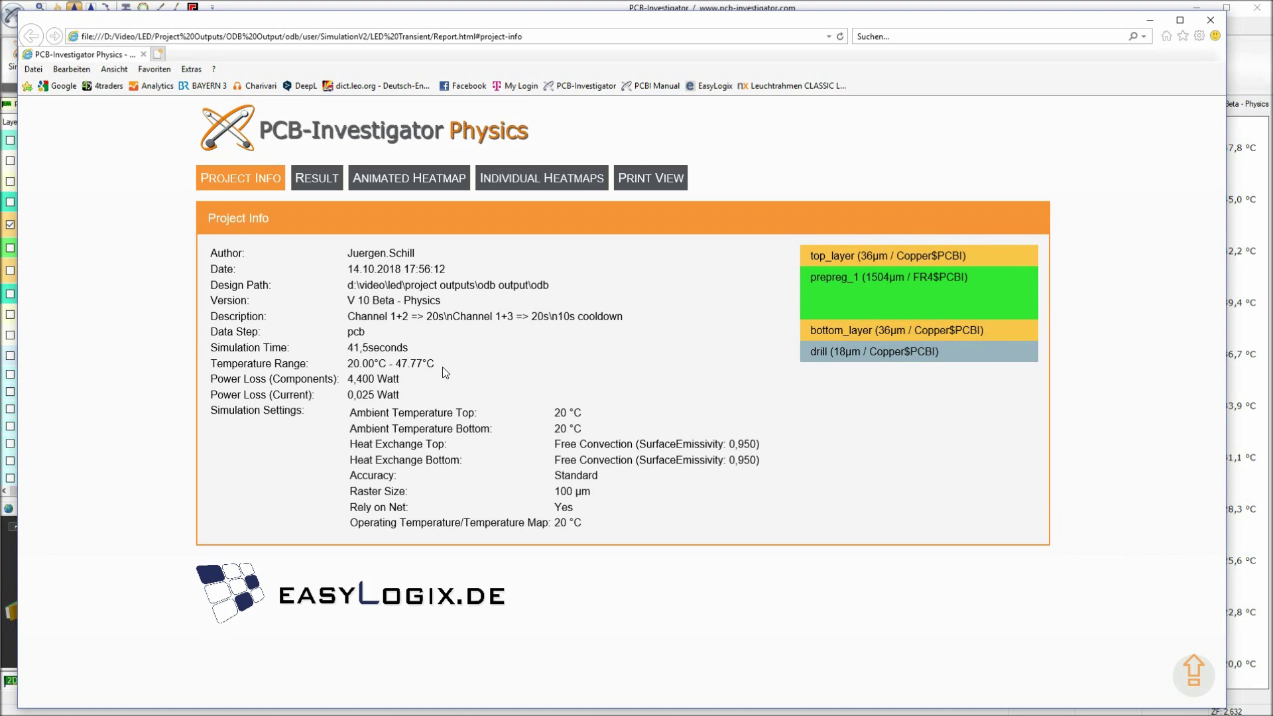
pyautogui.moveTo(443, 366); pyautogui.dragTo(359, 362)
pyautogui.click(412, 380)
# - Open the report's Result section and hide the individual layer curves in the temperature-over-time chart
pyautogui.click(325, 188)
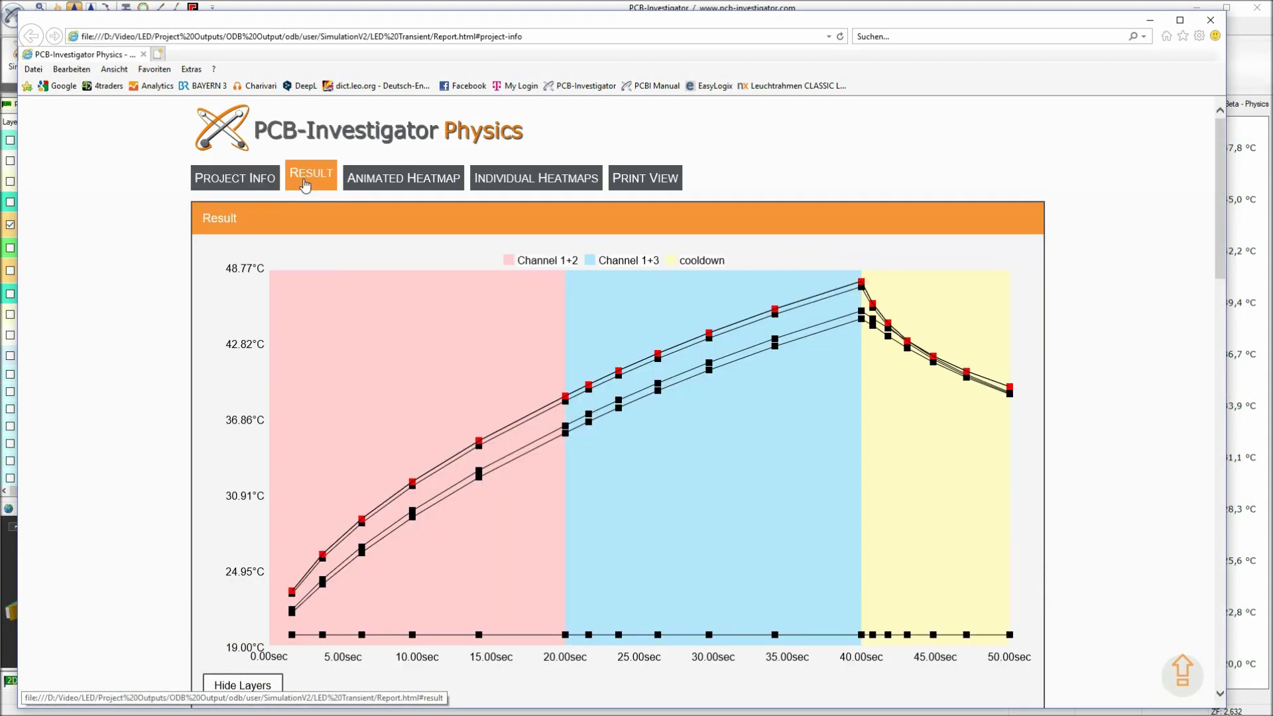
pyautogui.scroll(-3, 639, 481)
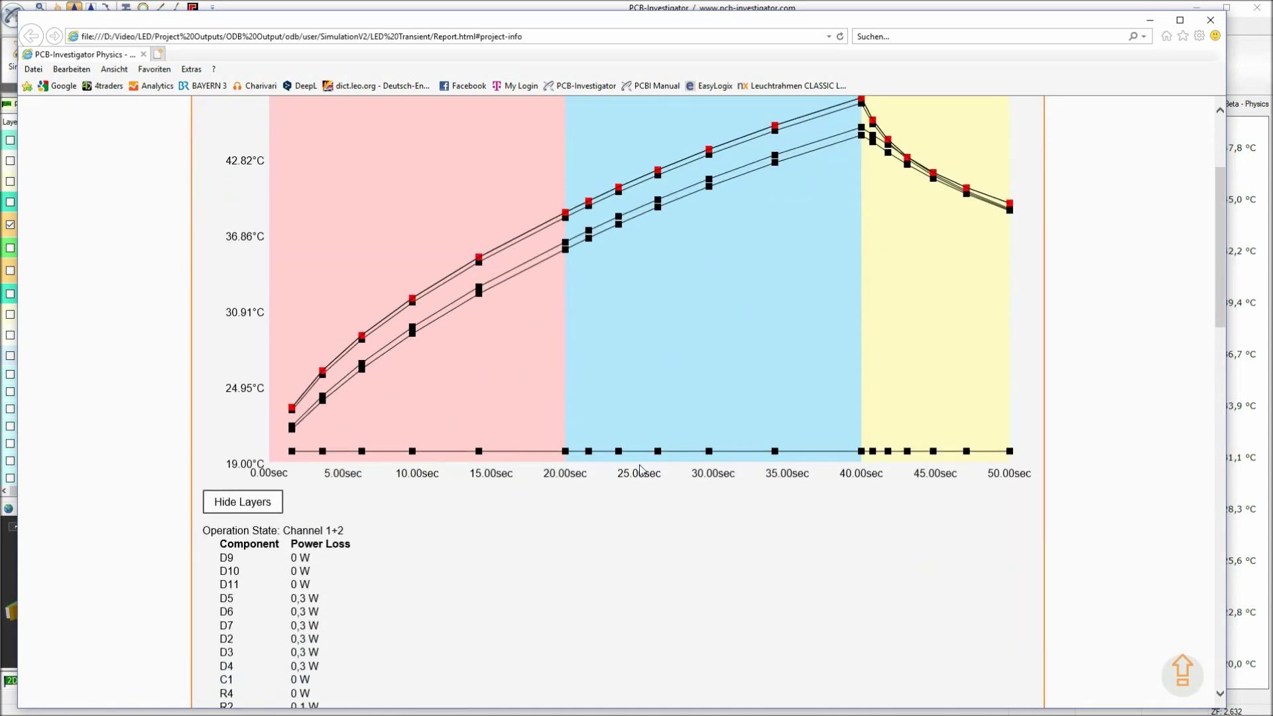
pyautogui.scroll(3, 608, 344)
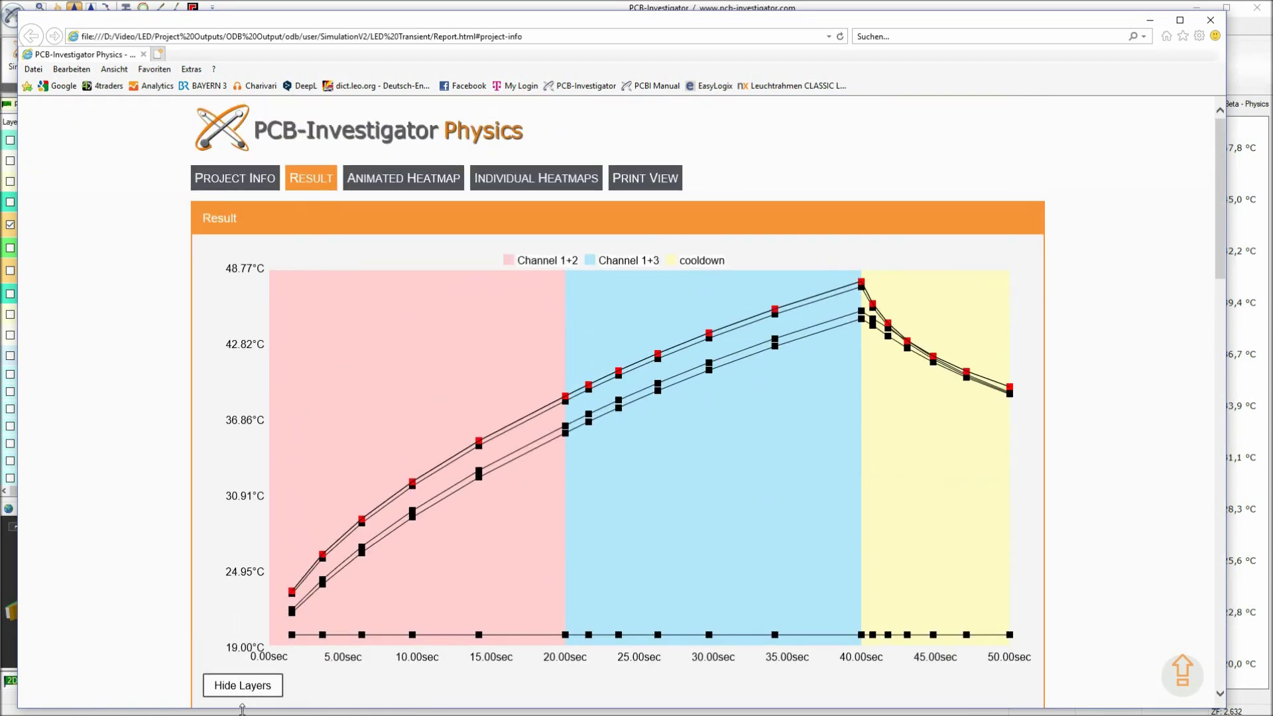
pyautogui.click(243, 686)
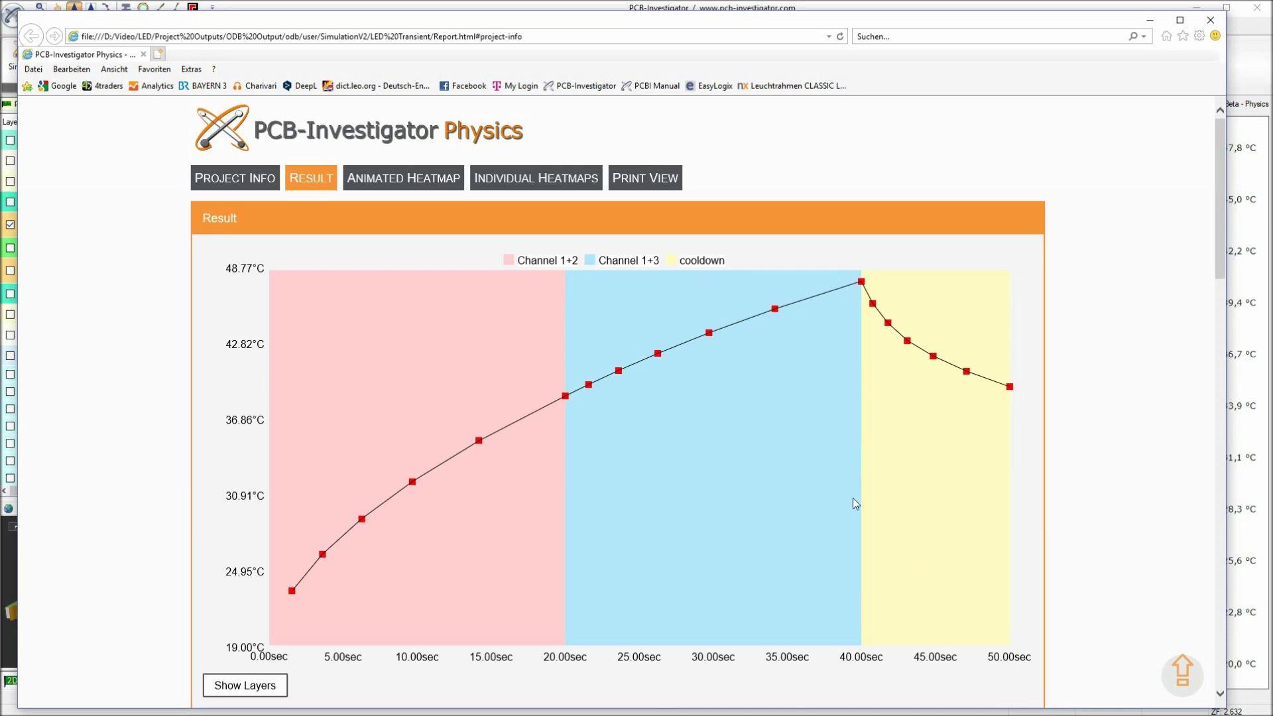
# - Show and hide the layer curves once more, and examine the component power losses for operation state Channel 1+2
pyautogui.scroll(-3, 842, 494)
pyautogui.click(243, 597)
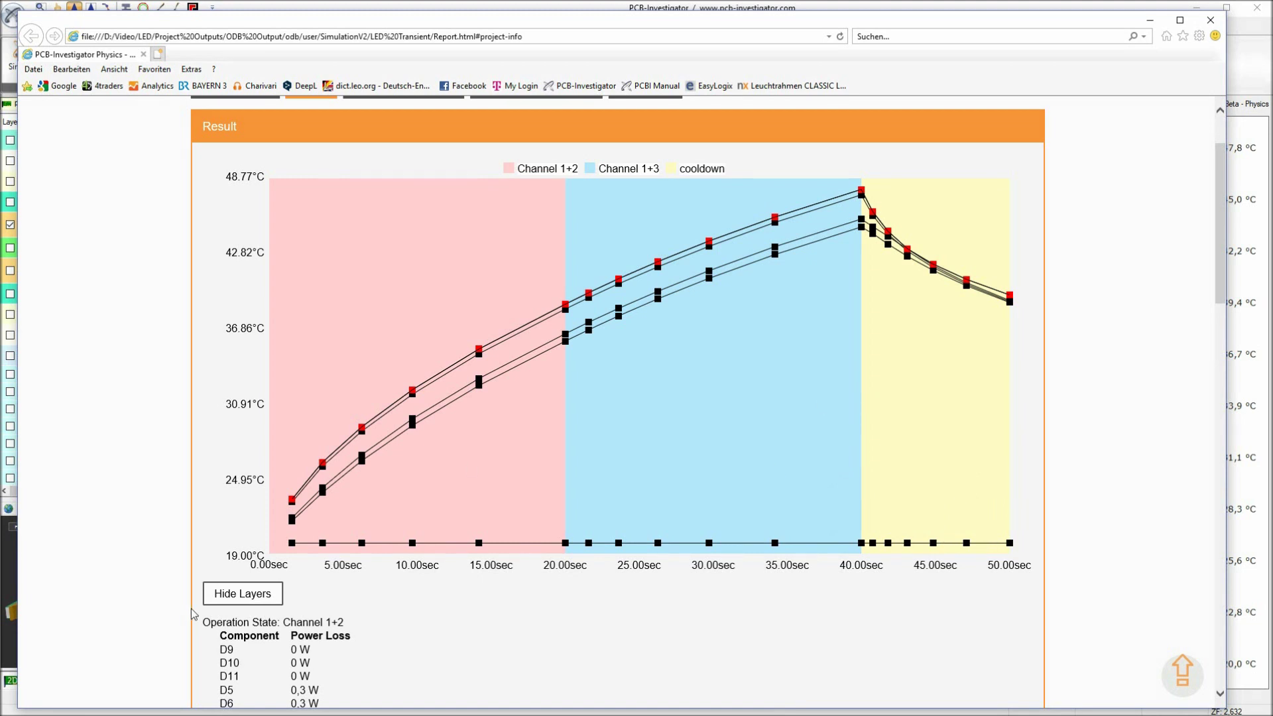
pyautogui.click(240, 596)
pyautogui.scroll(-5, 361, 610)
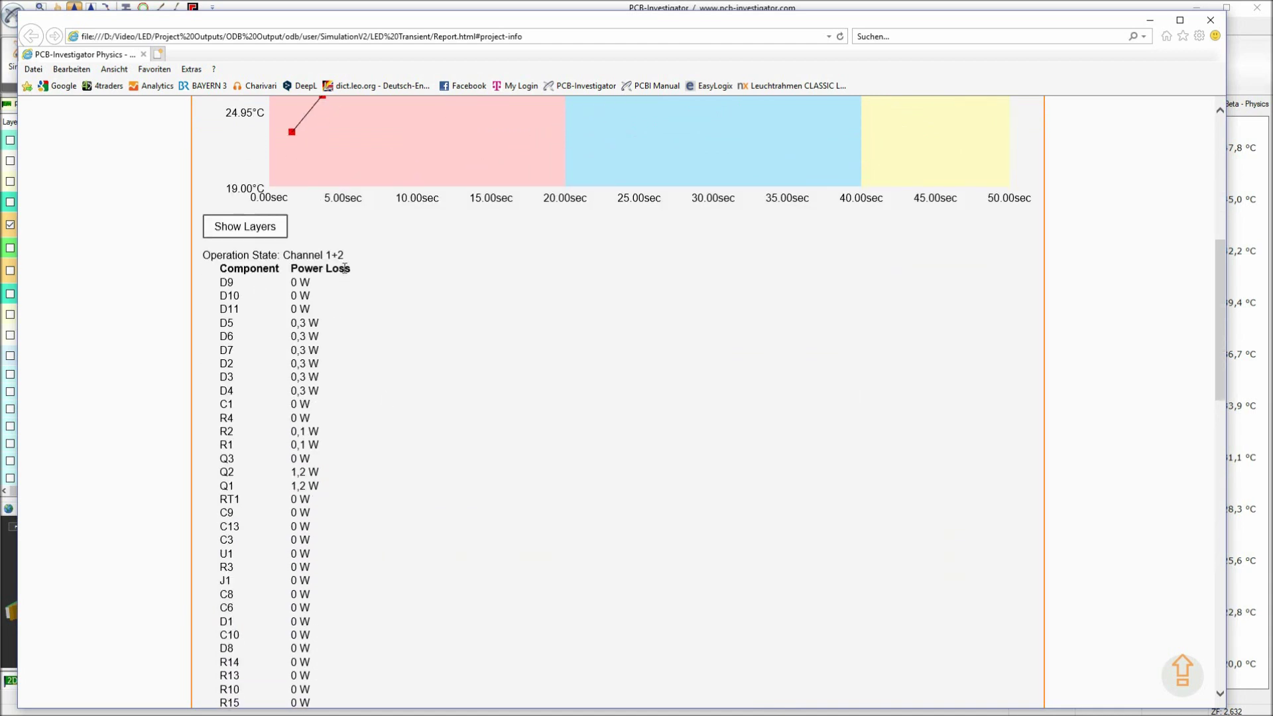
# - Examine the net currents for operation state Channel 1+2 and the component power losses for operation state Channel 1+3
pyautogui.scroll(-8, 382, 280)
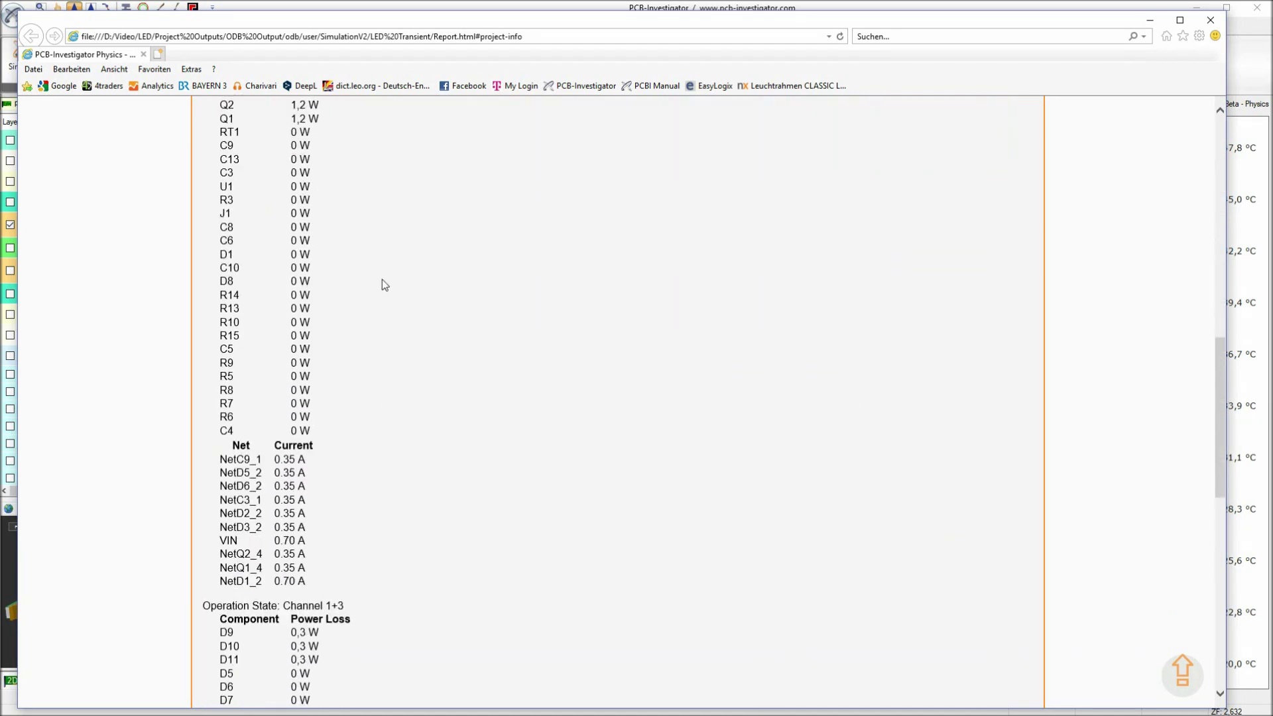
pyautogui.scroll(-8, 382, 280)
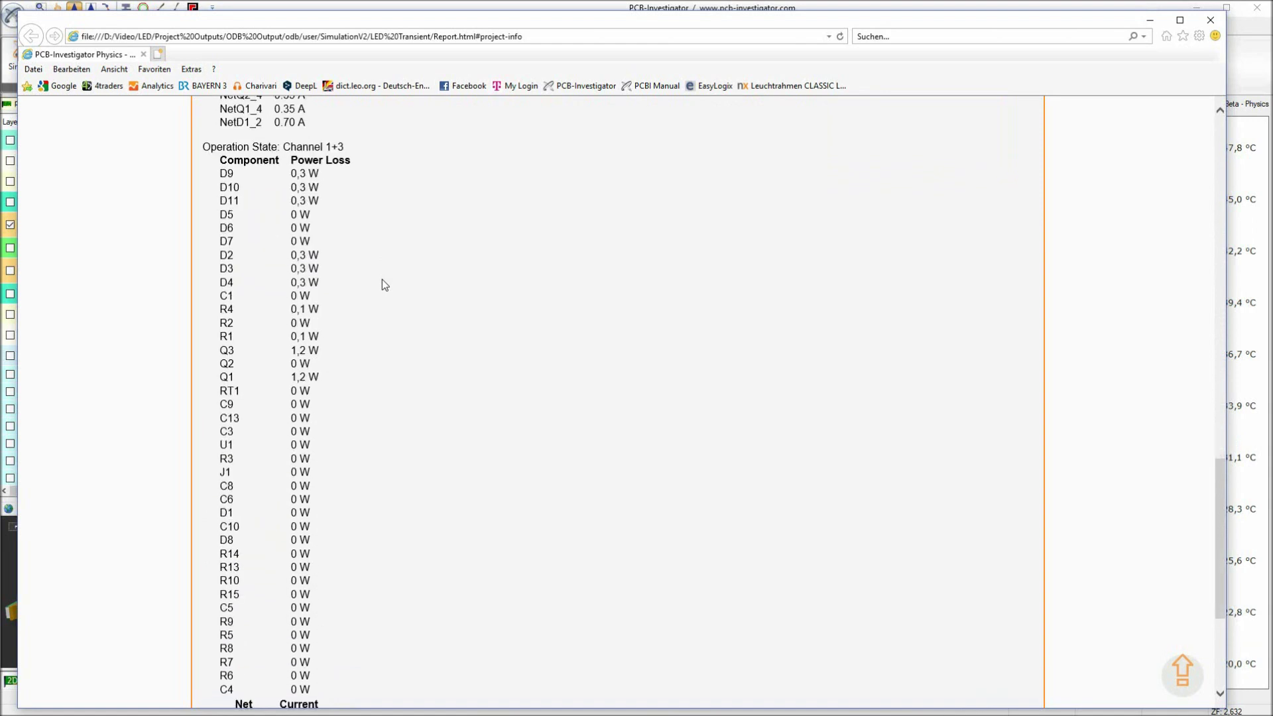
pyautogui.scroll(5, 427, 309)
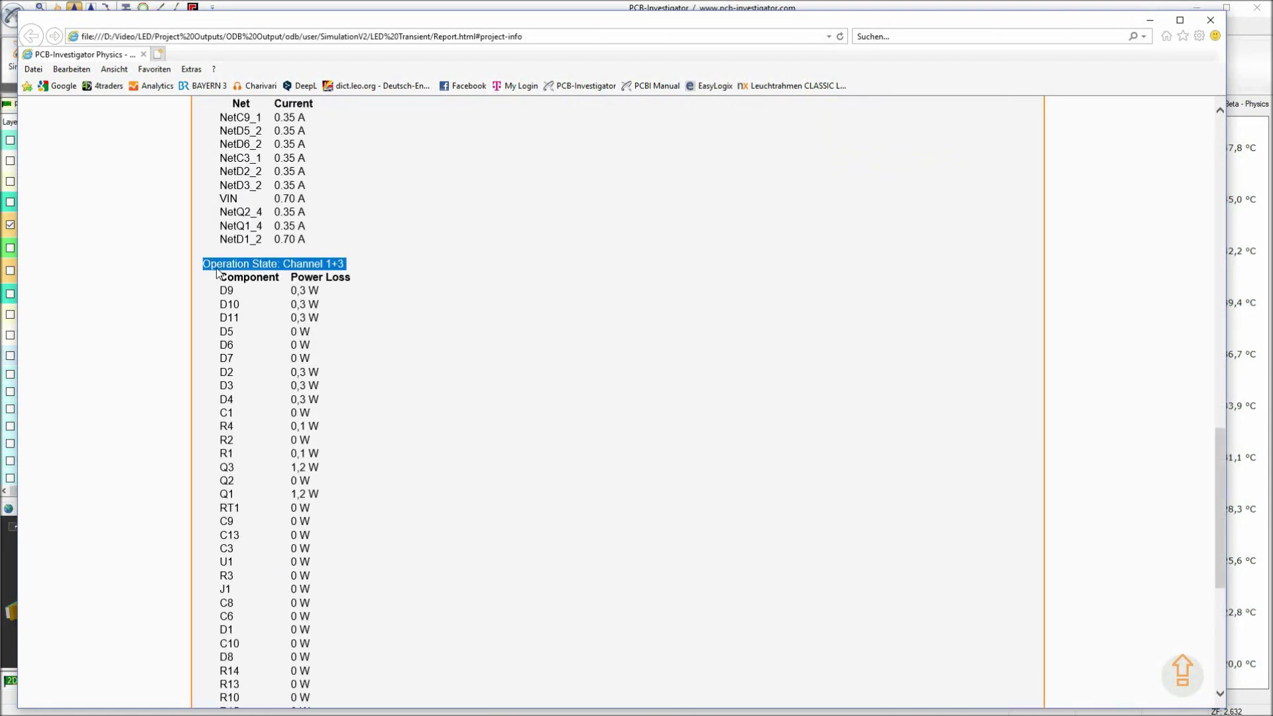
pyautogui.scroll(10, 409, 305)
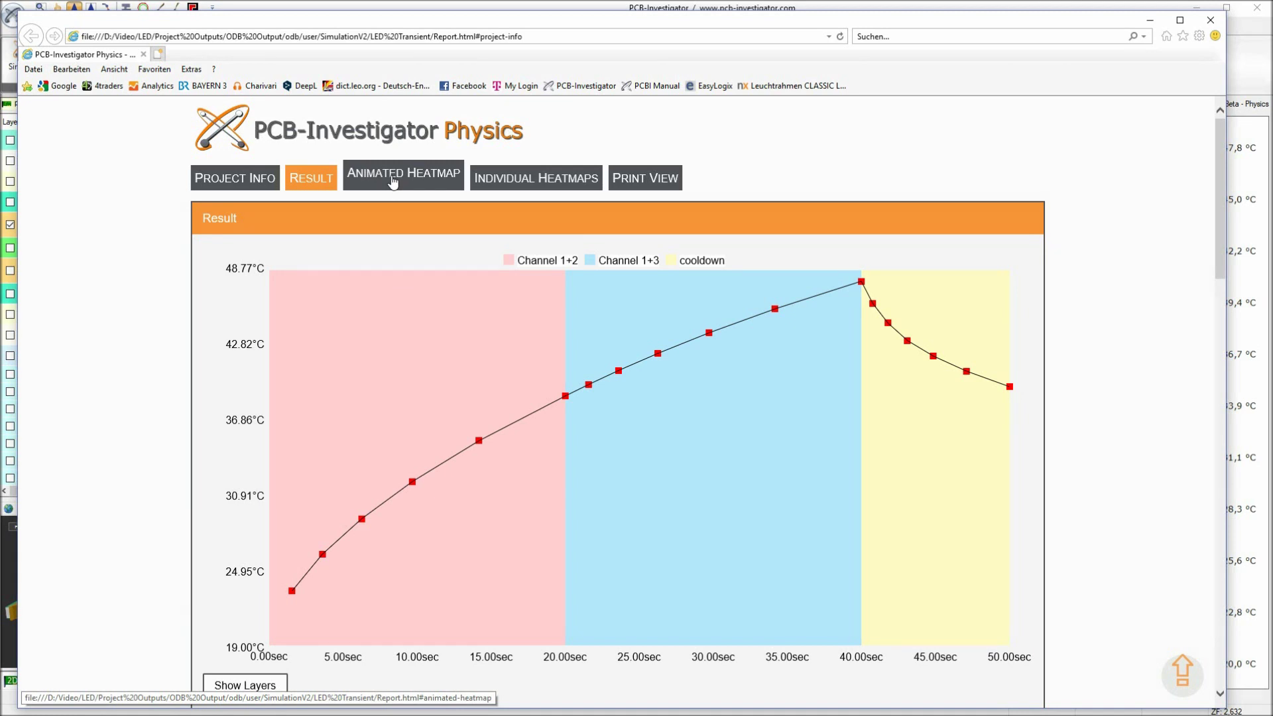
# - Open the report's animated heatmap and watch the temperature development, including the bottom_layer
pyautogui.click(393, 180)
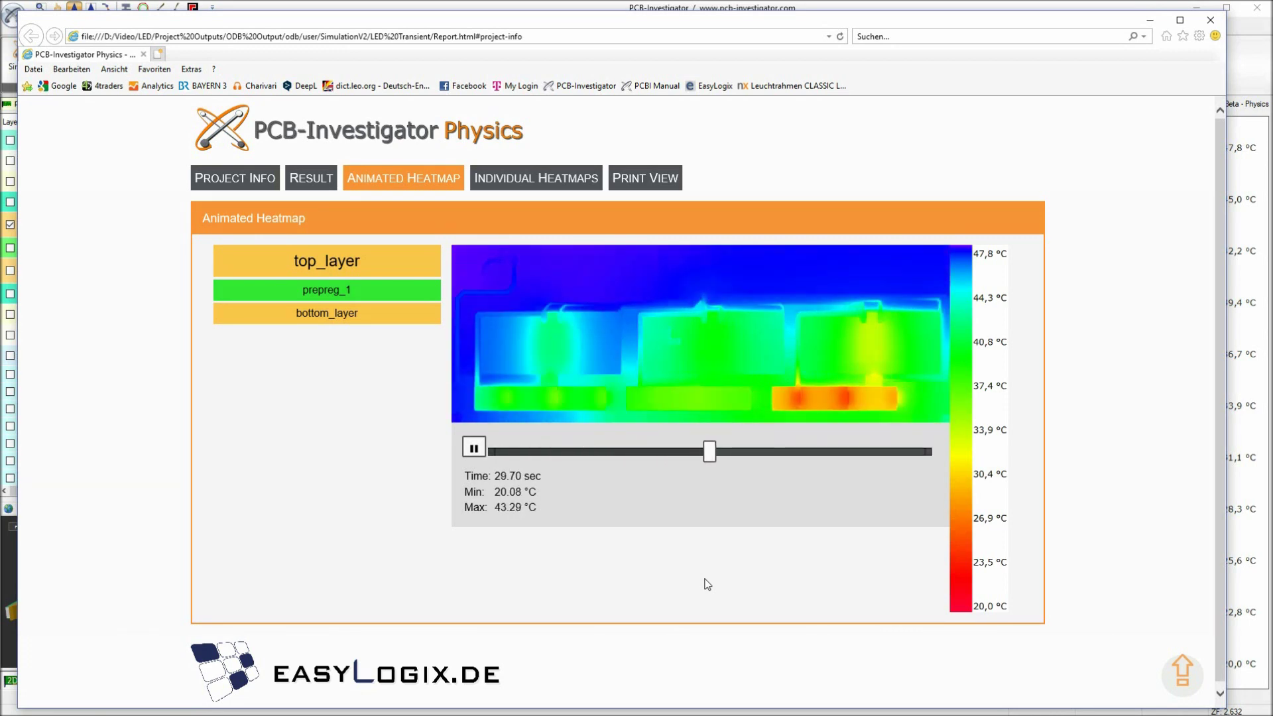
pyautogui.click(319, 314)
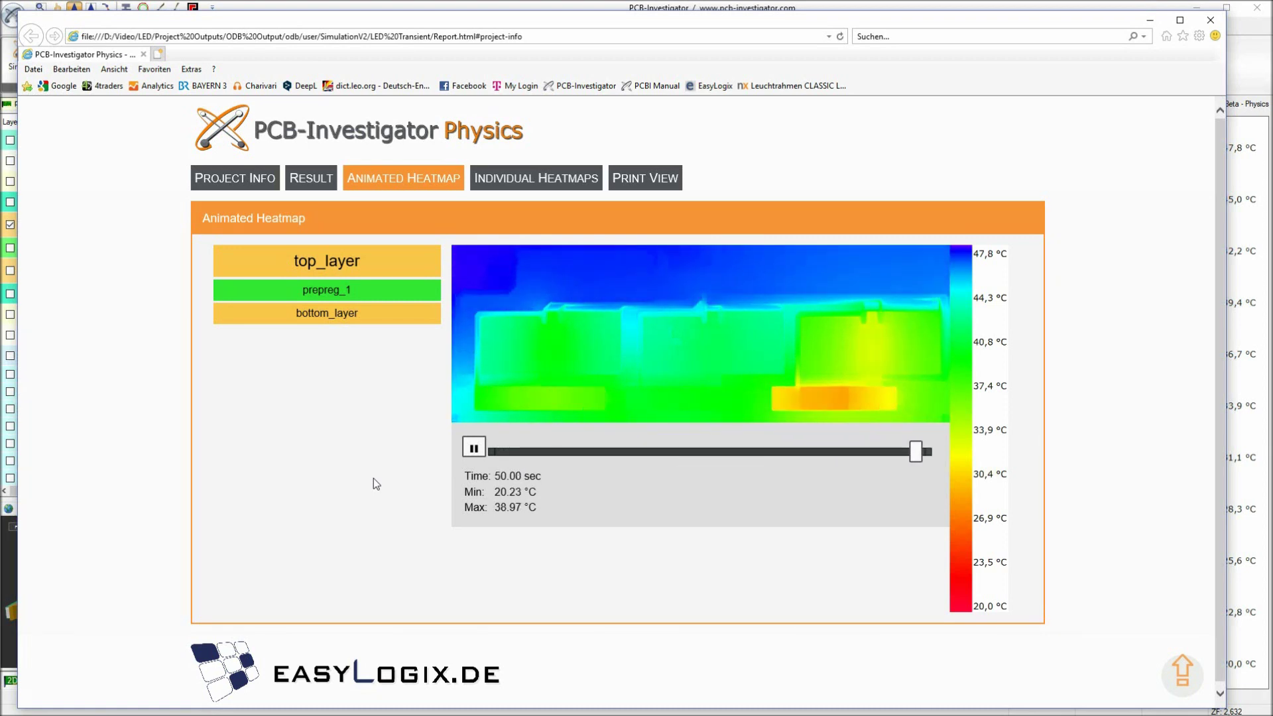
# - Open the report's individual heatmaps and browse all time points, viewing the layer heatmaps at 20.00 seconds enlarged
pyautogui.click(535, 182)
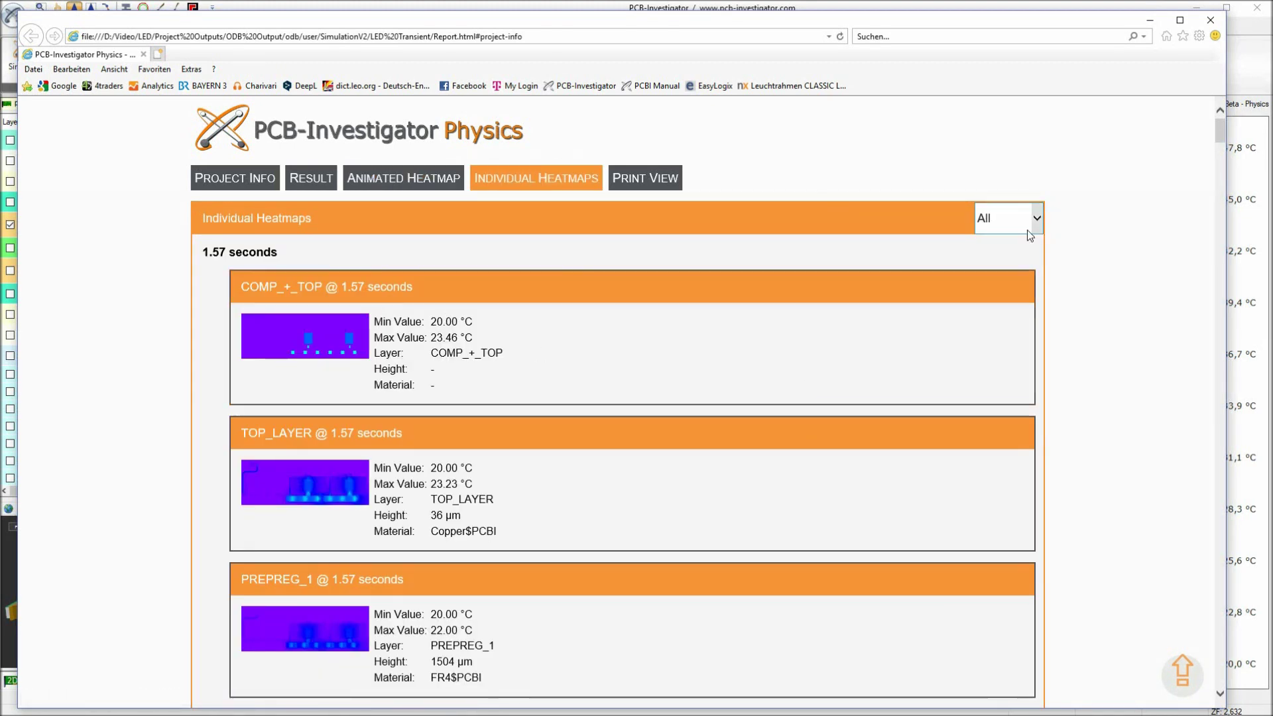
pyautogui.scroll(-12, 686, 348)
pyautogui.scroll(-20, 693, 362)
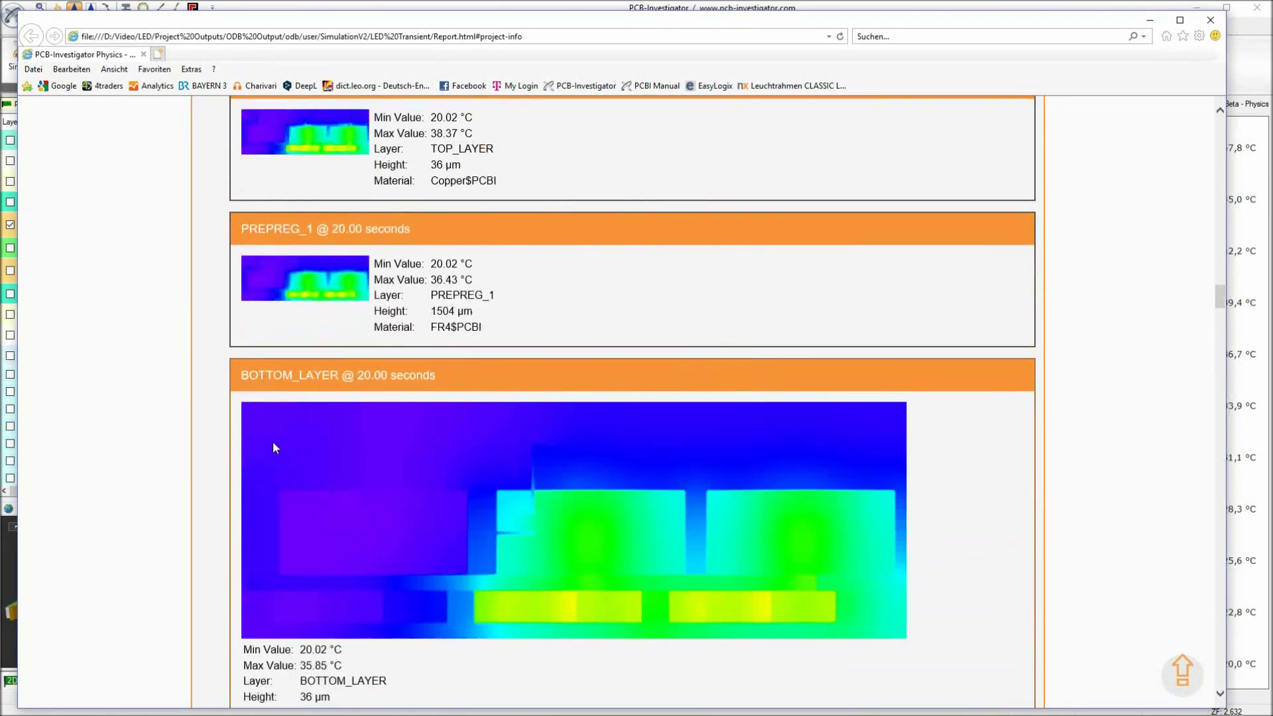
pyautogui.moveTo(315, 267)
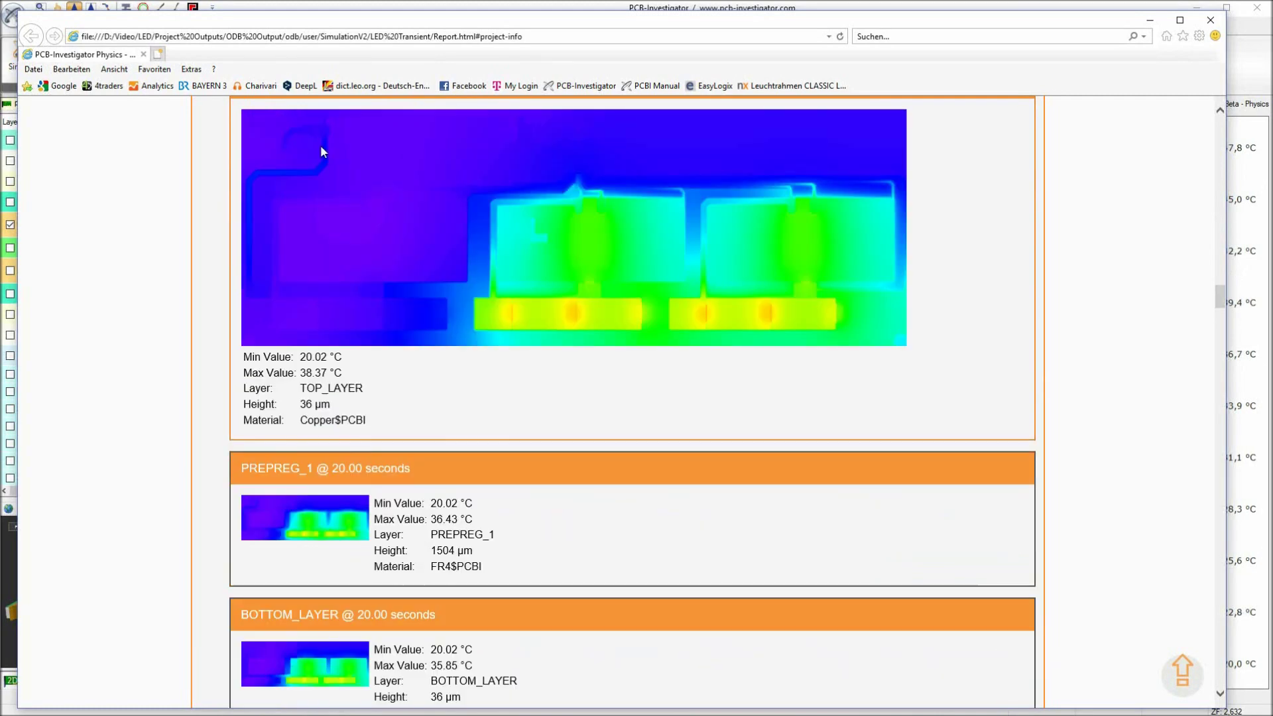
pyautogui.scroll(-4, 398, 232)
pyautogui.moveTo(476, 308)
pyautogui.scroll(-5, 478, 312)
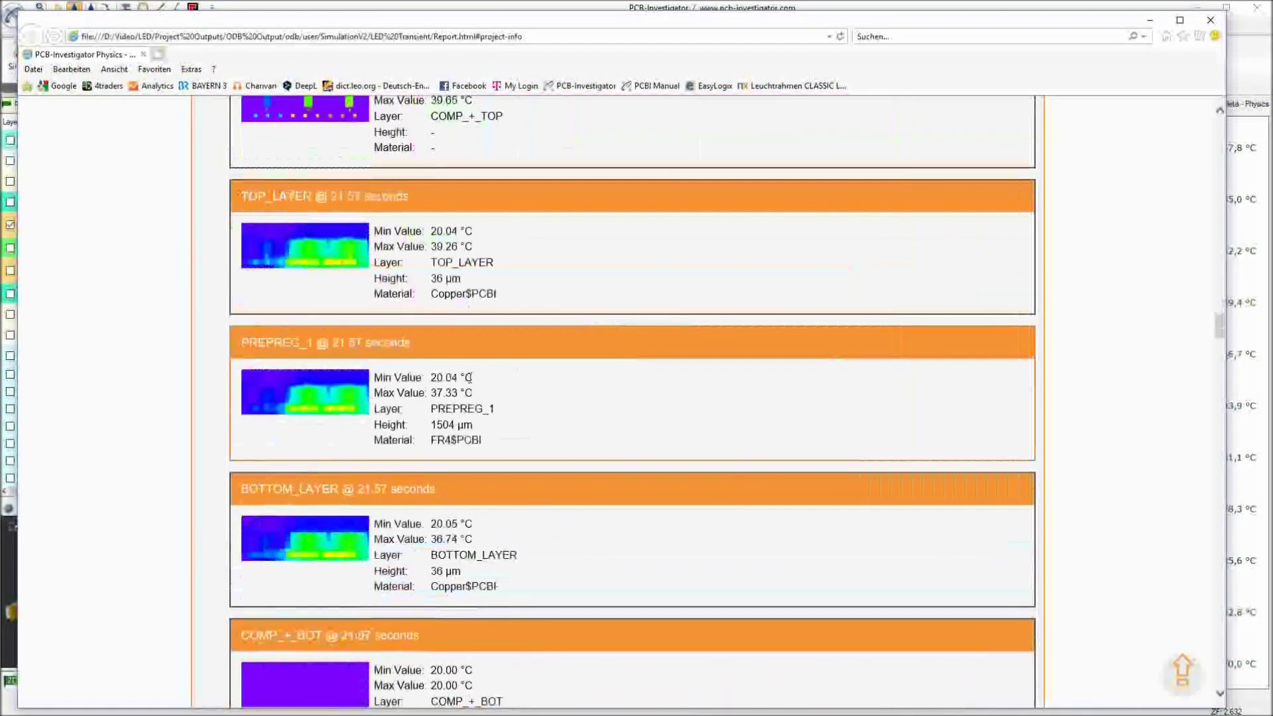
pyautogui.scroll(20, 831, 248)
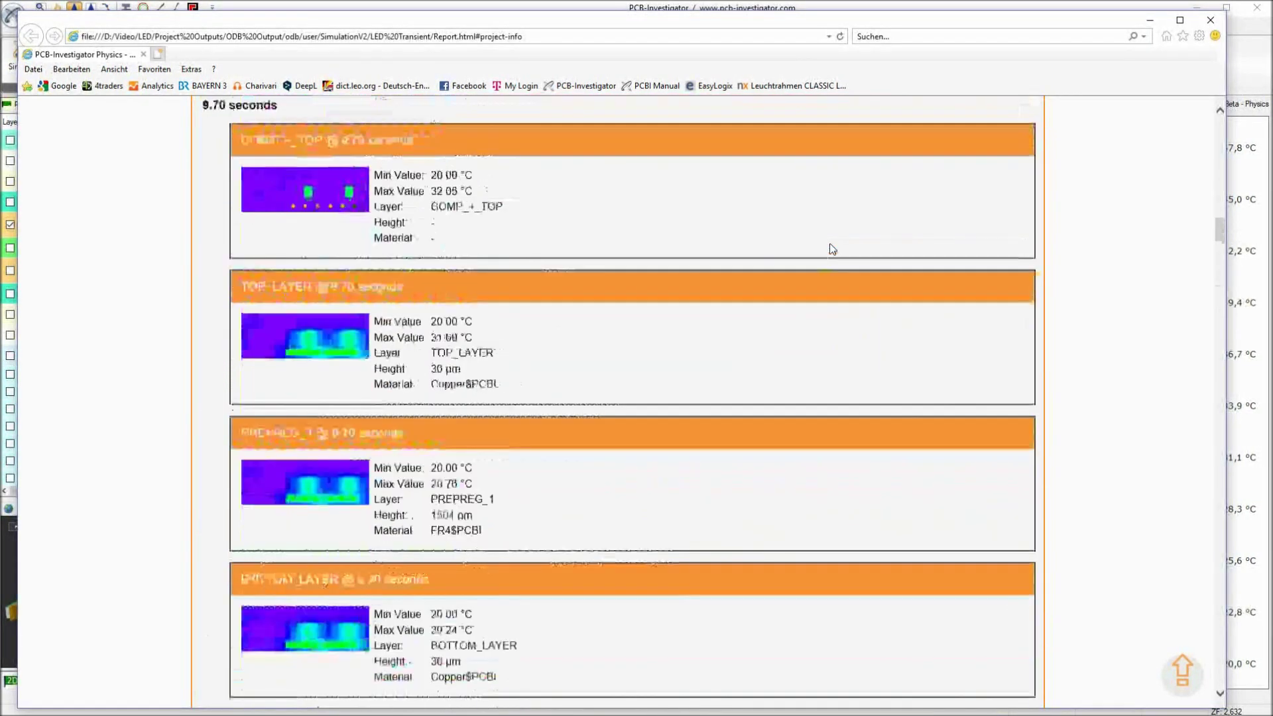
# - Filter the individual heatmaps to 40.00 sec and view the COMP_+_TOP heatmap enlarged before shrinking it again
pyautogui.click(1008, 217)
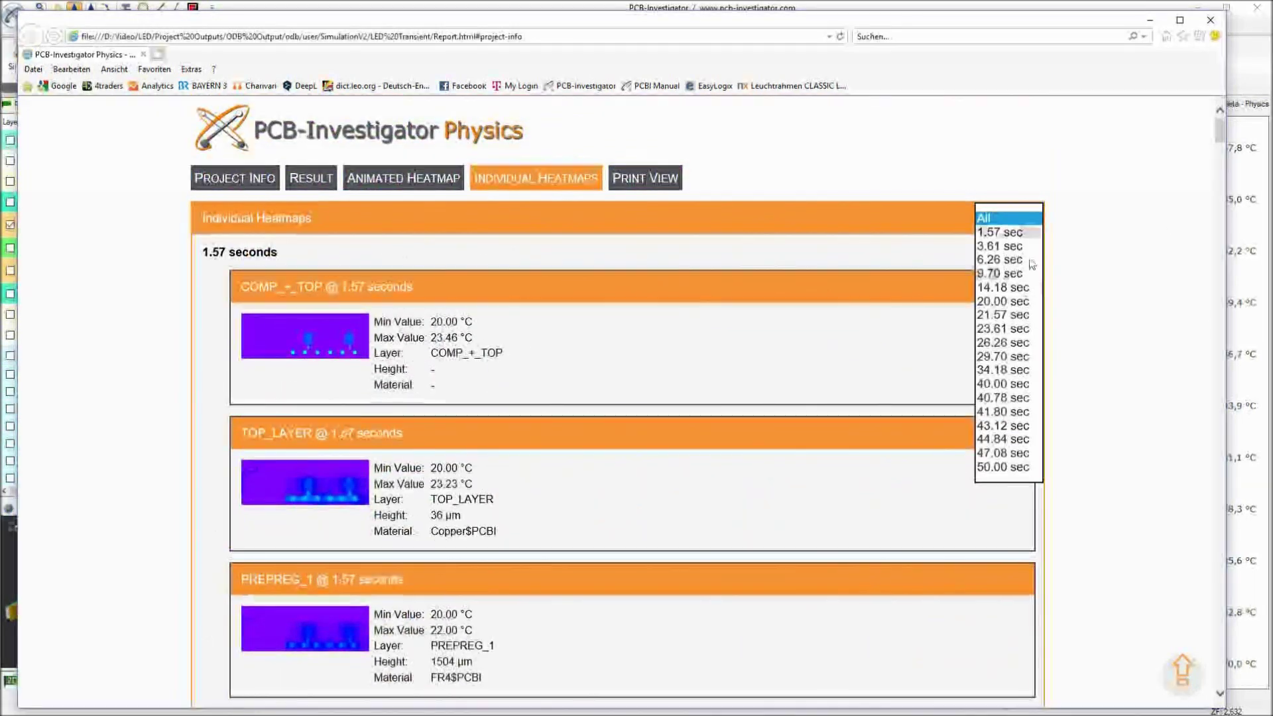
pyautogui.click(1003, 384)
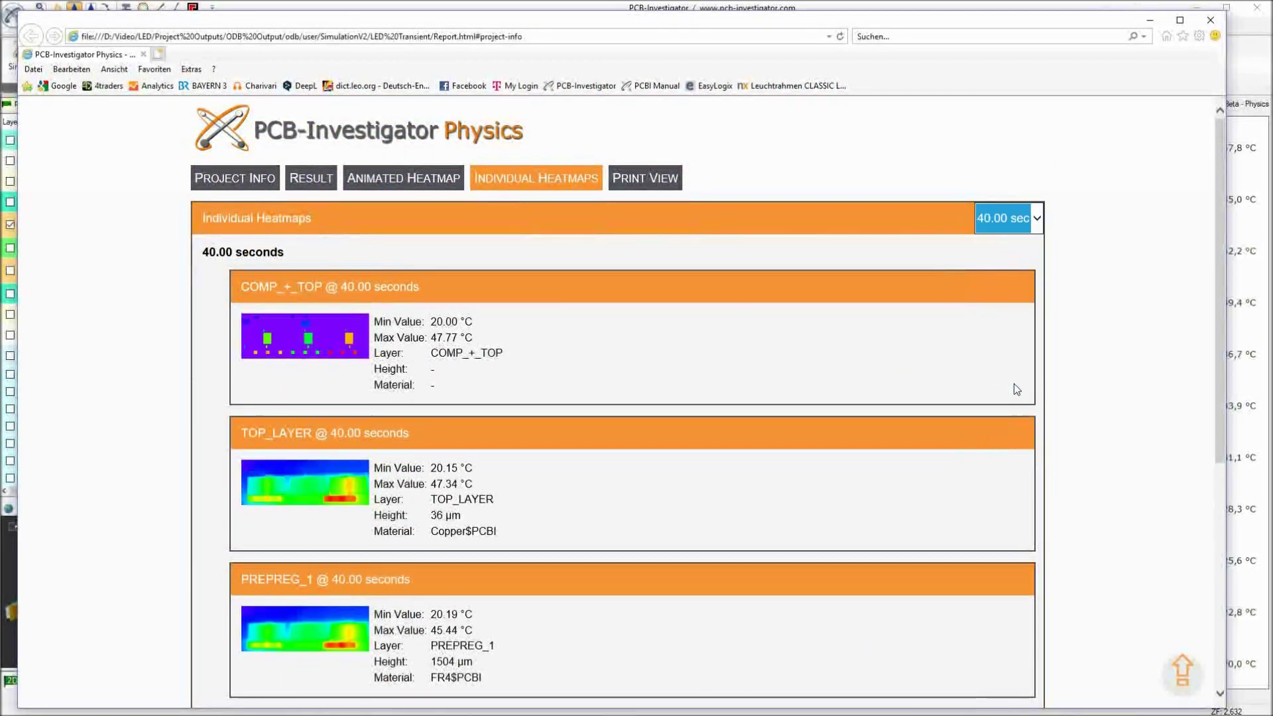
pyautogui.scroll(-3, 694, 337)
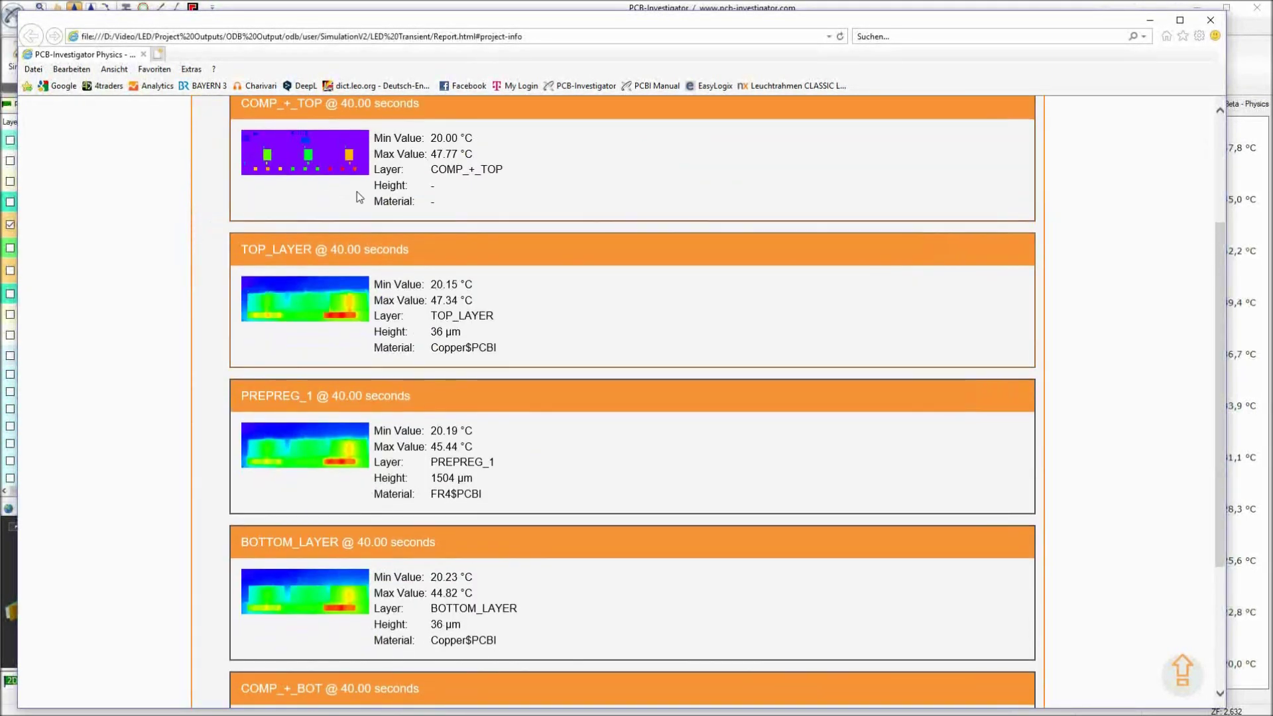
pyautogui.click(304, 164)
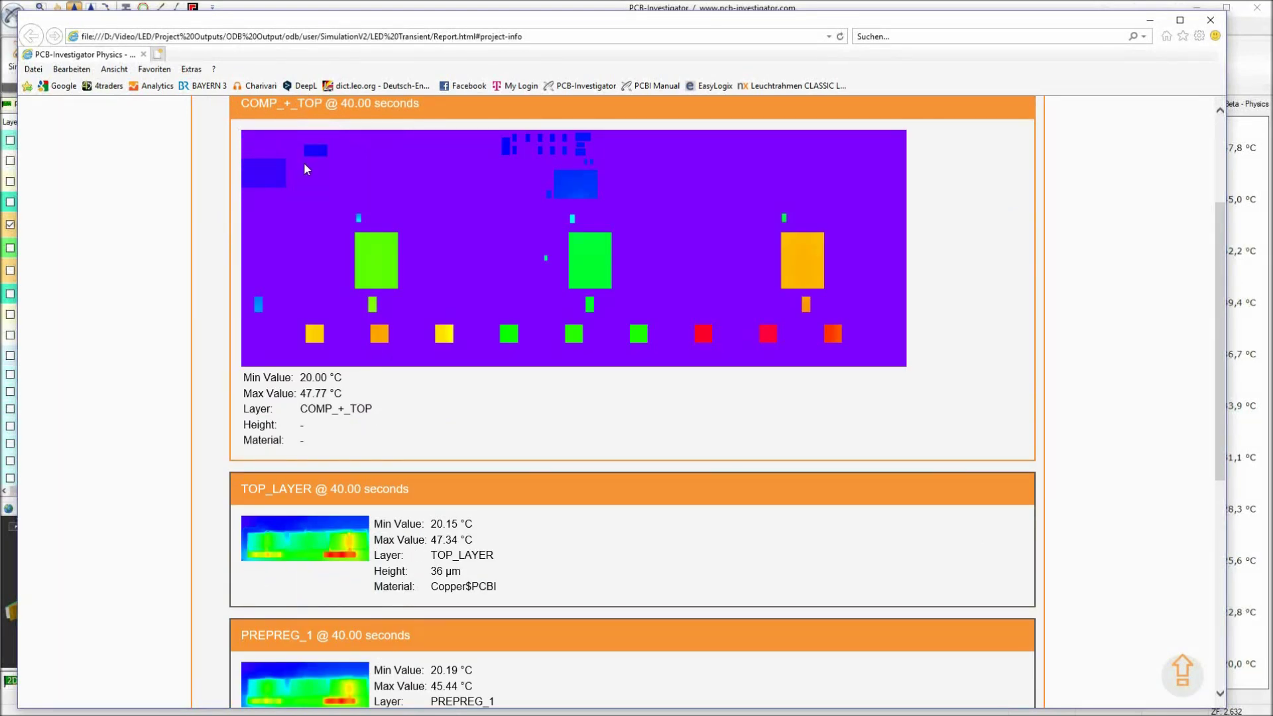
pyautogui.click(303, 168)
pyautogui.scroll(-3, 783, 468)
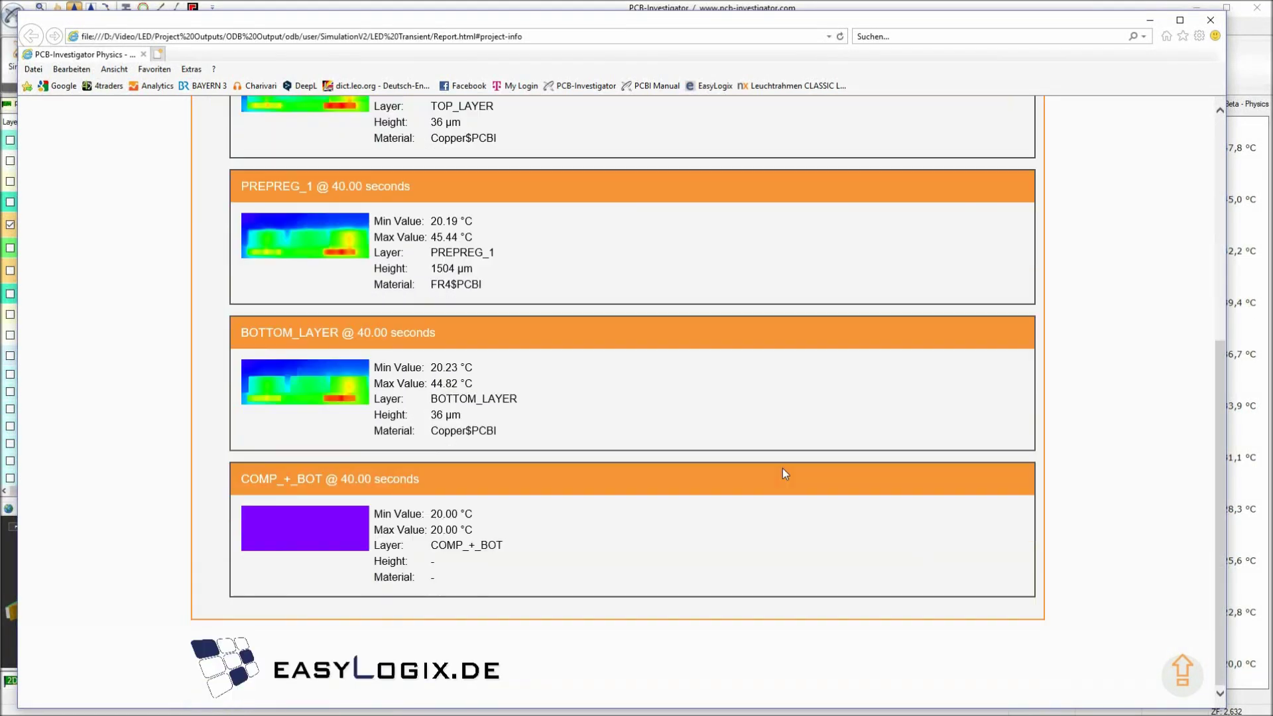
# - Enlarge and collapse the PREPREG_1 and BOTTOM_LAYER heatmaps at 40.00 seconds
pyautogui.click(329, 241)
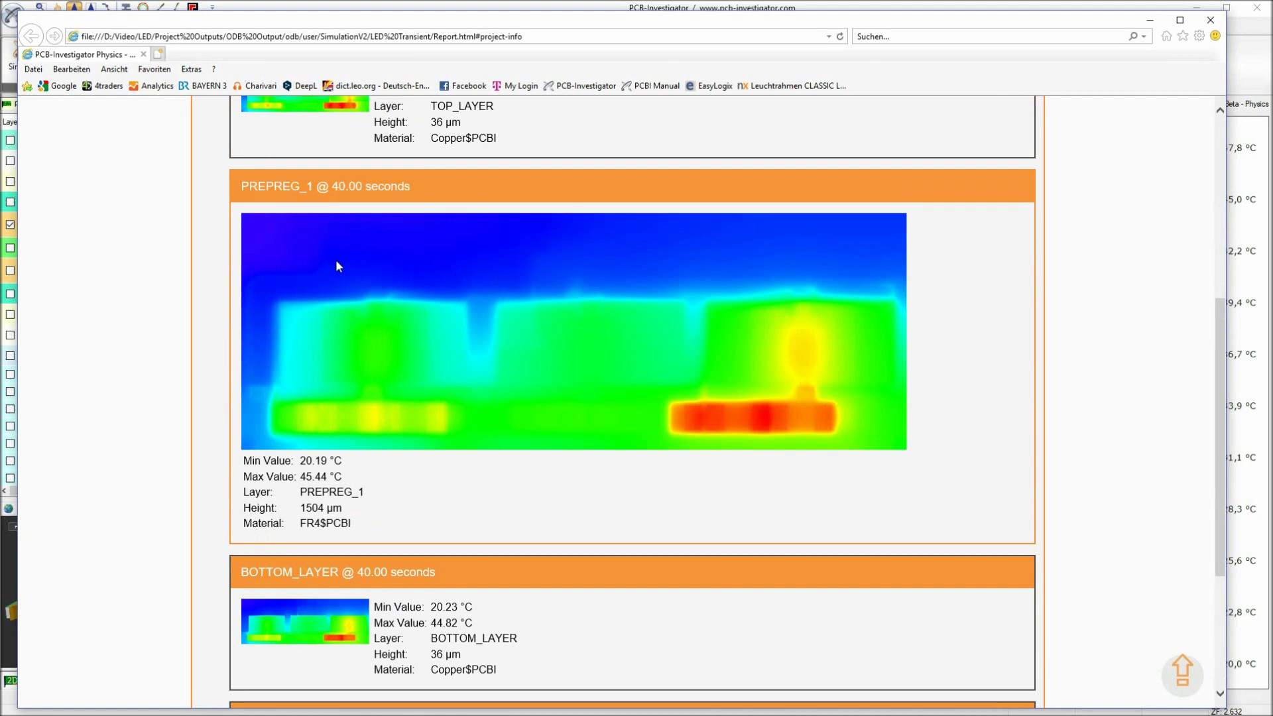
pyautogui.scroll(-1, 338, 265)
pyautogui.click(604, 316)
pyautogui.click(328, 376)
pyautogui.click(329, 376)
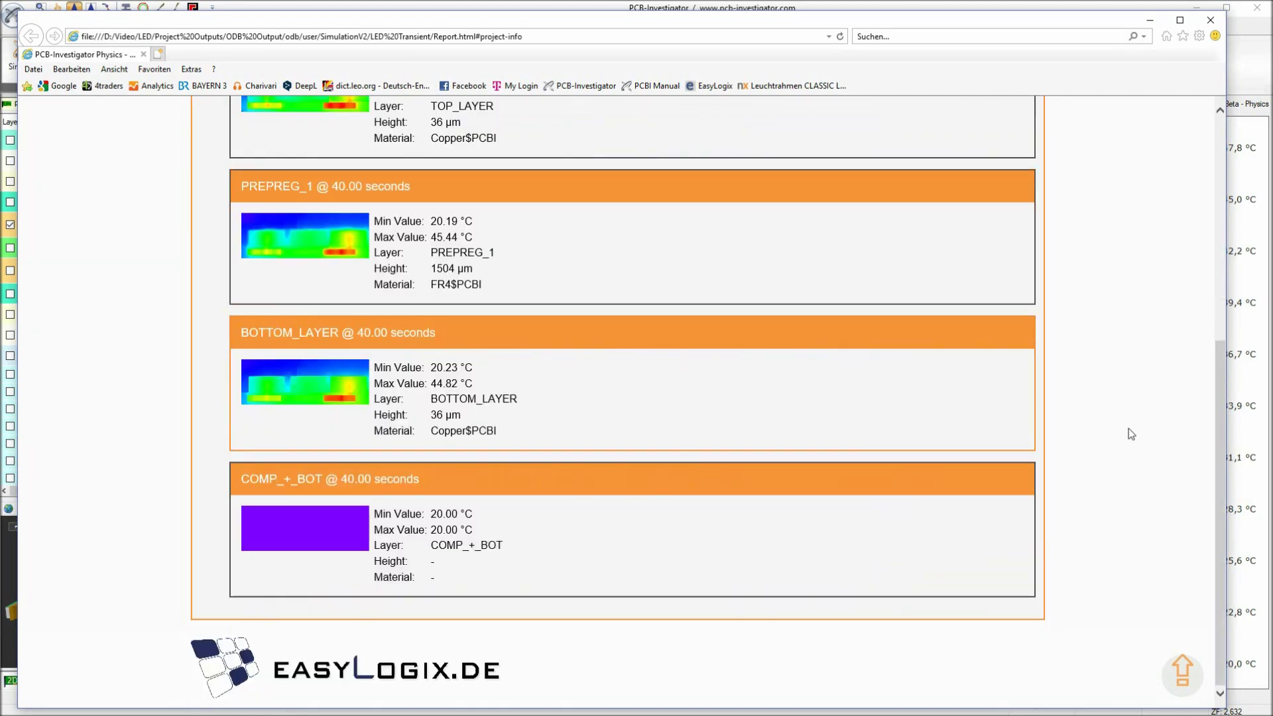
# - Return to the report's animated heatmap and close the report's browser window
pyautogui.scroll(5, 1027, 407)
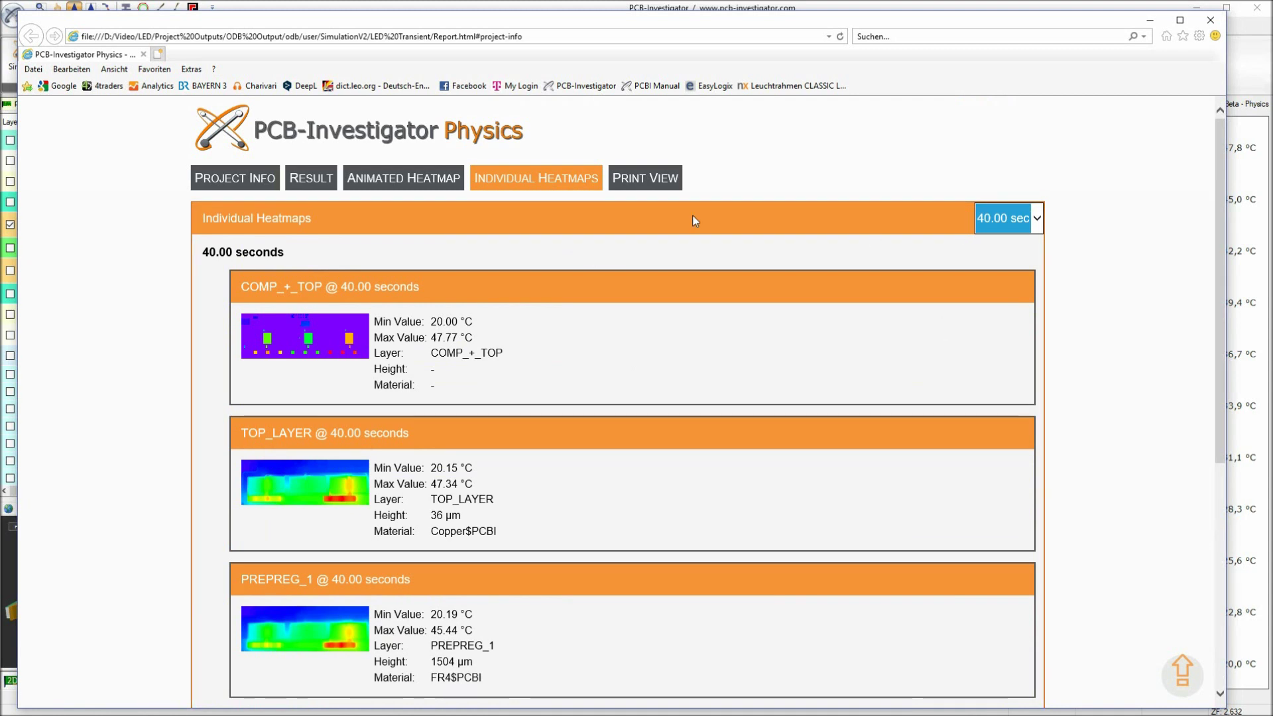
pyautogui.click(451, 185)
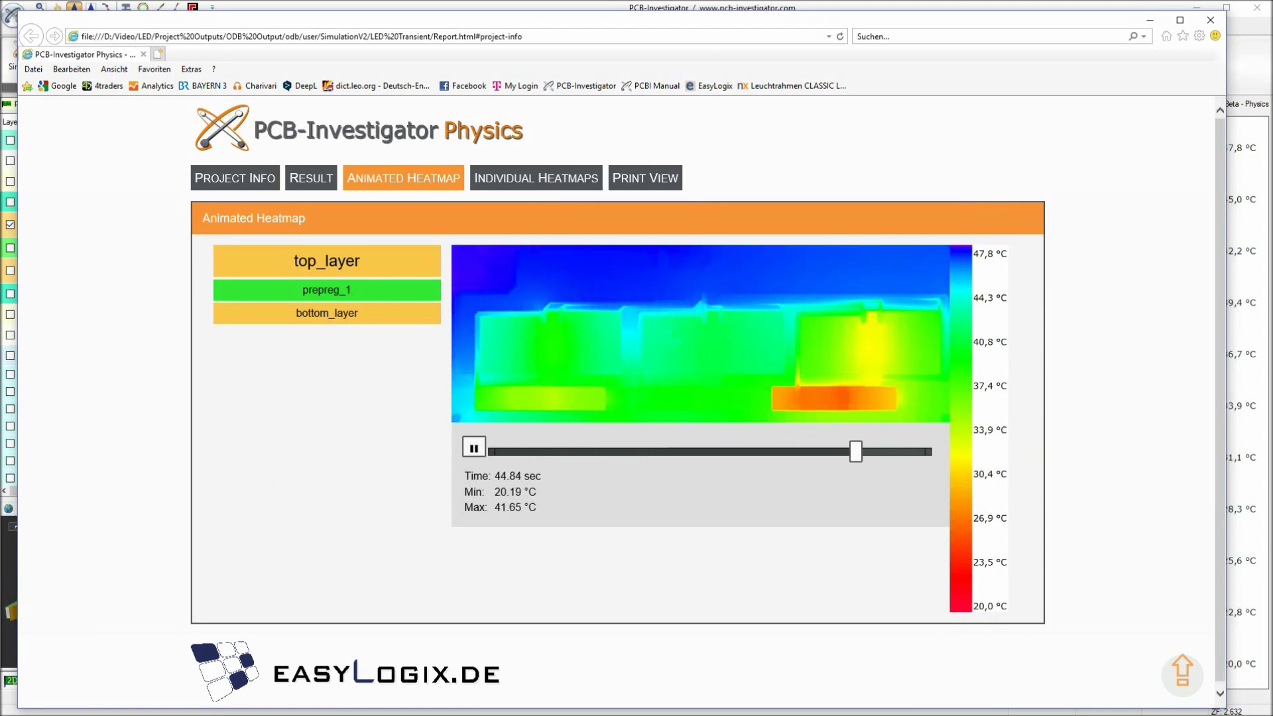
pyautogui.click(1218, 22)
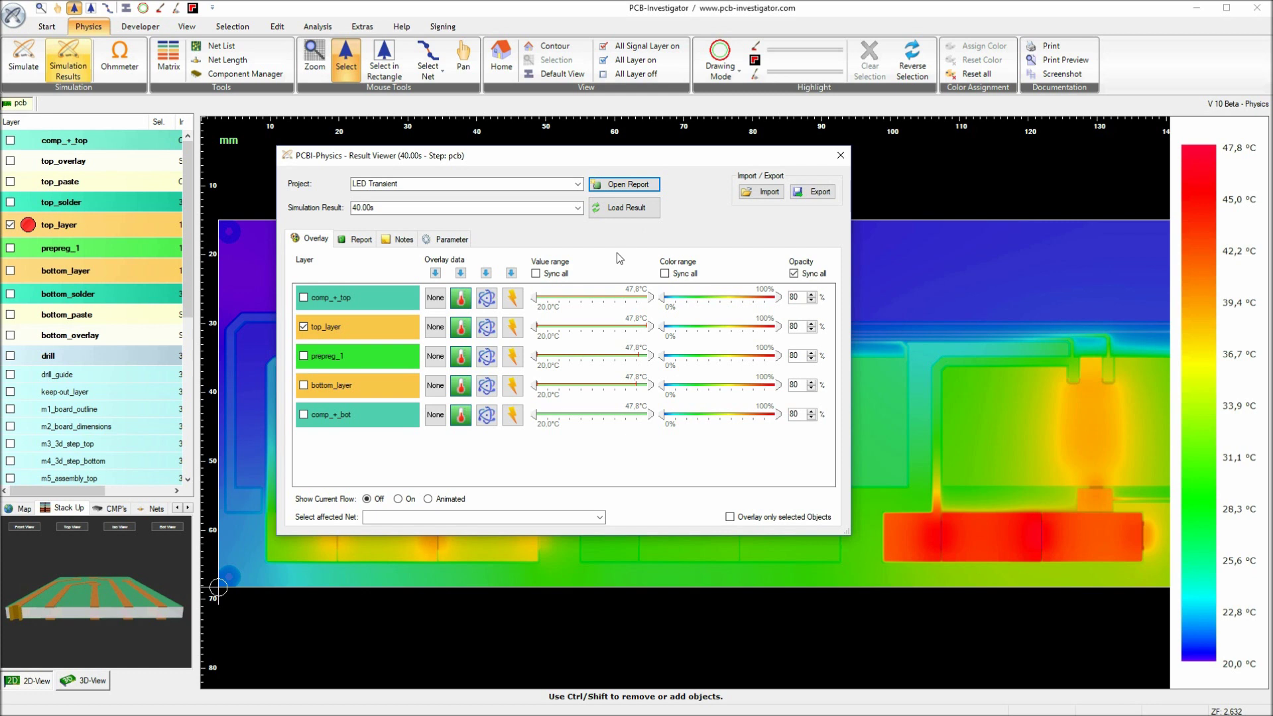
# - Add a temperature note to the rightmost LED strip on top_layer and move its label to the upper part of the board
pyautogui.click(402, 240)
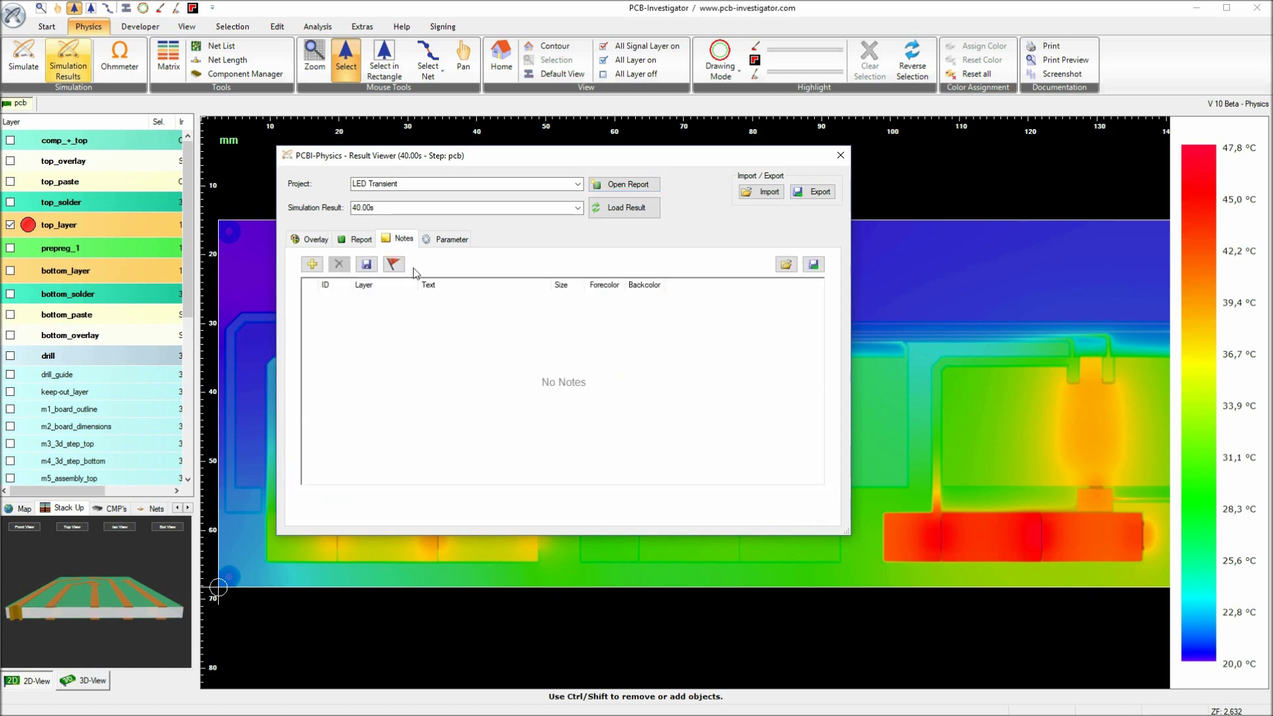
pyautogui.click(313, 262)
pyautogui.click(987, 529)
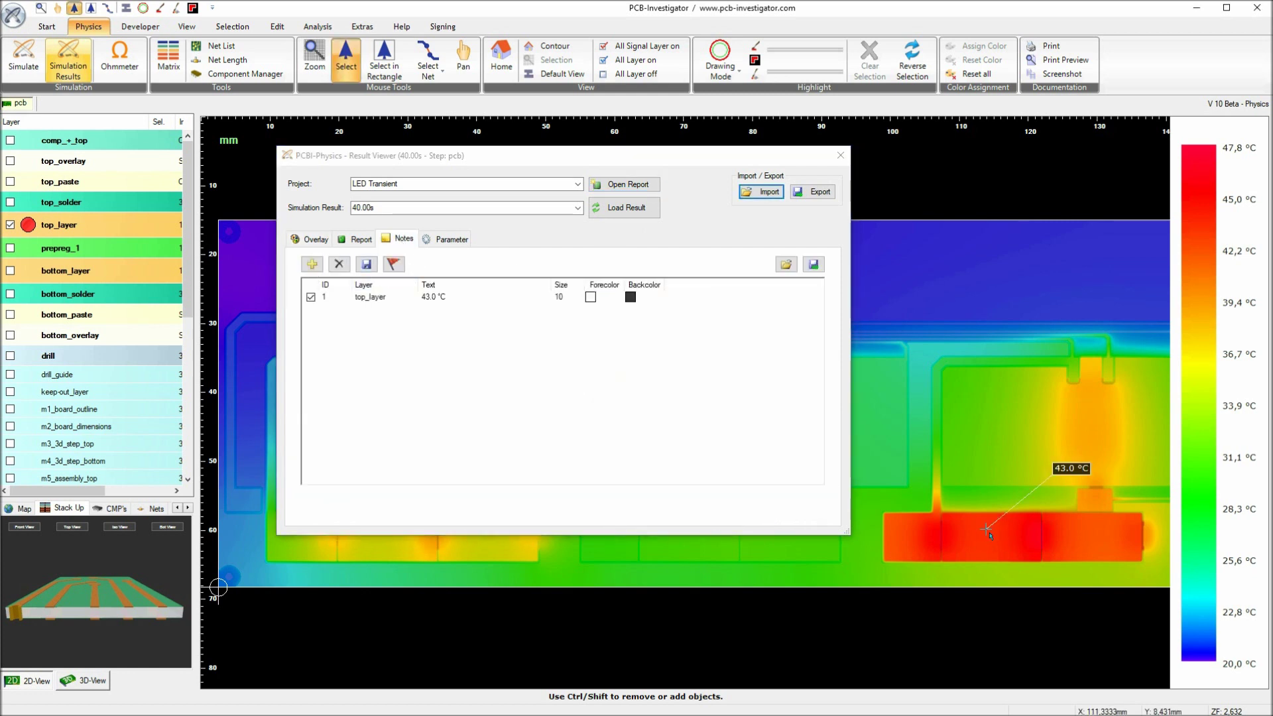
pyautogui.moveTo(1077, 460); pyautogui.dragTo(1000, 255)
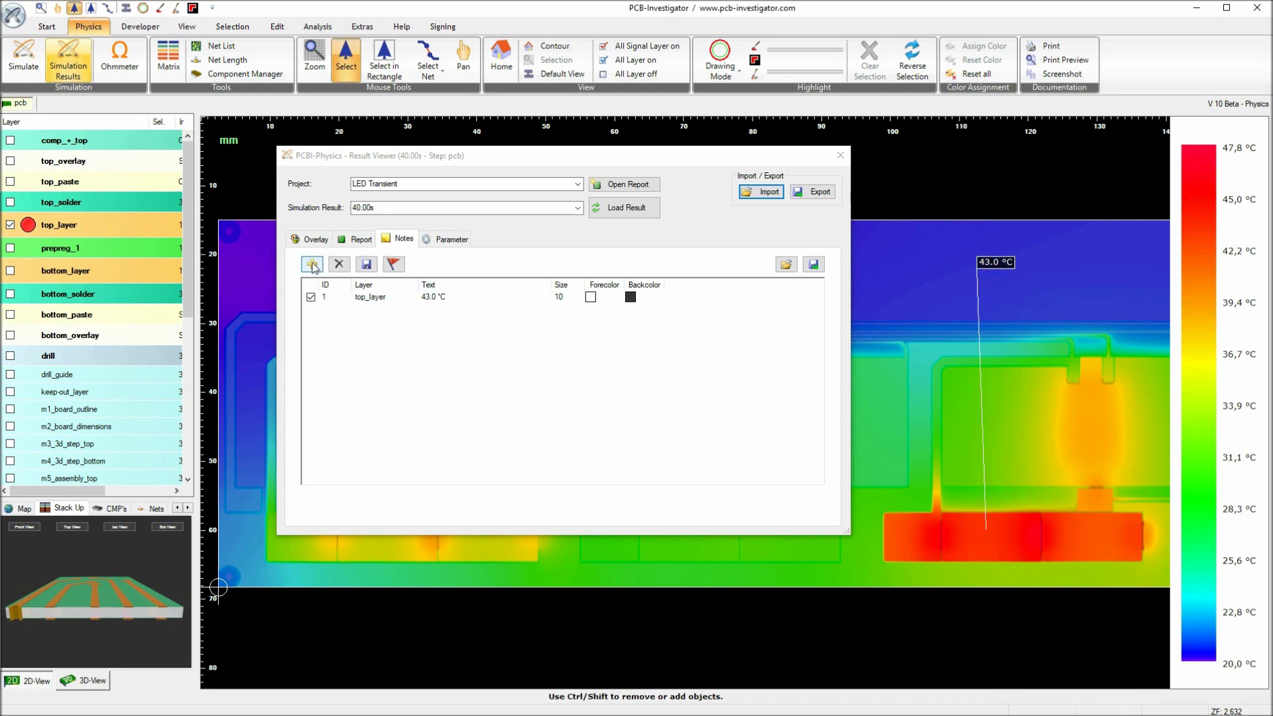
# - Add a second temperature note on the leftmost LED strip, move its label to the board's upper area, and reposition the Result Viewer
pyautogui.click(313, 264)
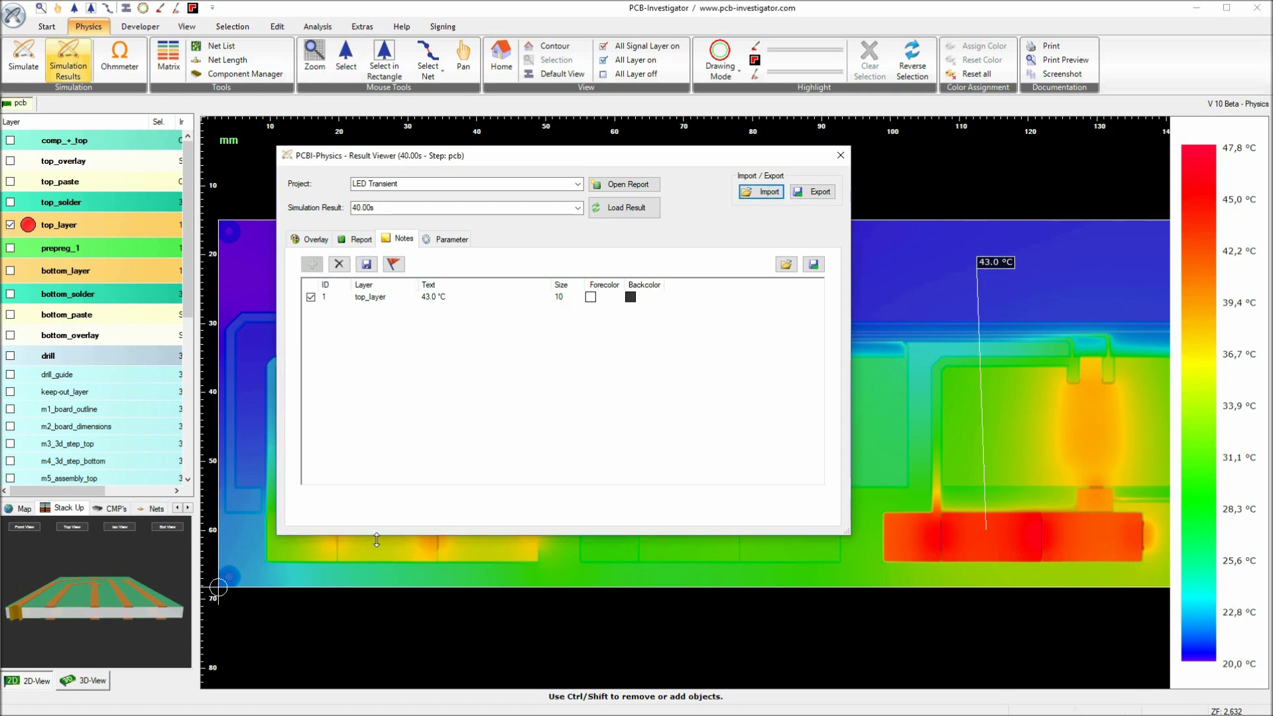
pyautogui.click(382, 548)
pyautogui.moveTo(481, 156); pyautogui.dragTo(763, 557)
pyautogui.moveTo(448, 469); pyautogui.dragTo(416, 268)
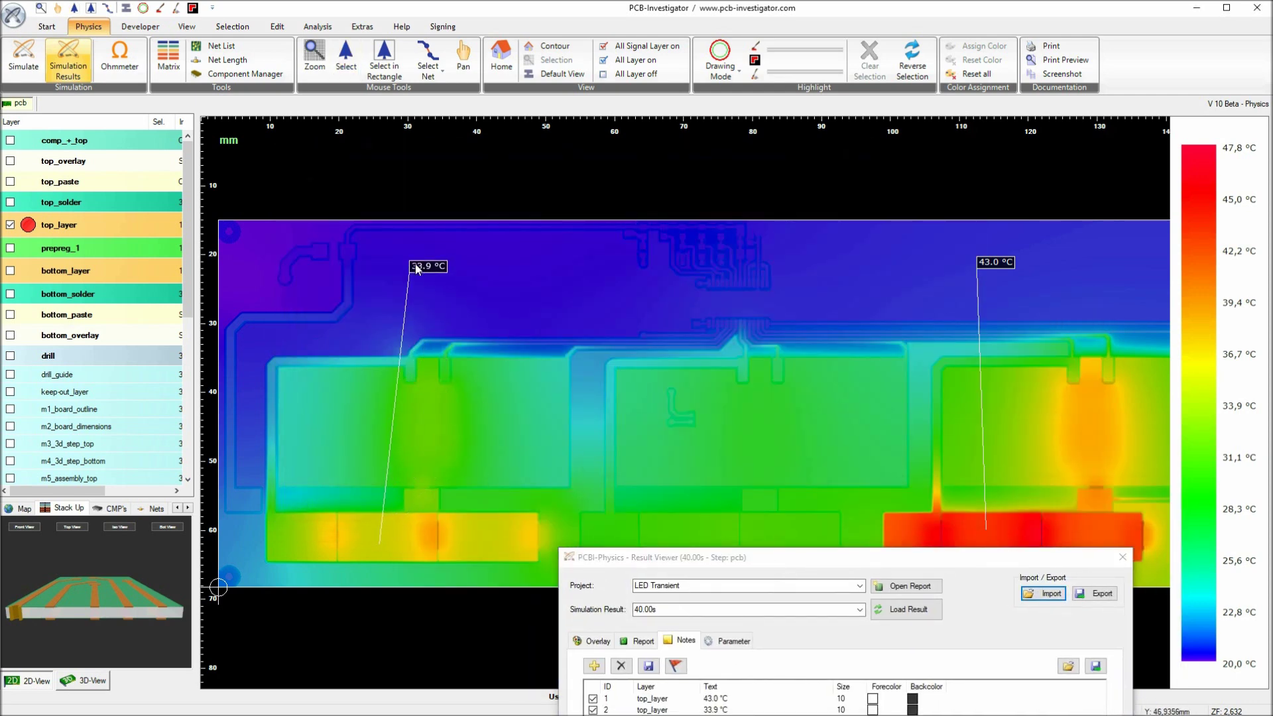
pyautogui.moveTo(923, 563); pyautogui.dragTo(710, 315)
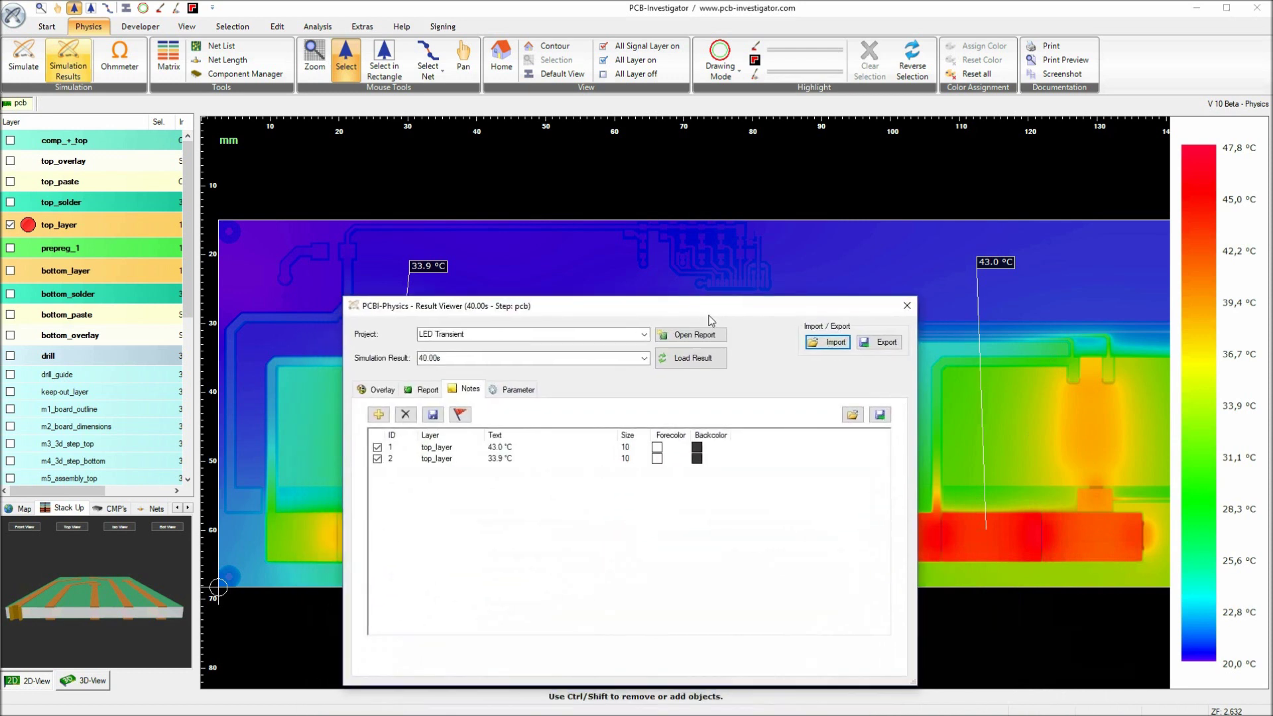
# - Review the component temperatures and the pin currents and potentials in the Result Viewer's report for 40.00s
pyautogui.click(431, 392)
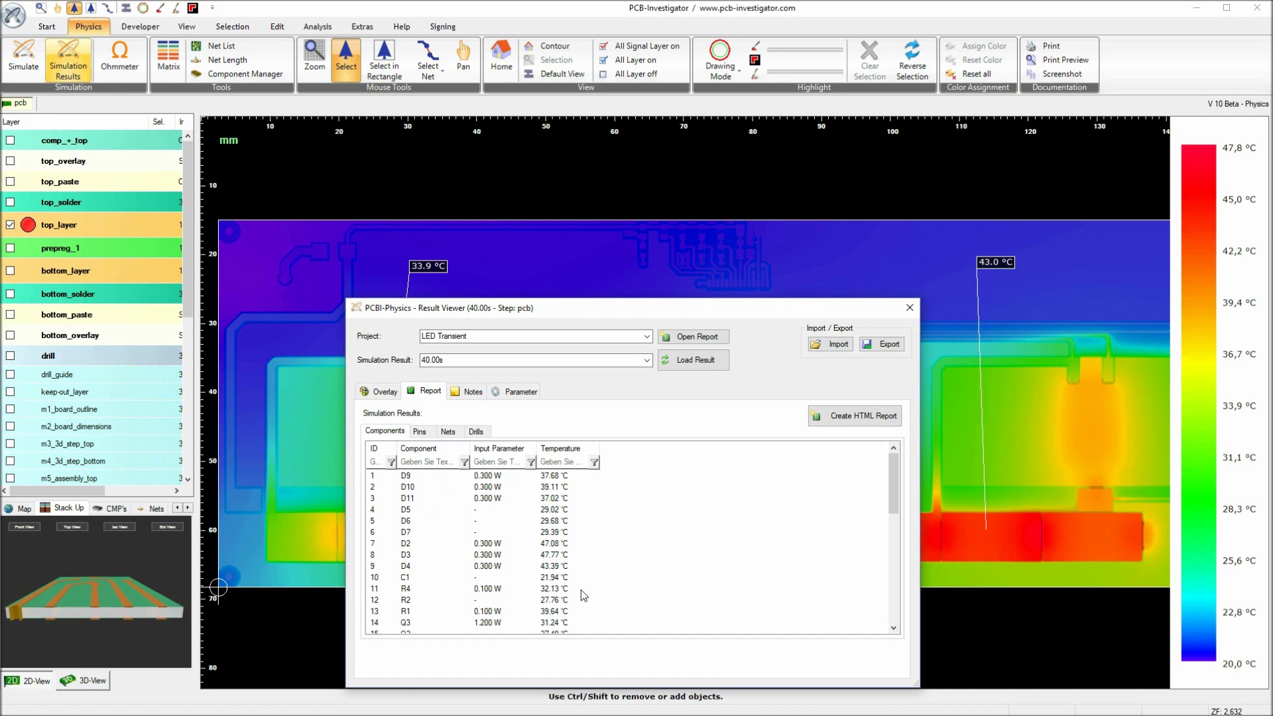
pyautogui.scroll(-2, 570, 604)
pyautogui.click(420, 432)
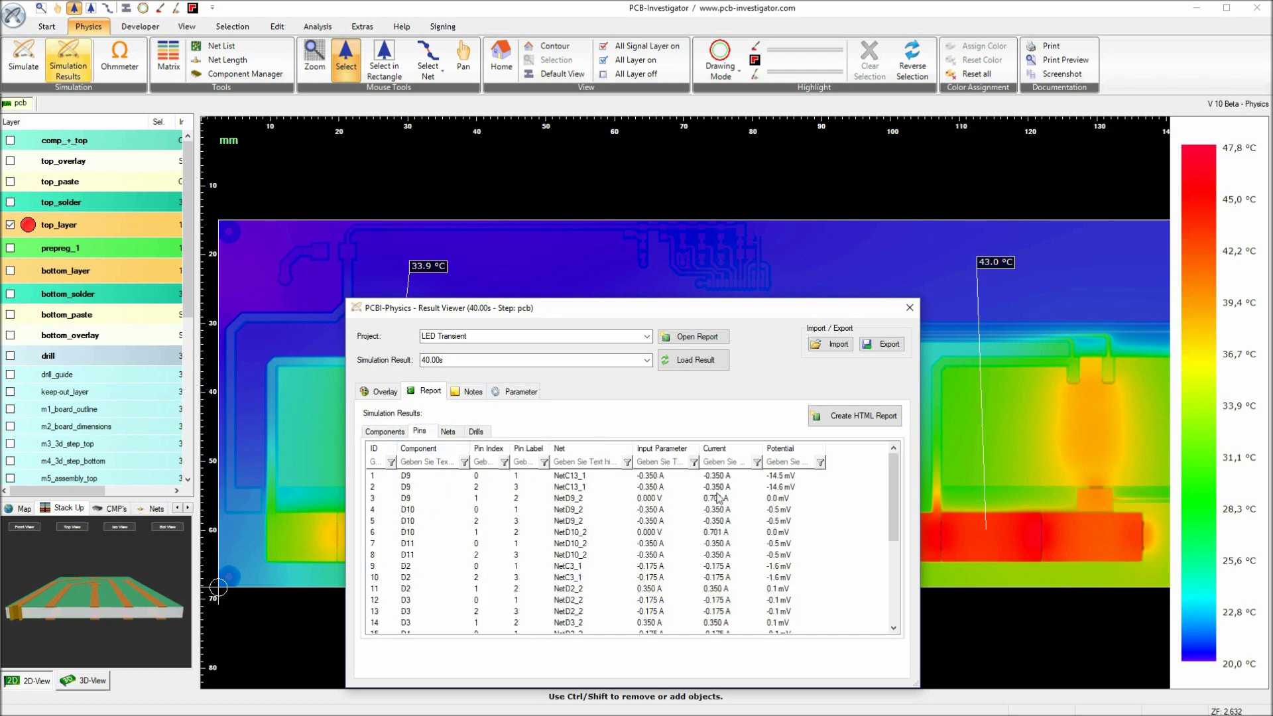
# - Review the nets table of the 40.00s result, including the resistance, current balance and power loss columns
pyautogui.click(448, 432)
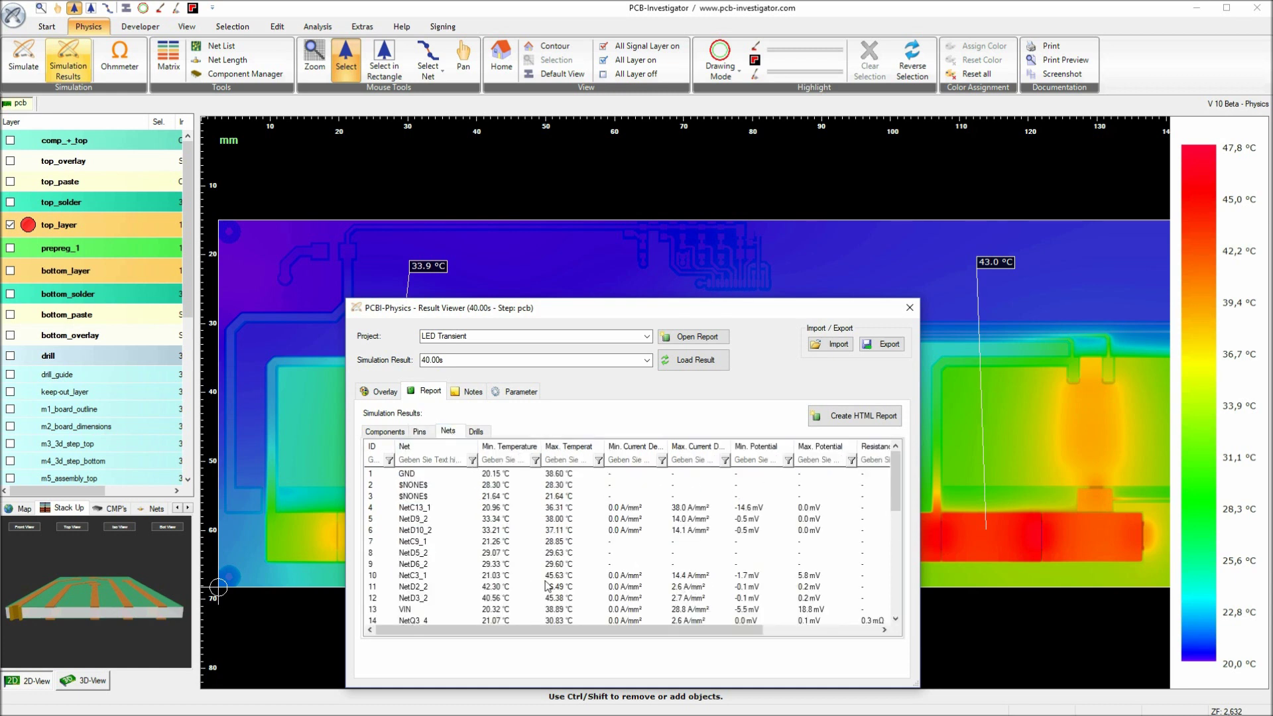
pyautogui.moveTo(575, 630); pyautogui.dragTo(696, 650)
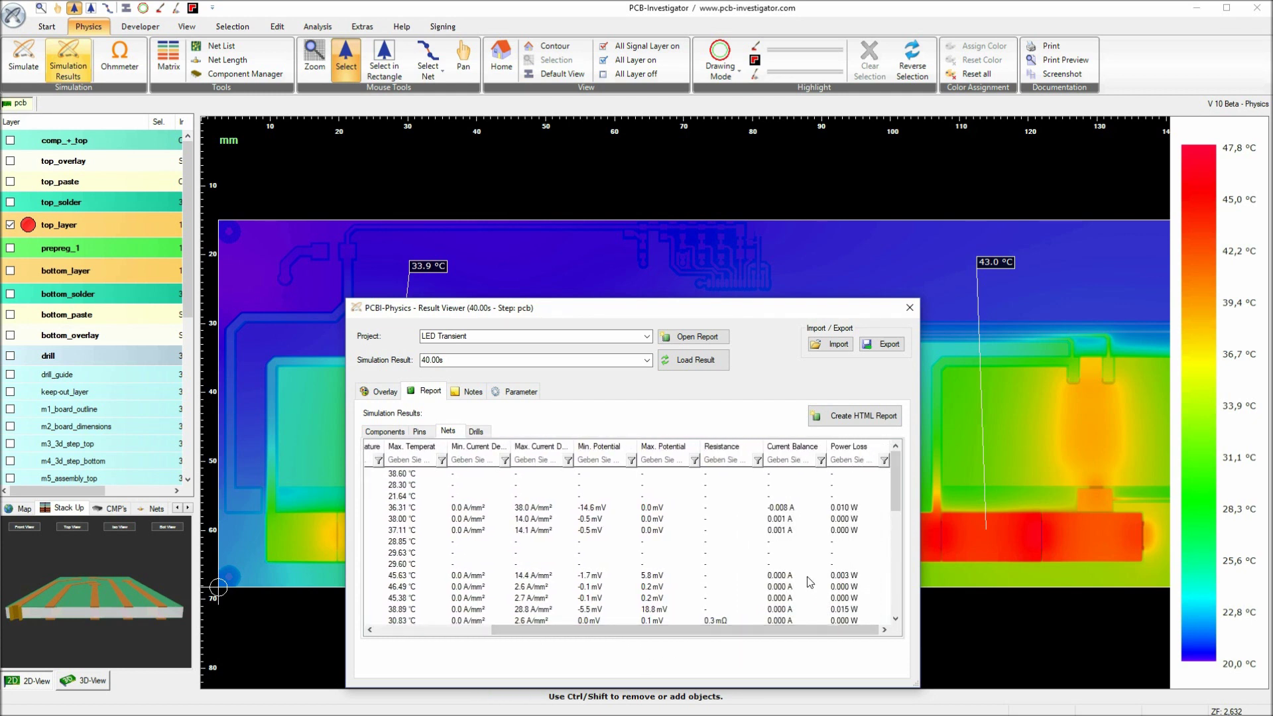
pyautogui.scroll(-4, 805, 583)
pyautogui.scroll(4, 778, 547)
pyautogui.moveTo(692, 635); pyautogui.dragTo(573, 633)
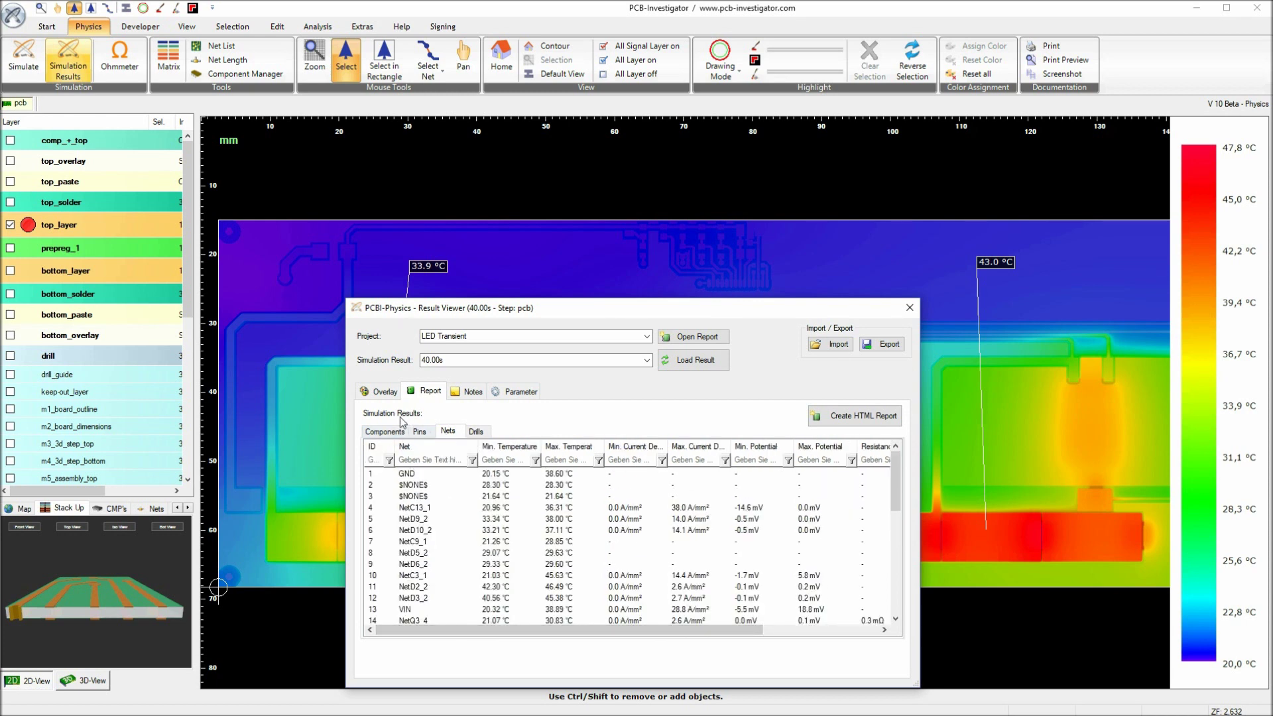
# - Revisit the component results, move the Result Viewer higher over the board, and return to the overlay settings
pyautogui.click(384, 432)
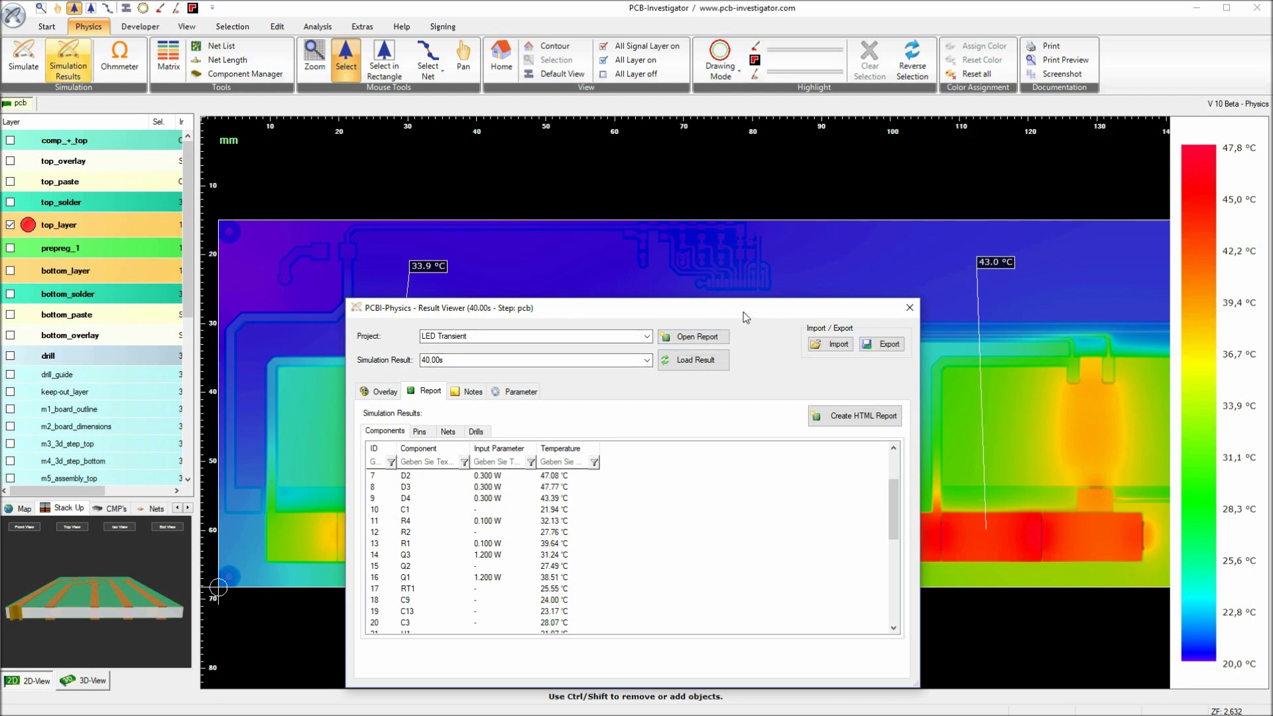
pyautogui.moveTo(743, 312); pyautogui.dragTo(780, 216)
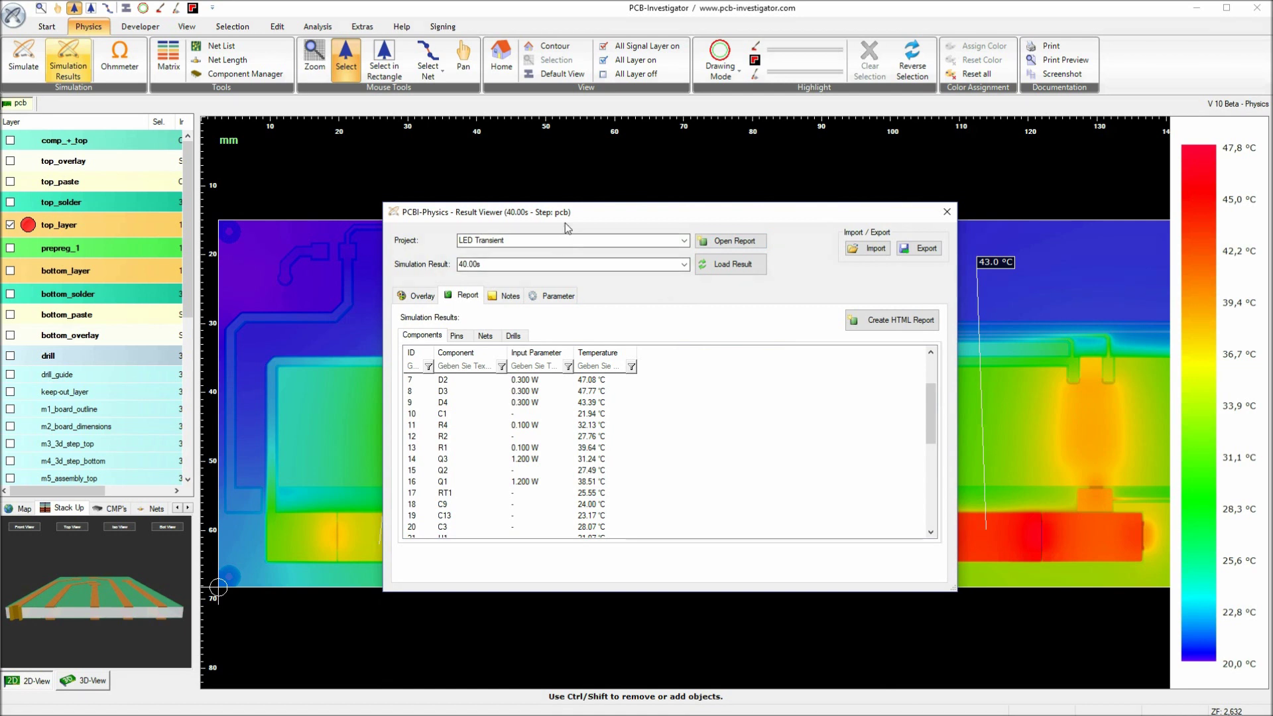
pyautogui.moveTo(566, 218); pyautogui.dragTo(575, 228)
pyautogui.click(433, 307)
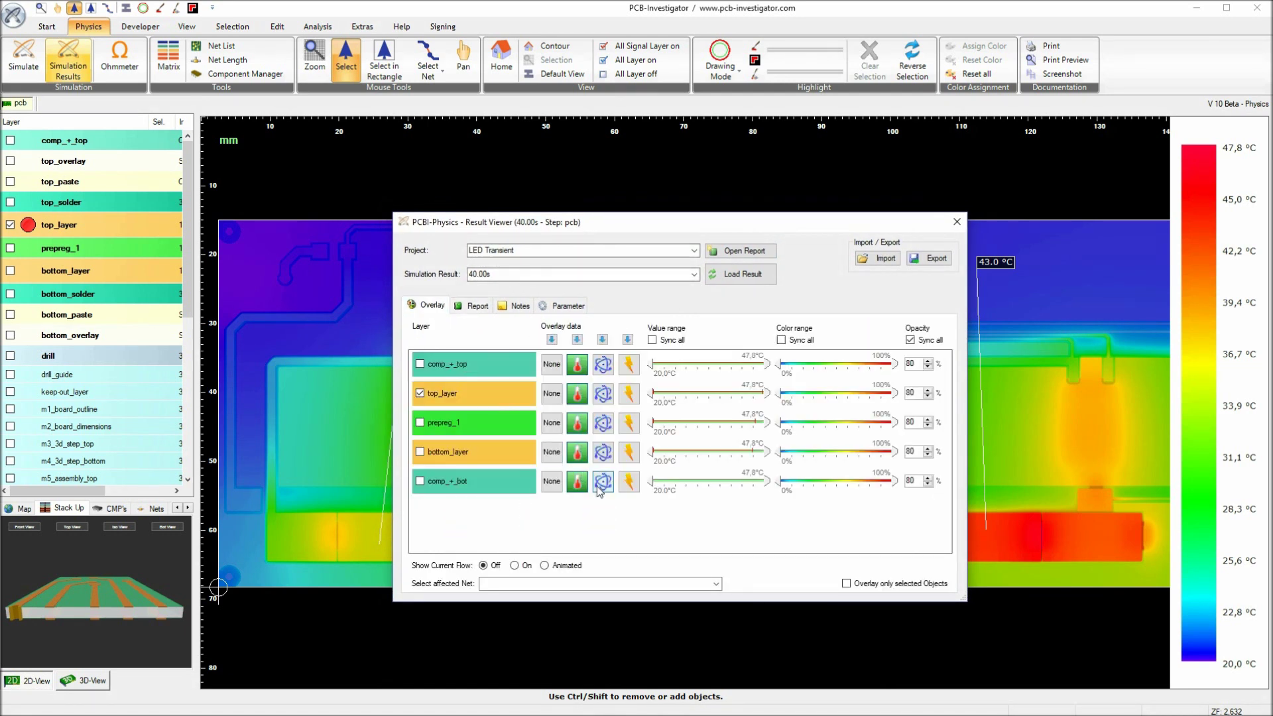